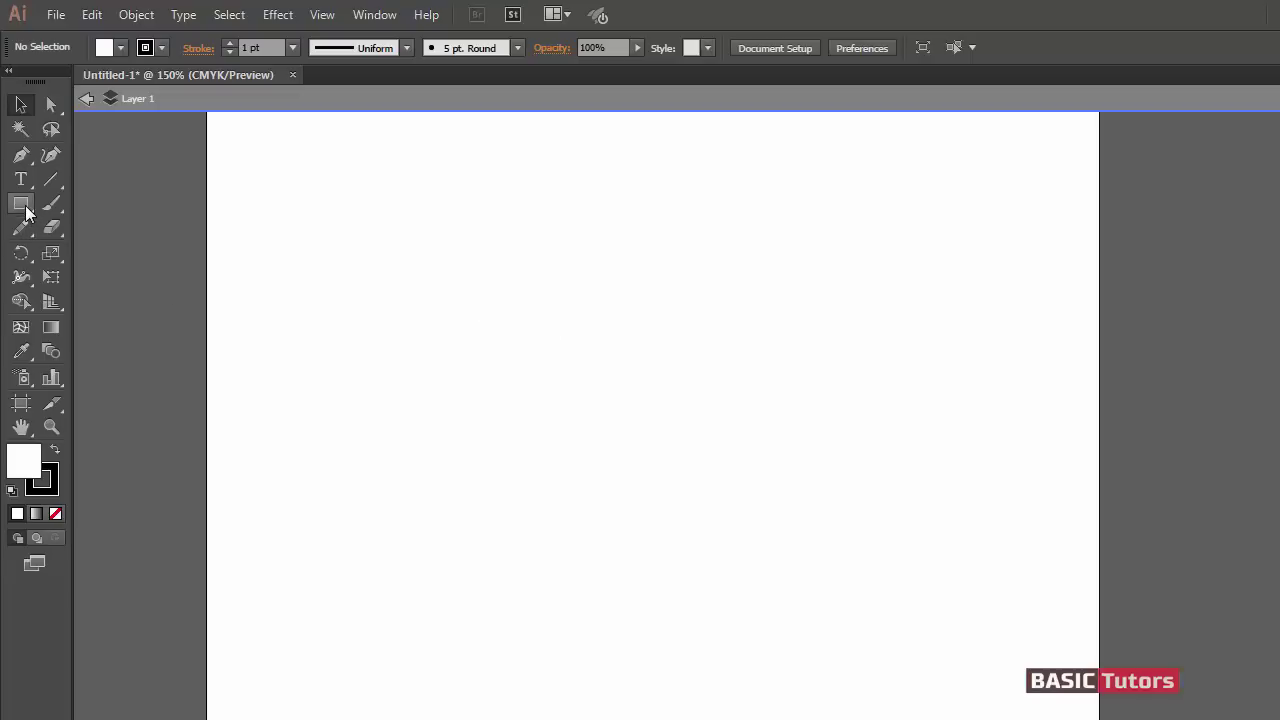
Step: Draw the business card rectangle at 95 mm wide by 57 mm tall
click(22, 204)
drag(354, 212, 764, 455)
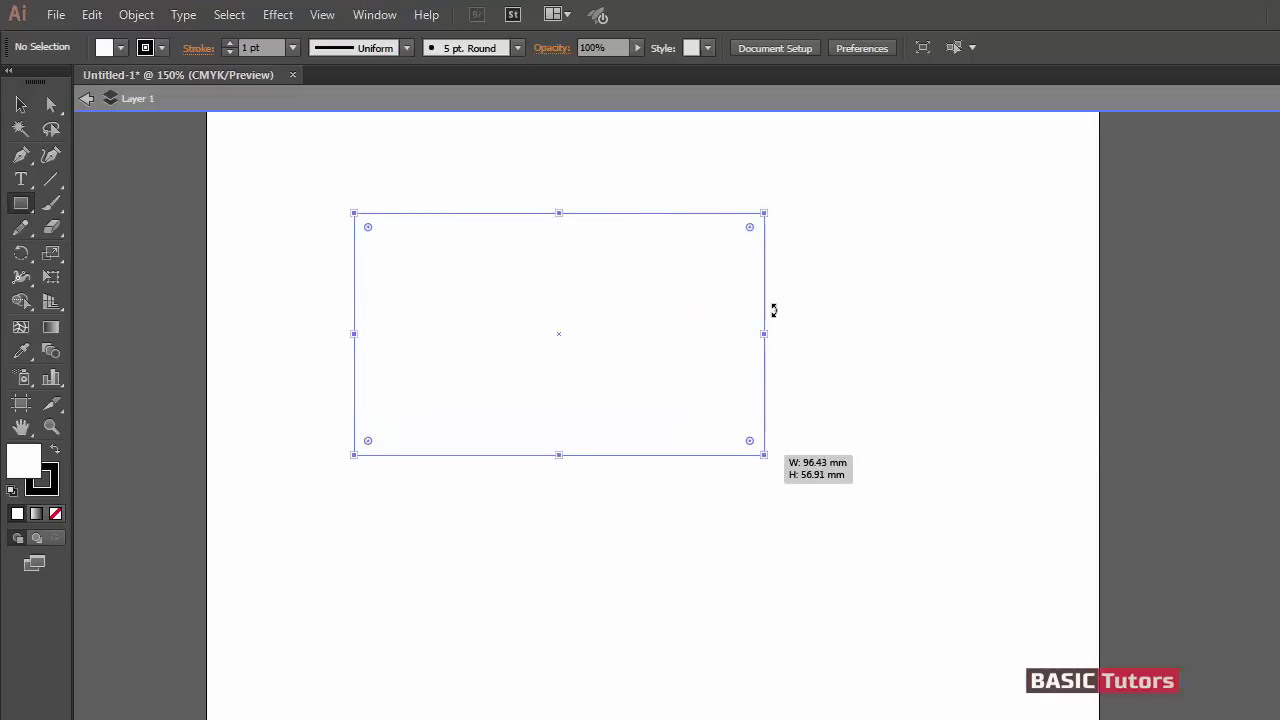
click(900, 48)
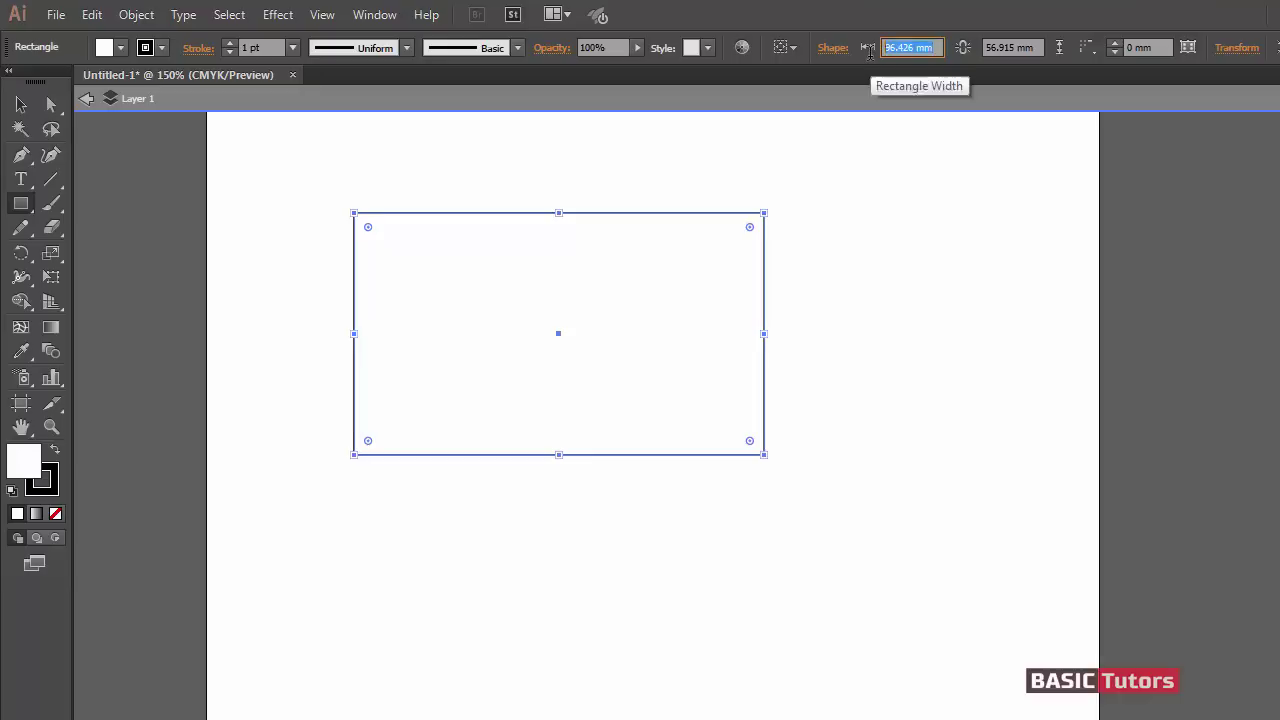
text(95)
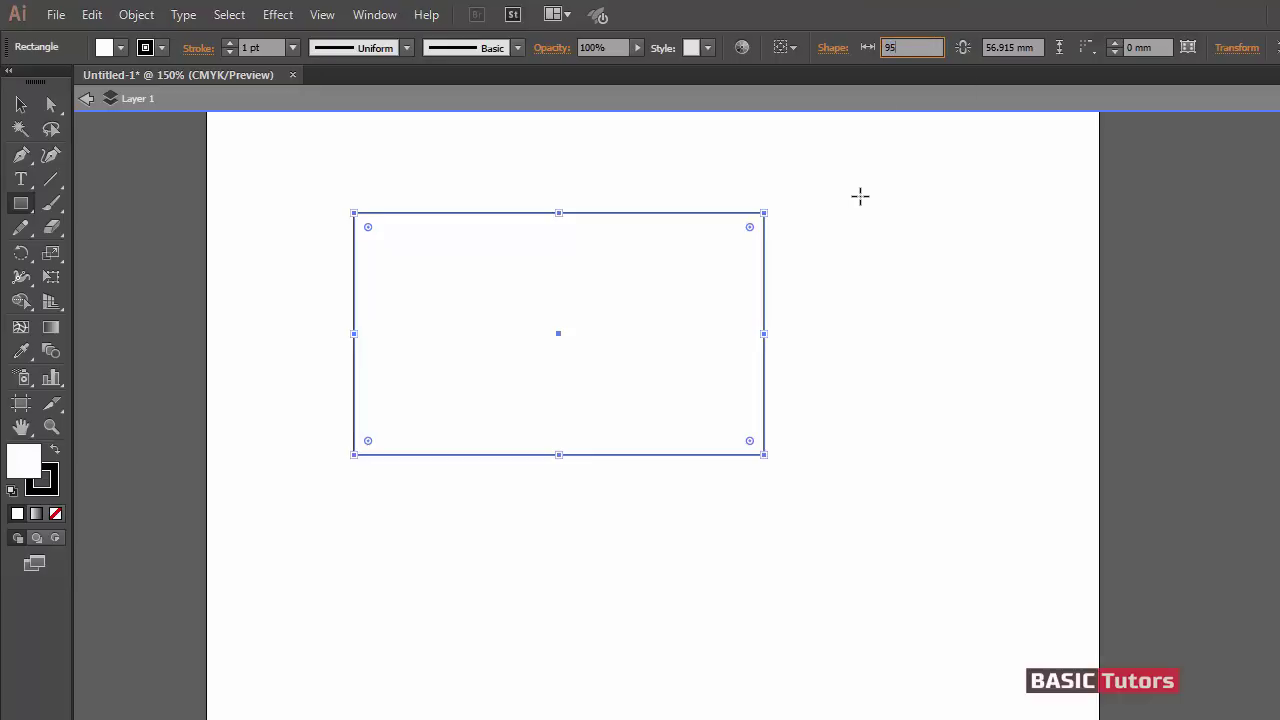
key(Tab)
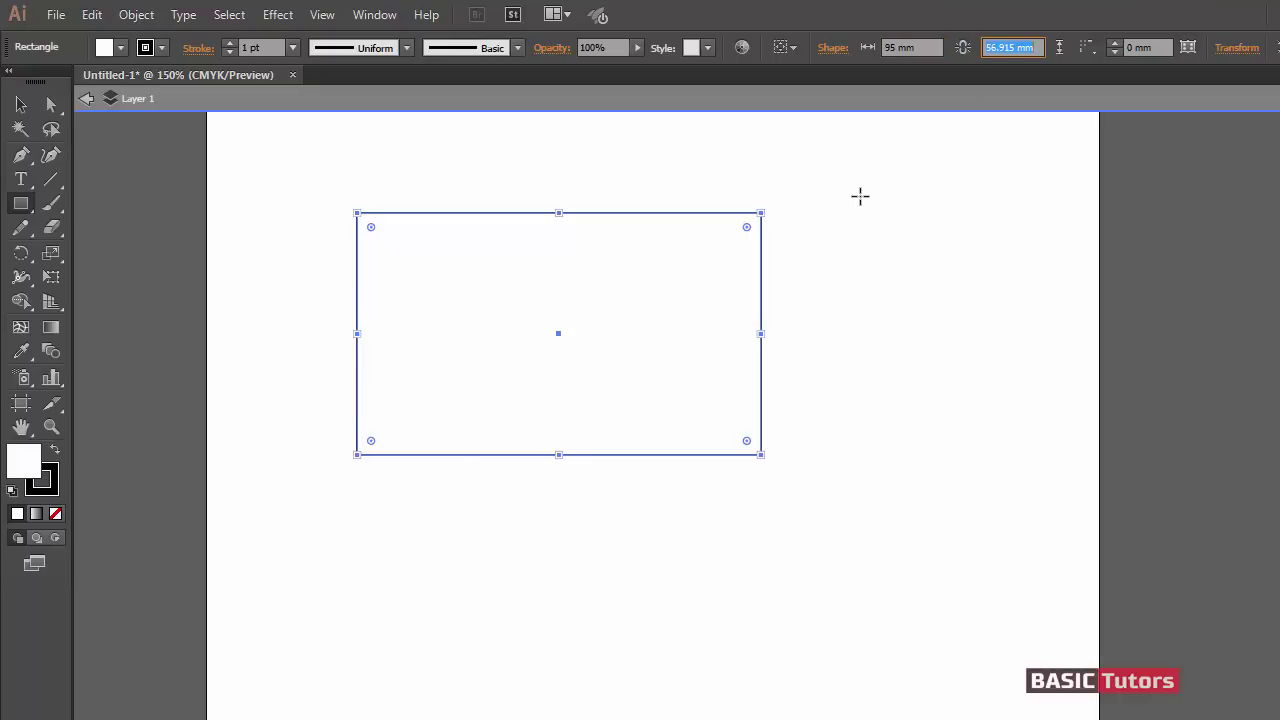
text(57)
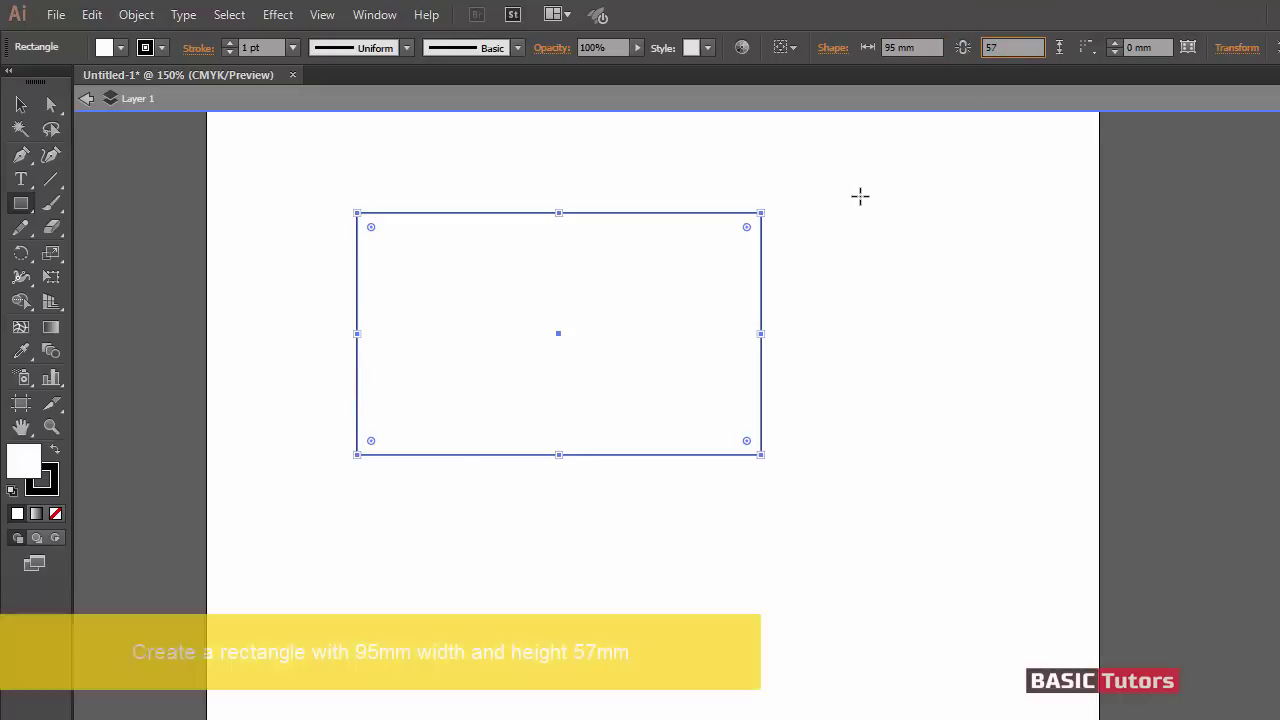
key(Return)
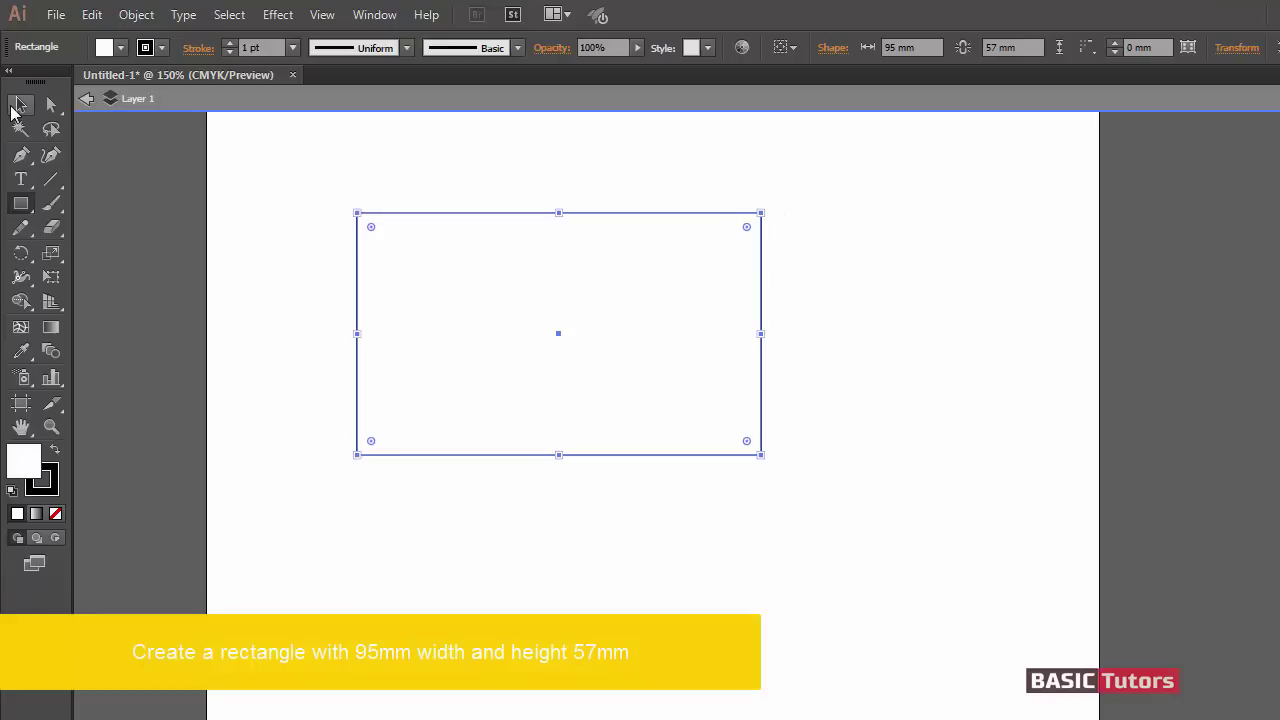
click(21, 104)
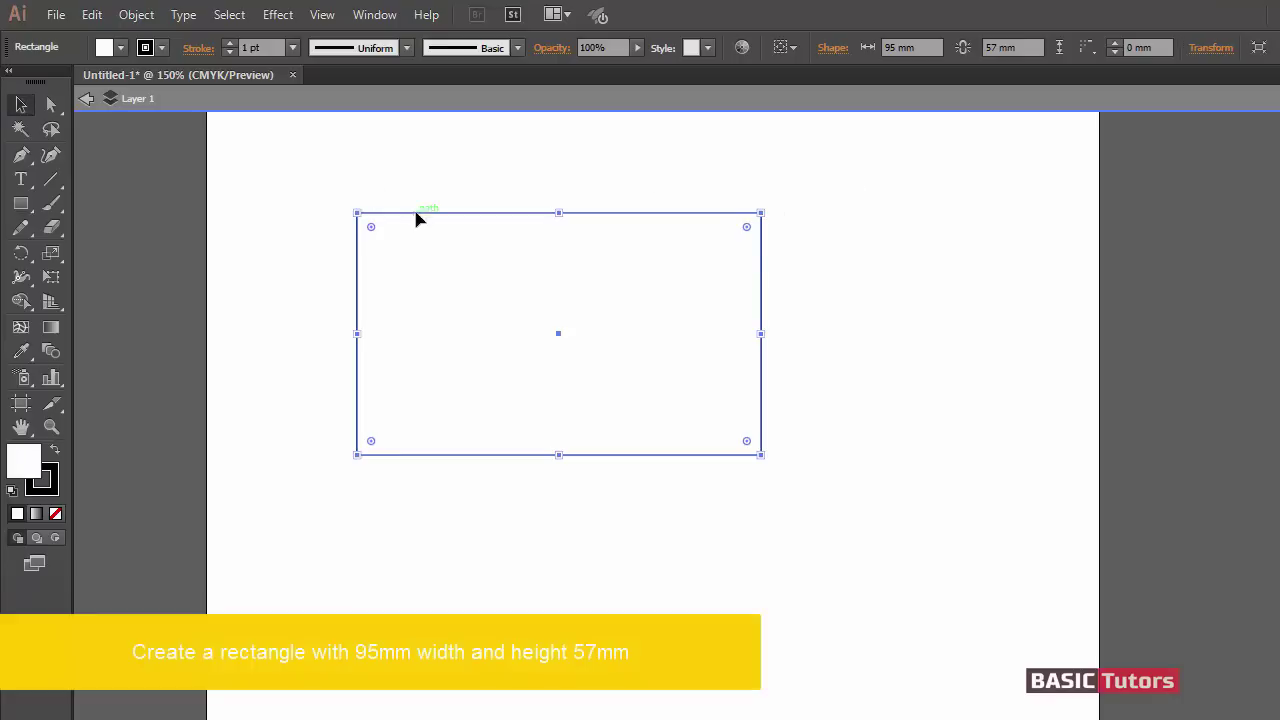
Step: Copy the card rectangle and paste the duplicate in front of it
click(92, 14)
click(123, 112)
click(92, 14)
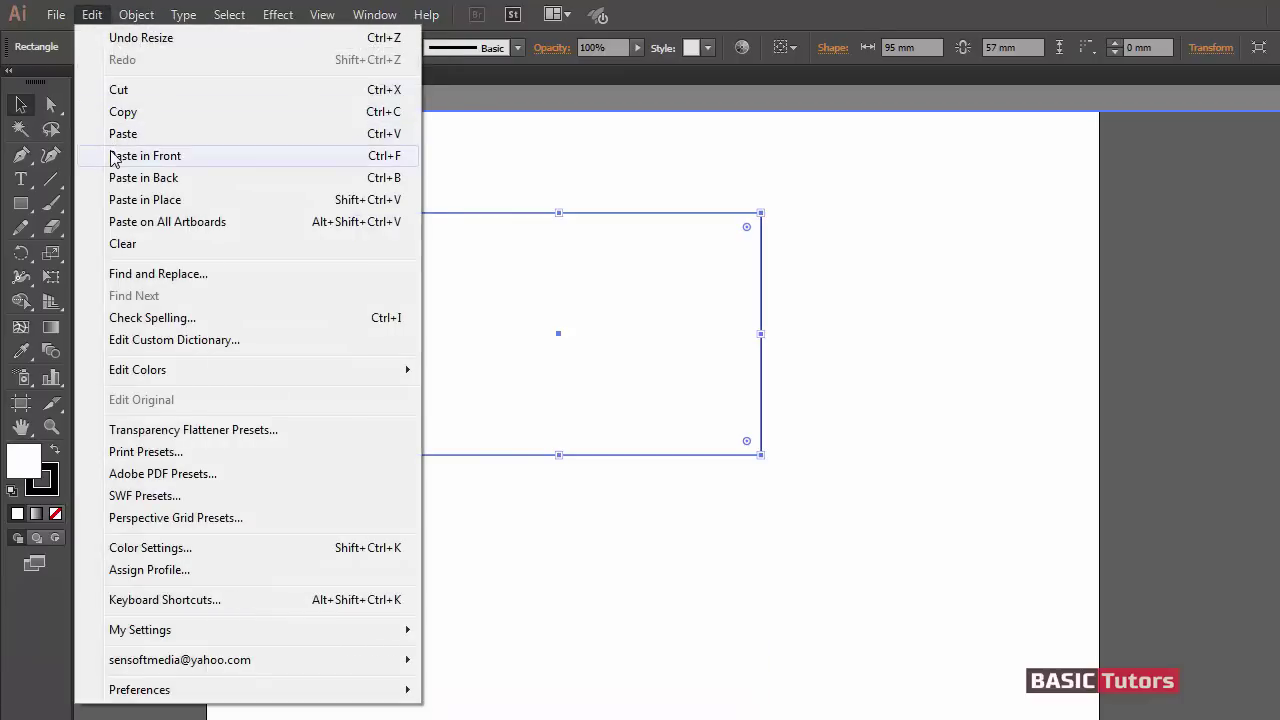
click(110, 156)
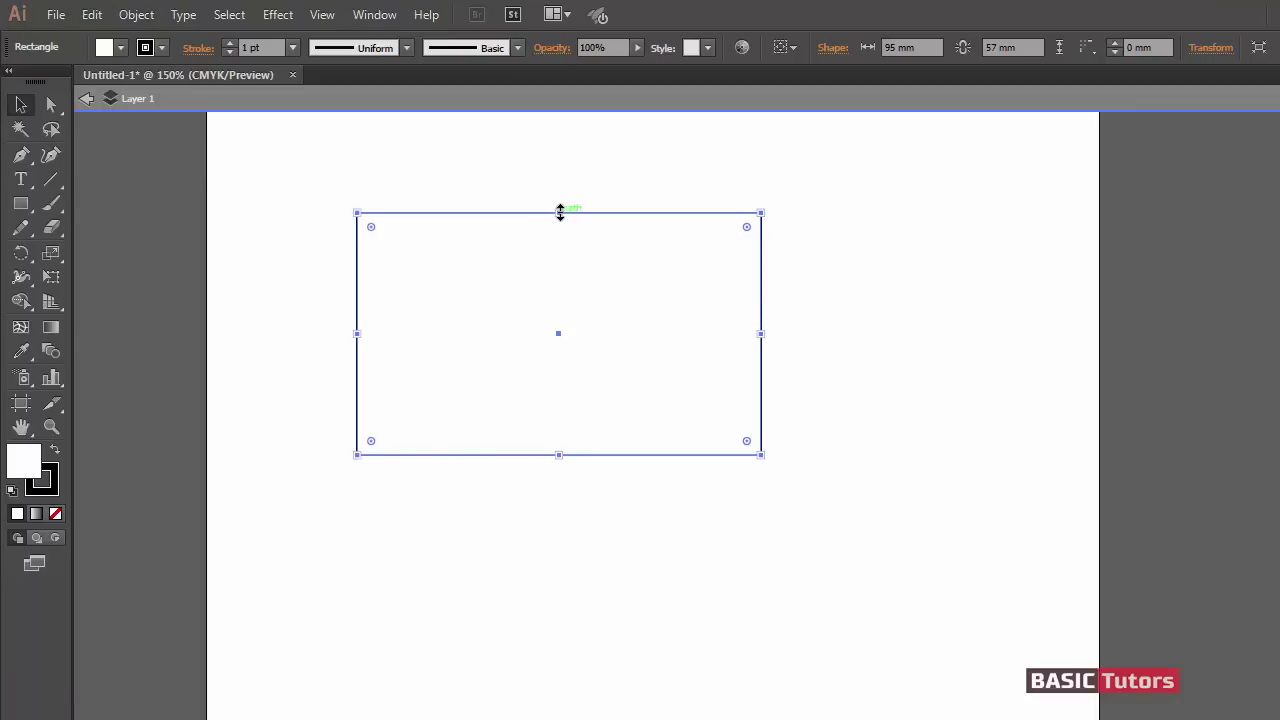
Step: Shorten the duplicate from its top edge to 36.73 mm tall
drag(560, 211, 543, 300)
click(846, 287)
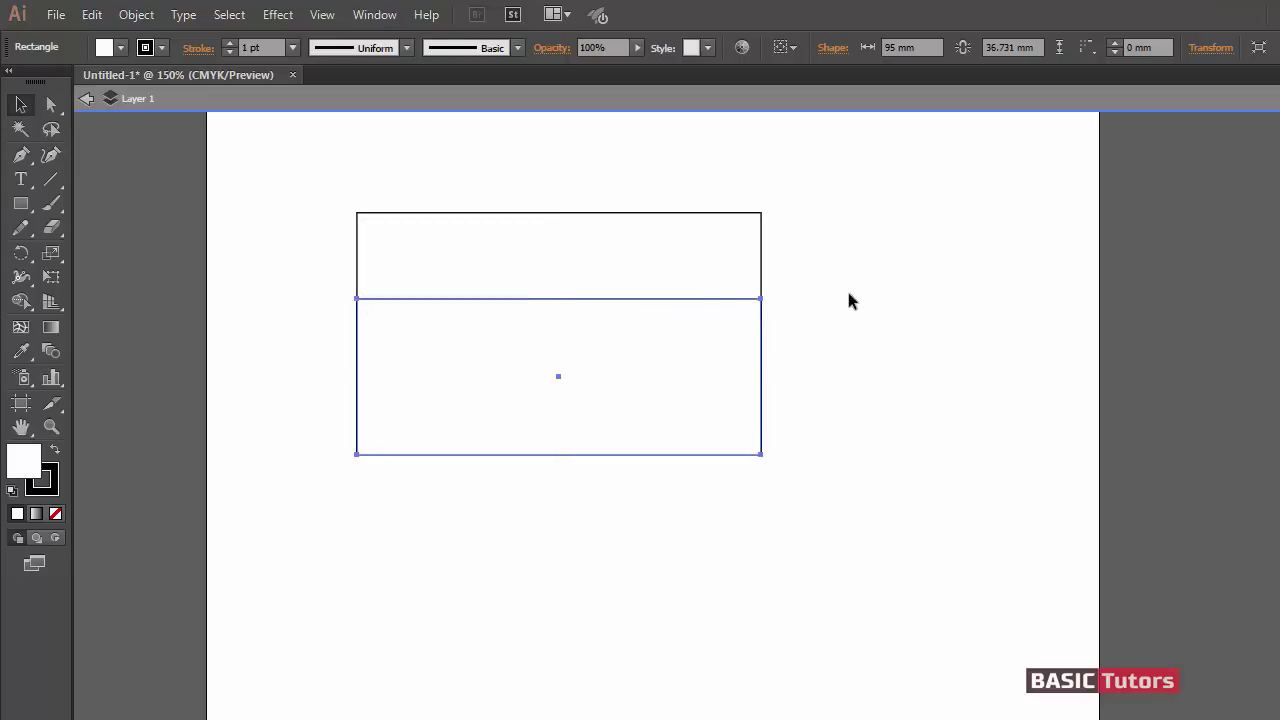
click(731, 299)
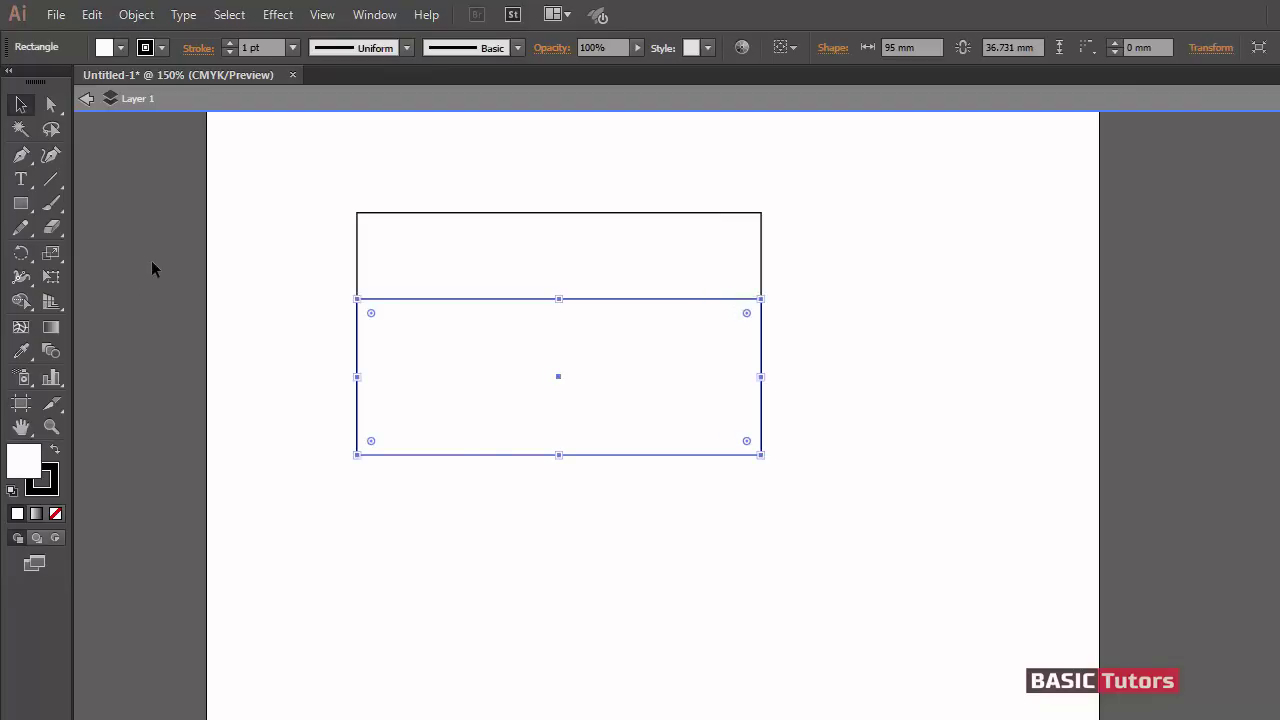
click(200, 255)
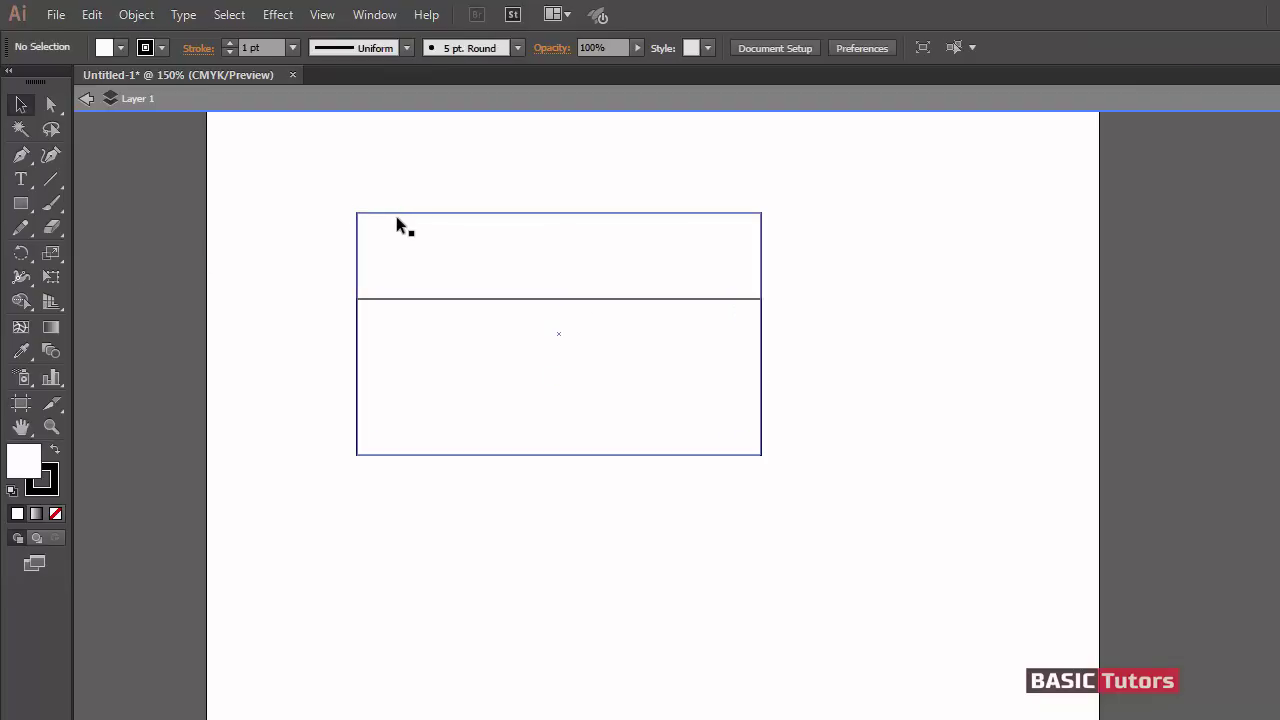
click(399, 211)
Step: Fill the full-size card rectangle with dark grey C71 M61 Y54
double_click(24, 461)
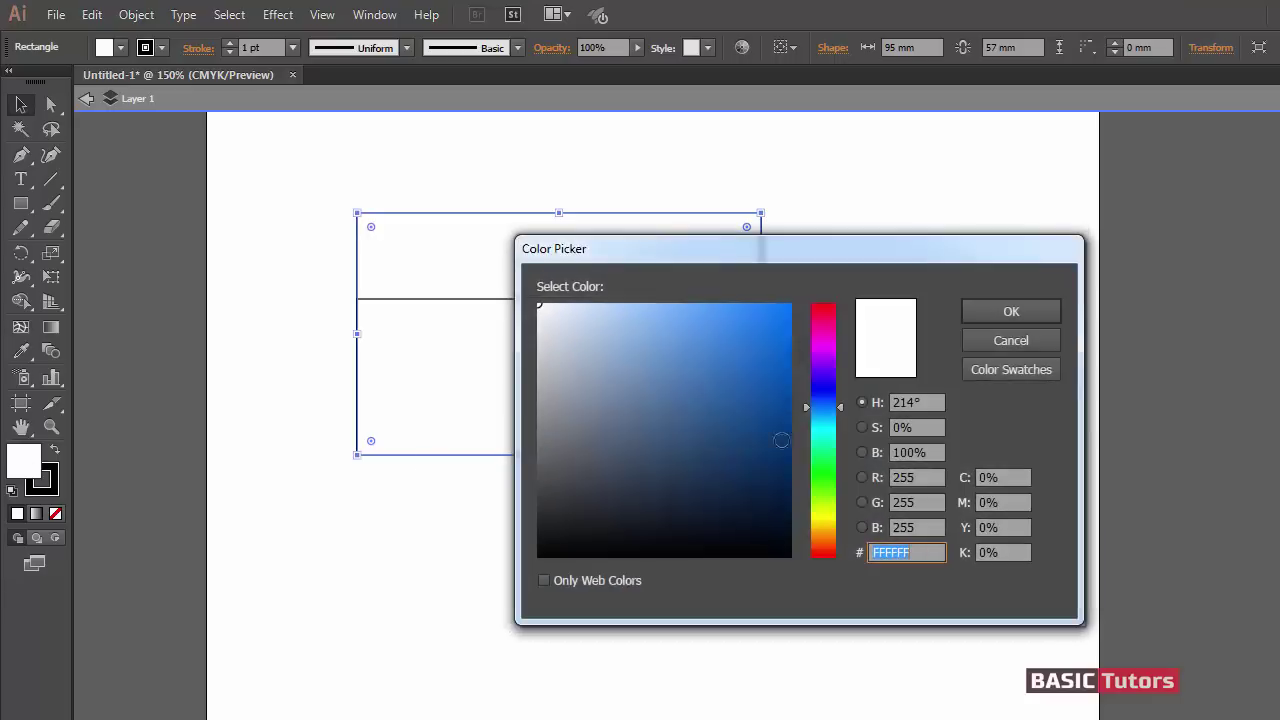
click(987, 477)
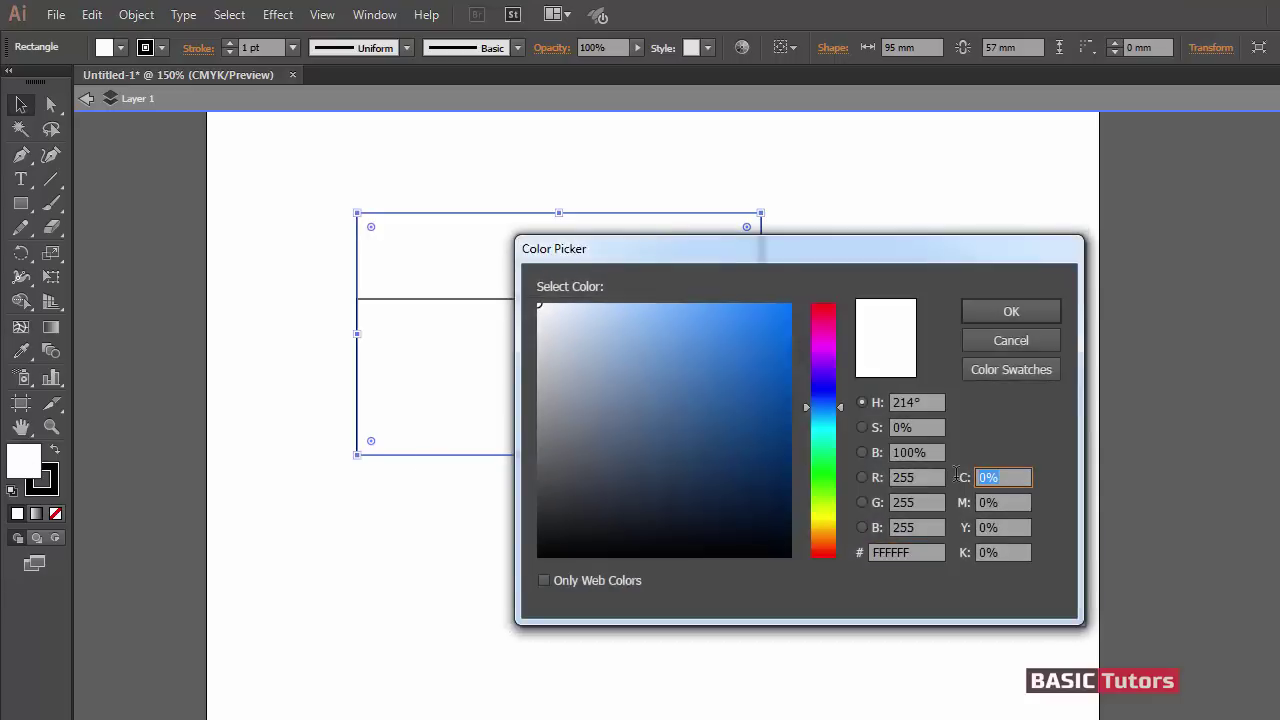
text(71)
key(Tab)
text(61)
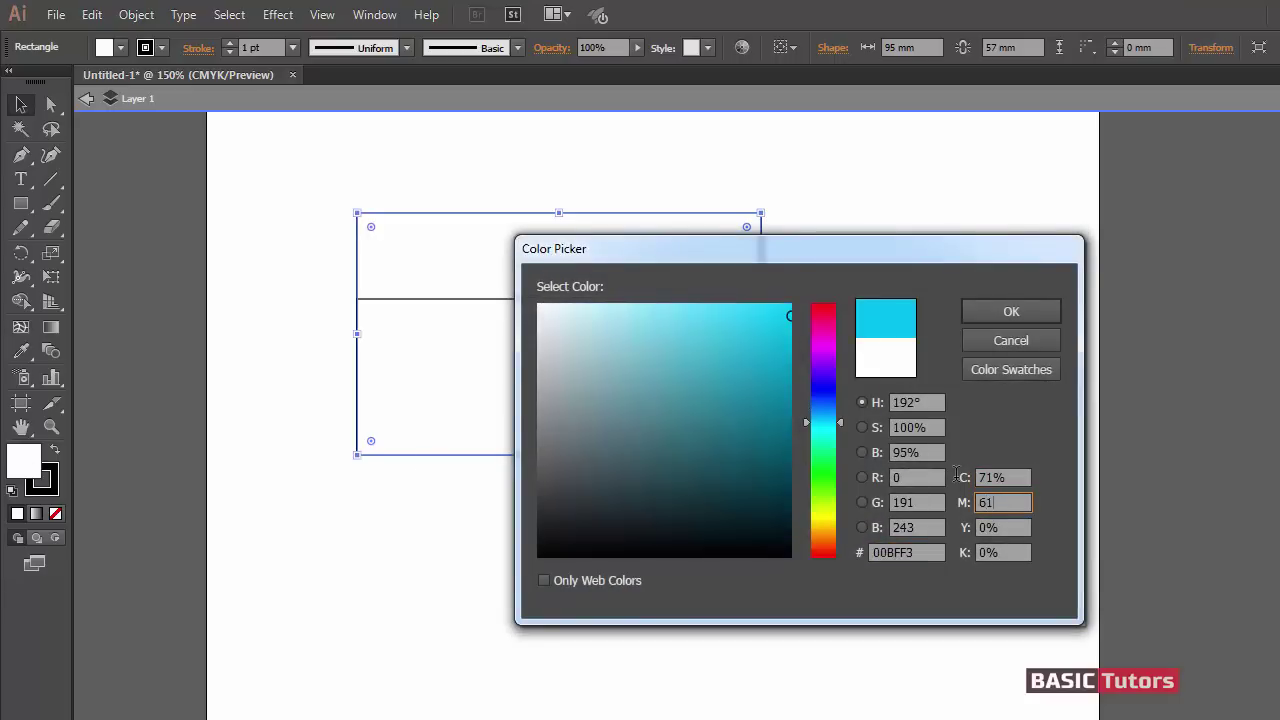
key(Tab)
text(54)
key(Tab)
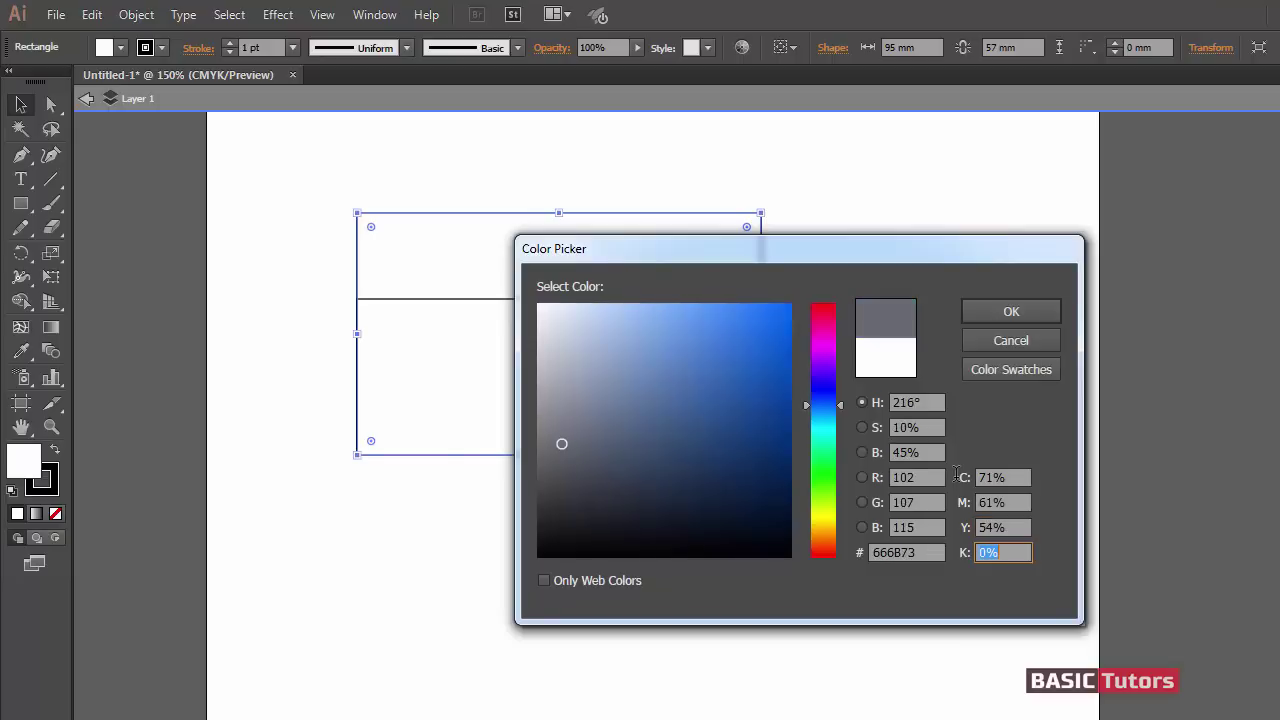
text(39)
key(Return)
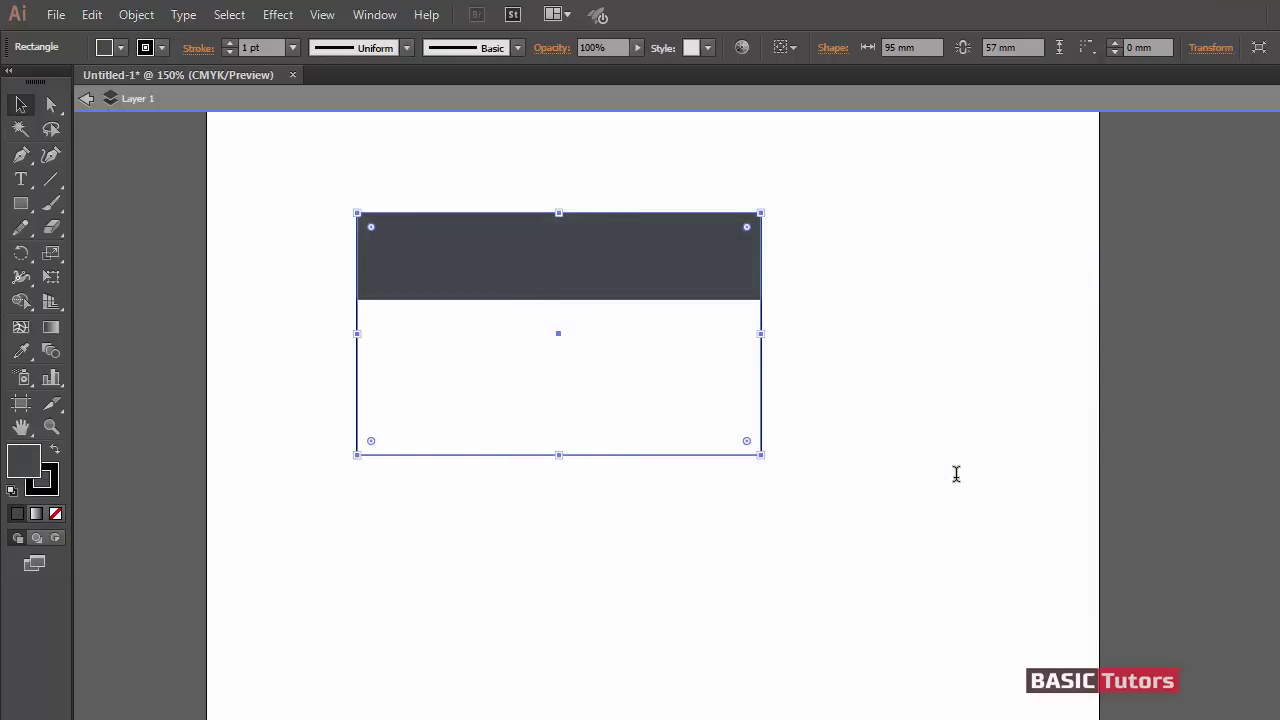
click(958, 292)
click(650, 327)
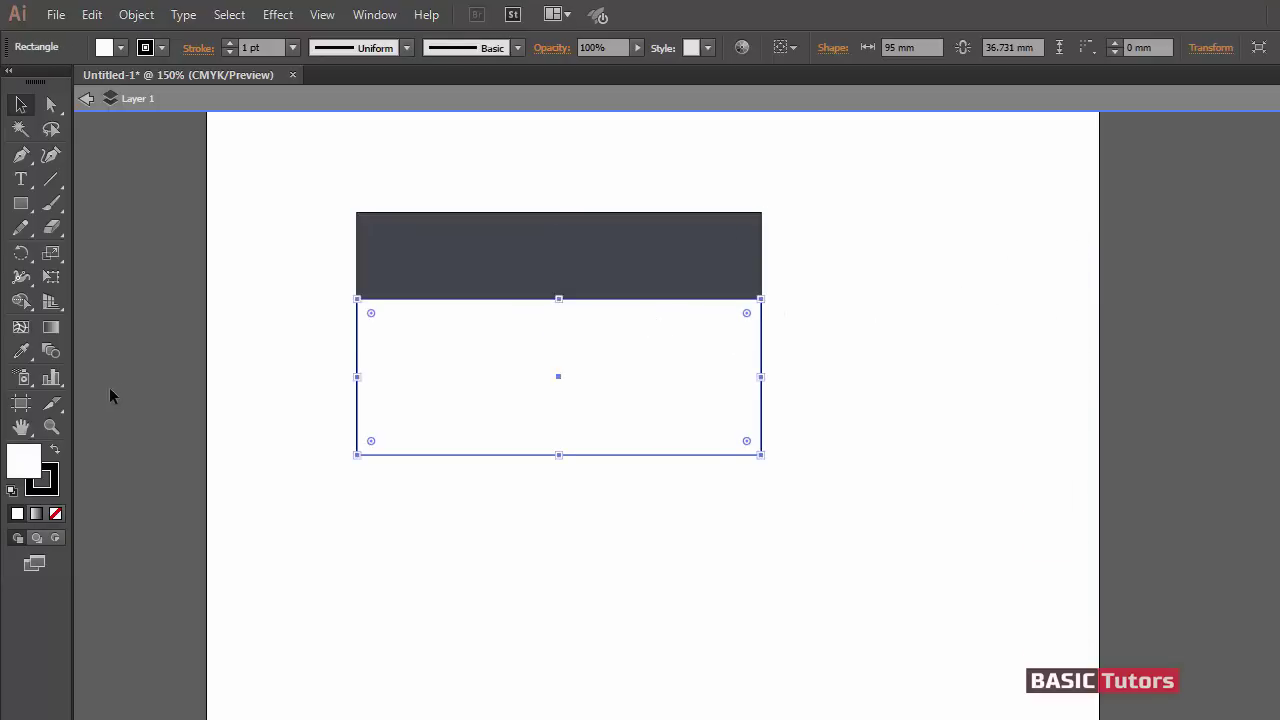
Step: Give the lower rectangle a cyan fill of C70 M14 Y0 K0
double_click(26, 470)
click(1000, 477)
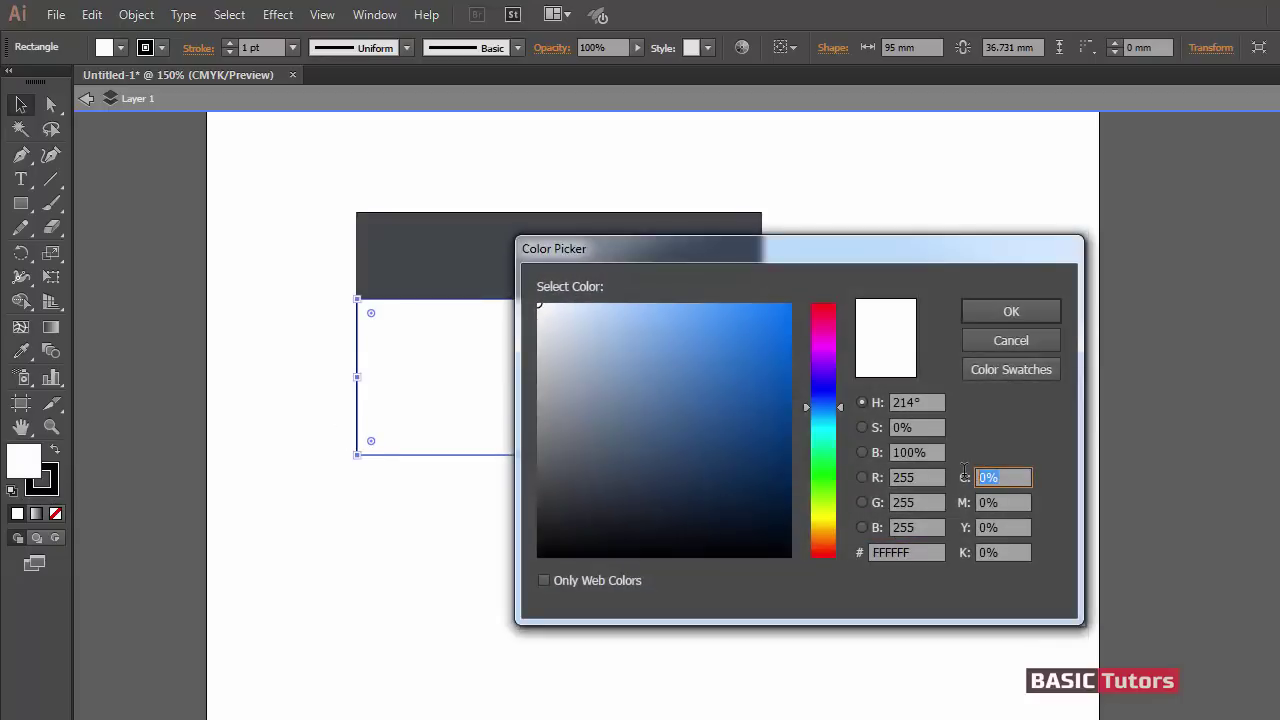
text(7)
key(Tab)
text(1)
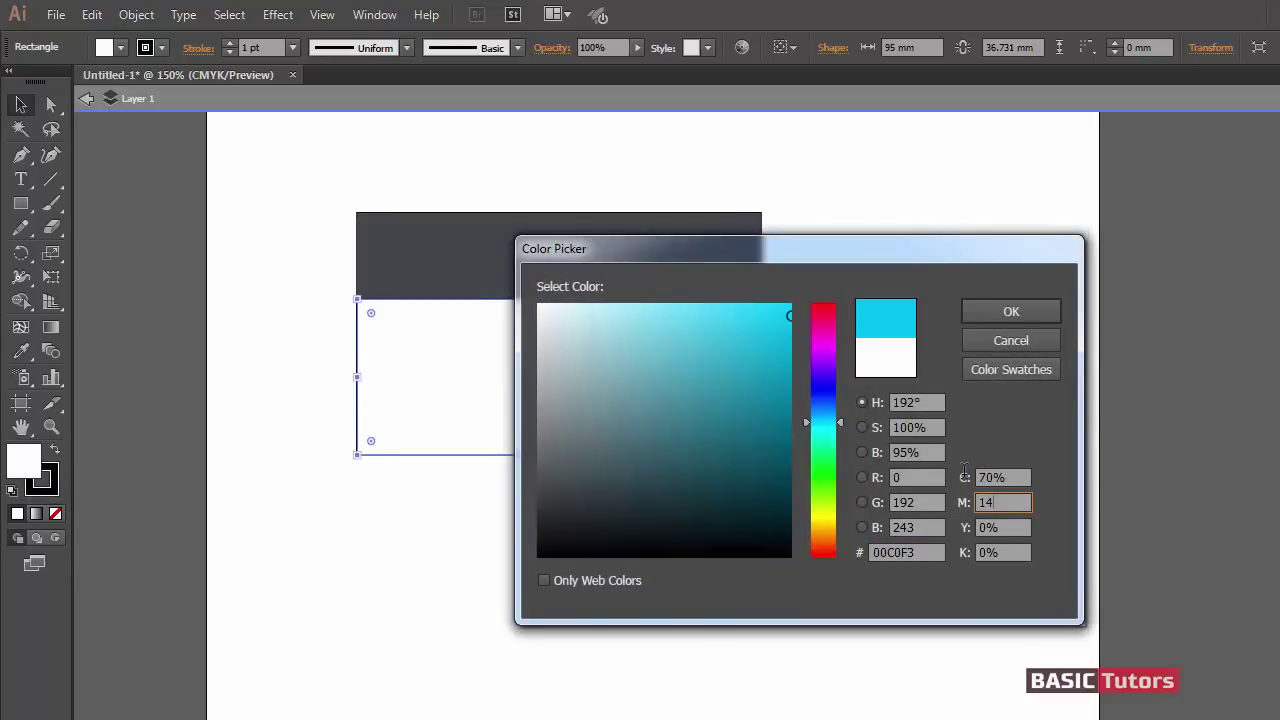
key(Return)
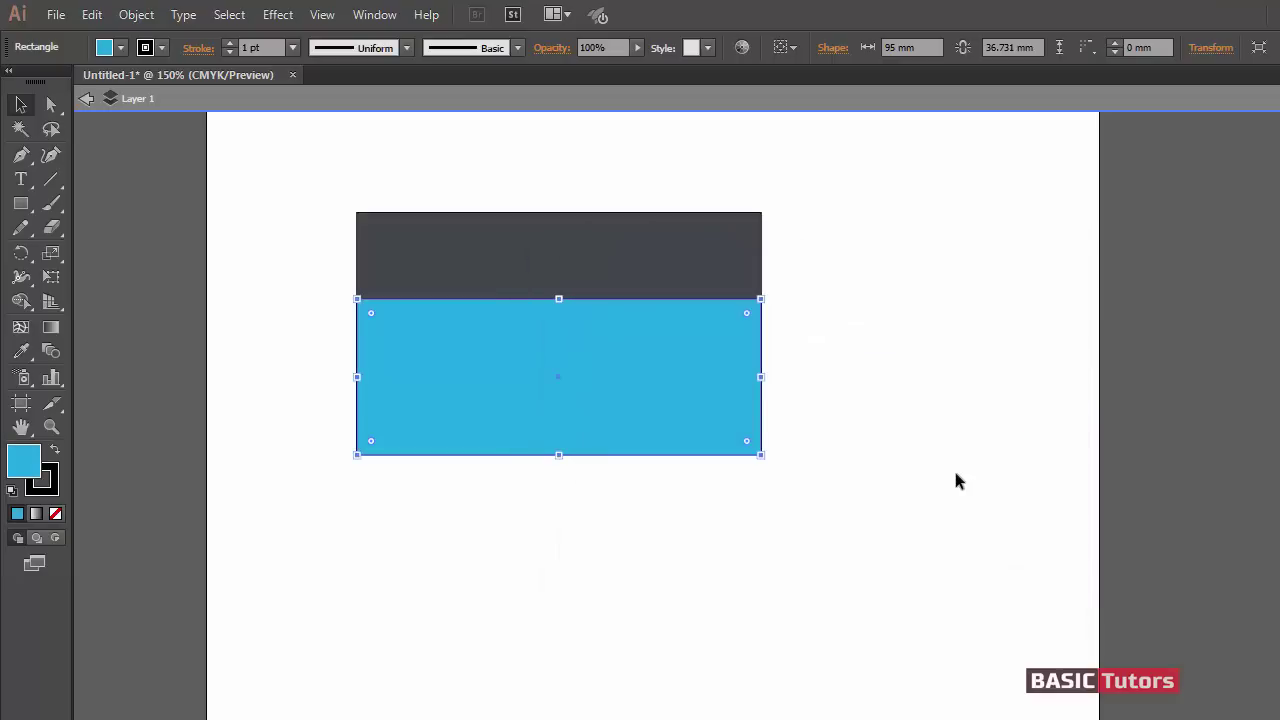
click(806, 397)
click(620, 388)
Step: Duplicate the cyan rectangle in front and shorten it to about 30.85 mm tall
key(ctrl+shift+b)
key(ctrl+shift+b)
drag(562, 299, 554, 329)
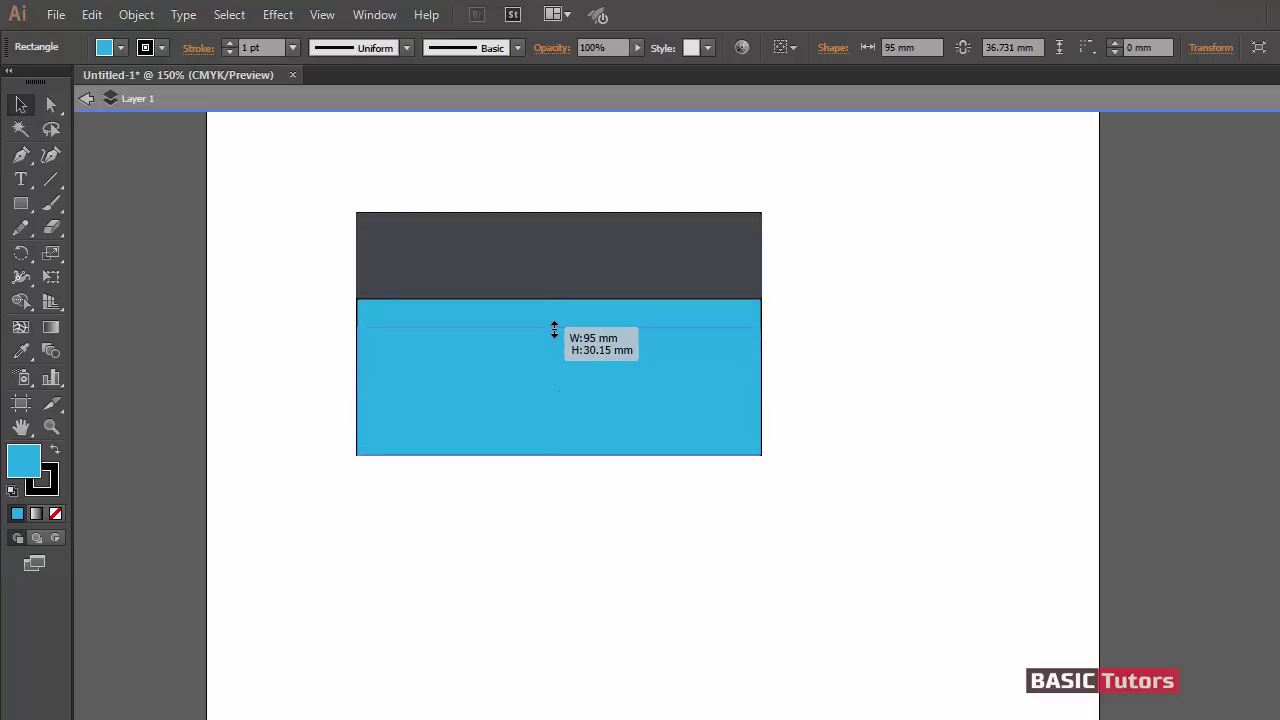
drag(554, 330, 554, 324)
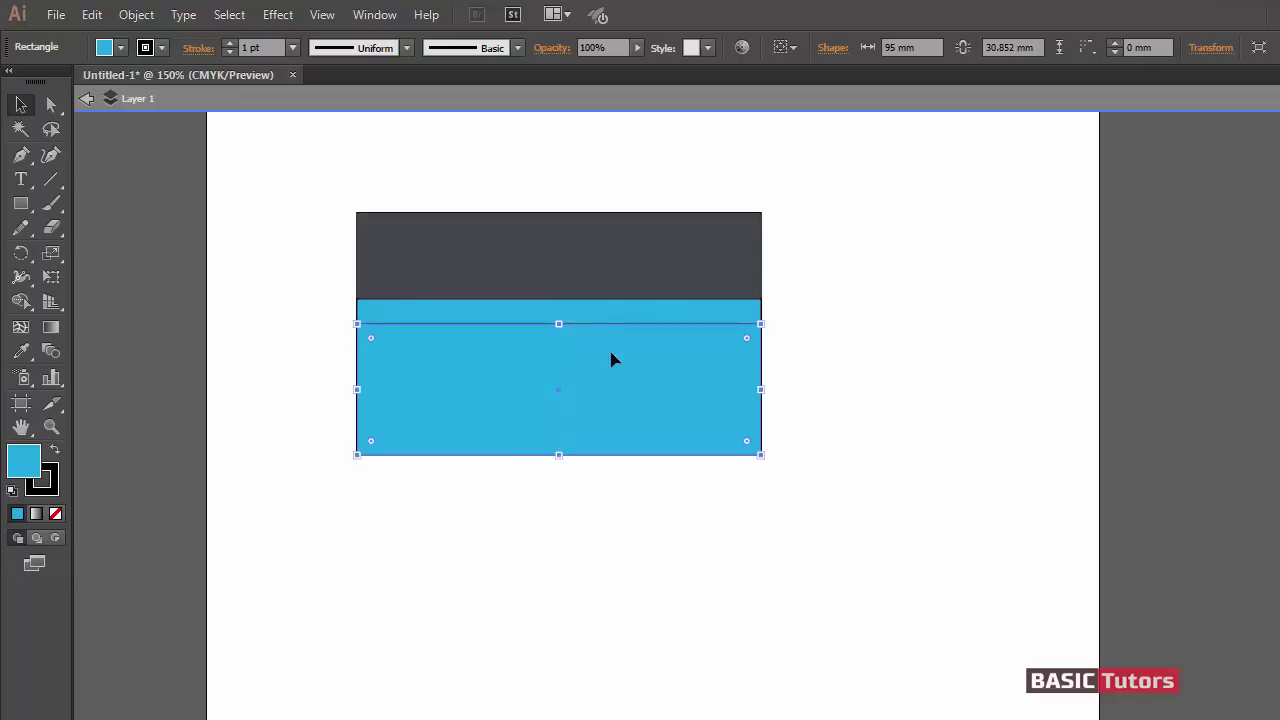
Step: Fill the shortened copy white with C0 M0 in the Color Picker
double_click(31, 466)
click(1014, 474)
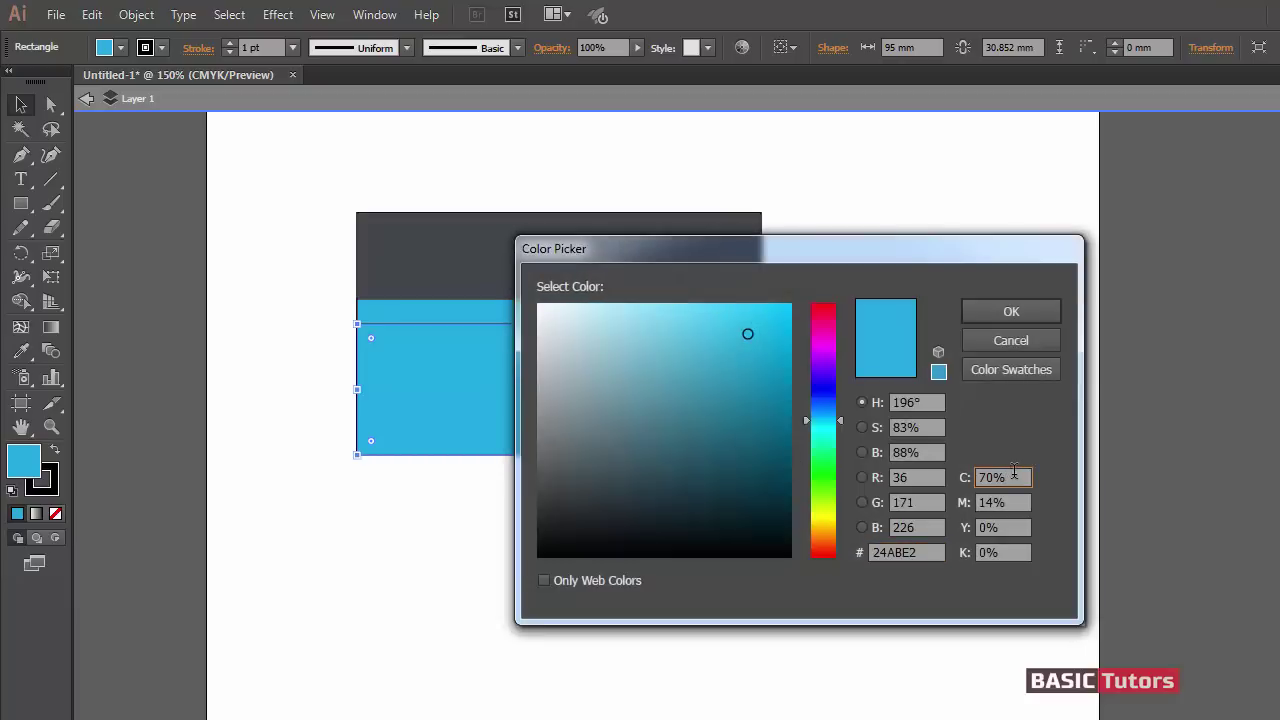
text(0)
key(Tab)
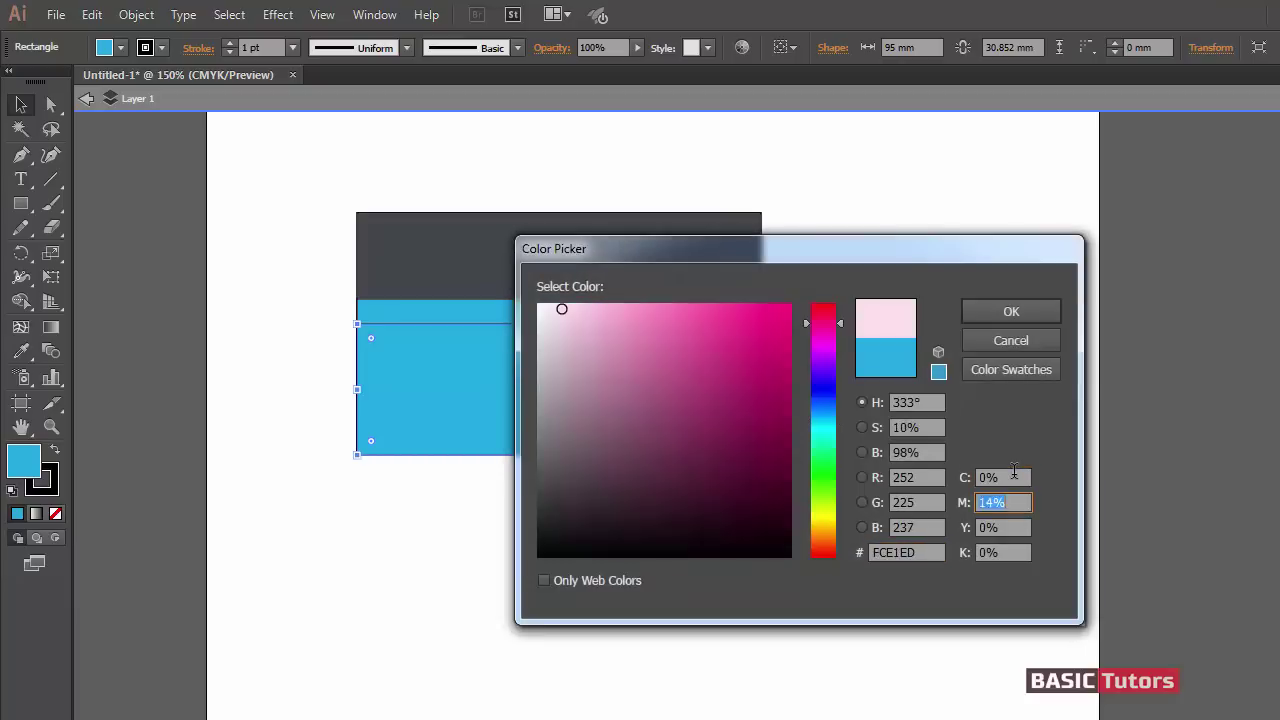
text(0)
key(Tab)
key(Return)
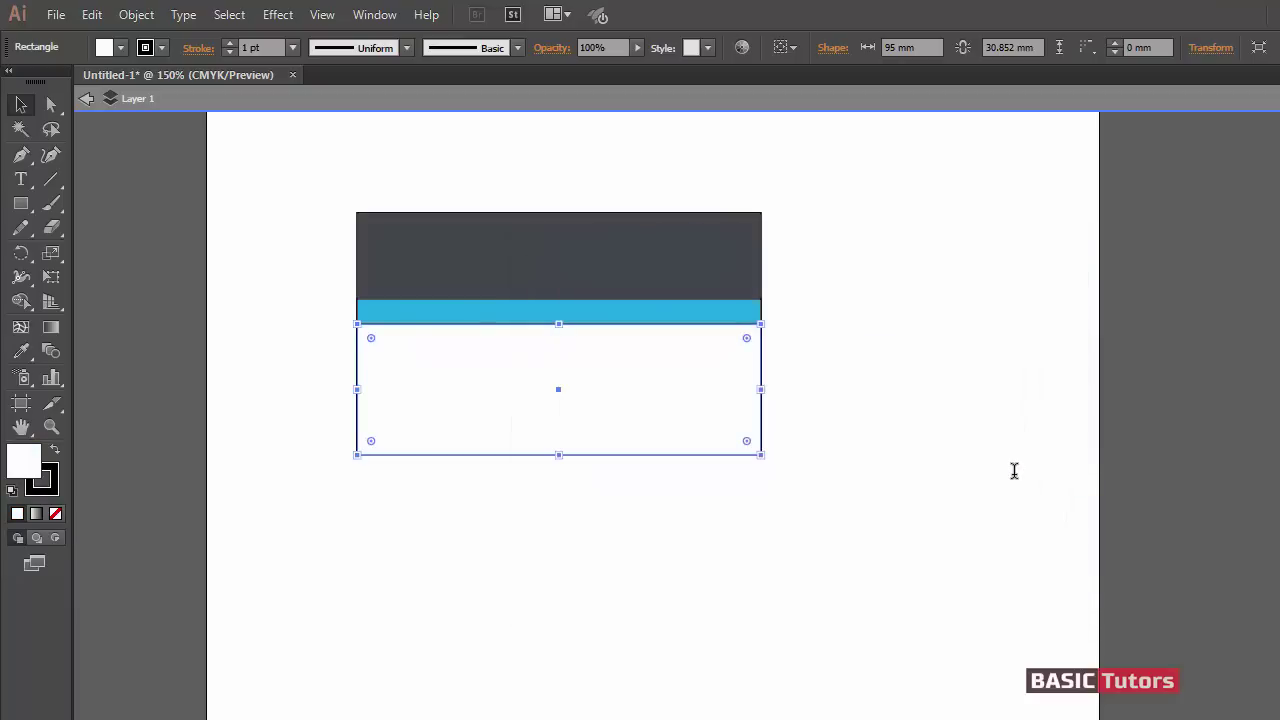
click(960, 472)
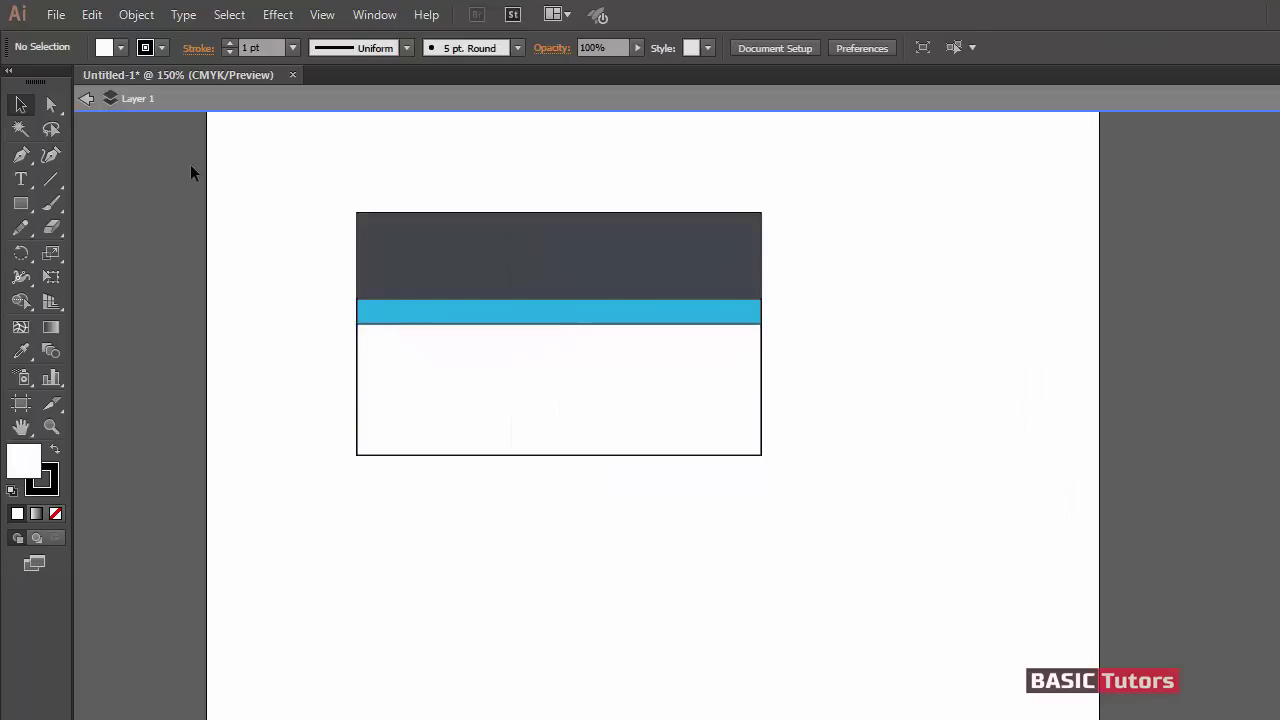
Step: Zoom to the card and select the white rectangle's right-edge anchors with Direct Selection
key(z)
drag(318, 198, 786, 481)
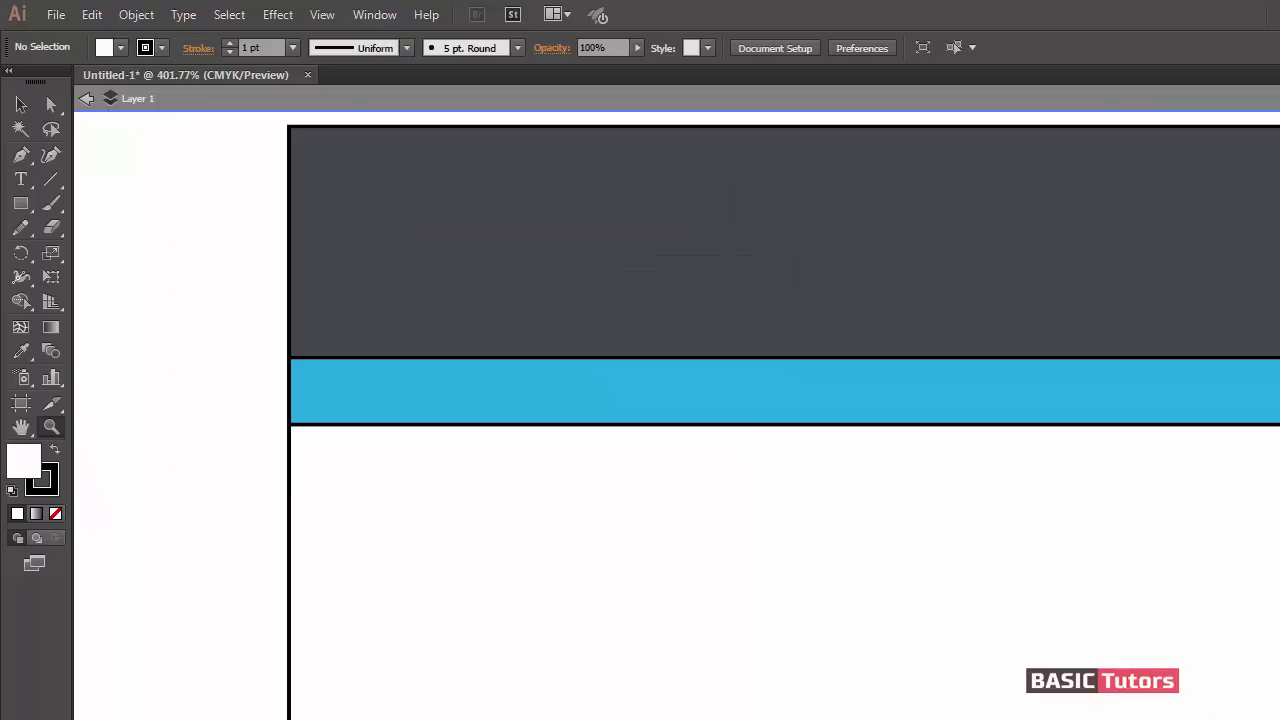
scroll(676, 420, right, 3)
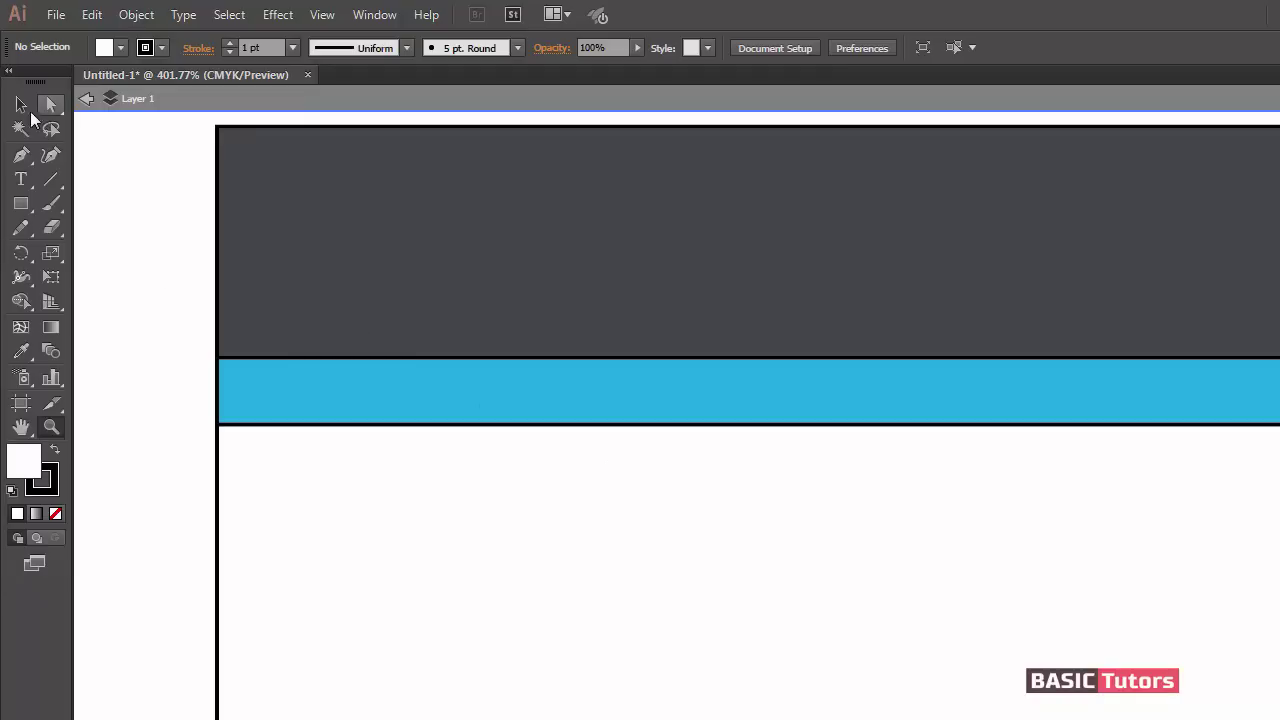
click(21, 104)
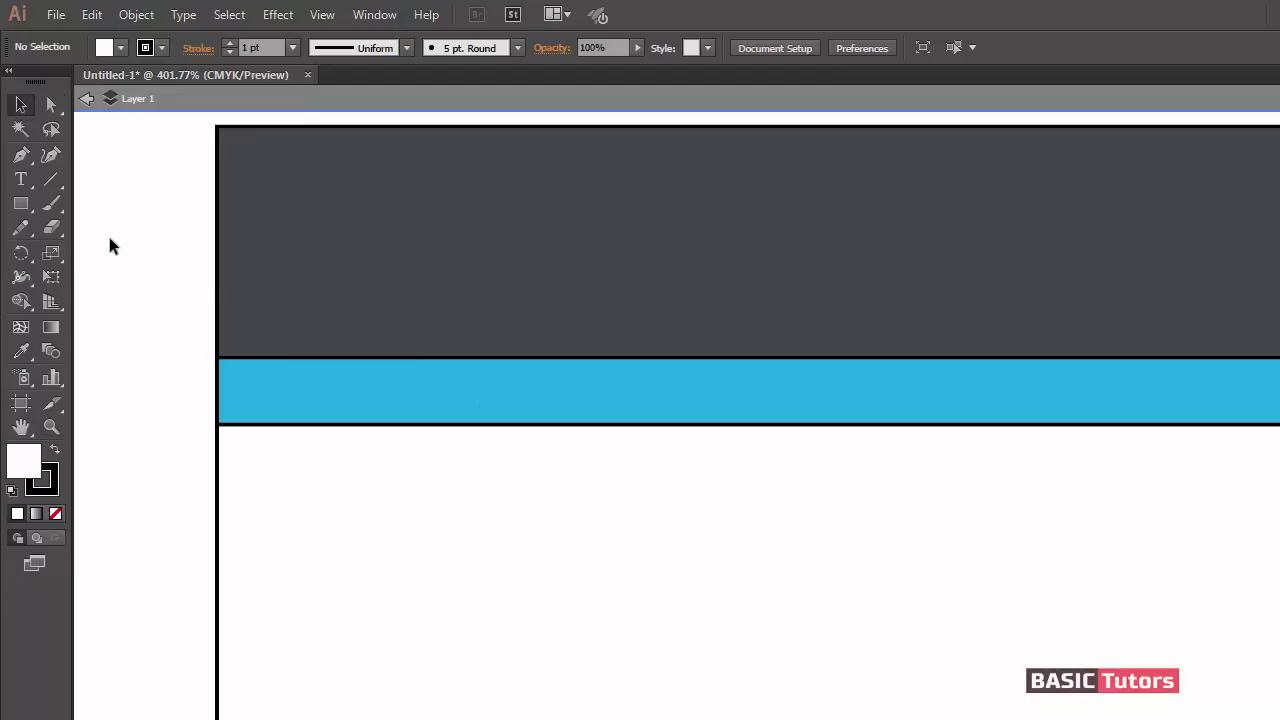
click(230, 428)
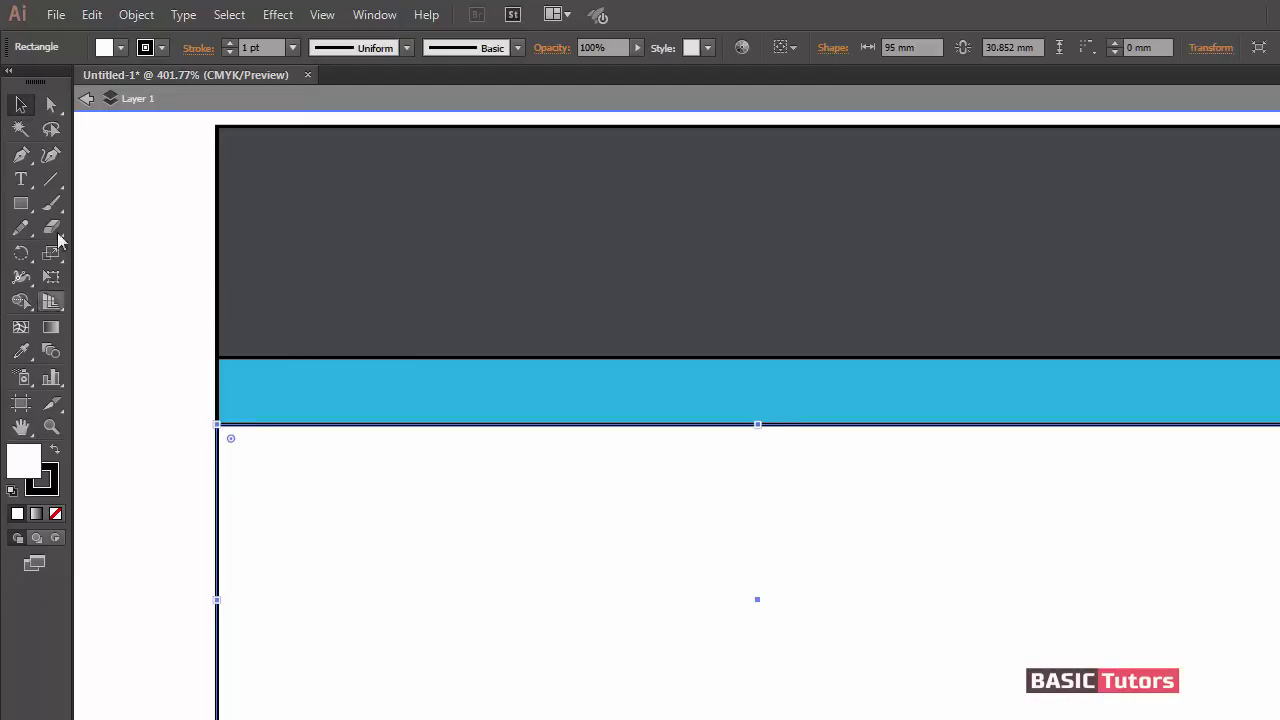
click(51, 104)
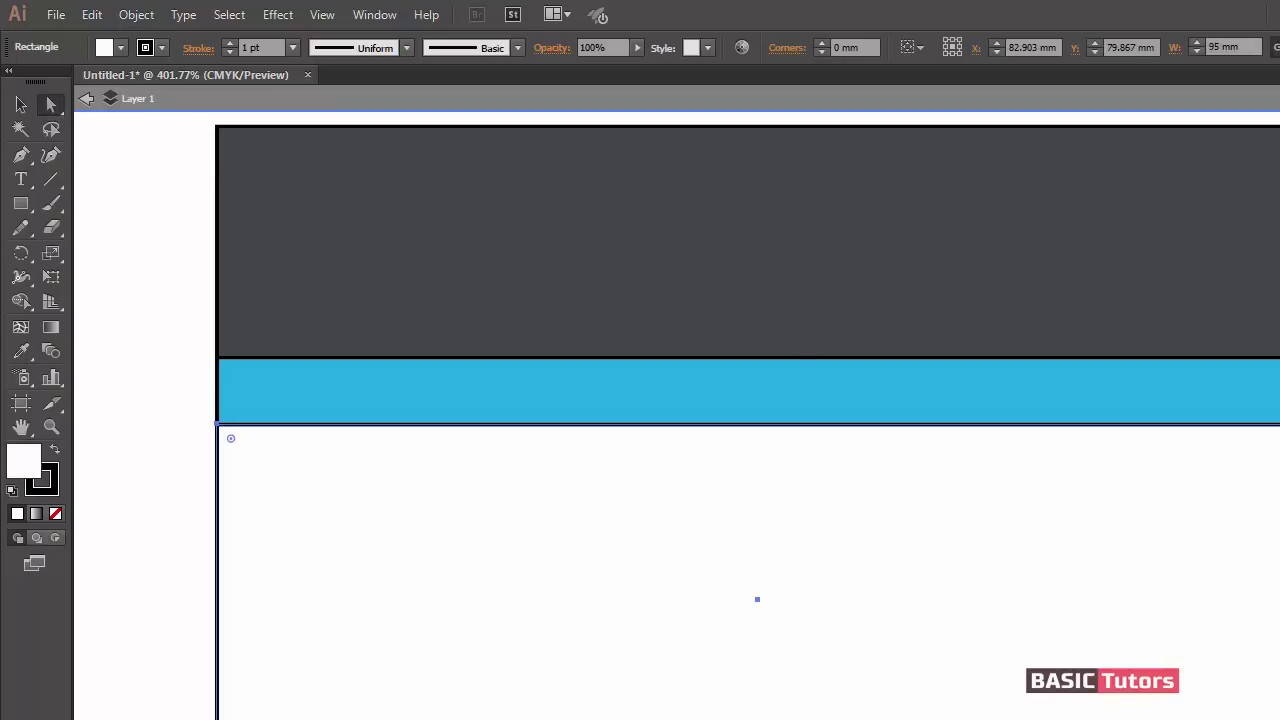
click(1275, 425)
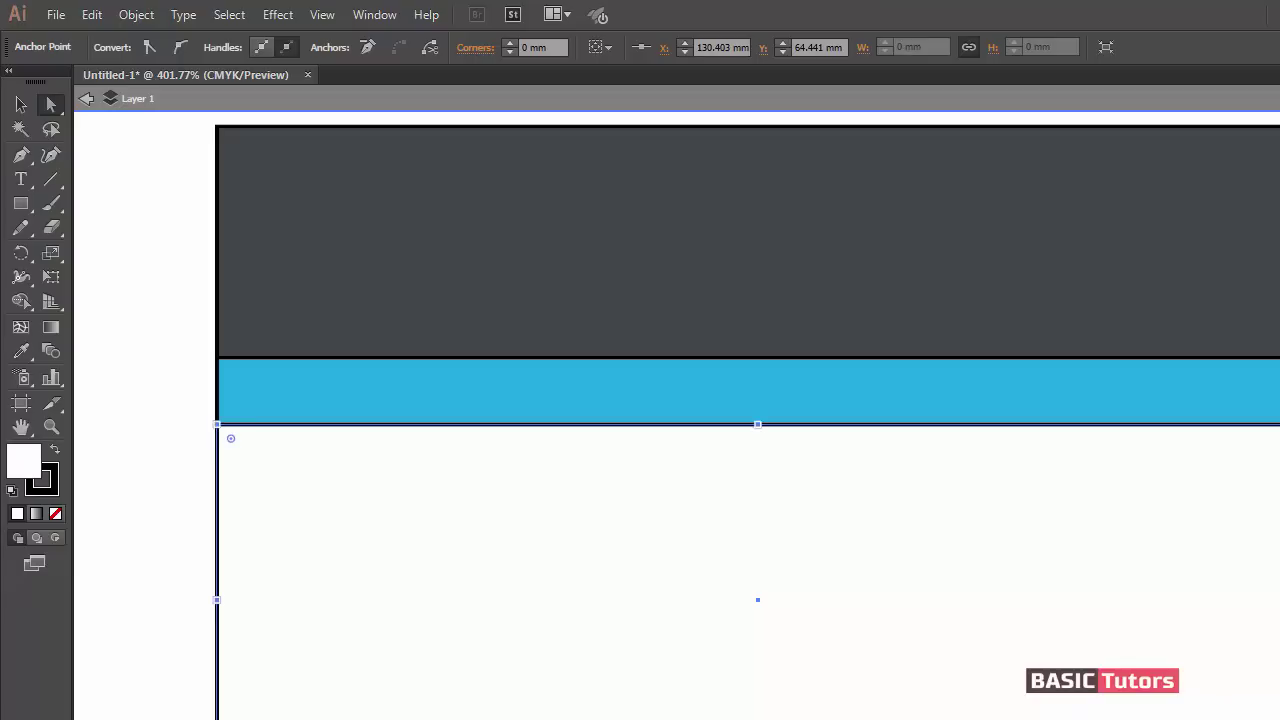
key(ctrl+minus)
click(1175, 436)
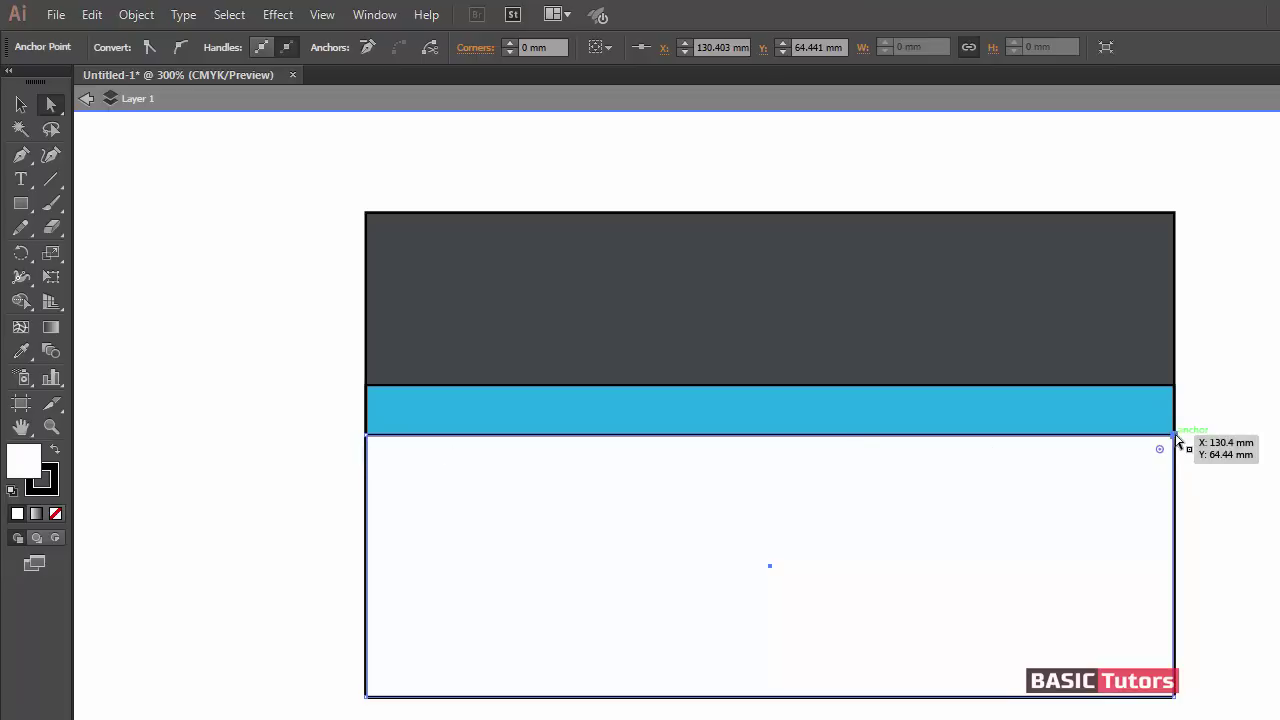
Step: Shift the white panel's right-edge anchors left to expose cyan beside it
click(1170, 692)
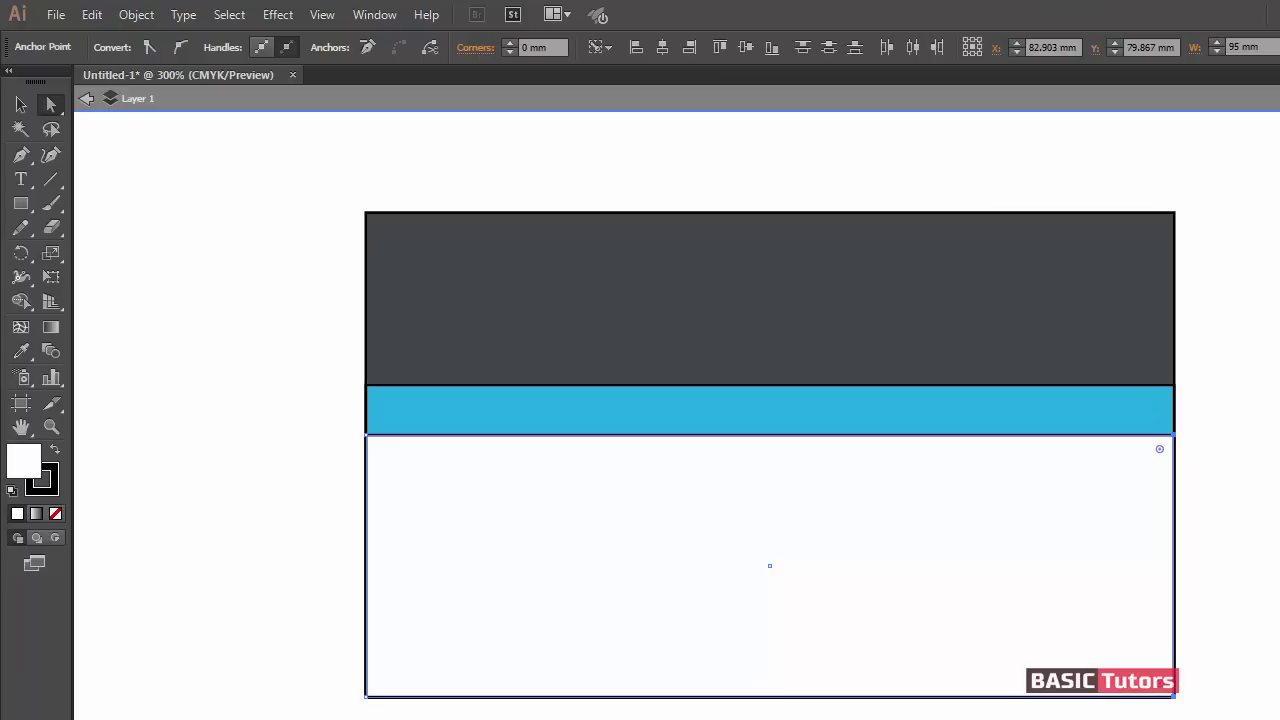
key(shift+Left)
key(shift+Left)
key(shift+Left)
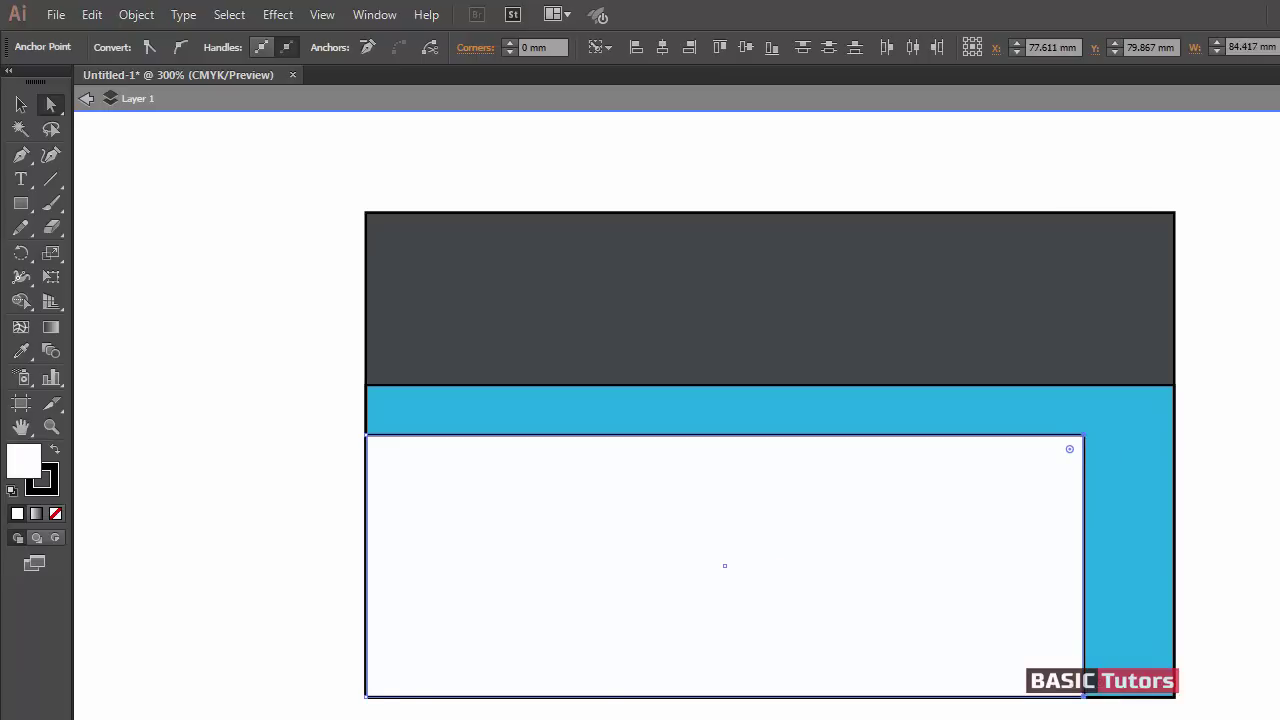
key(Right)
key(Right)
key(Left)
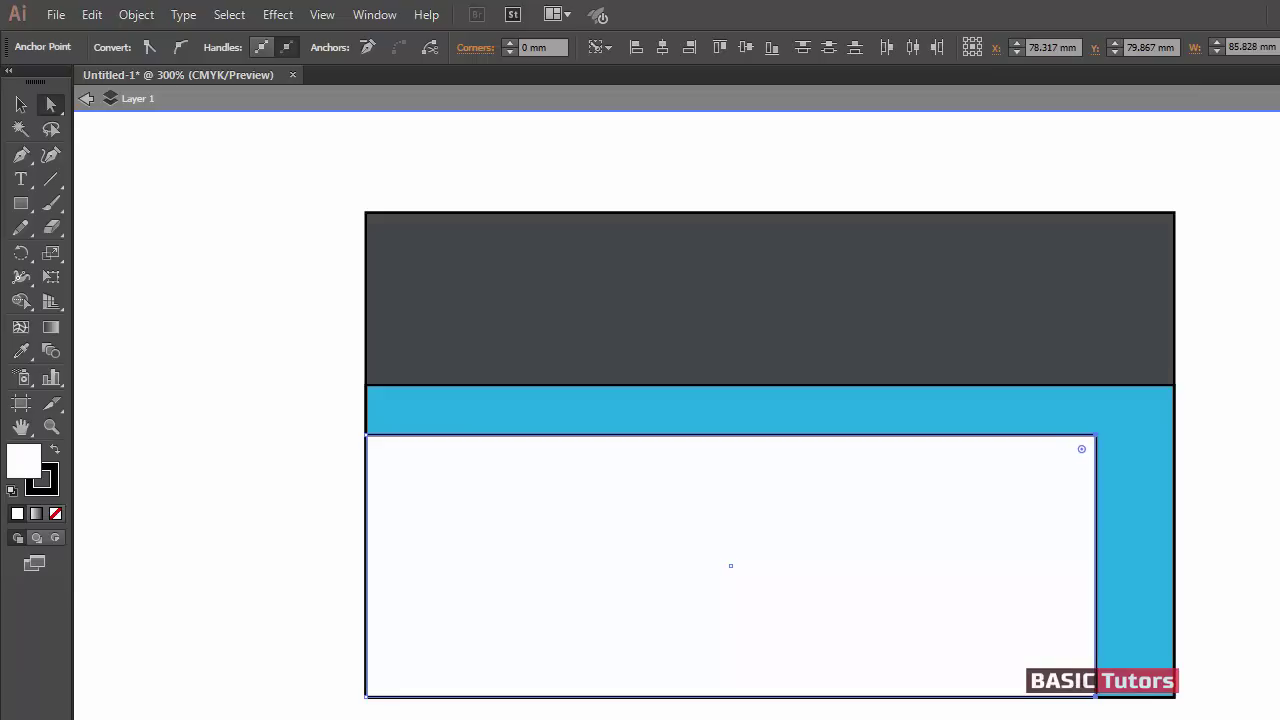
Step: Move the top-right corner left to slant the edge and lower the top edge
key(ctrl+shift+a)
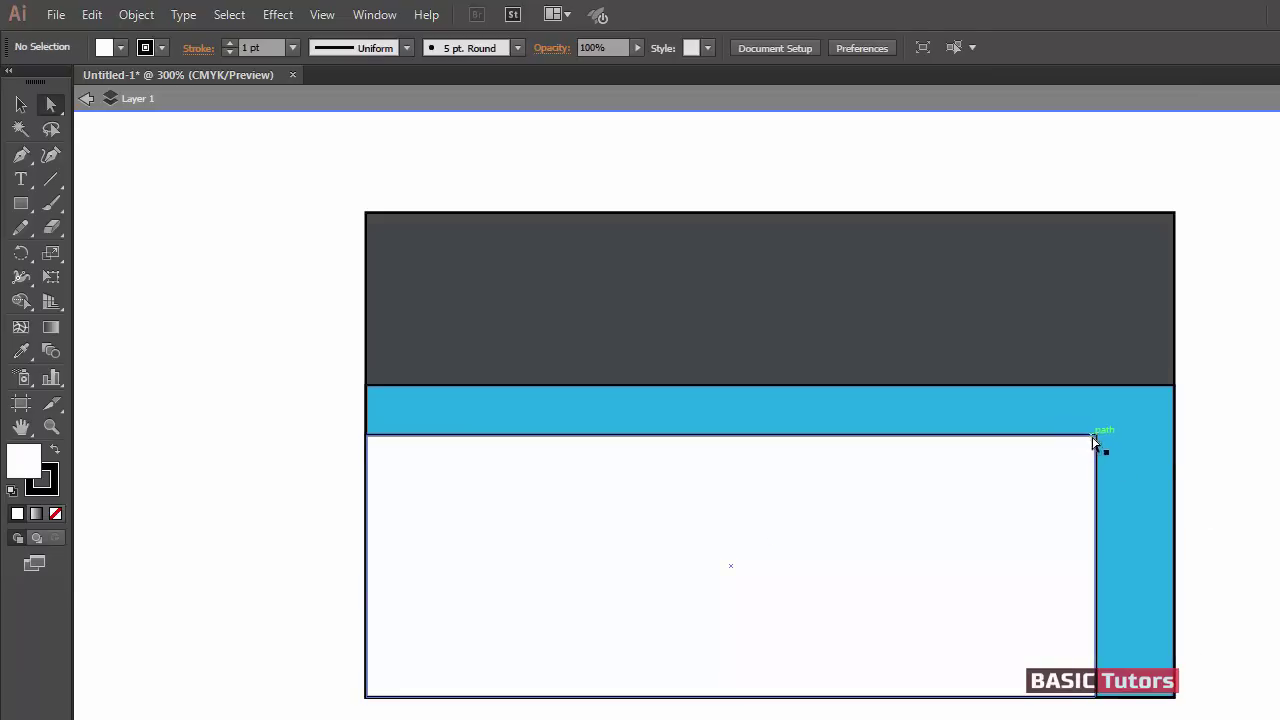
click(1099, 443)
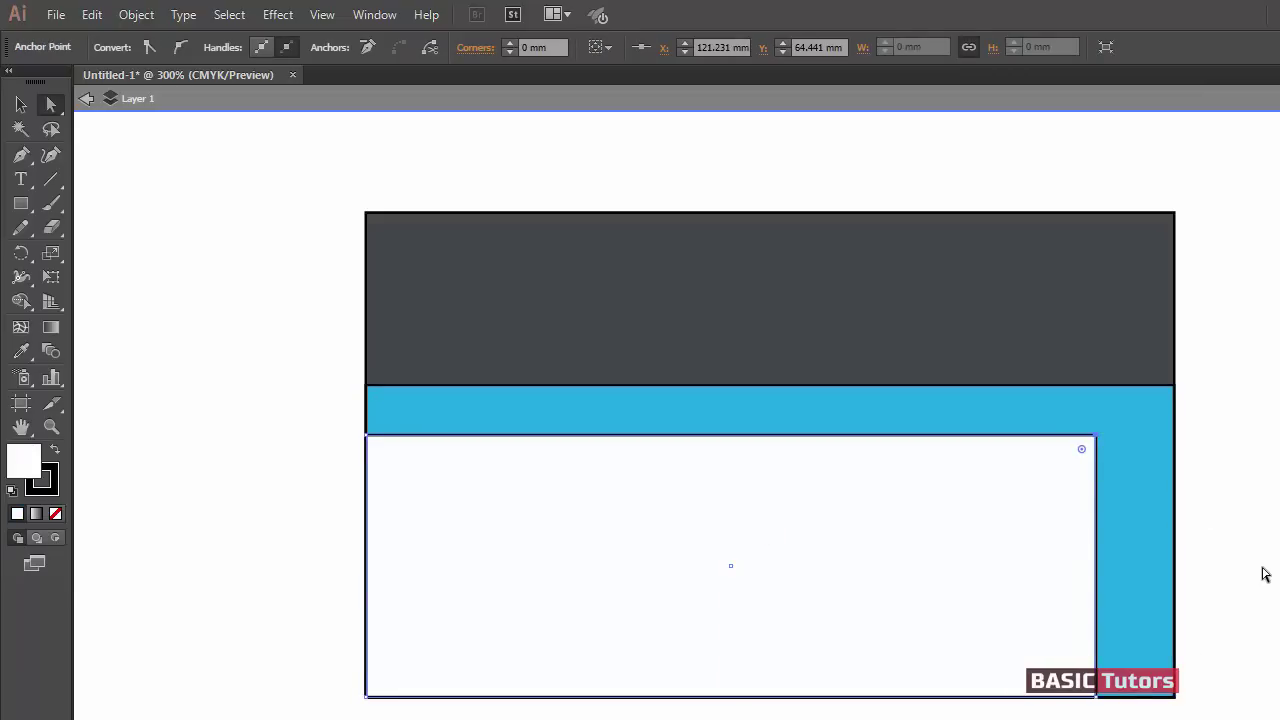
key(shift+Left)
key(shift+Left)
key(shift+Left)
key(shift+Left)
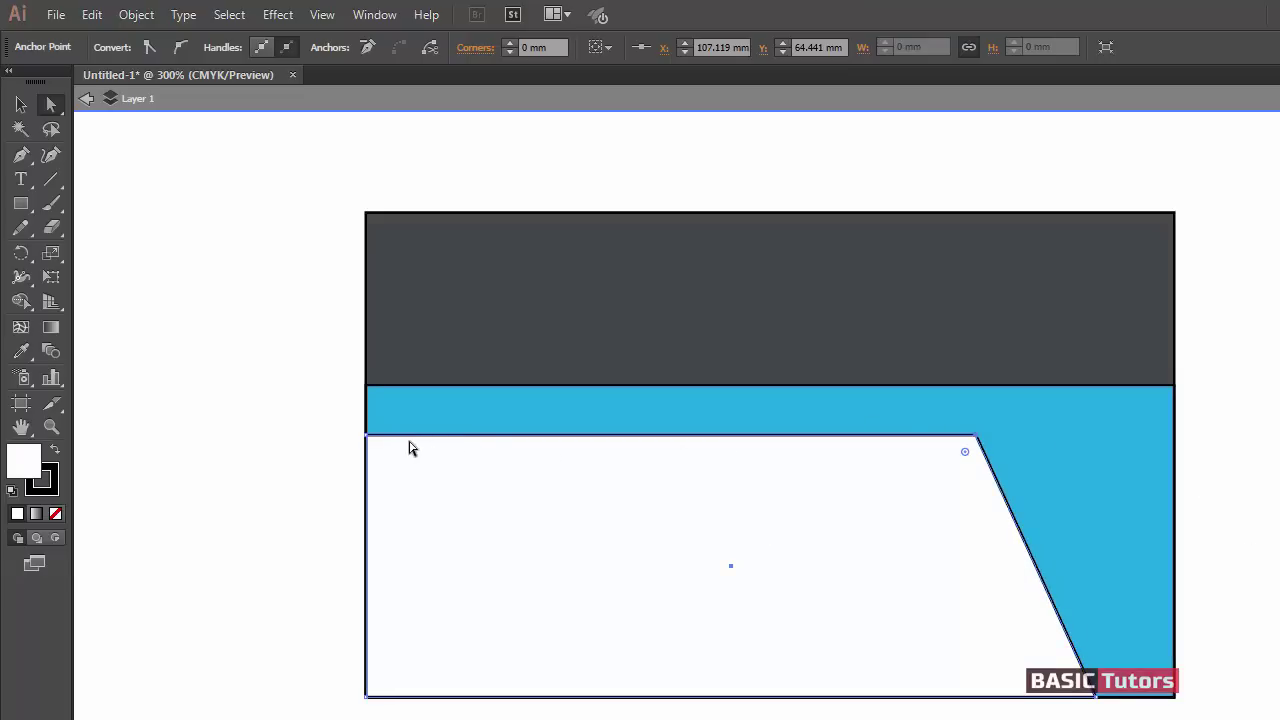
shift+click(367, 437)
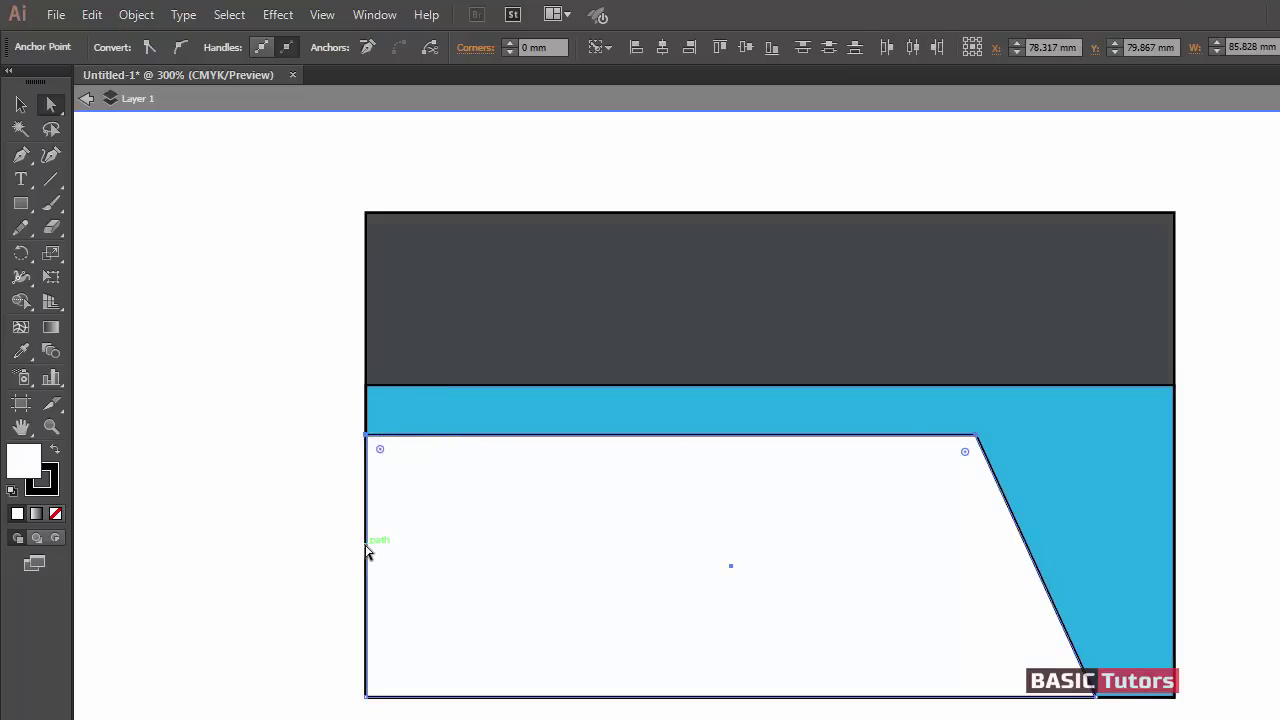
key(shift+Down)
key(Up)
key(Up)
key(Up)
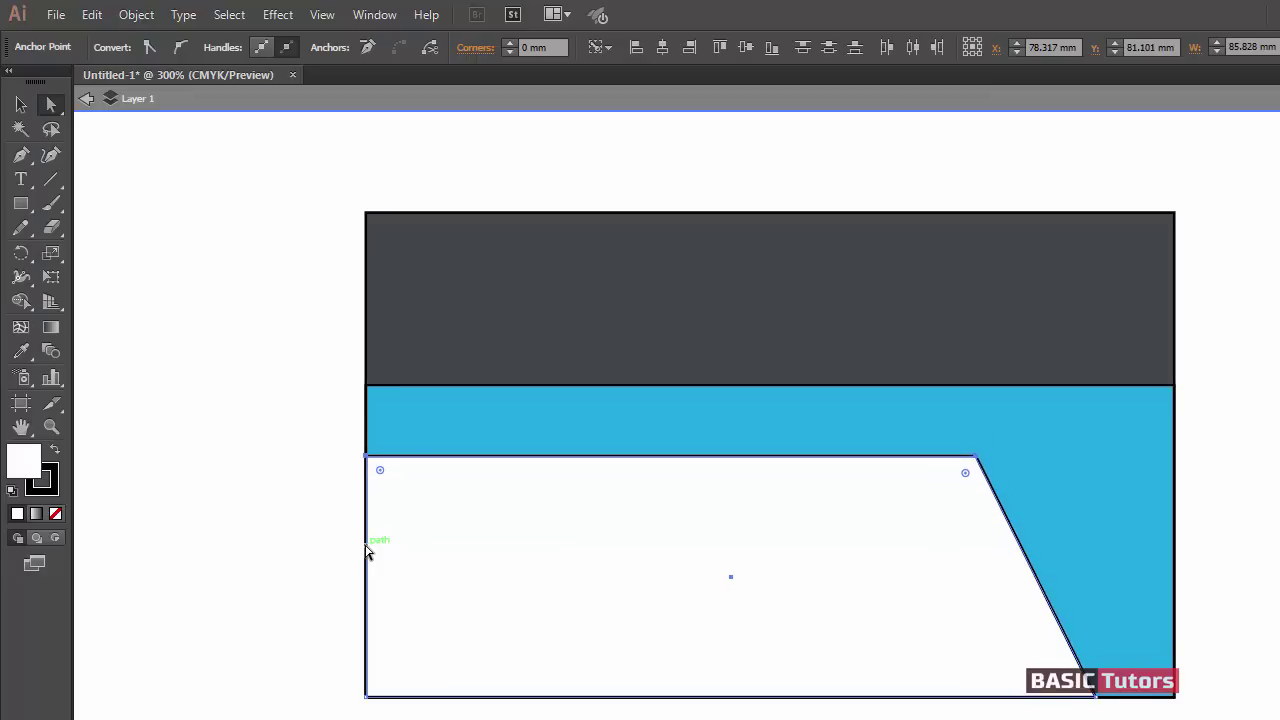
Step: Set the white panel's stroke to None
click(21, 104)
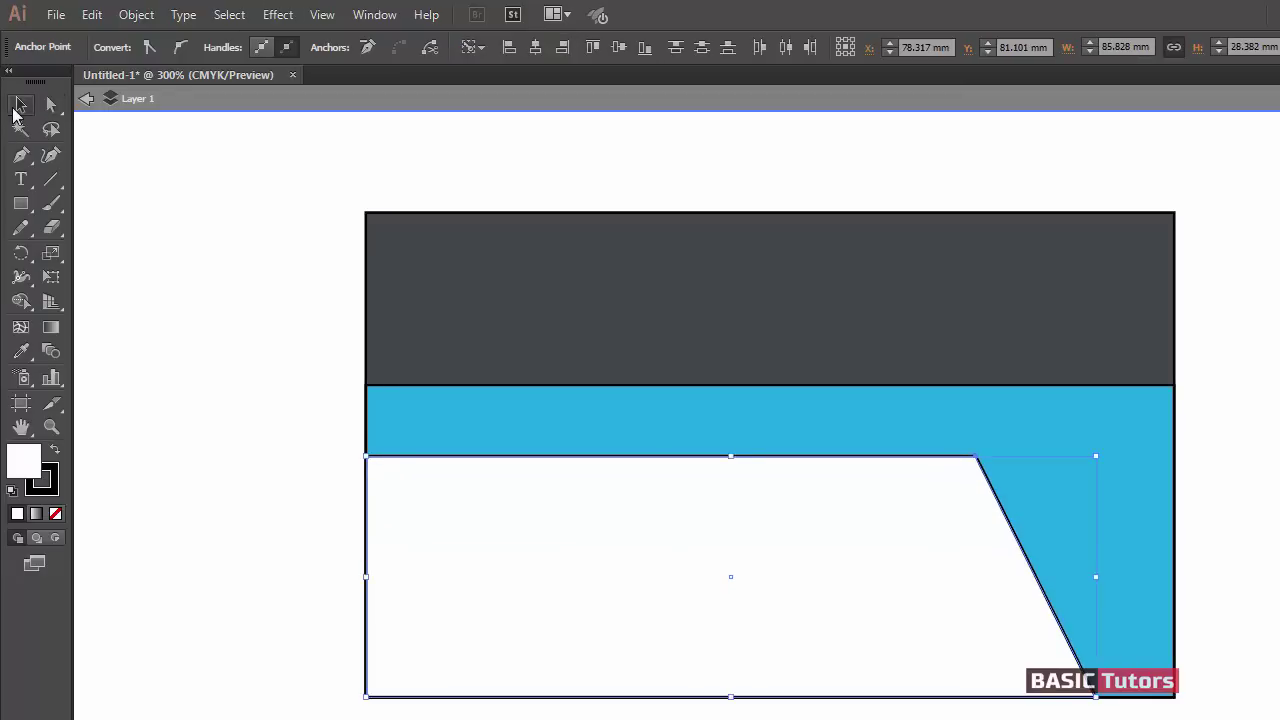
click(170, 205)
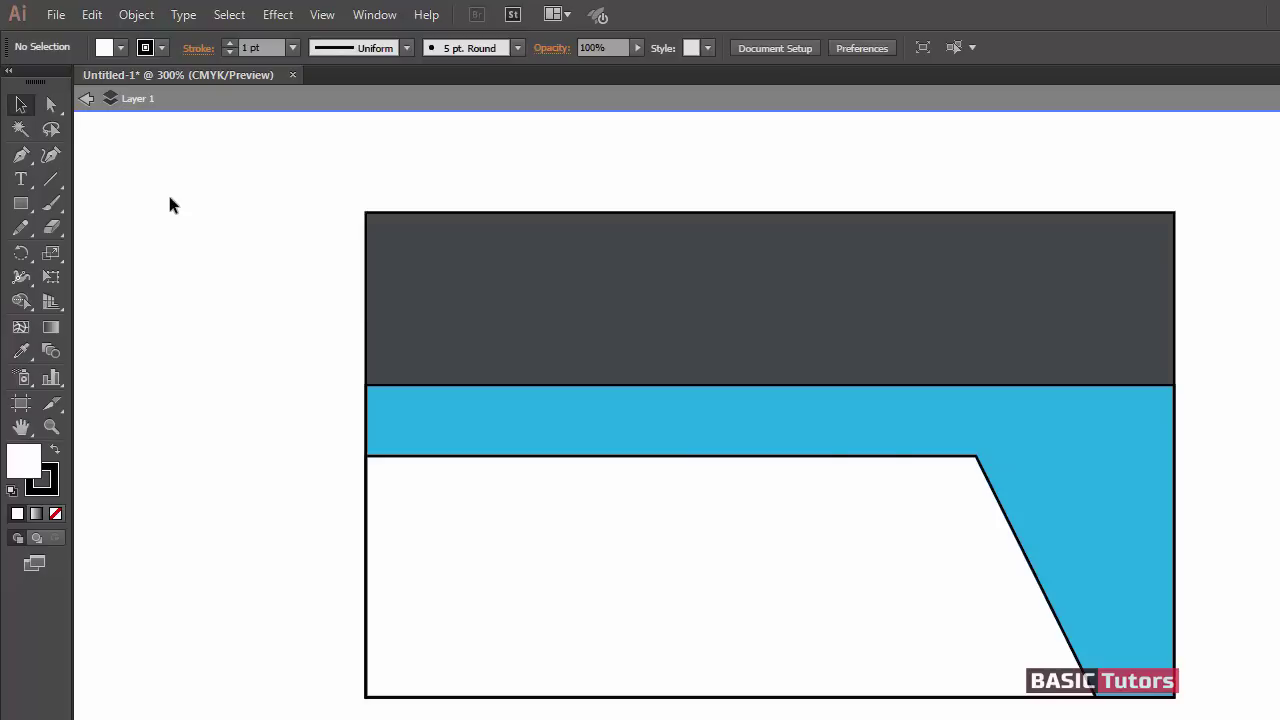
click(451, 486)
click(40, 490)
click(56, 516)
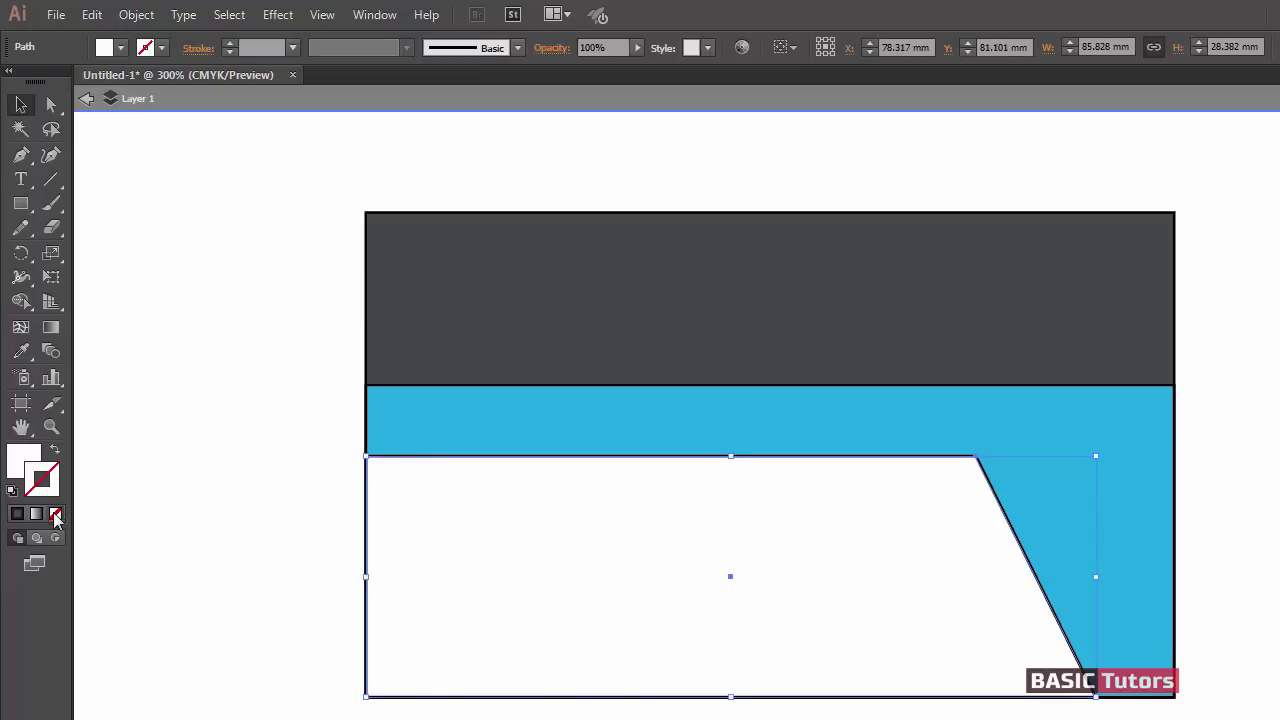
click(434, 418)
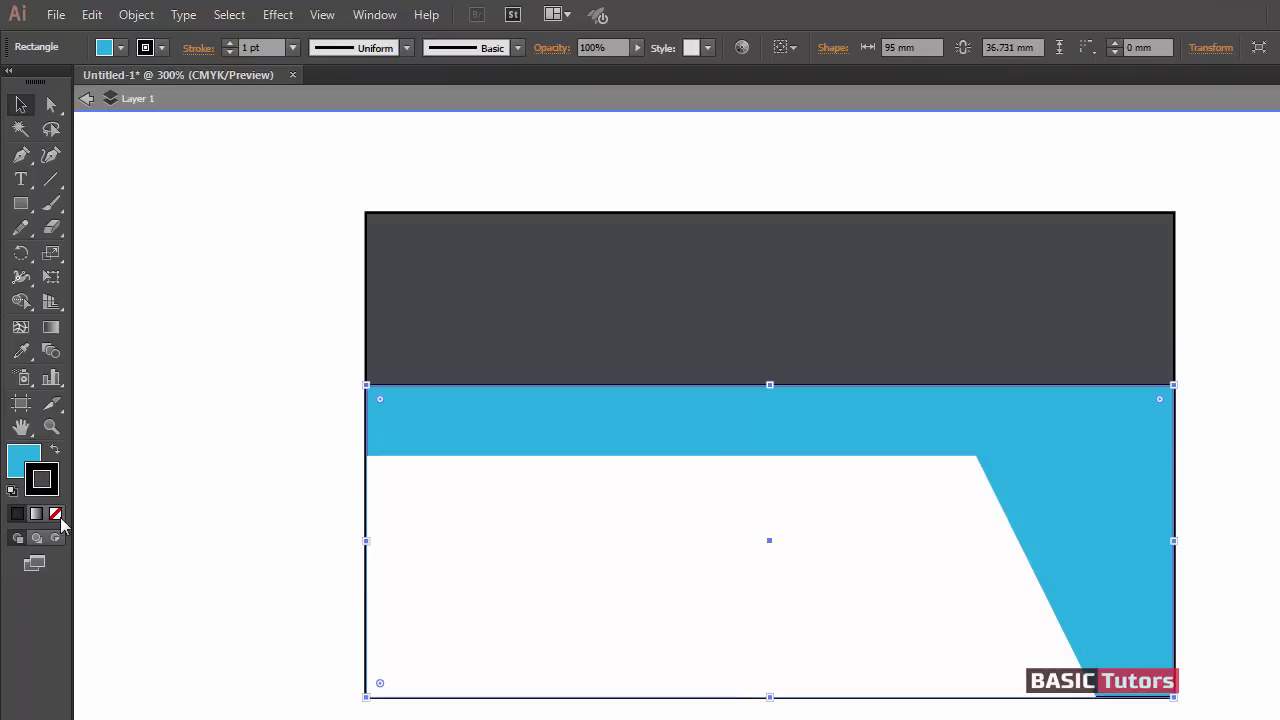
Step: Set the stroke to None on the dark header and cyan rectangles
click(552, 325)
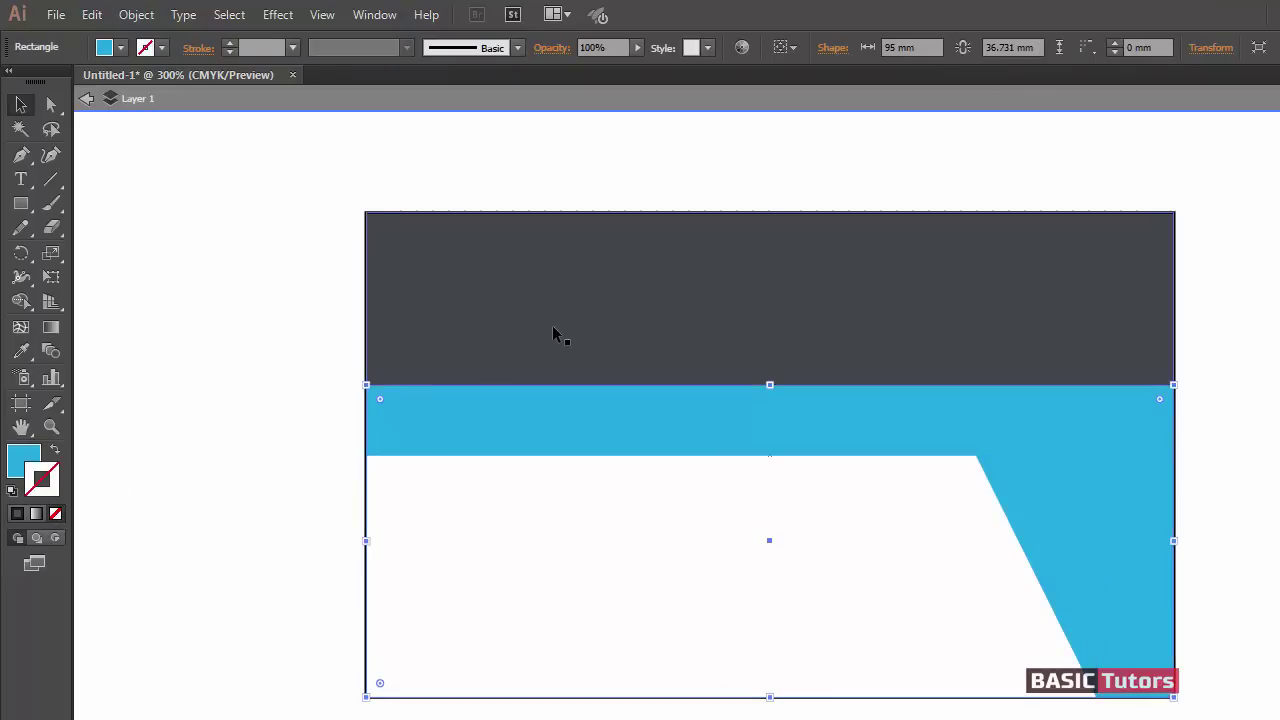
click(56, 514)
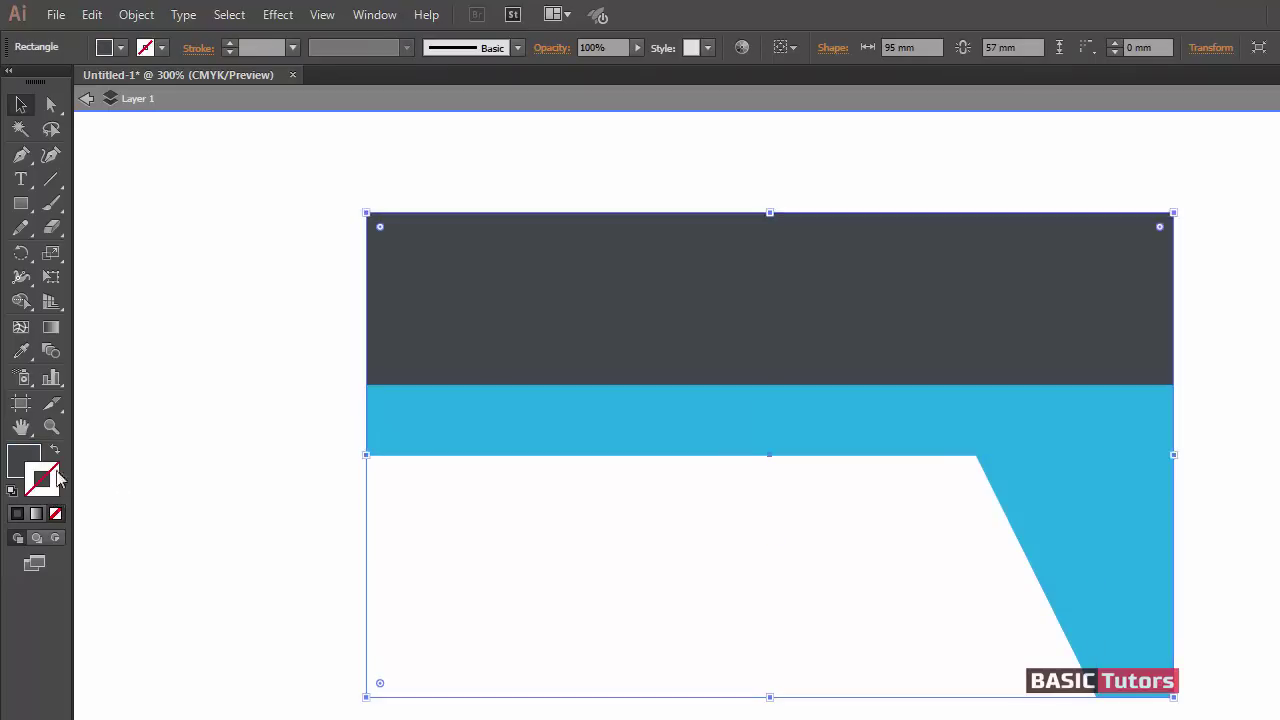
click(257, 356)
click(430, 330)
click(107, 416)
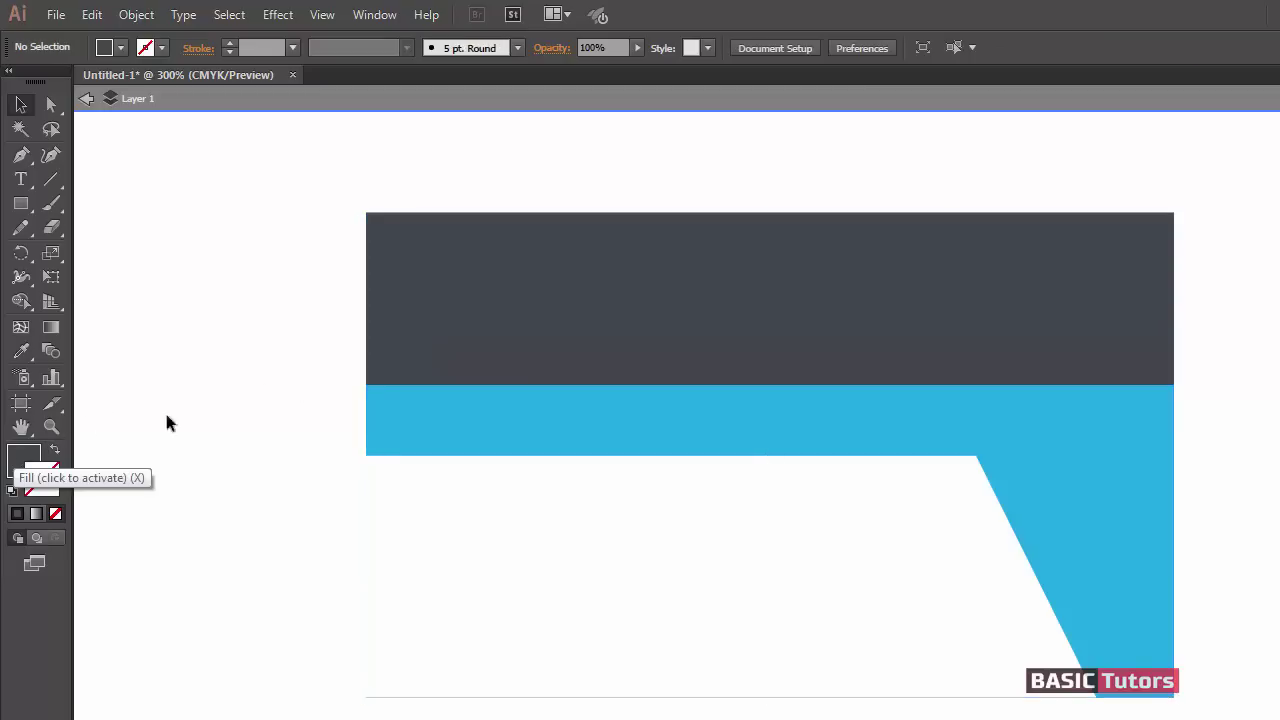
click(453, 312)
click(300, 298)
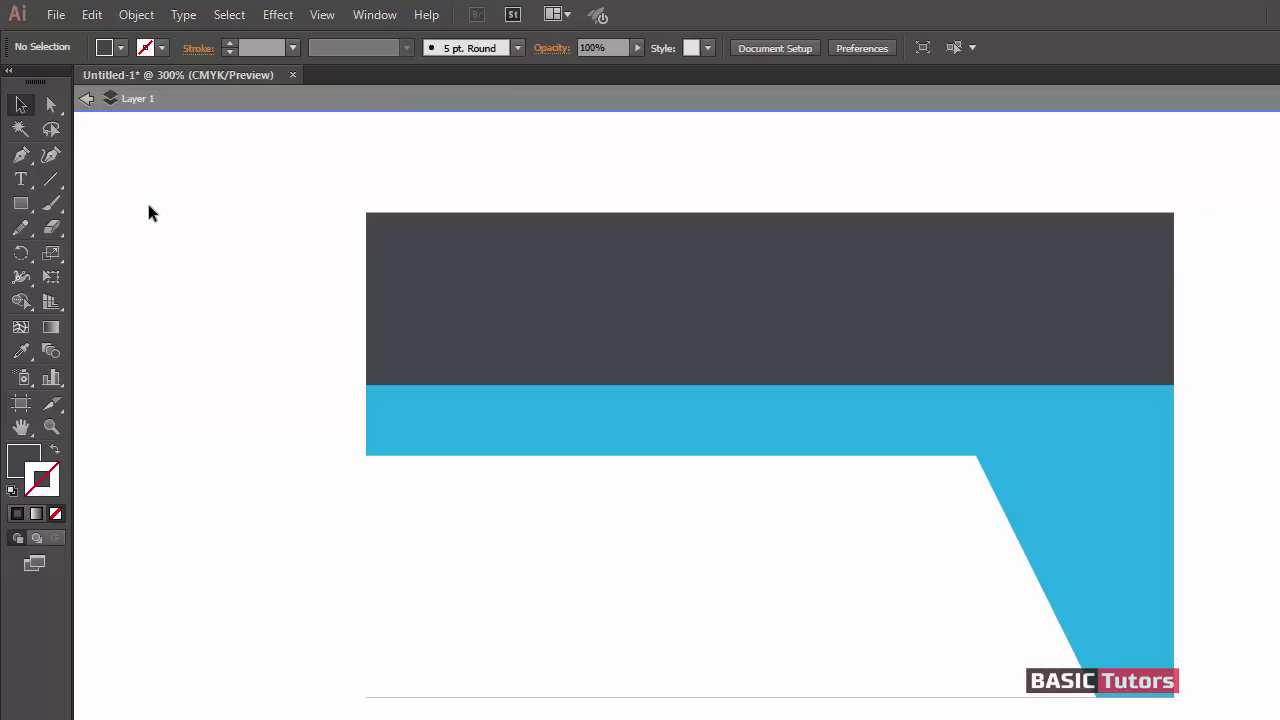
Step: Add the text 'ART MEDIA' beside the card at 11 pt
key(t)
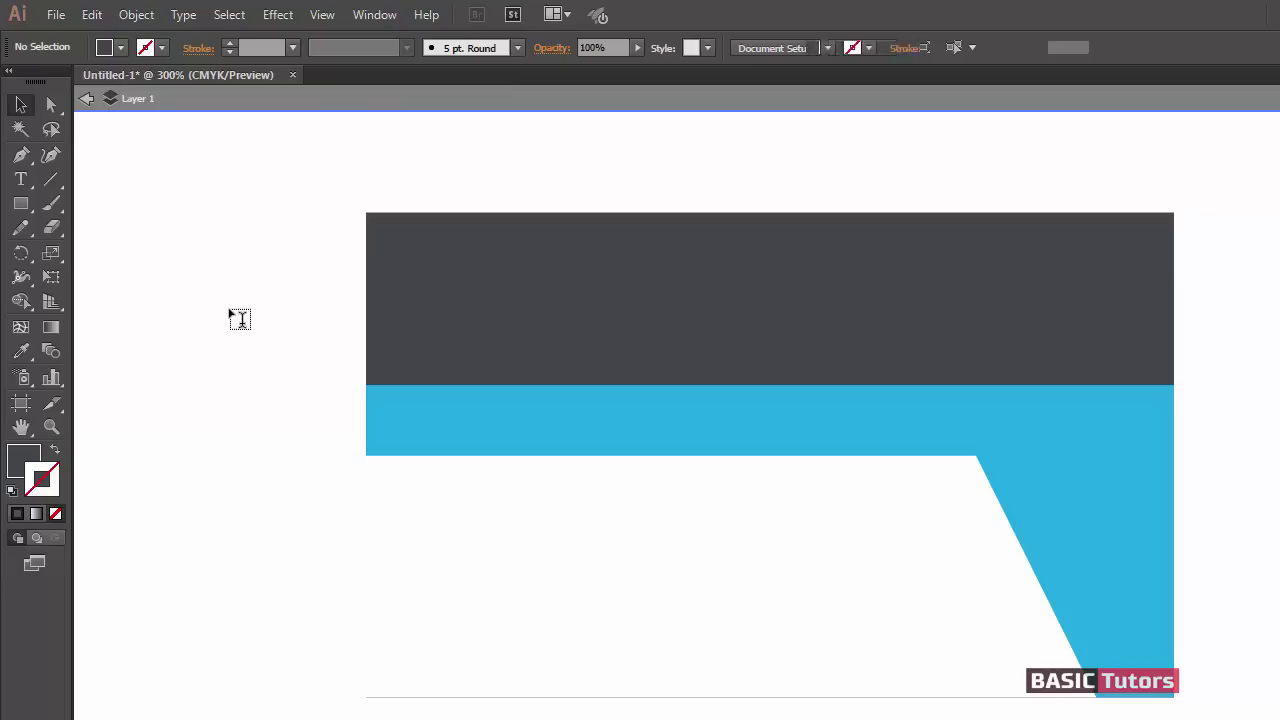
click(233, 316)
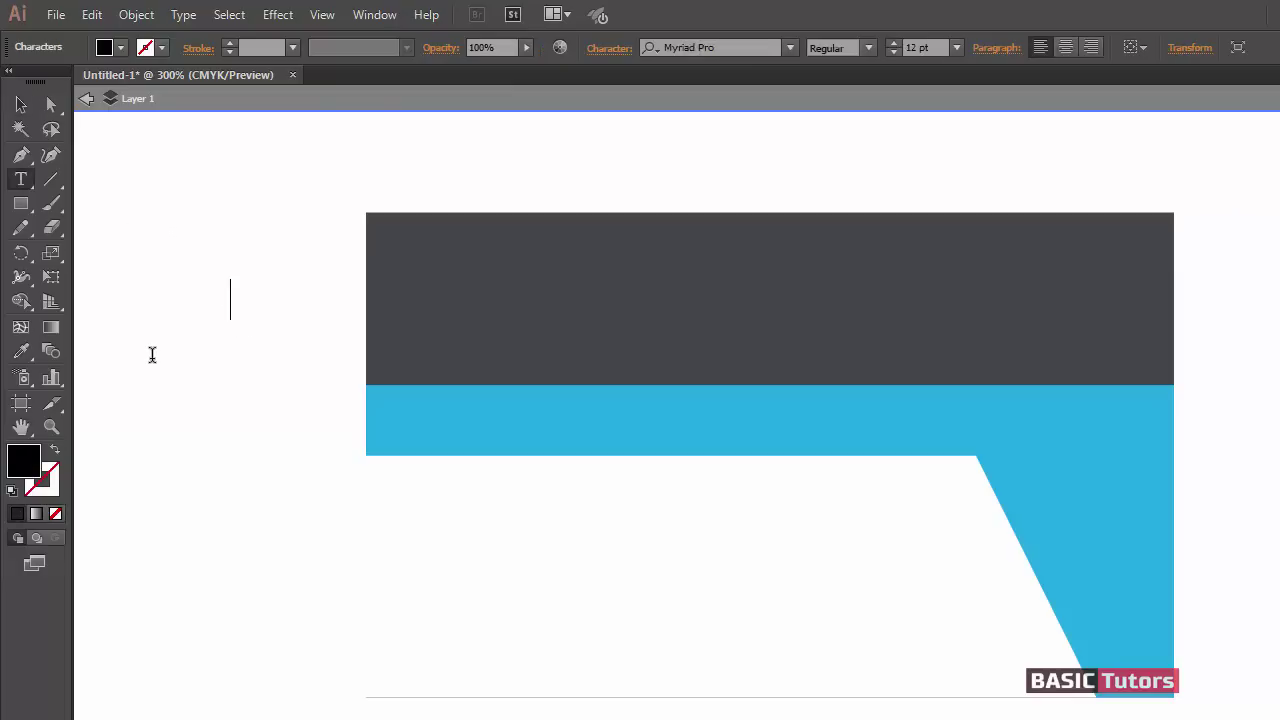
text(ART)
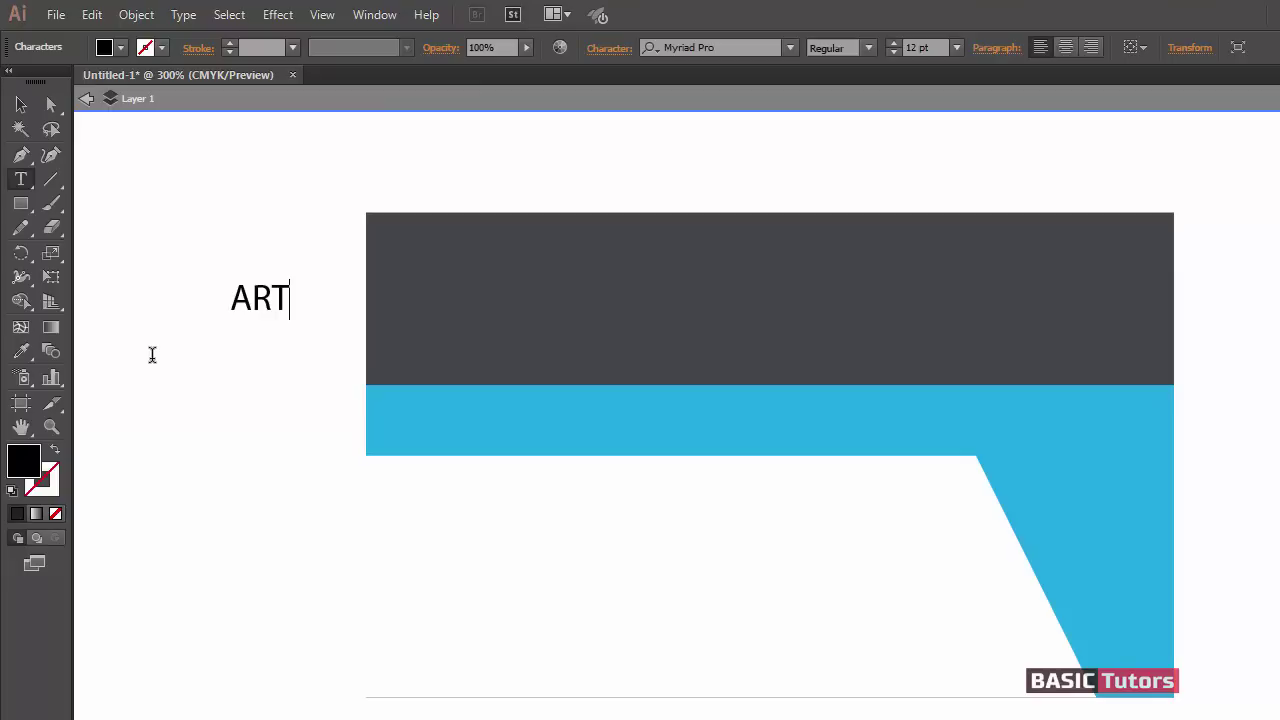
text( MEDIA)
key(ctrl+a)
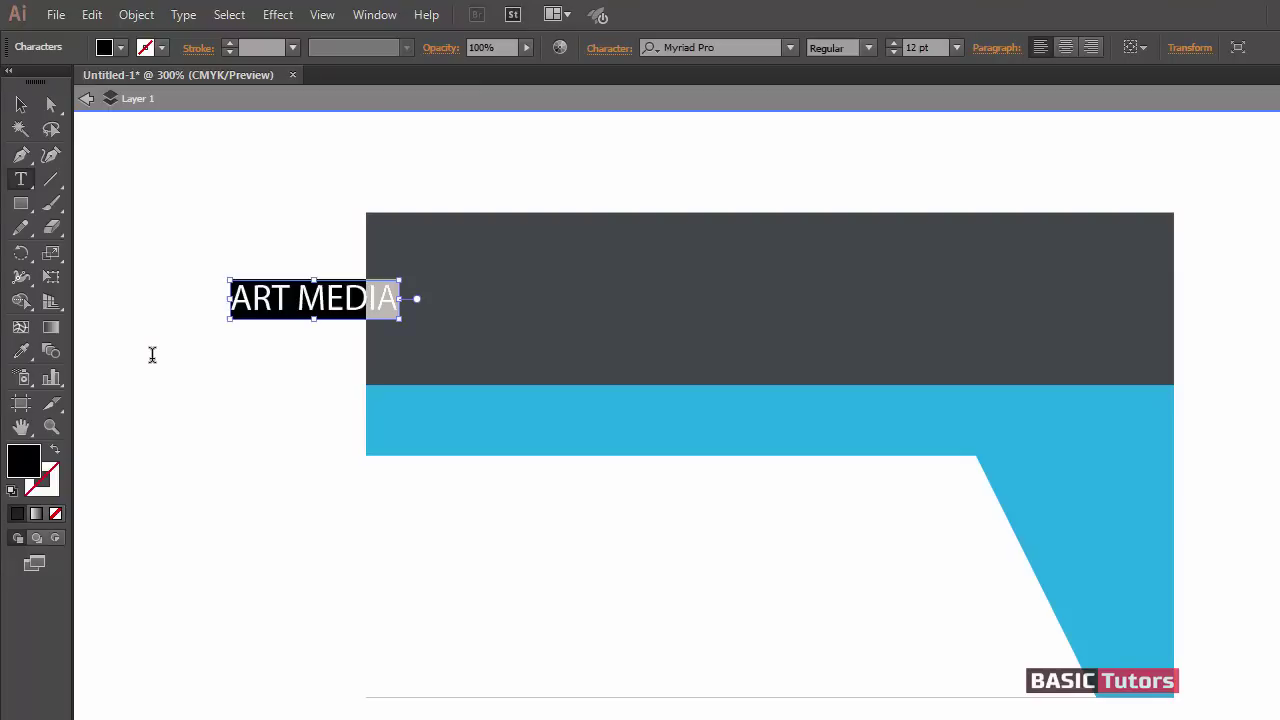
key(ctrl+t)
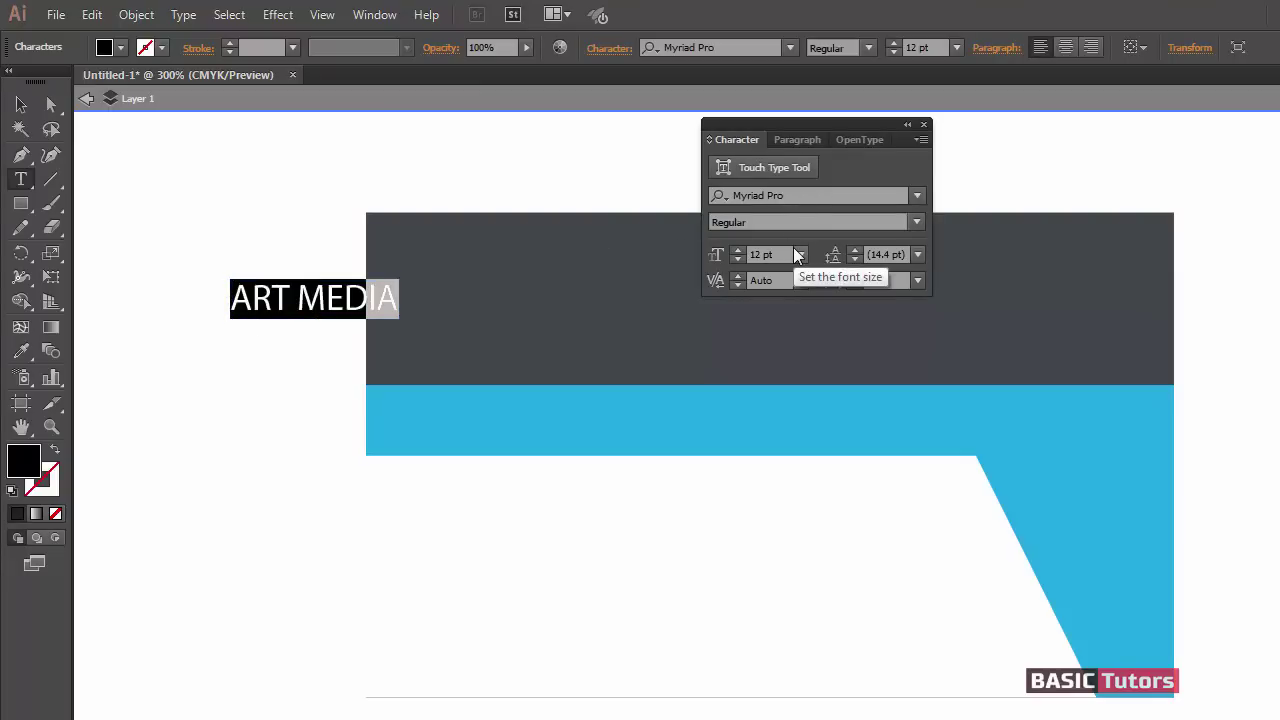
click(752, 254)
double_click(752, 254)
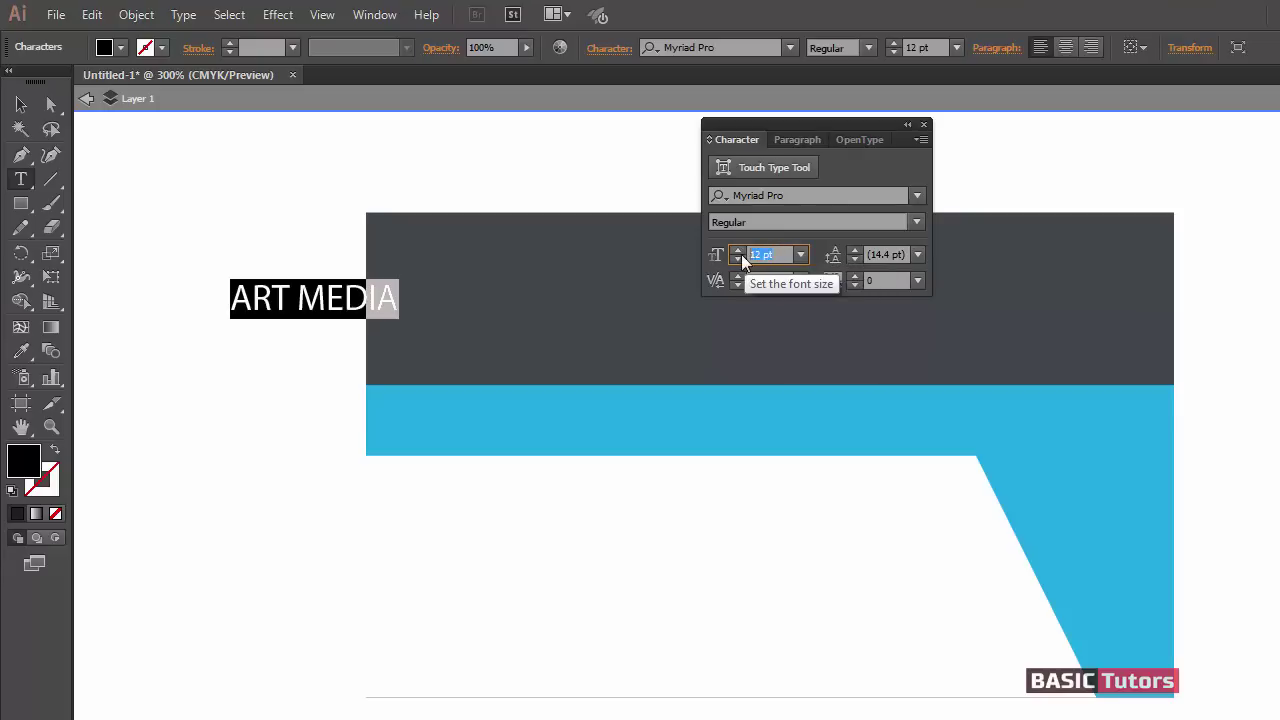
text(11)
click(739, 258)
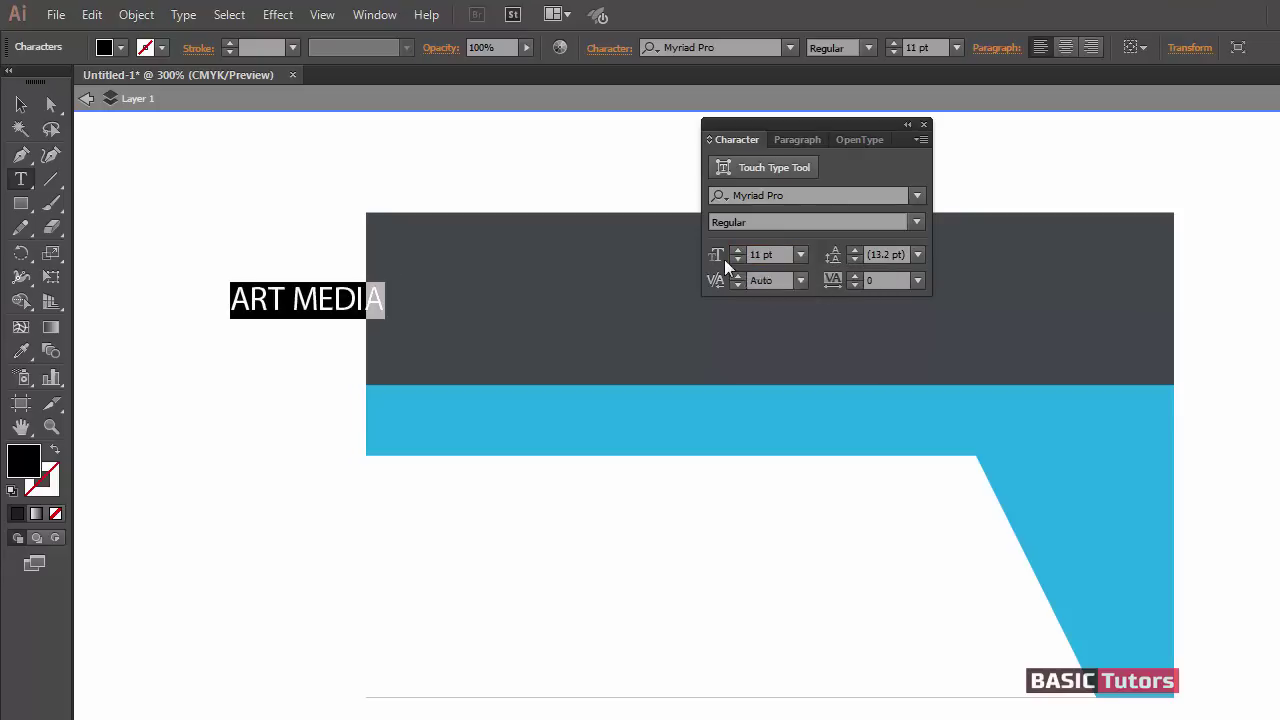
Step: Set the word ART in Roboto Bold
click(291, 296)
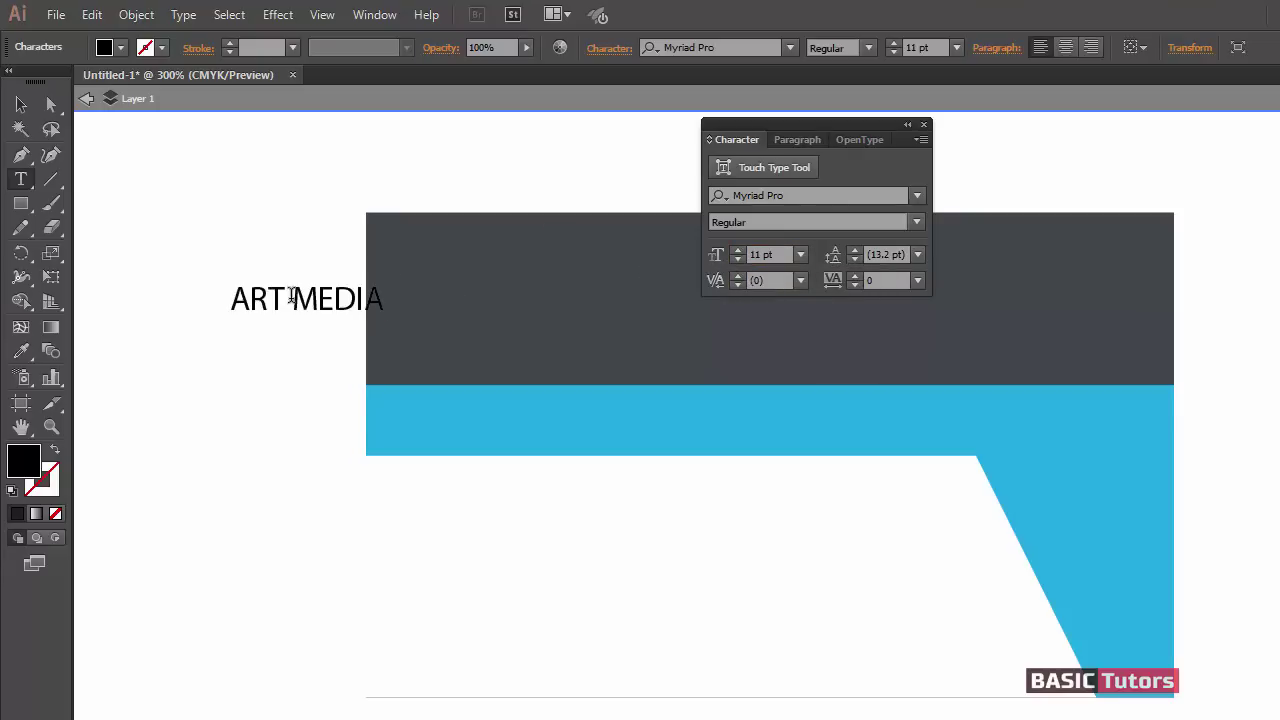
drag(291, 296, 222, 296)
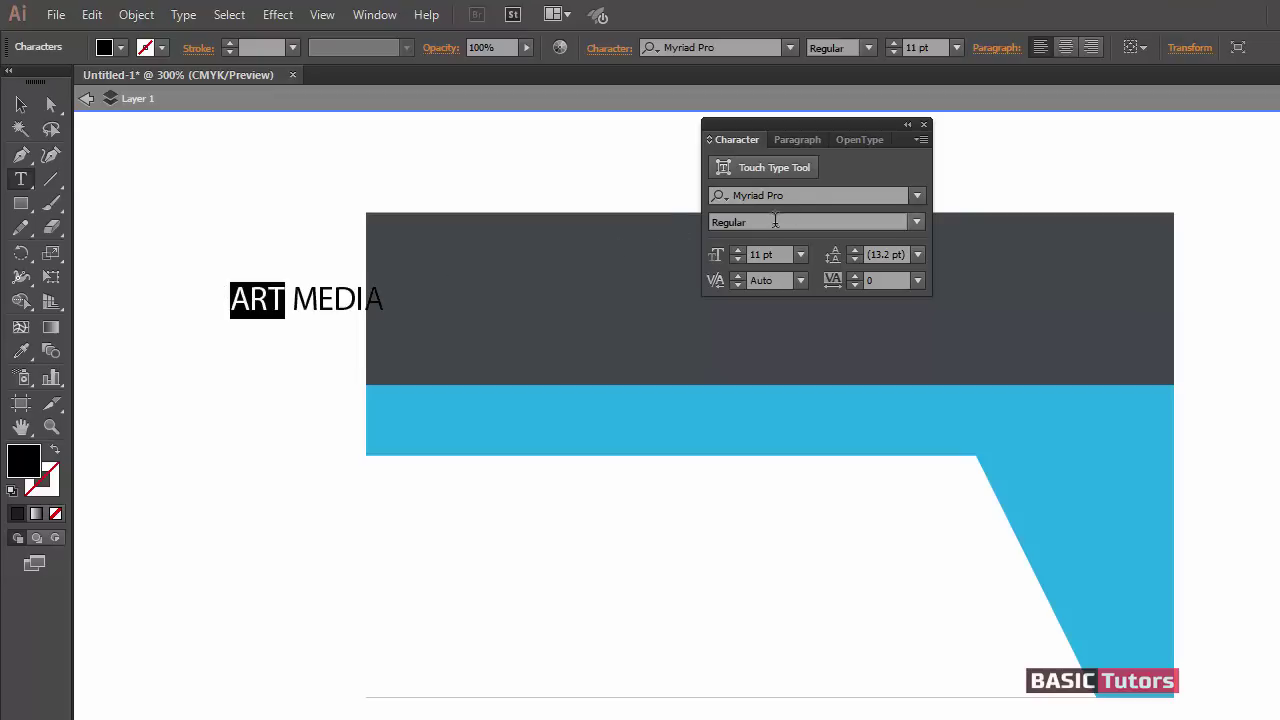
click(822, 210)
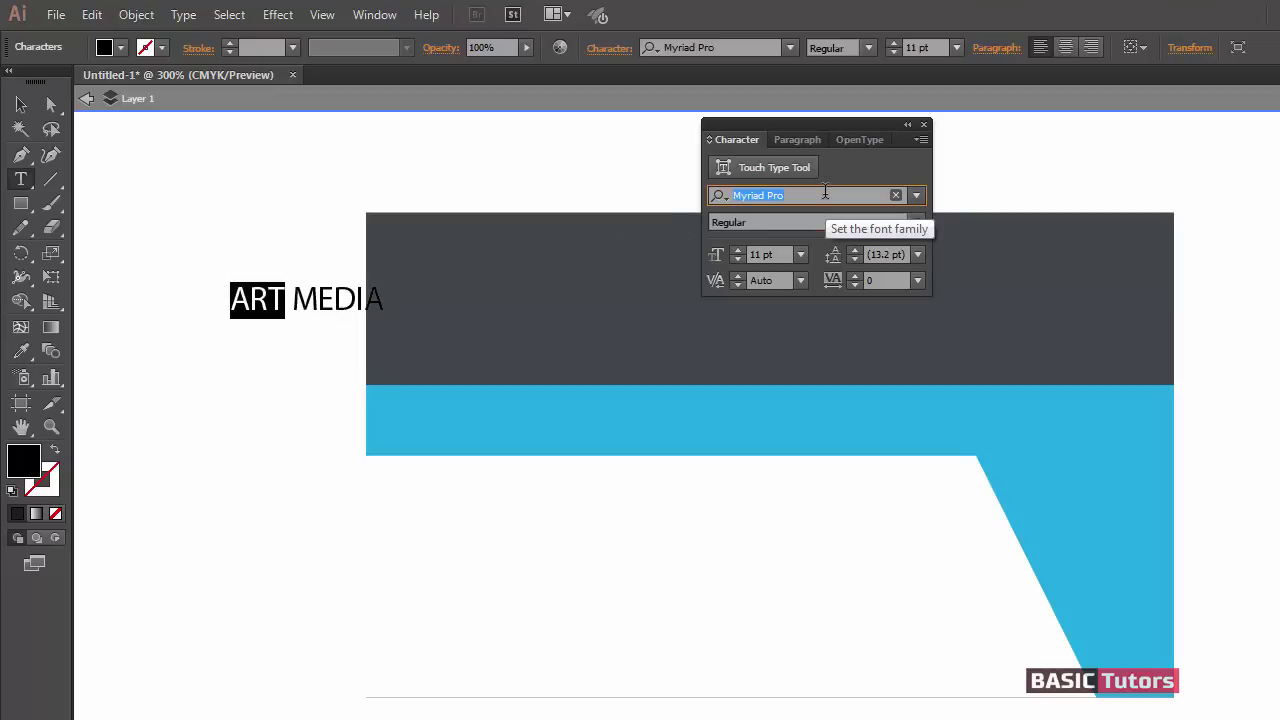
text(RO)
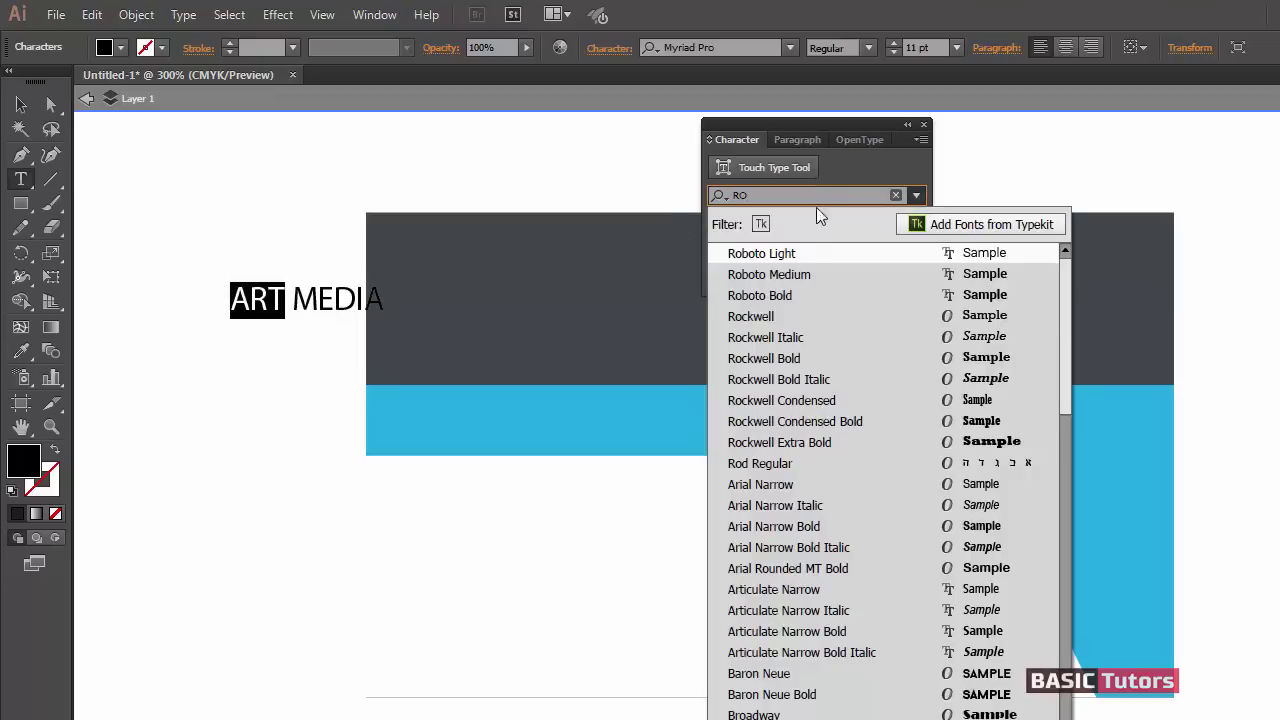
click(775, 295)
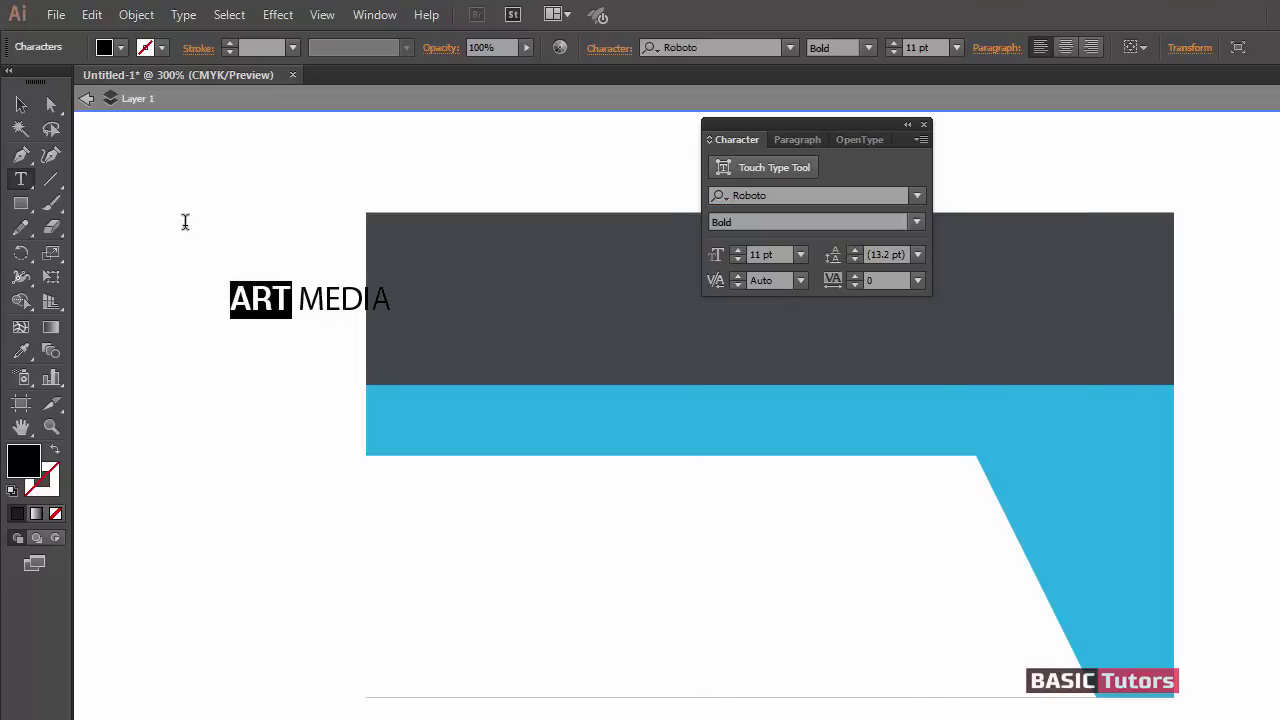
Step: Change ART's font weight from Bold to Roboto Medium
click(21, 104)
click(228, 240)
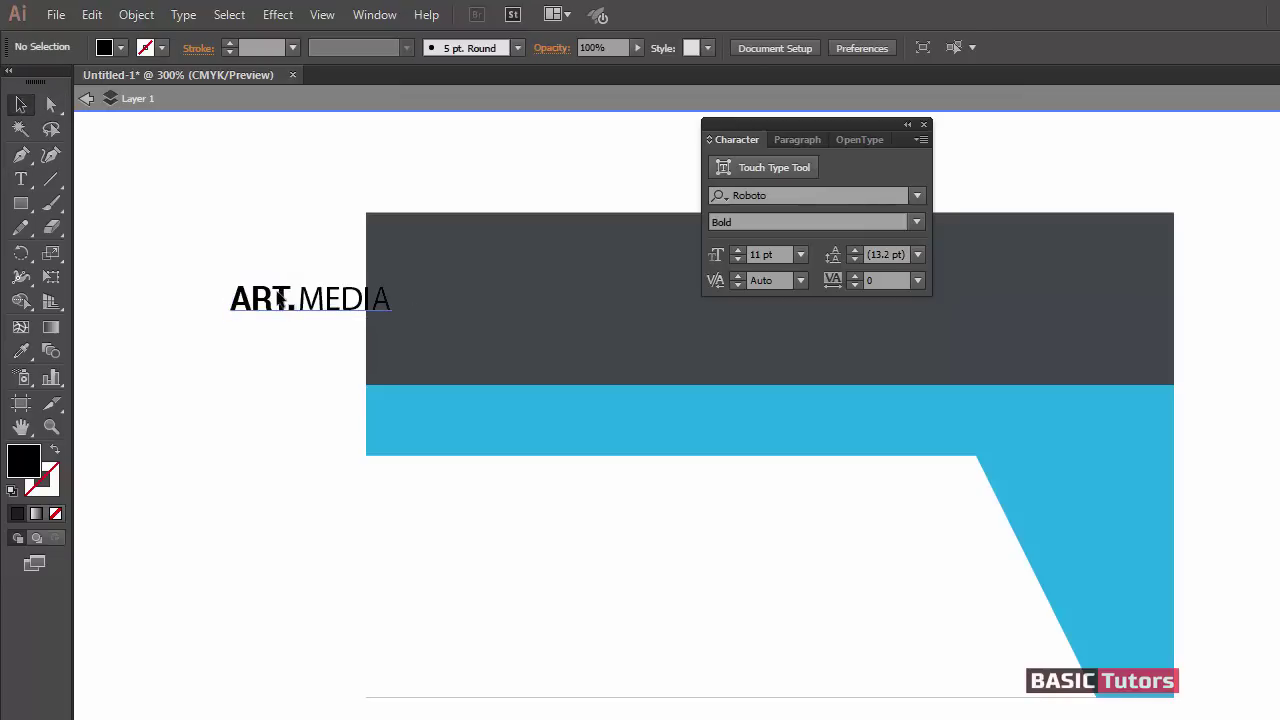
double_click(282, 298)
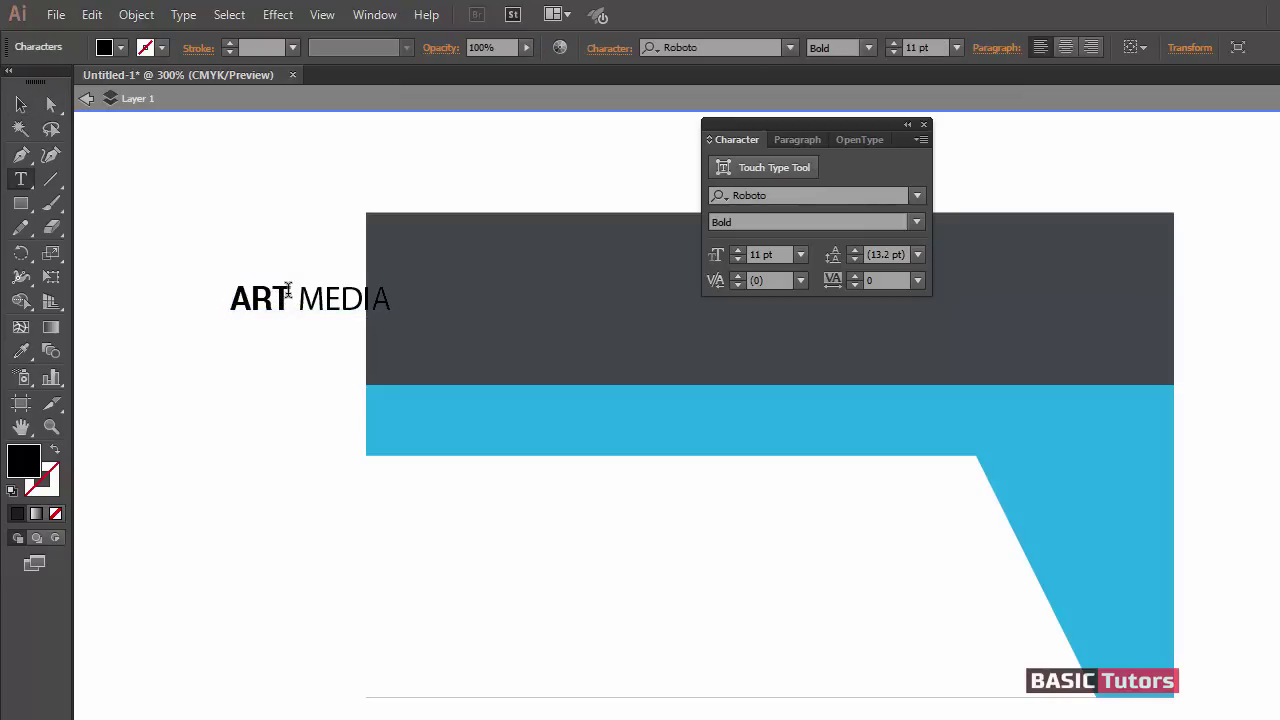
drag(227, 287, 390, 298)
click(225, 298)
drag(240, 298, 292, 298)
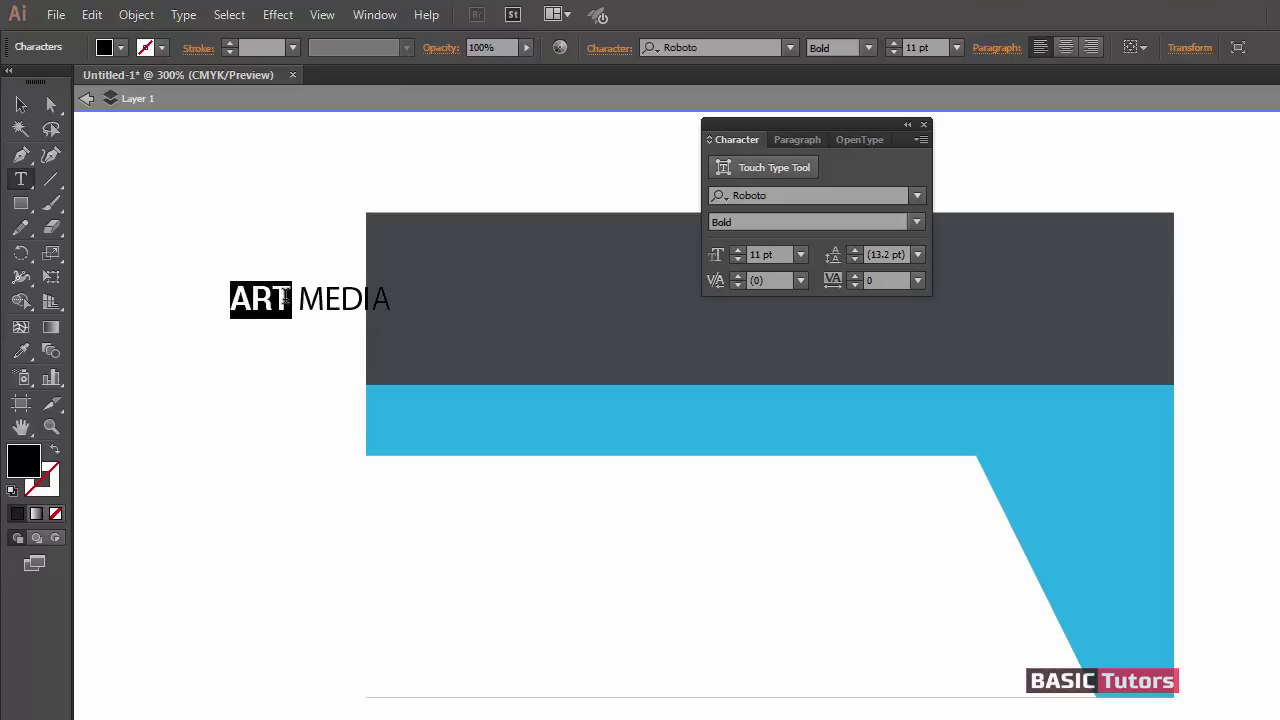
click(921, 222)
click(774, 263)
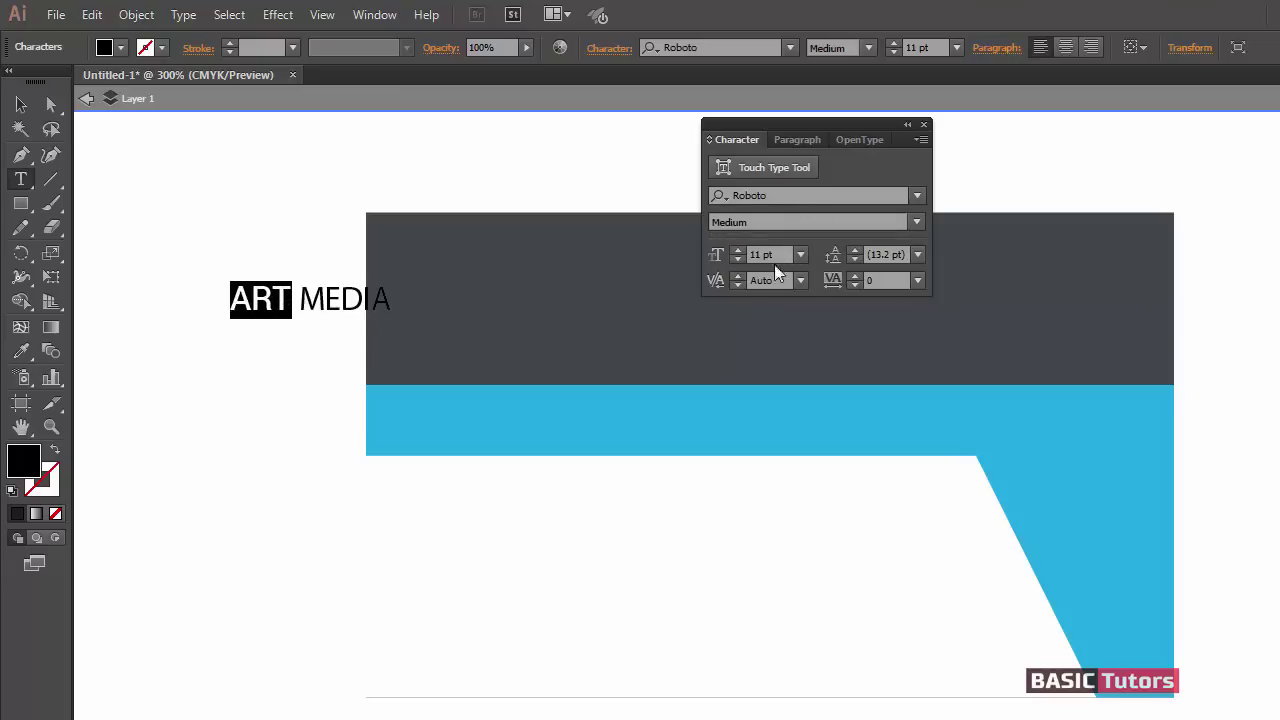
click(24, 108)
Step: Fill the ART MEDIA text white with CMYK 0/0/0/0
double_click(24, 460)
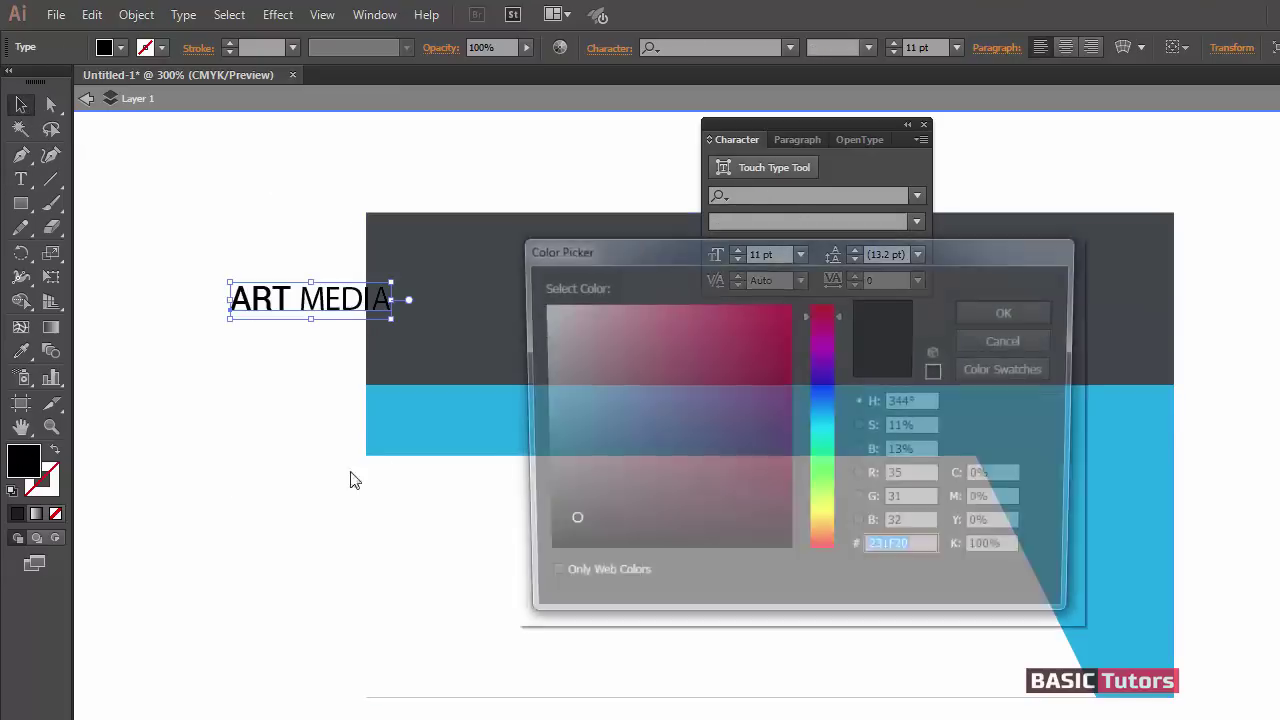
click(561, 528)
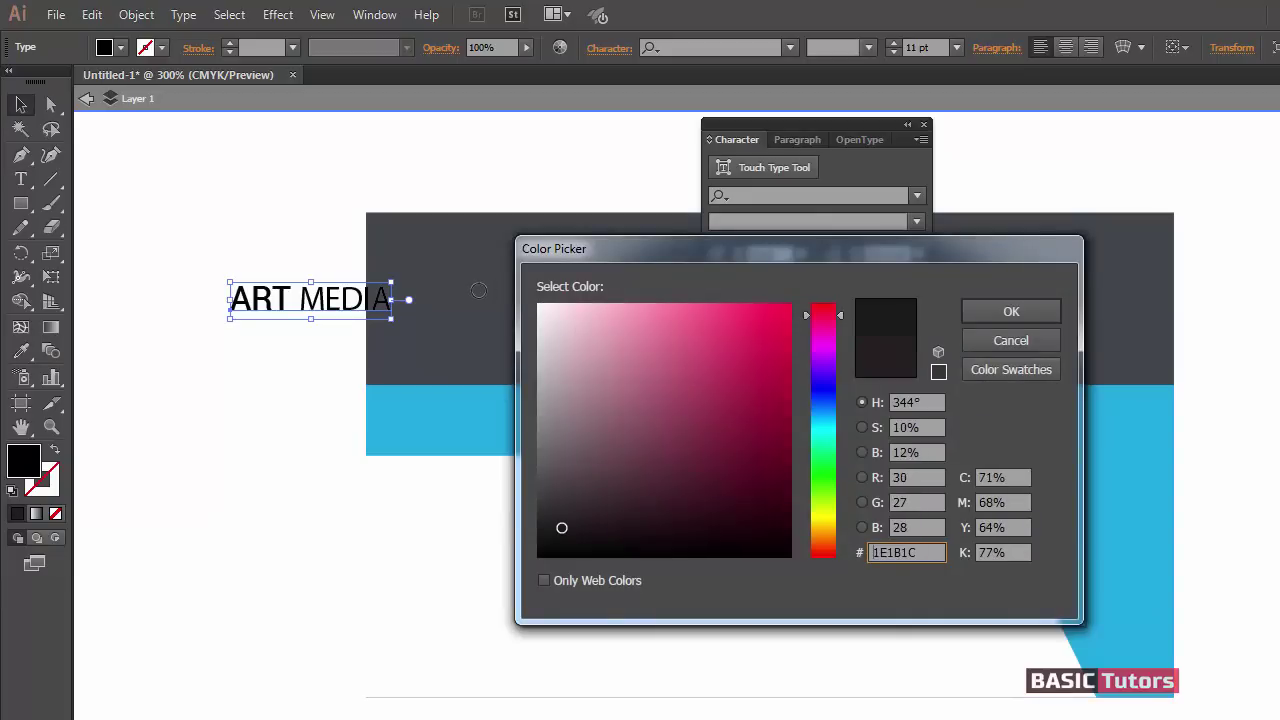
click(1019, 474)
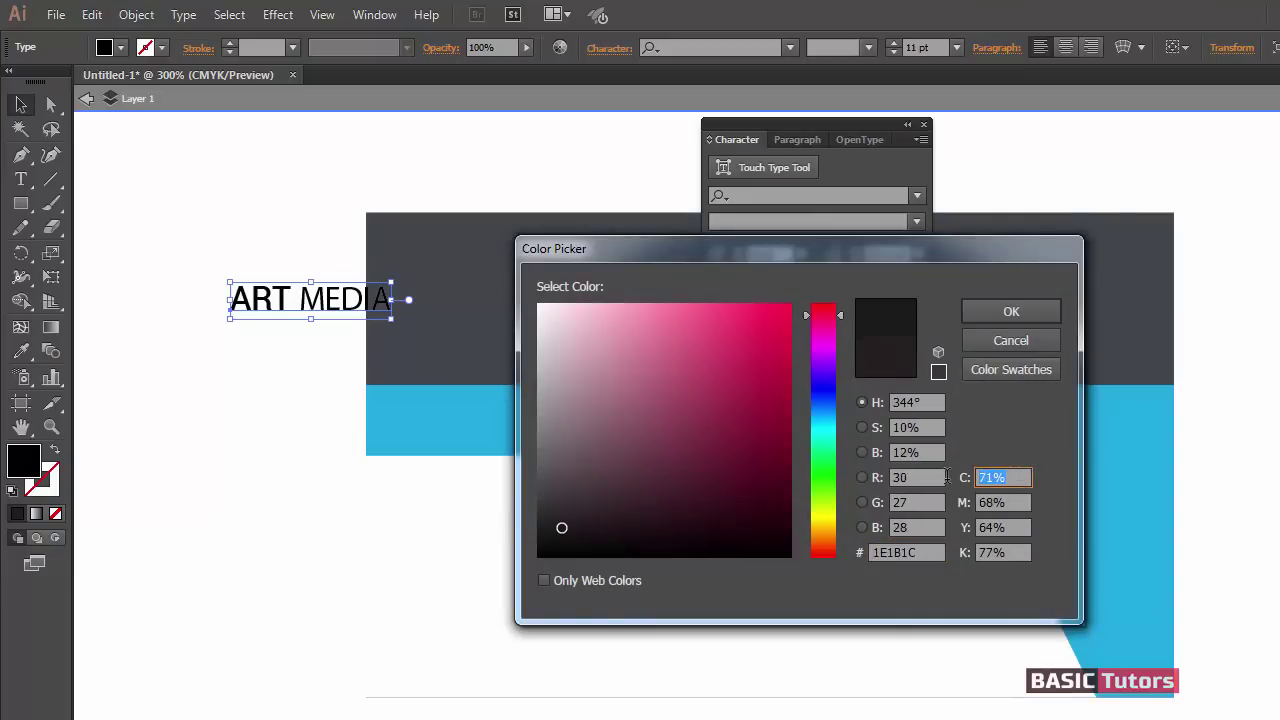
text(0)
key(Tab)
text(0)
key(Tab)
text(0	0)
text(0)
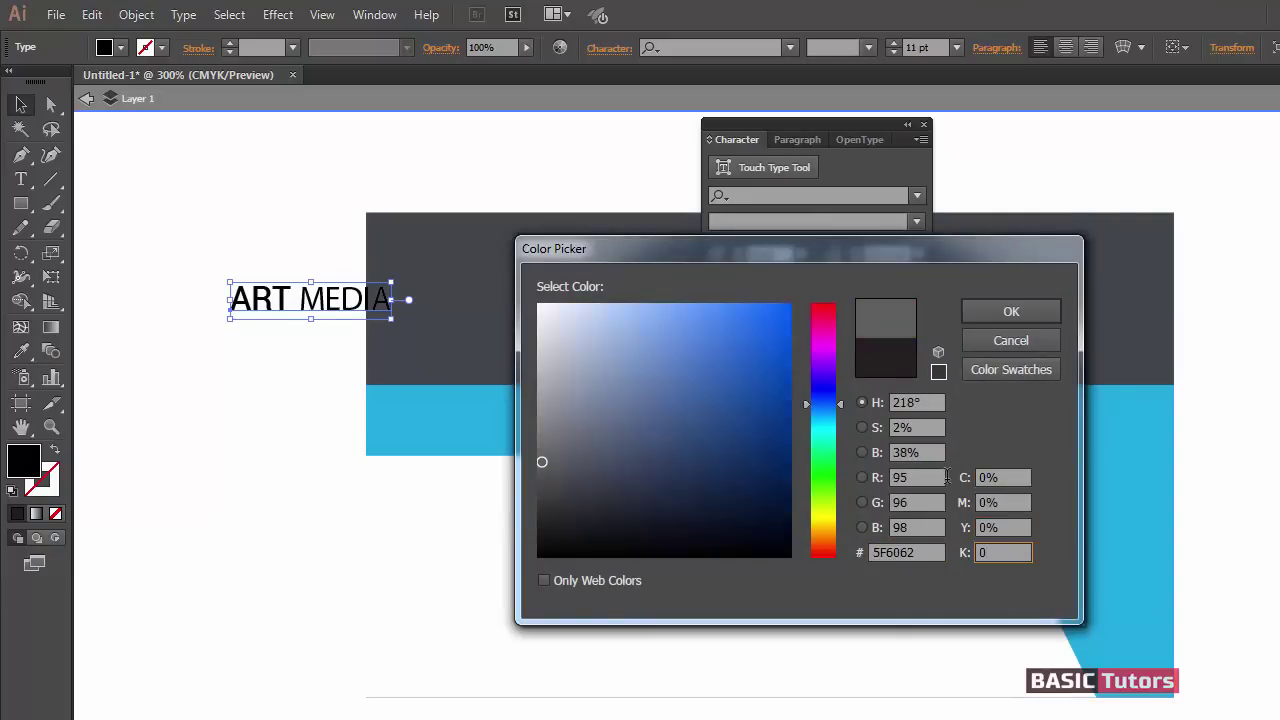
key(Return)
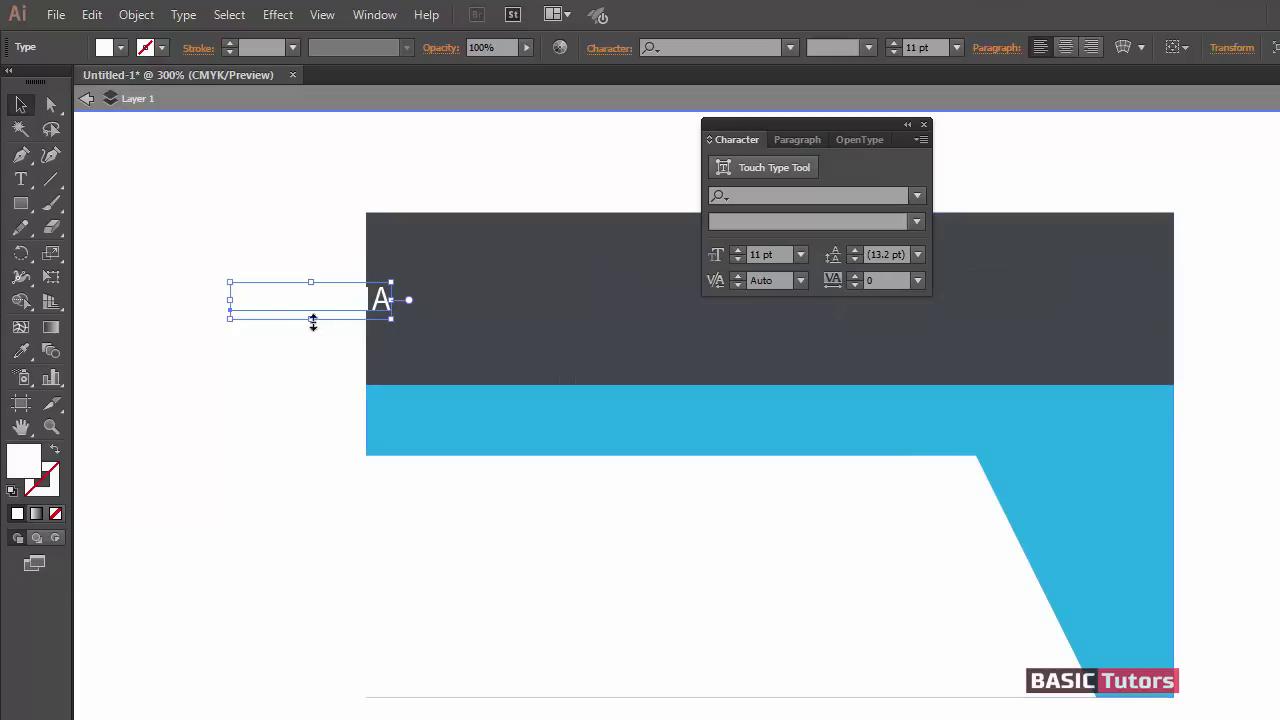
Step: Move ART MEDIA into the upper left of the dark header band
mouse_move(309, 300)
mouse_down()
mouse_move(548, 309)
mouse_move(550, 285)
mouse_up()
click(206, 350)
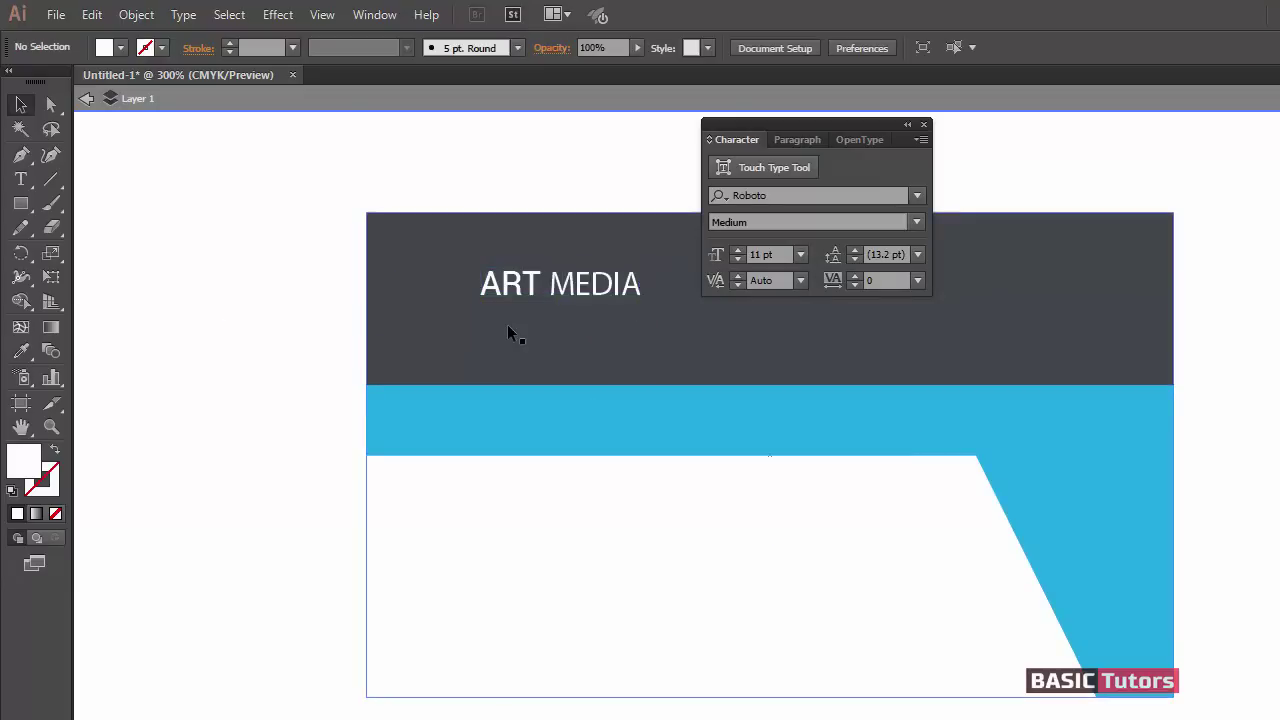
click(533, 285)
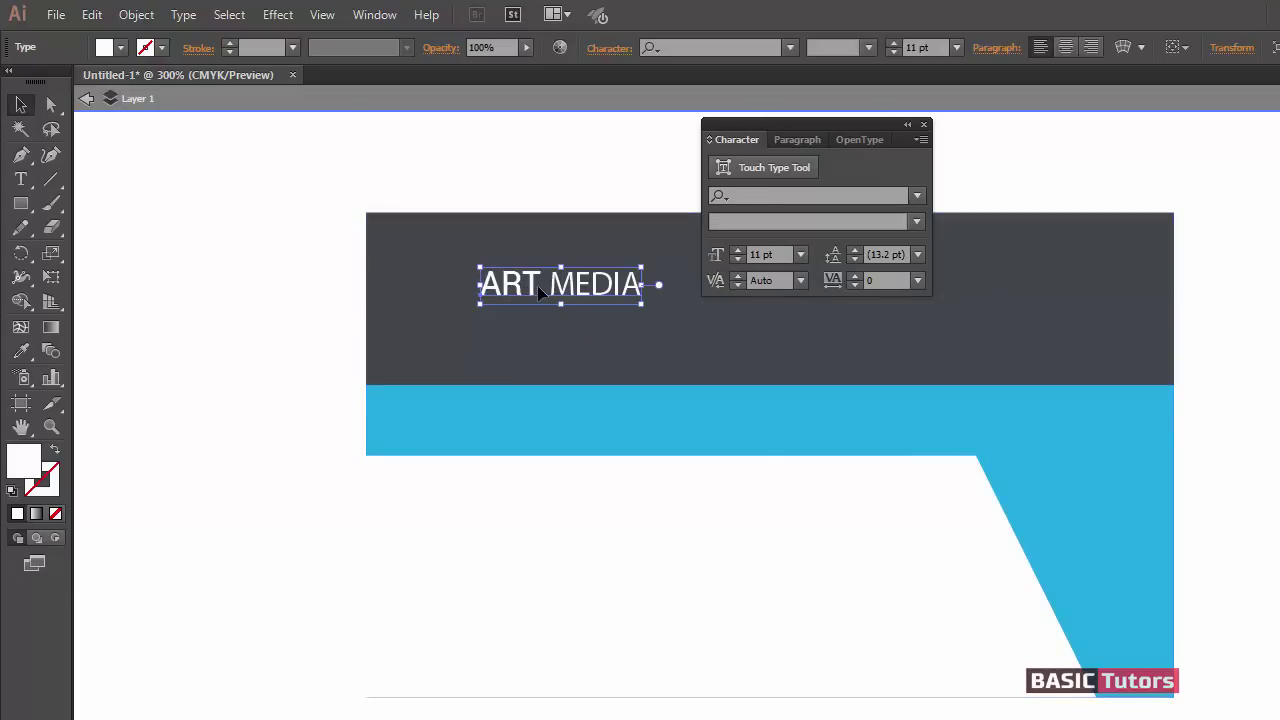
drag(535, 281, 552, 287)
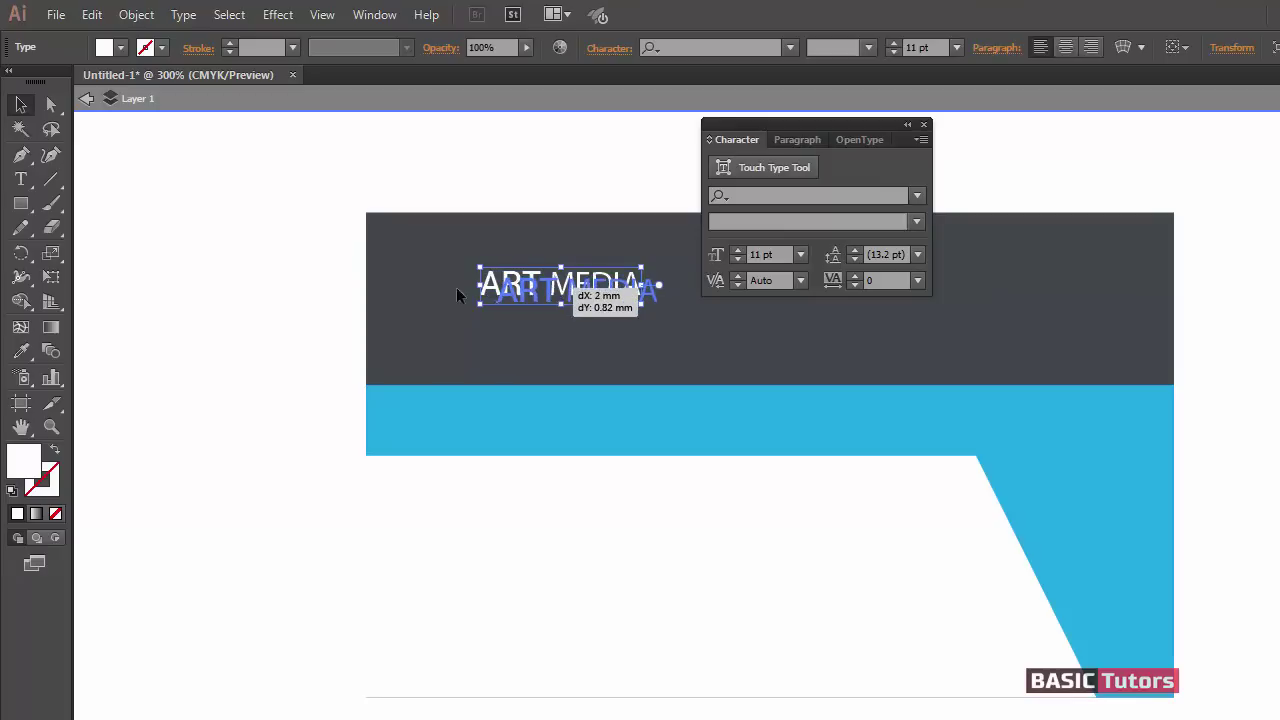
click(409, 252)
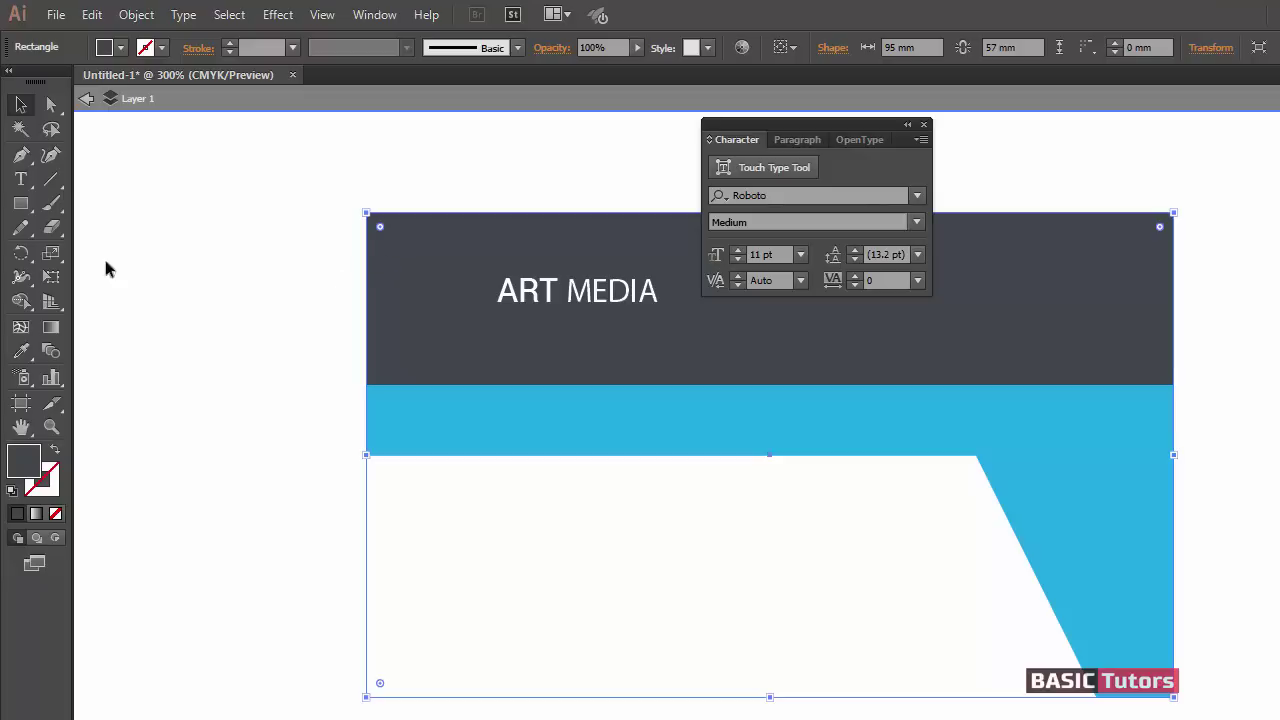
Step: Drag the dark rectangle's right anchors left to make a block about 13.9 mm wide
click(50, 104)
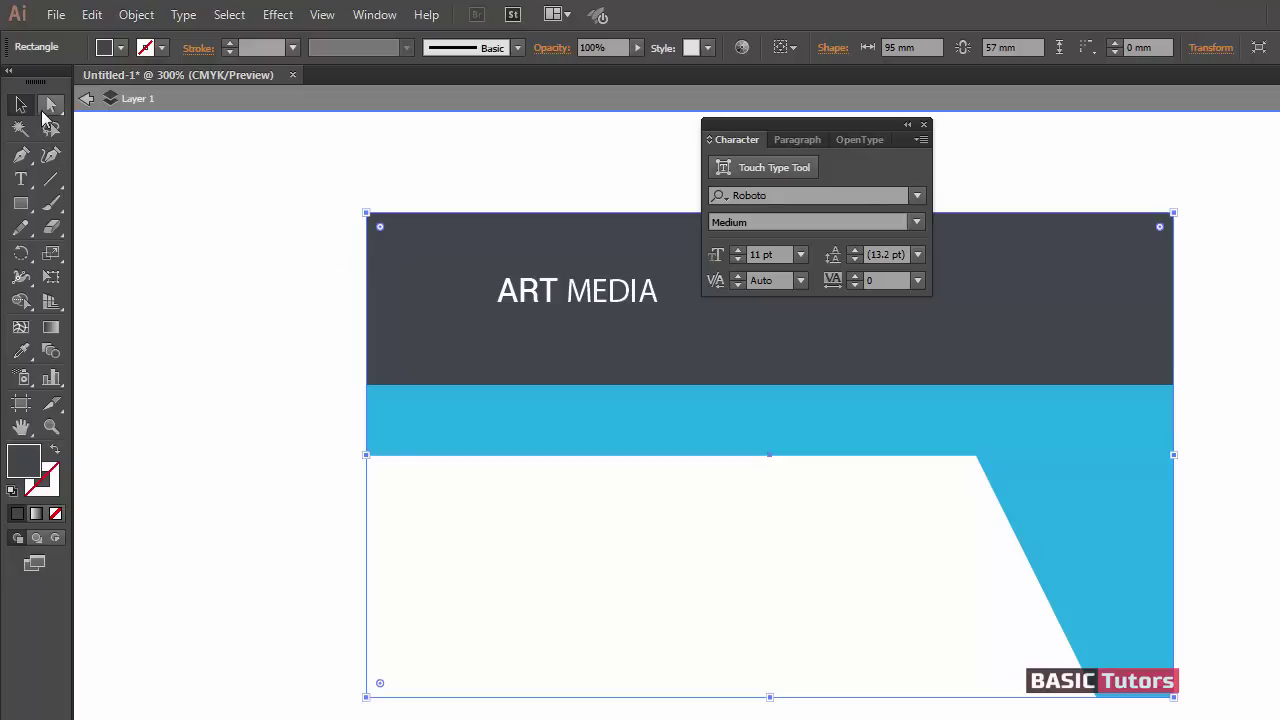
click(1174, 214)
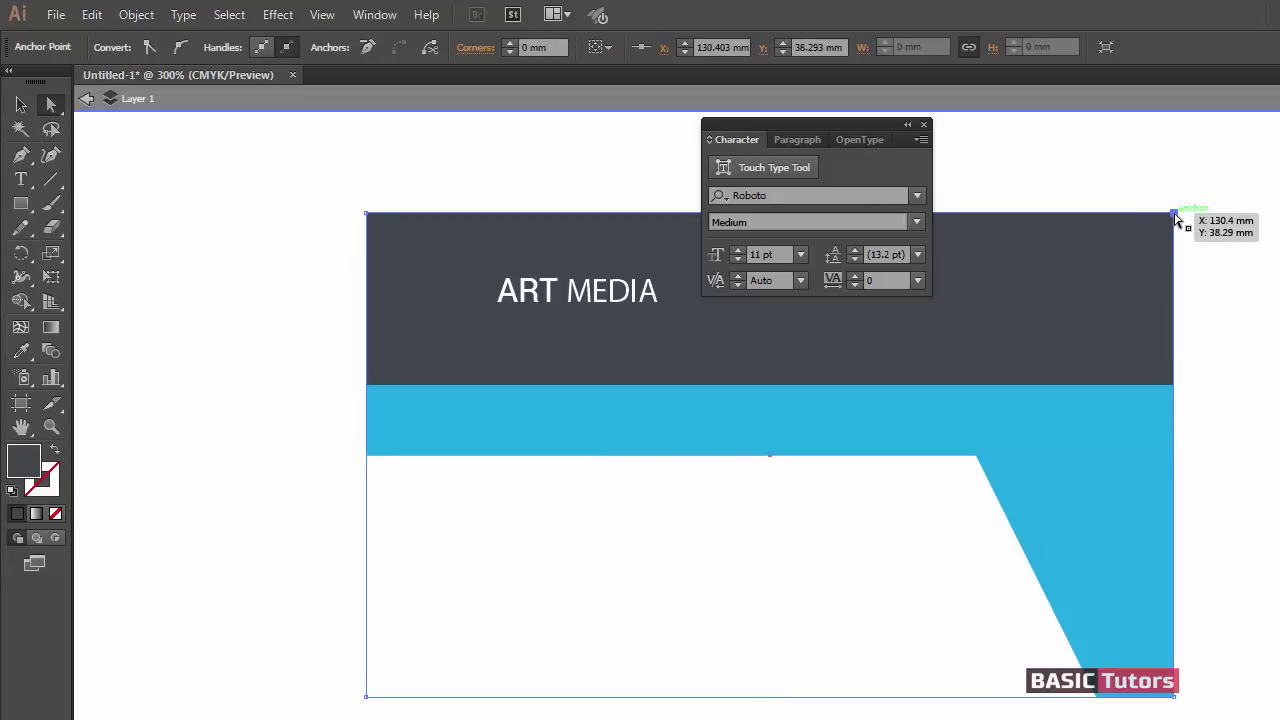
click(1172, 694)
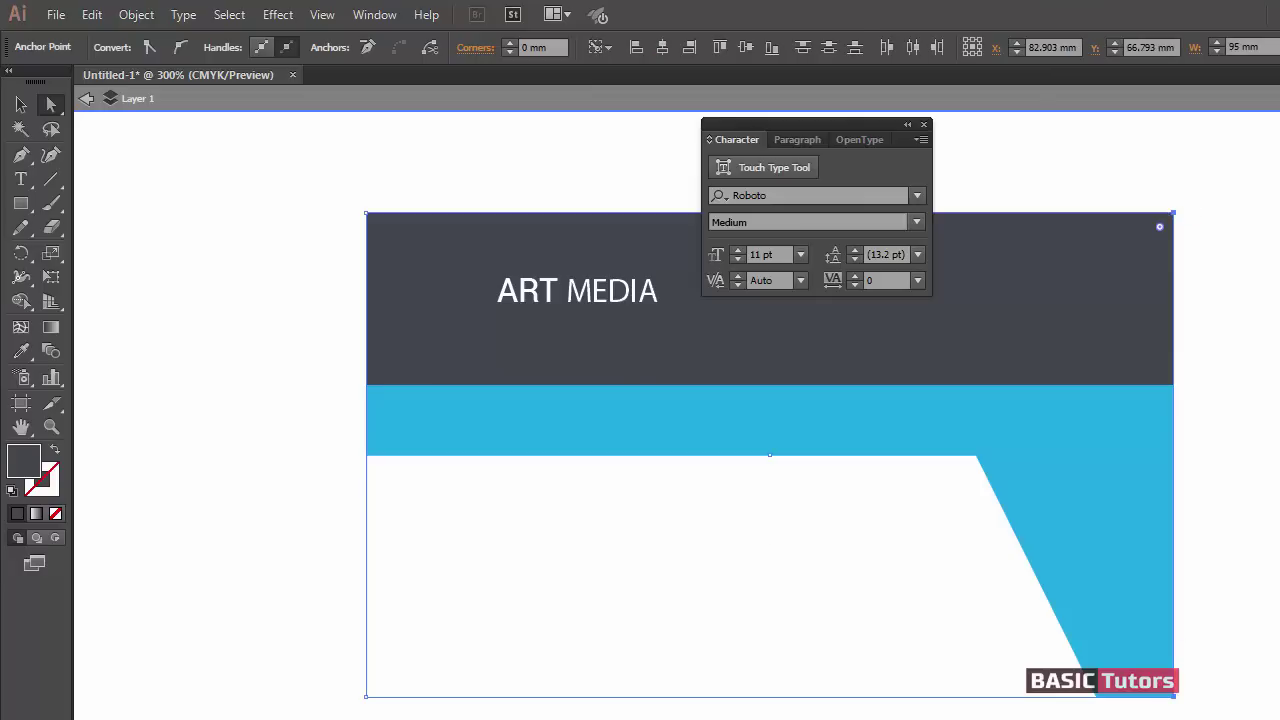
drag(1172, 694, 453, 696)
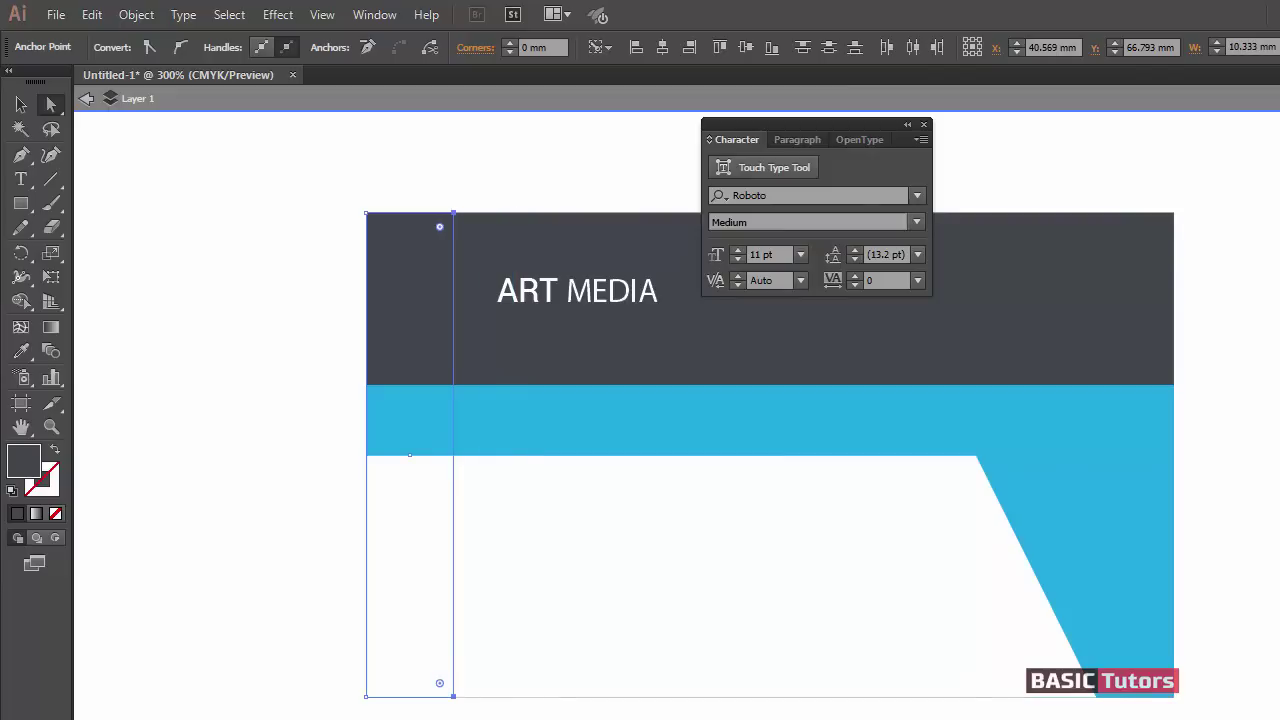
drag(453, 696, 483, 696)
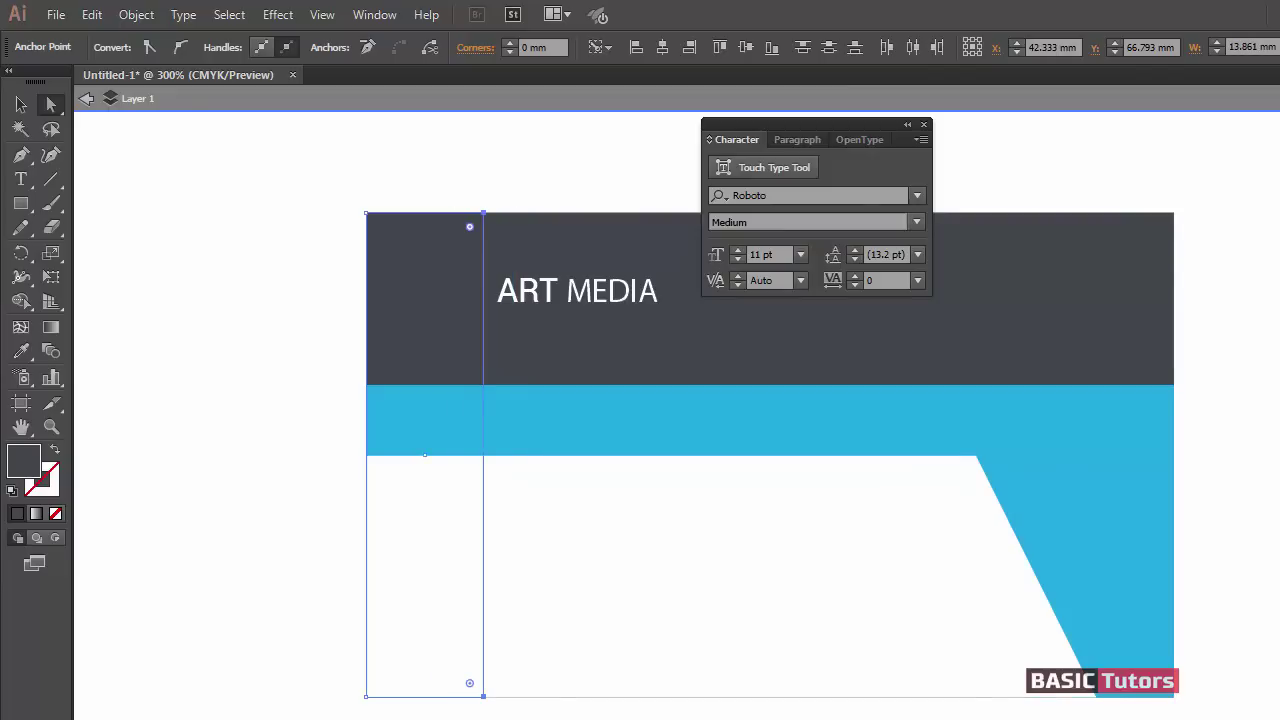
click(475, 705)
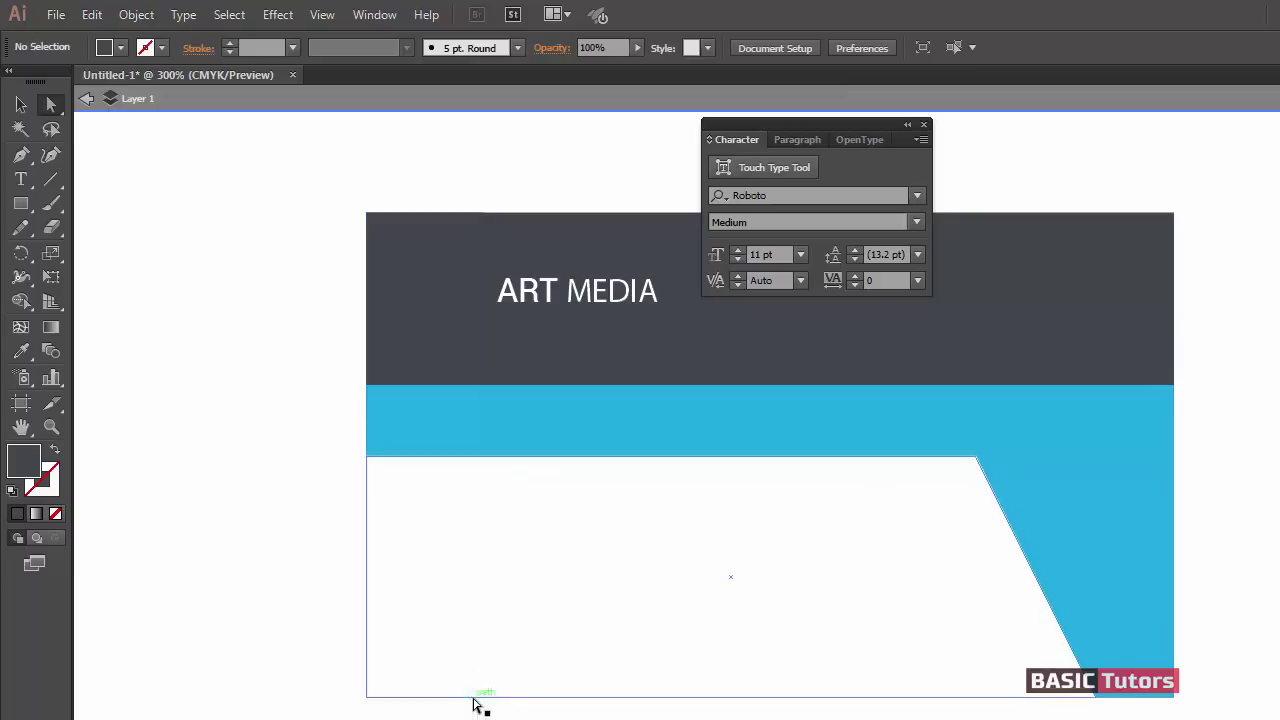
Step: Raise the narrow block's bottom edge up to the cyan strip
click(473, 250)
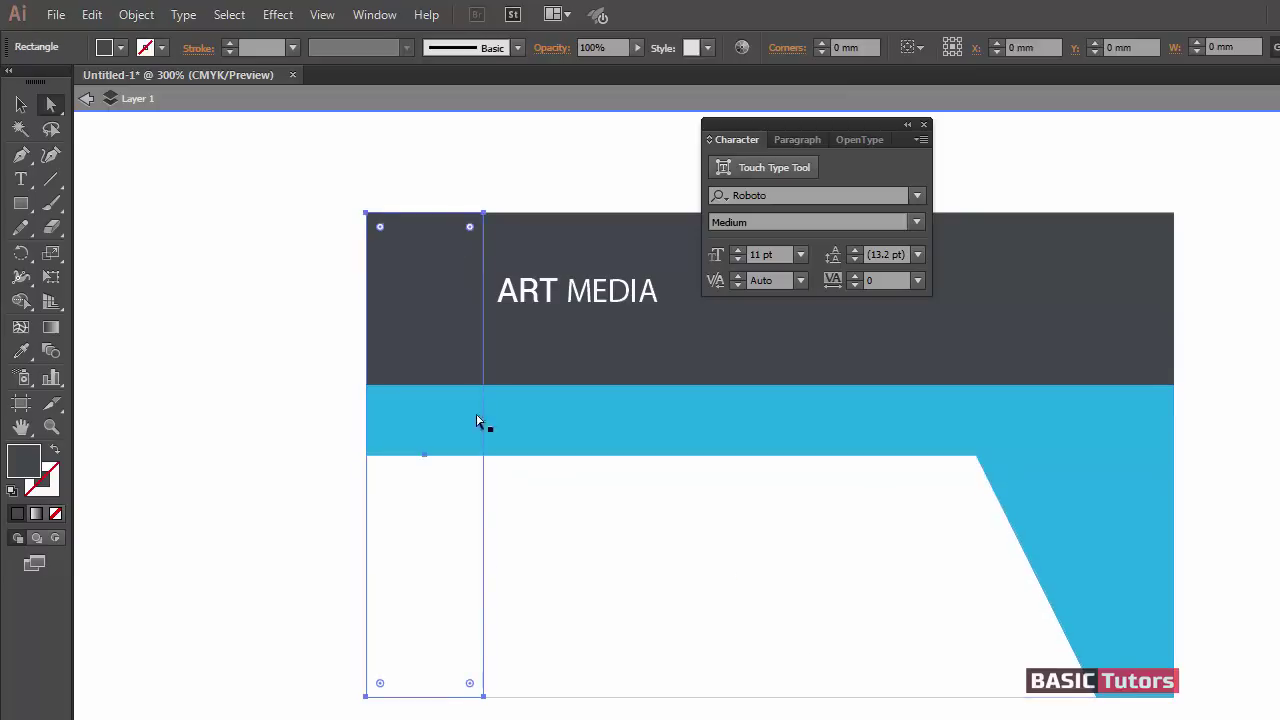
click(484, 697)
shift+click(366, 697)
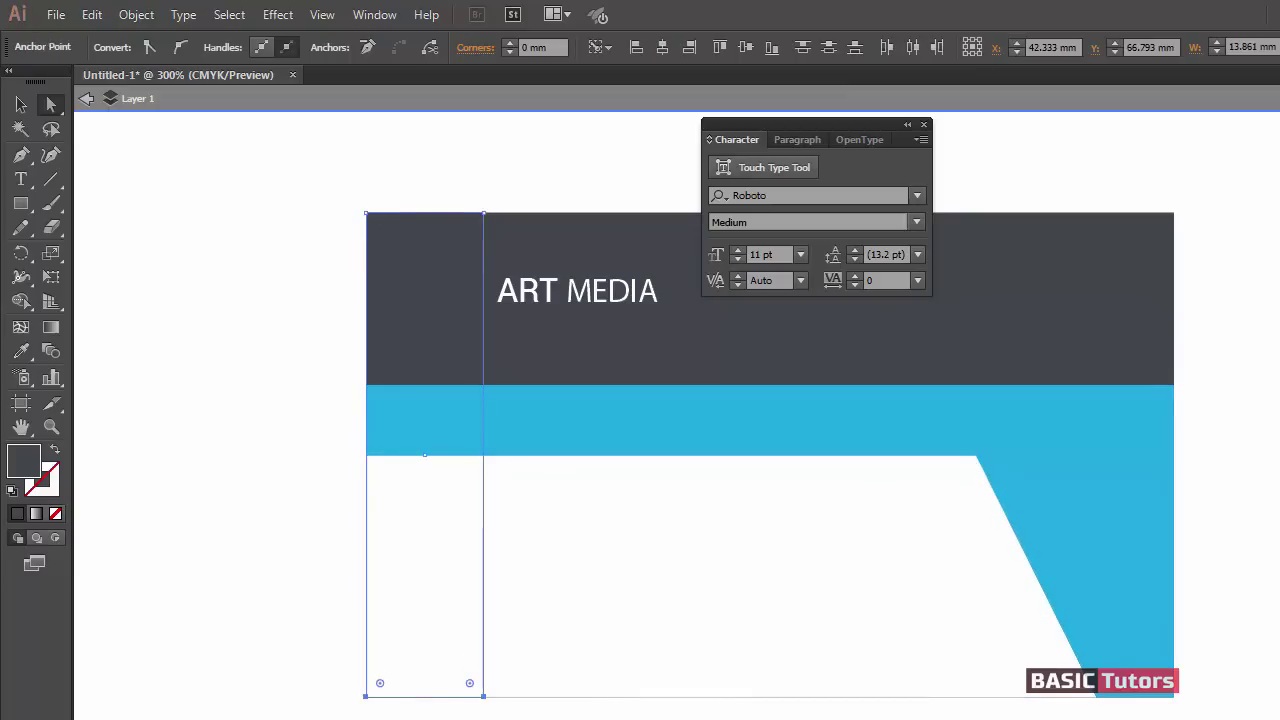
key(shift+Up)
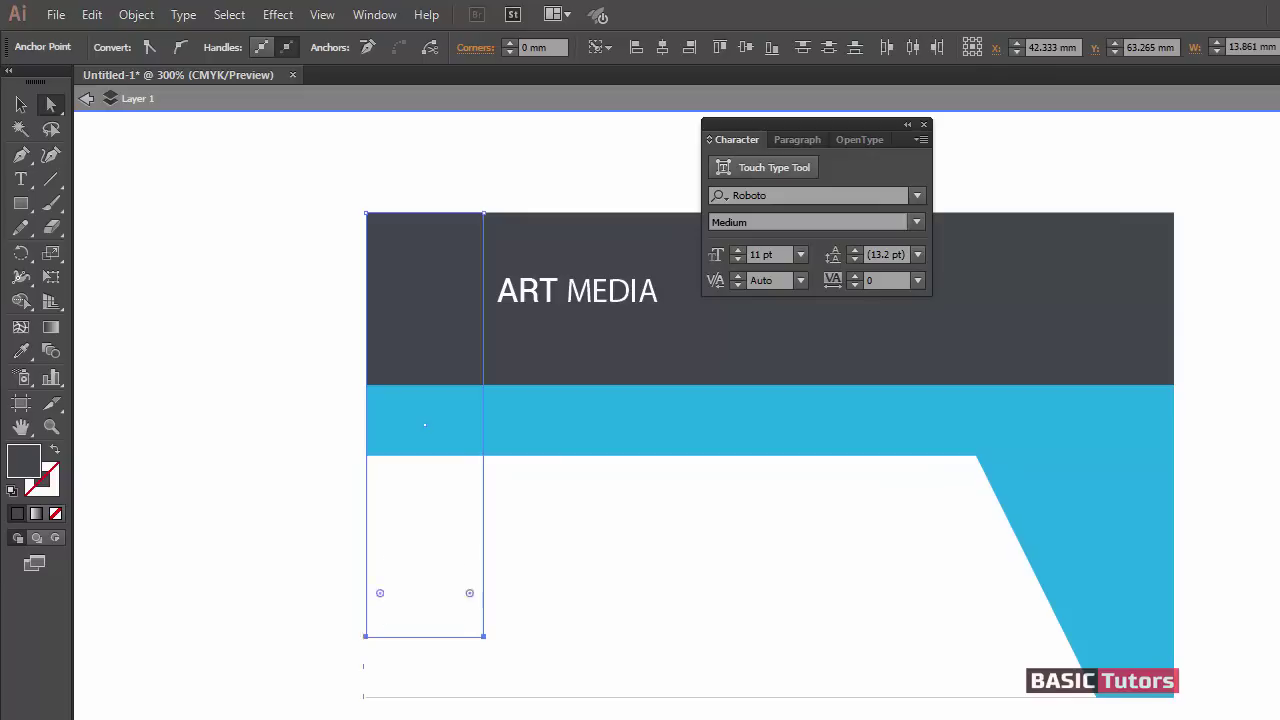
key(shift+Up)
key(shift+Up)
key(shift+Up)
key(shift+Up)
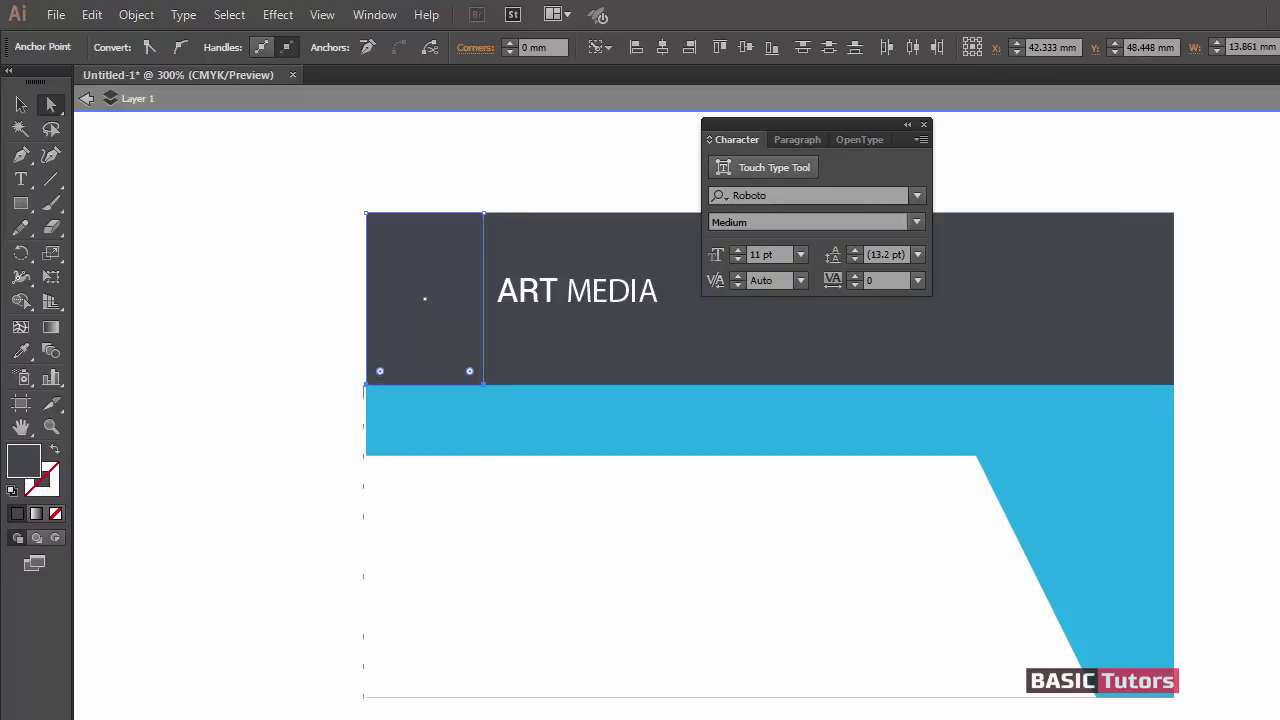
click(263, 303)
click(439, 335)
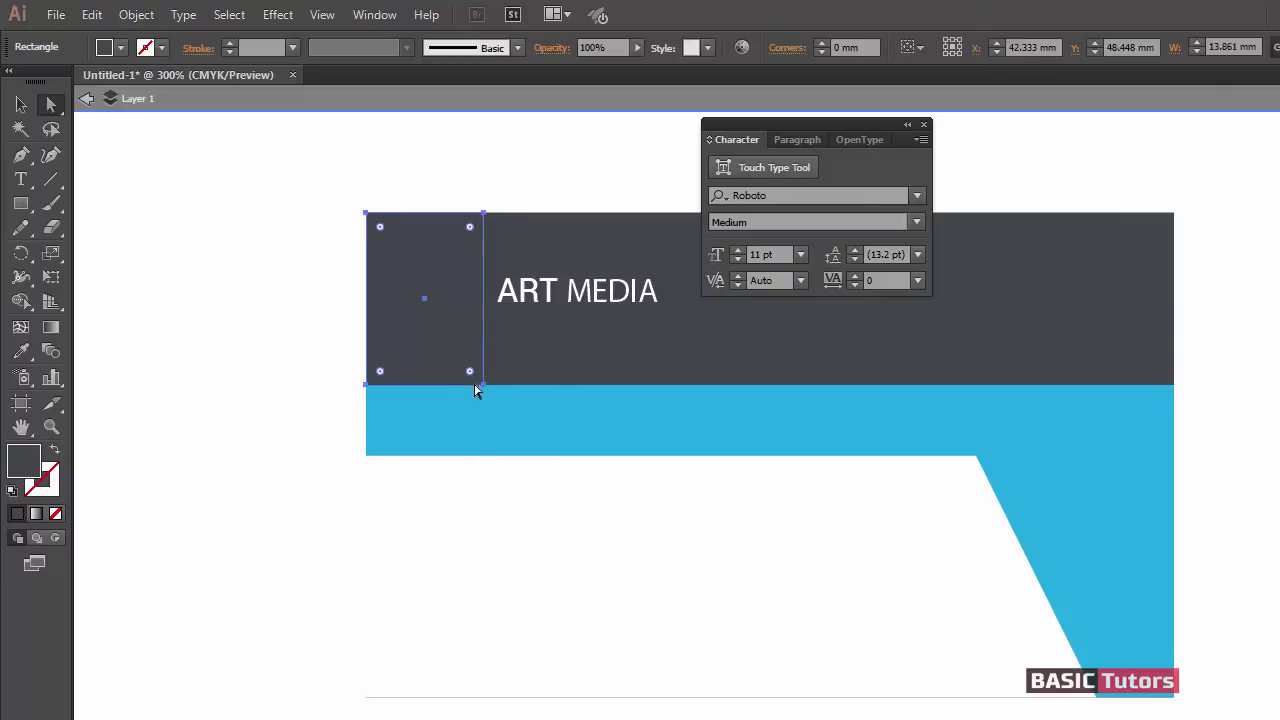
Step: Nudge the dark square's bottom-right anchor left so its right side slants into a wedge
shift+click(367, 462)
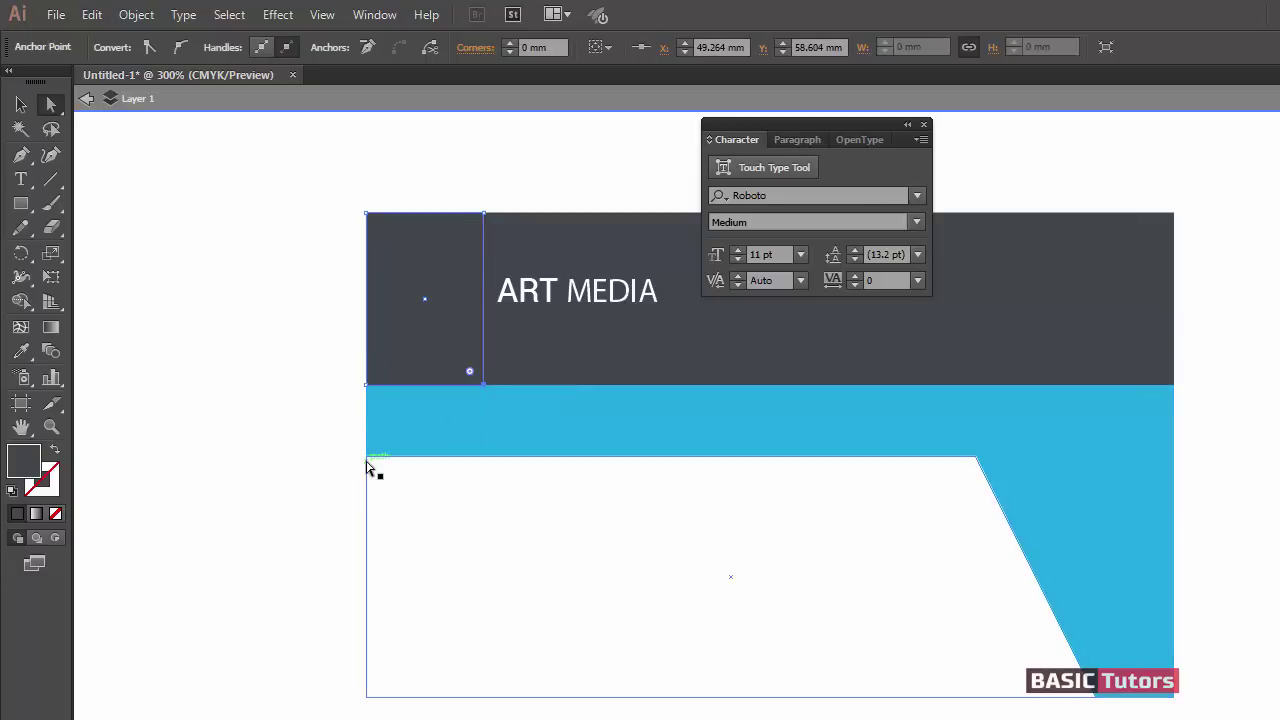
key(shift+Left)
key(shift+Left)
key(shift+Left)
key(shift+Left)
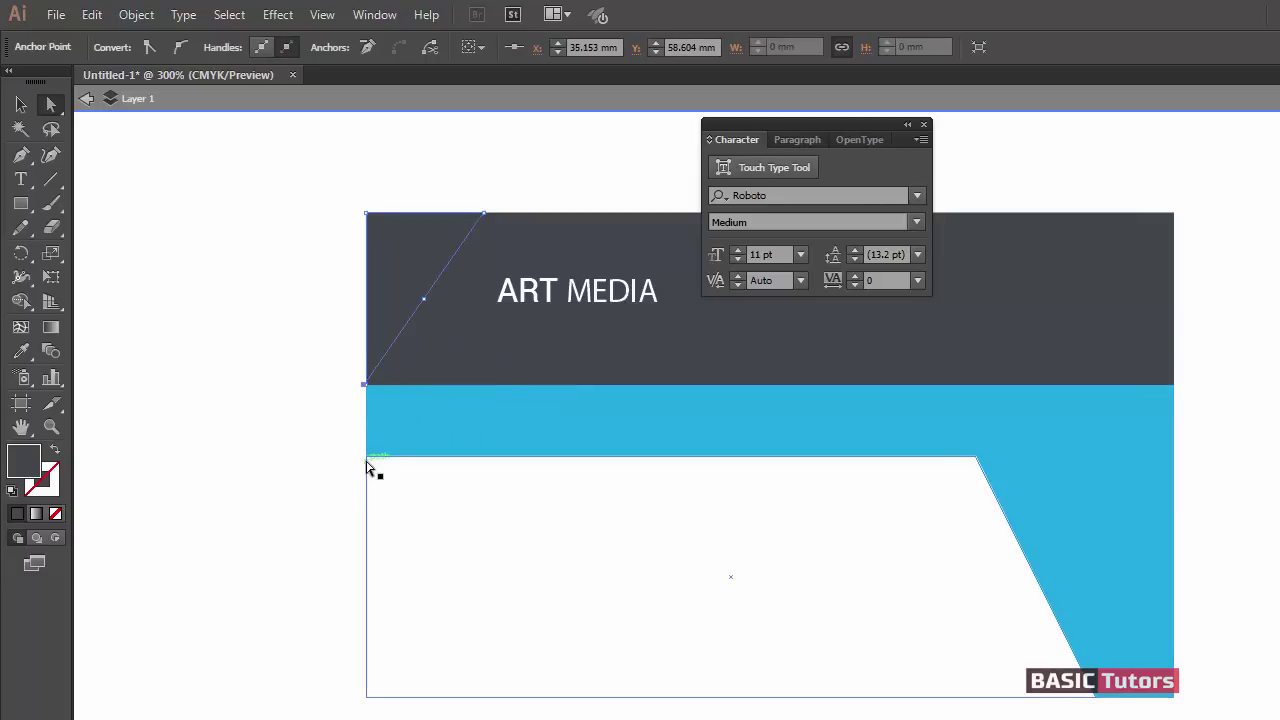
key(Right)
key(Right)
key(Right)
key(Right)
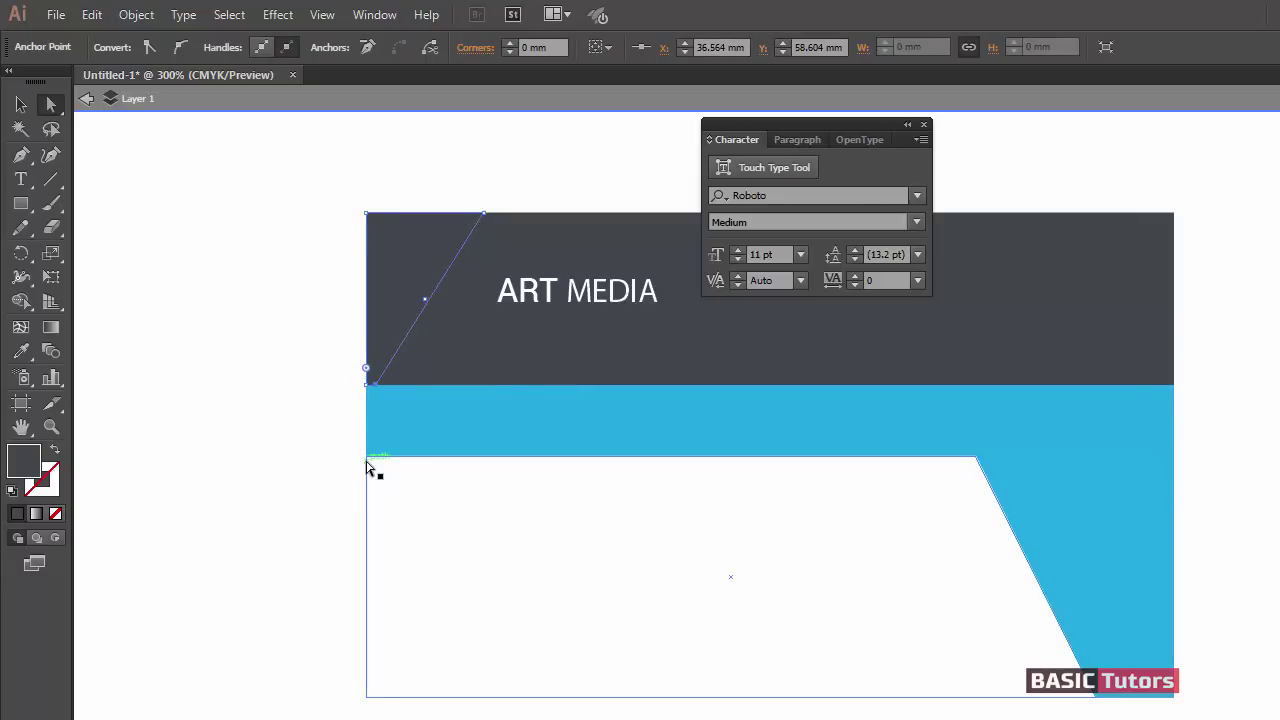
shift+click(367, 467)
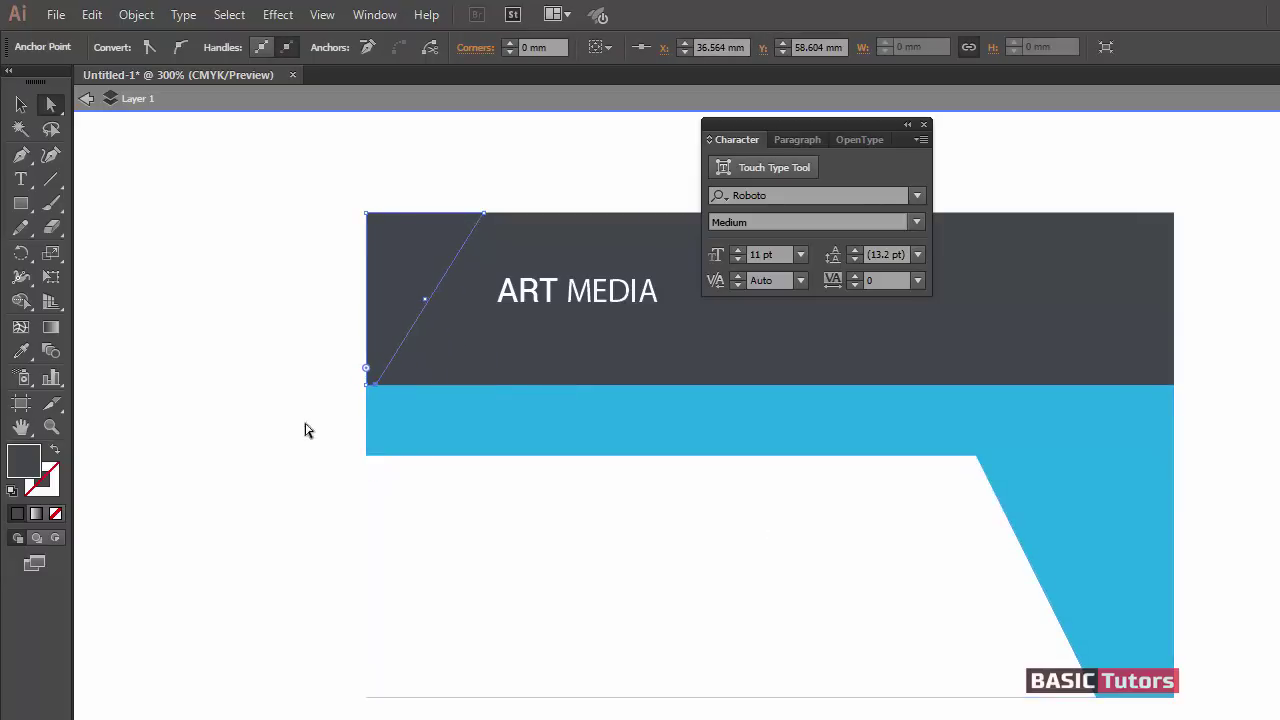
Step: Change the wedge's fill to the lighter slate colour C68 M58 Y51 K29
double_click(26, 462)
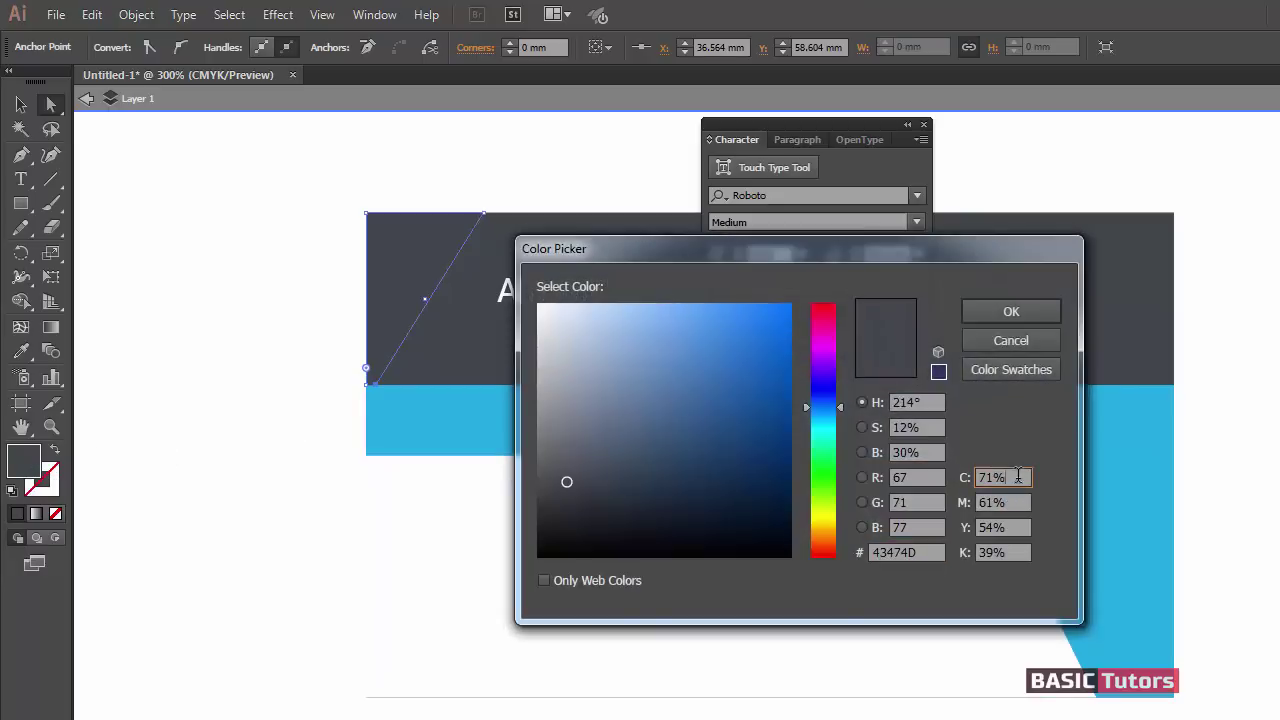
drag(1022, 478, 893, 477)
text(68)
key(Tab)
text(58)
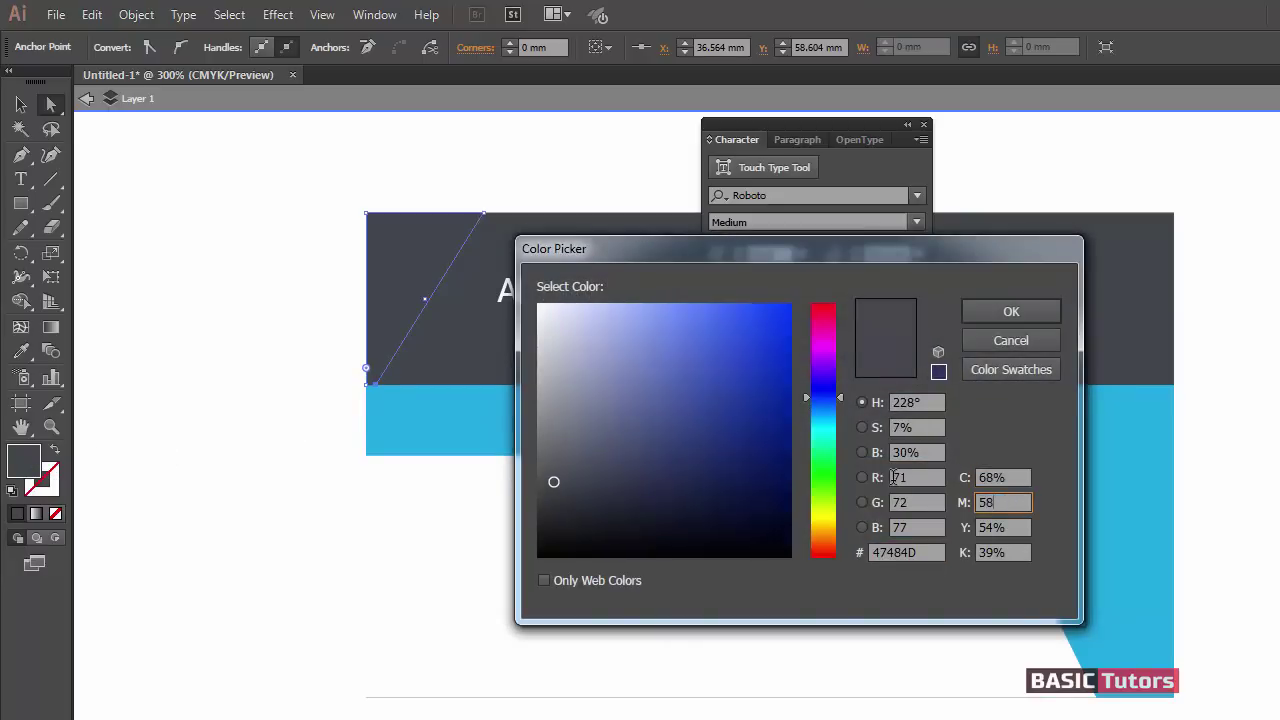
key(Tab)
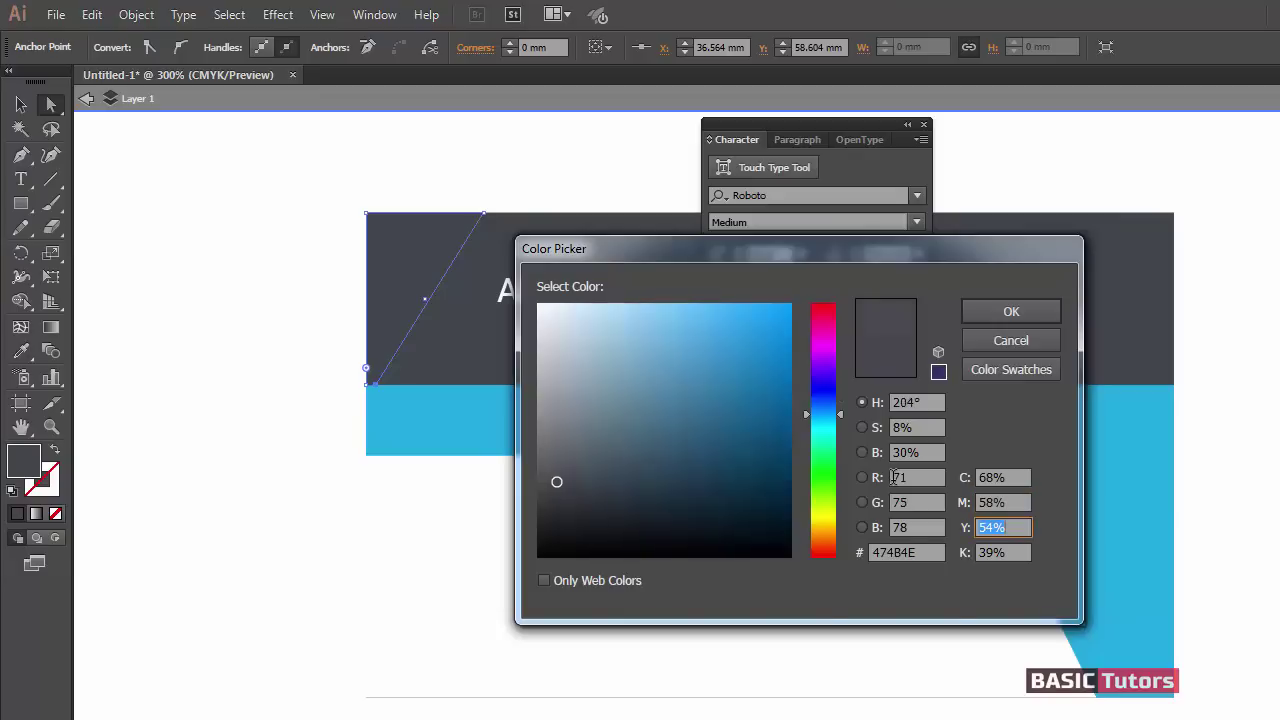
text(5)
key(Tab)
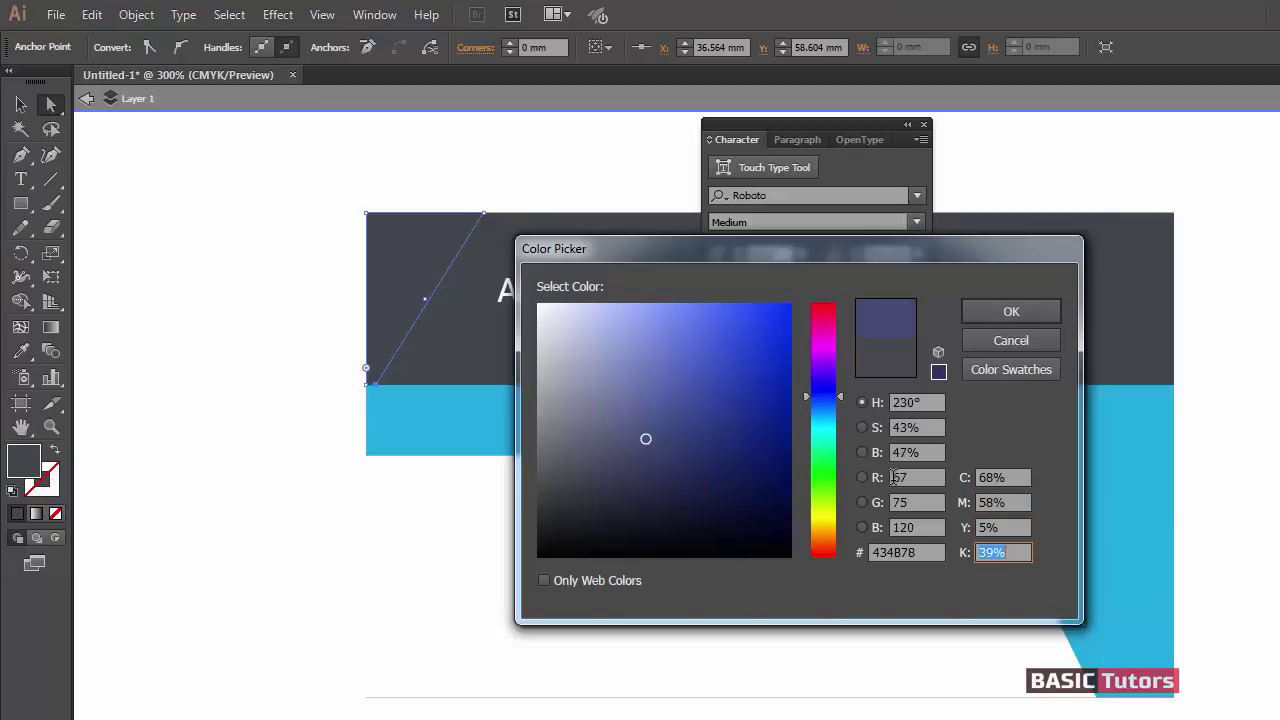
text(29)
key(shift+Tab)
text(51)
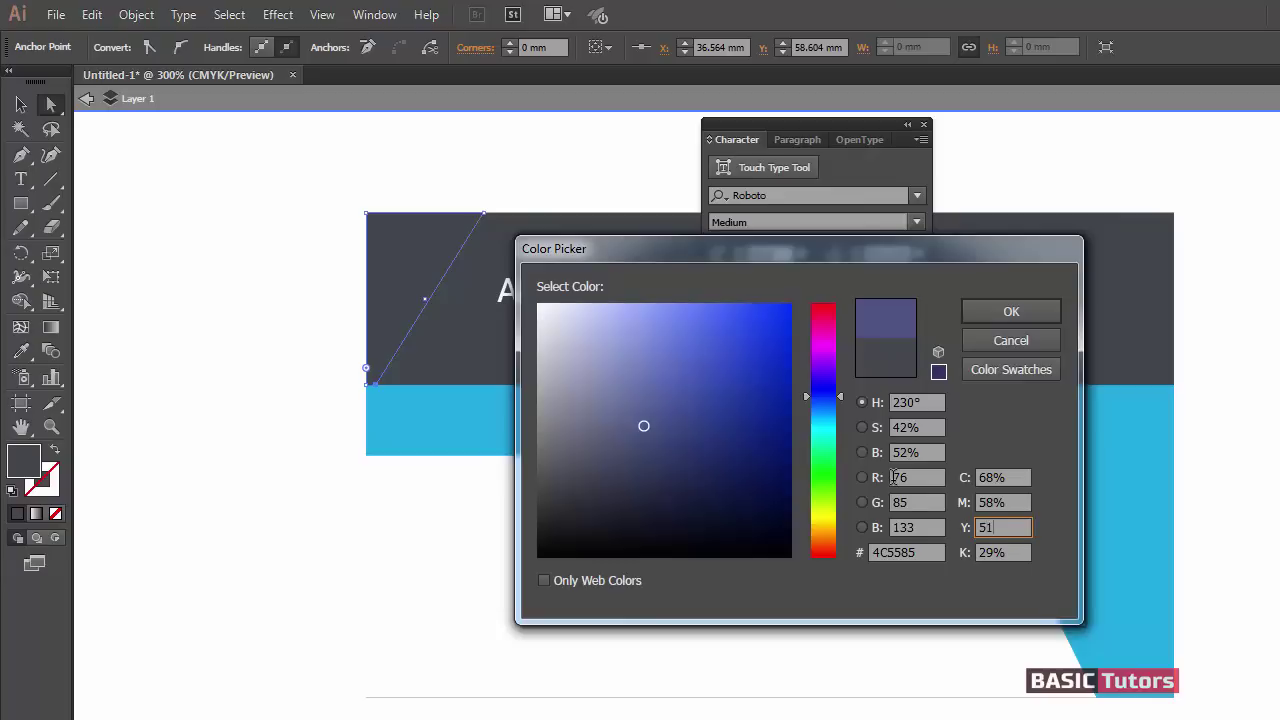
key(Return)
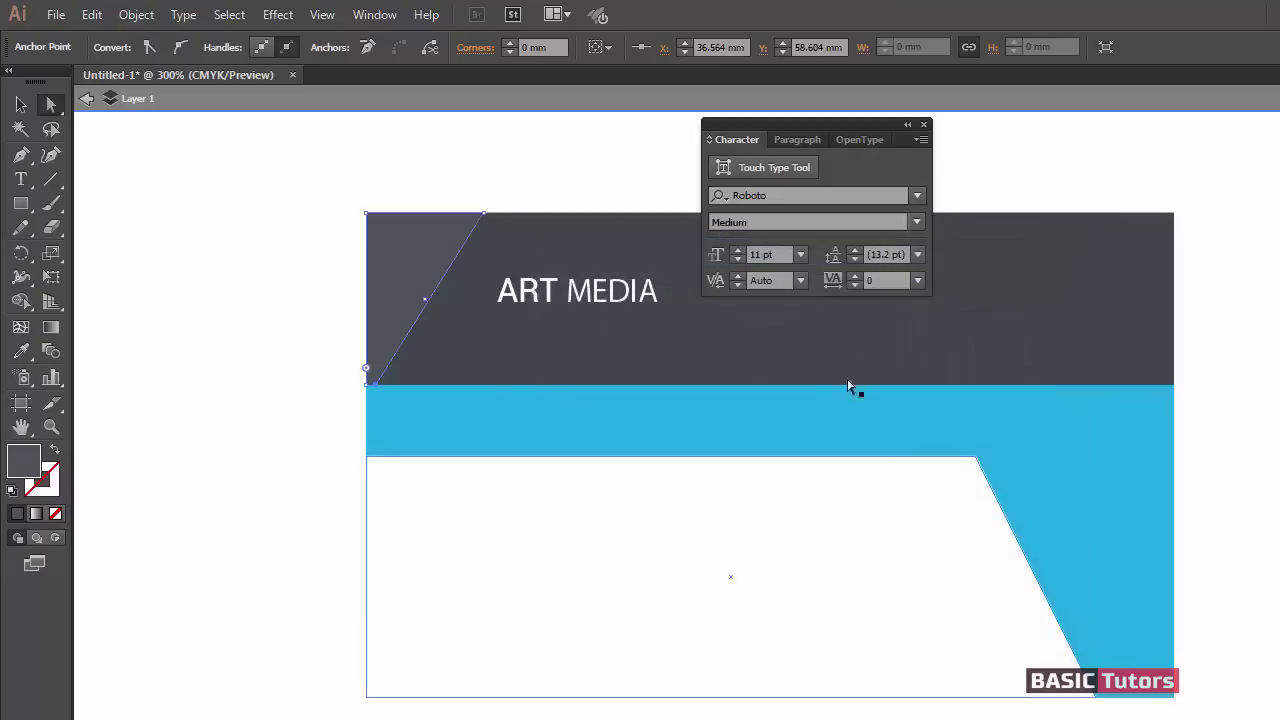
Step: Duplicate ART MEDIA below itself and retype the copy as COMPANY SLOGAN HERE
click(21, 104)
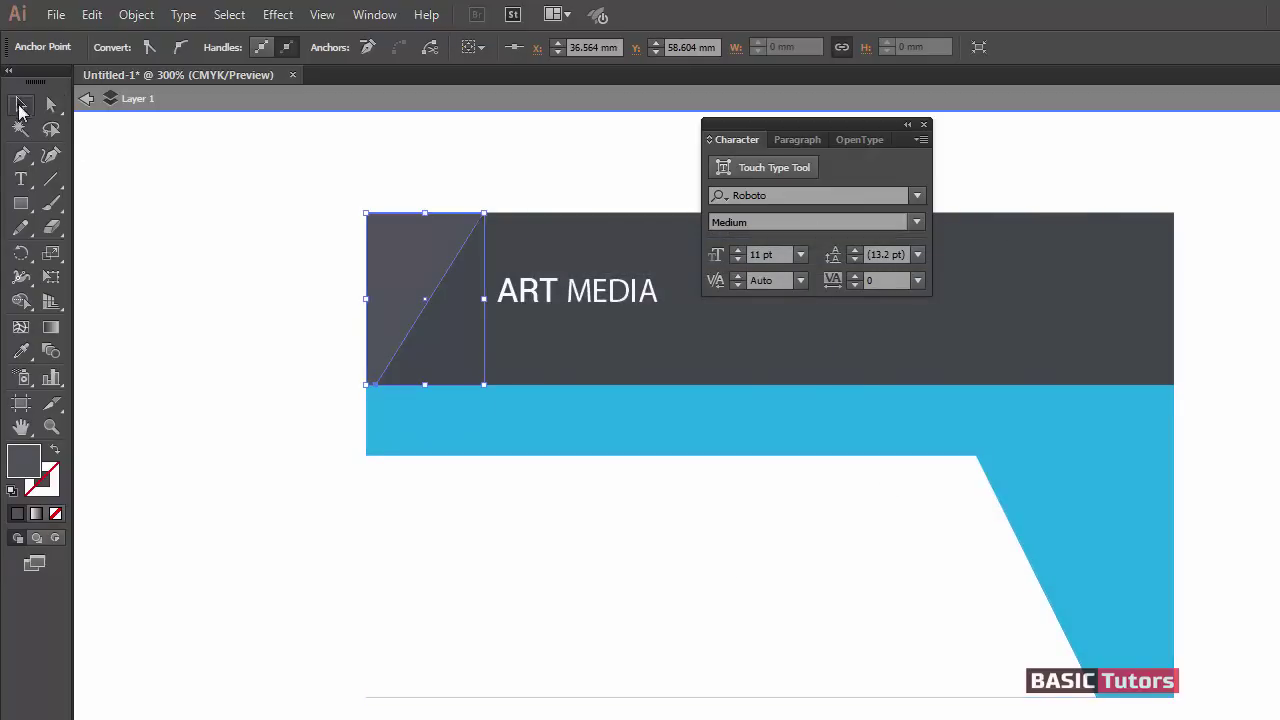
click(253, 279)
click(577, 303)
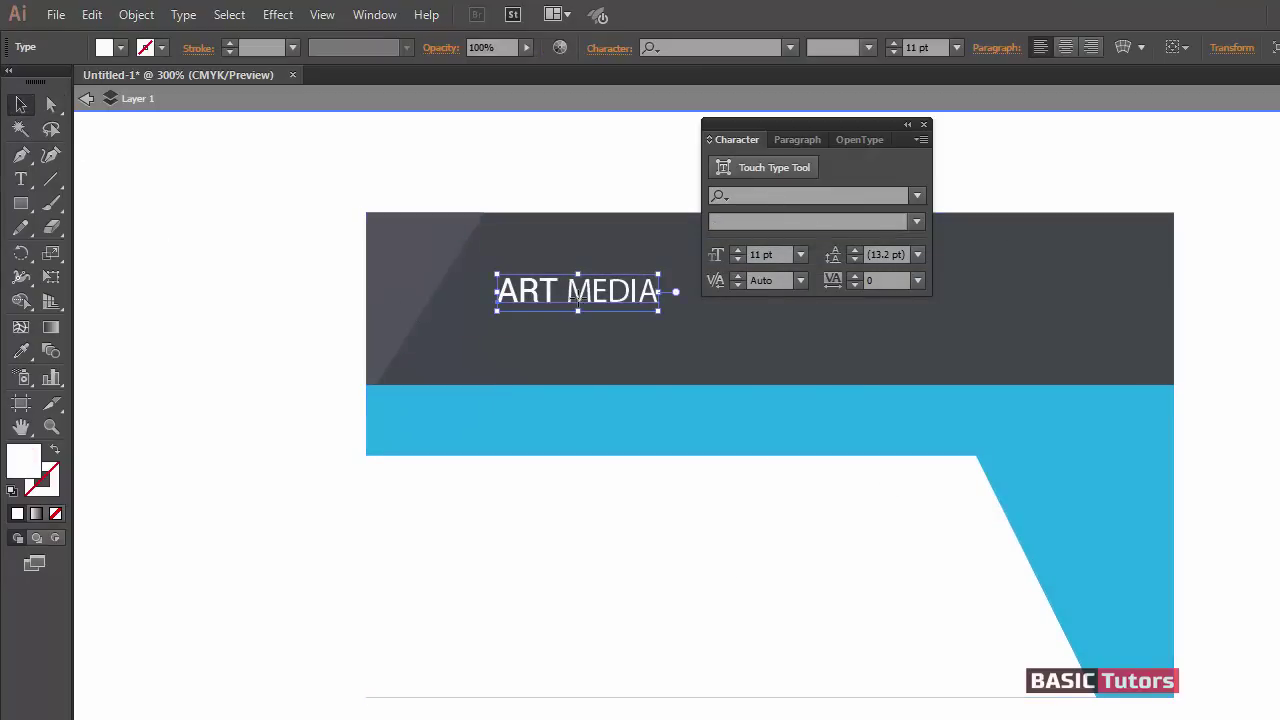
drag(578, 294, 535, 331)
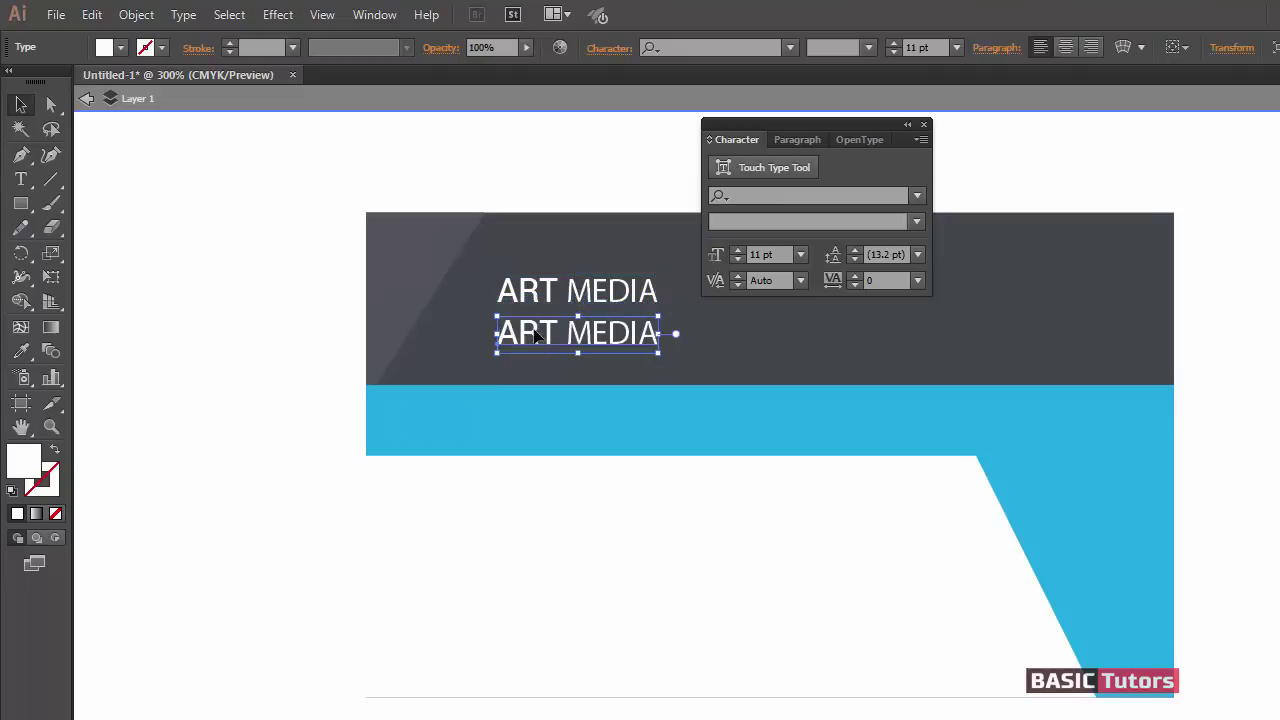
double_click(535, 336)
key(ctrl+a)
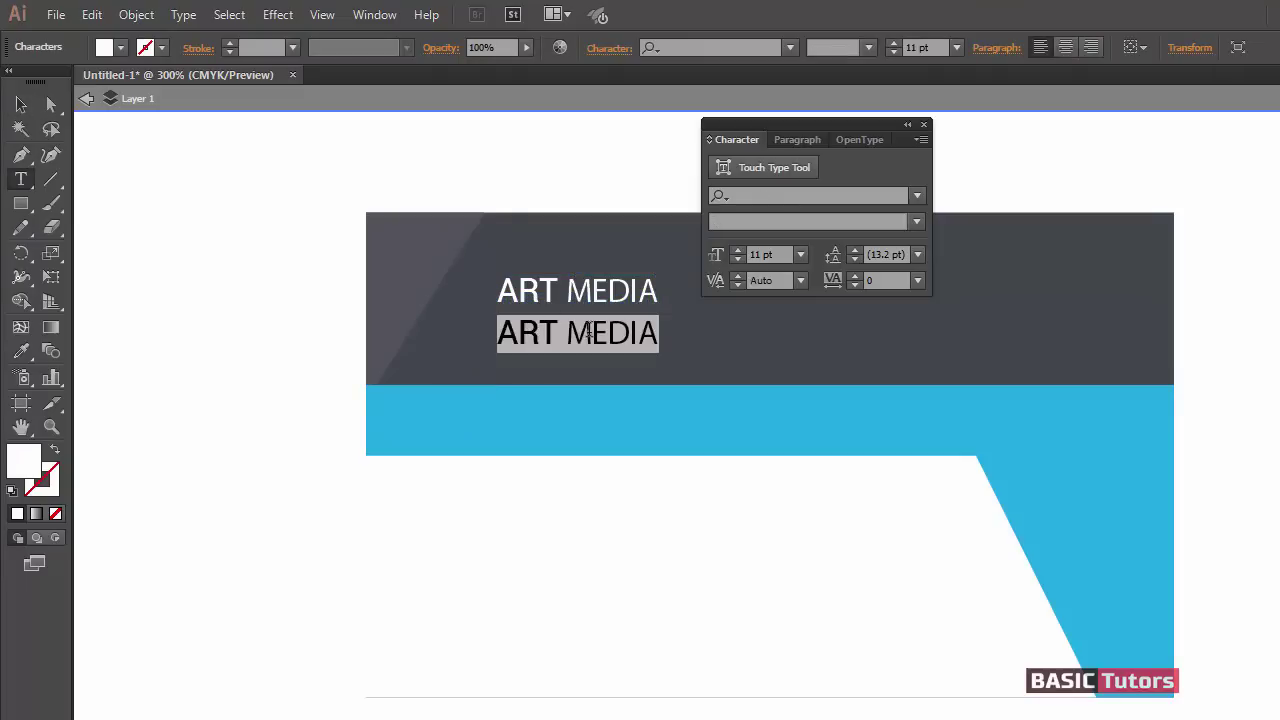
drag(593, 332, 477, 331)
key(BackSpace)
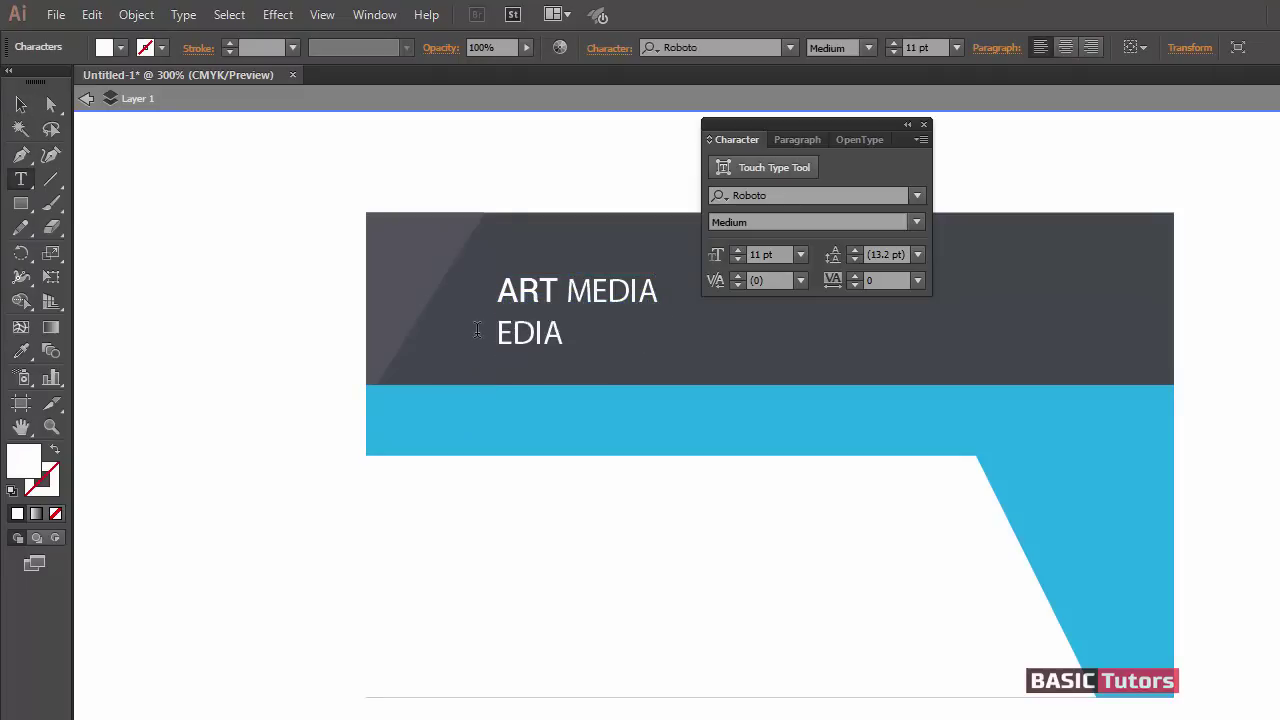
key(ctrl+a)
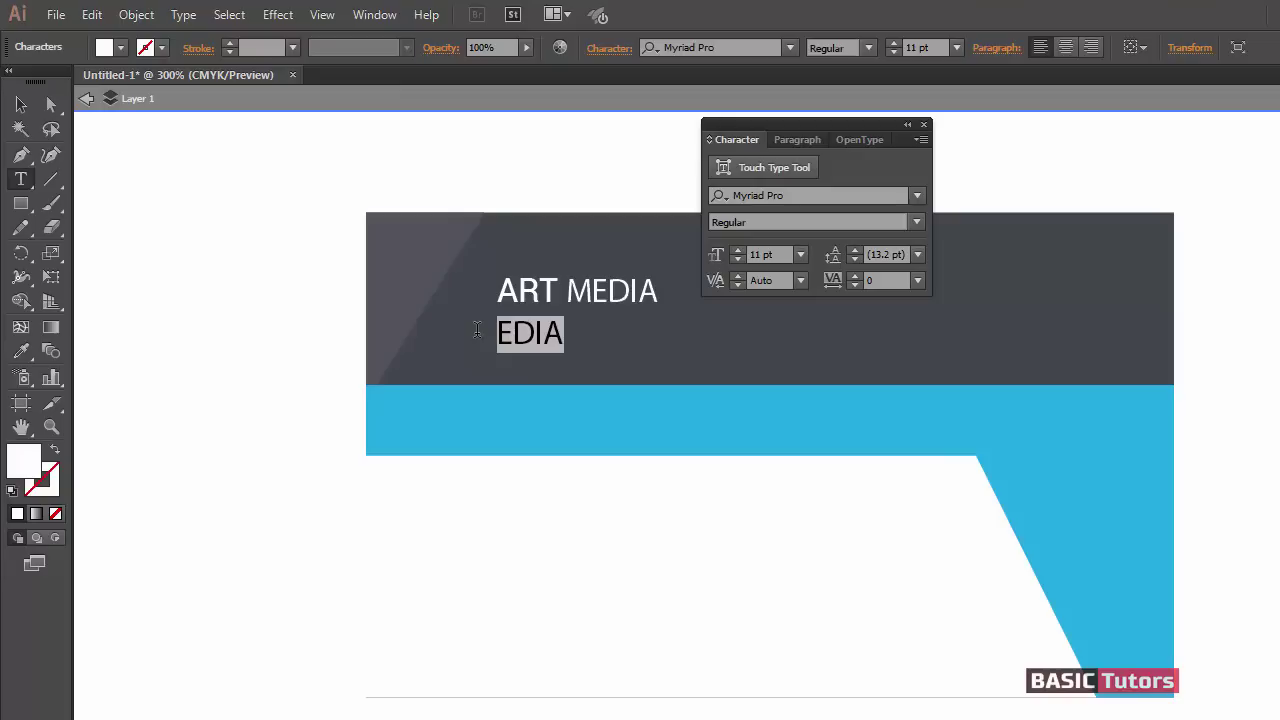
text(CO)
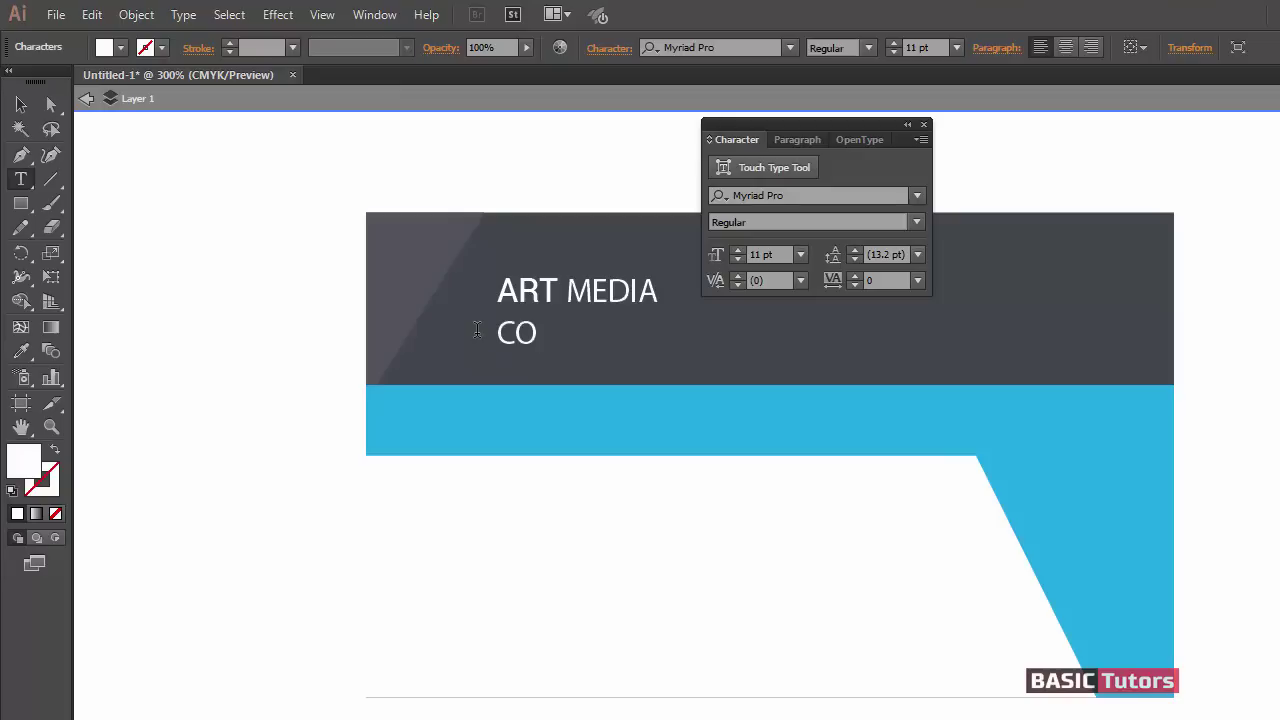
text(MPANY )
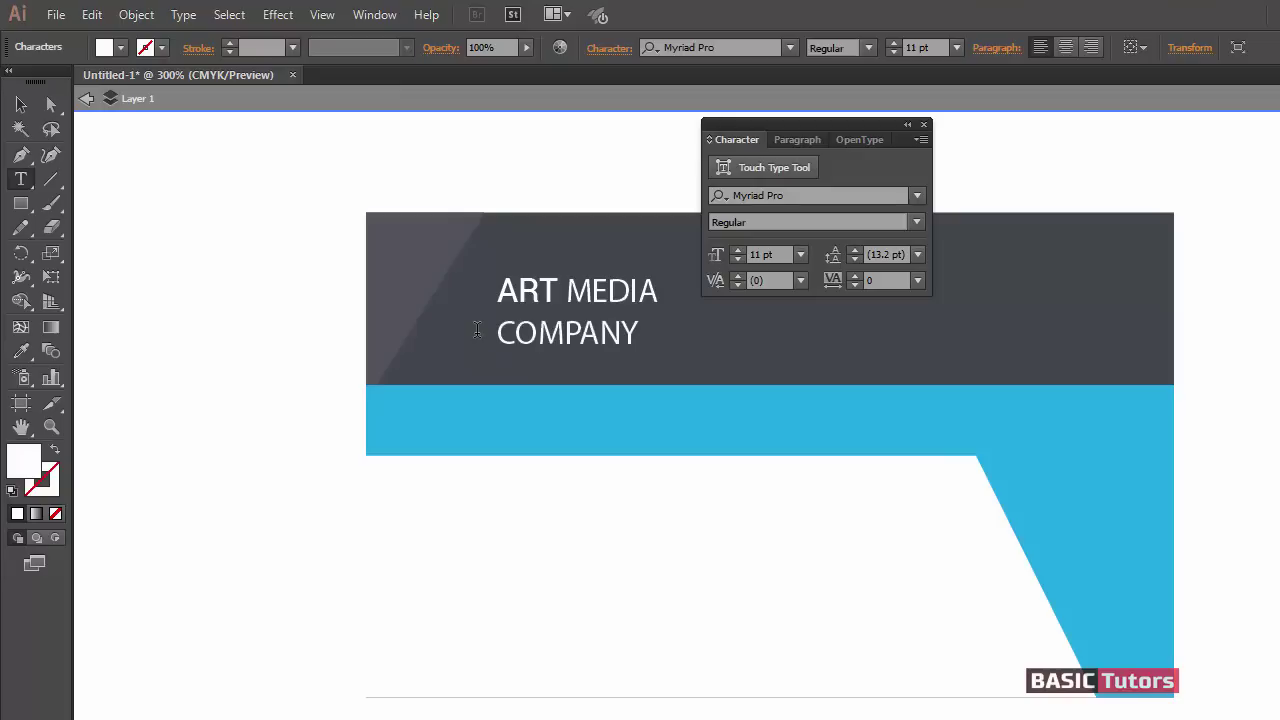
text(SLOGAN H)
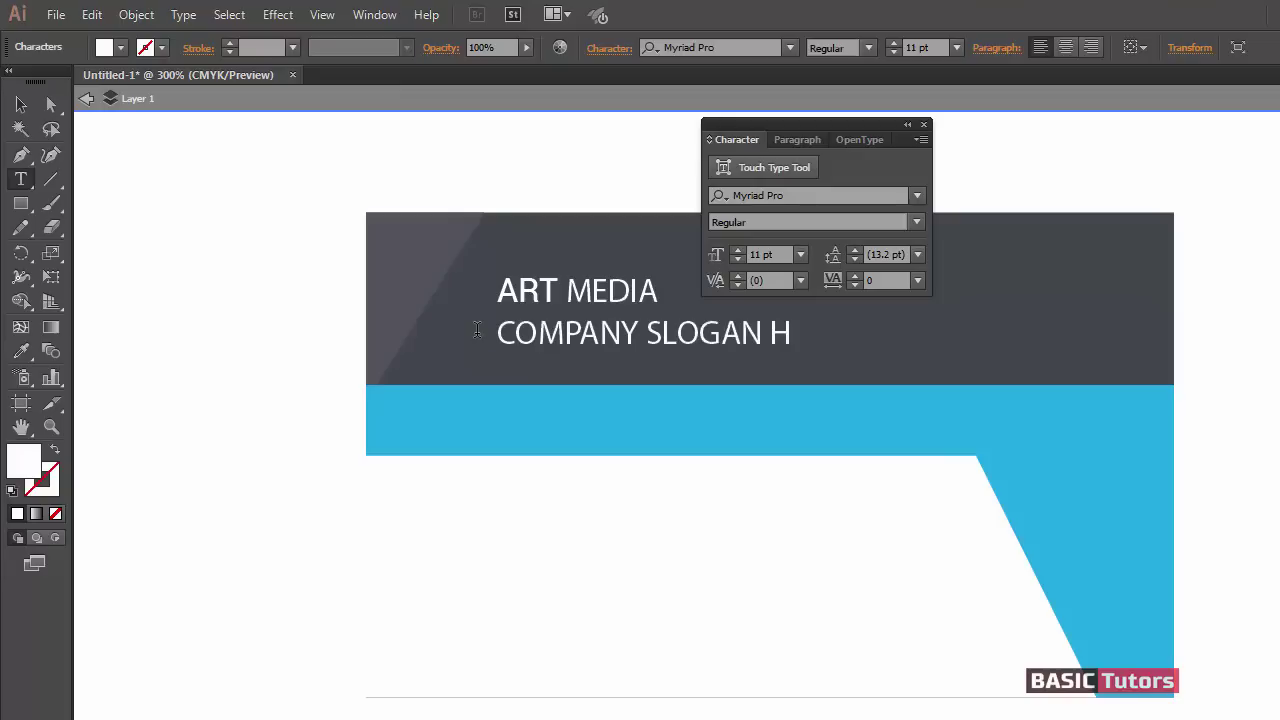
text(ERE)
Step: Set the slogan to 6 pt and move it up closer to ART MEDIA
key(ctrl+a)
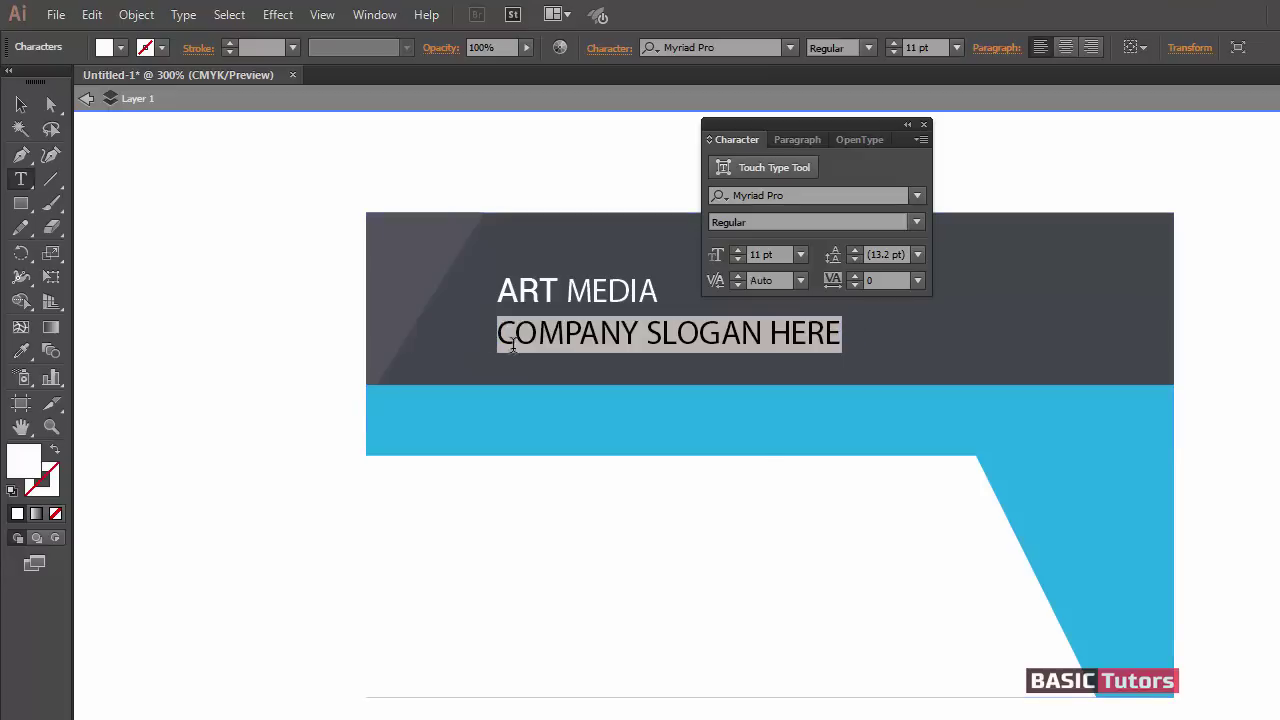
click(778, 254)
text(6)
key(Return)
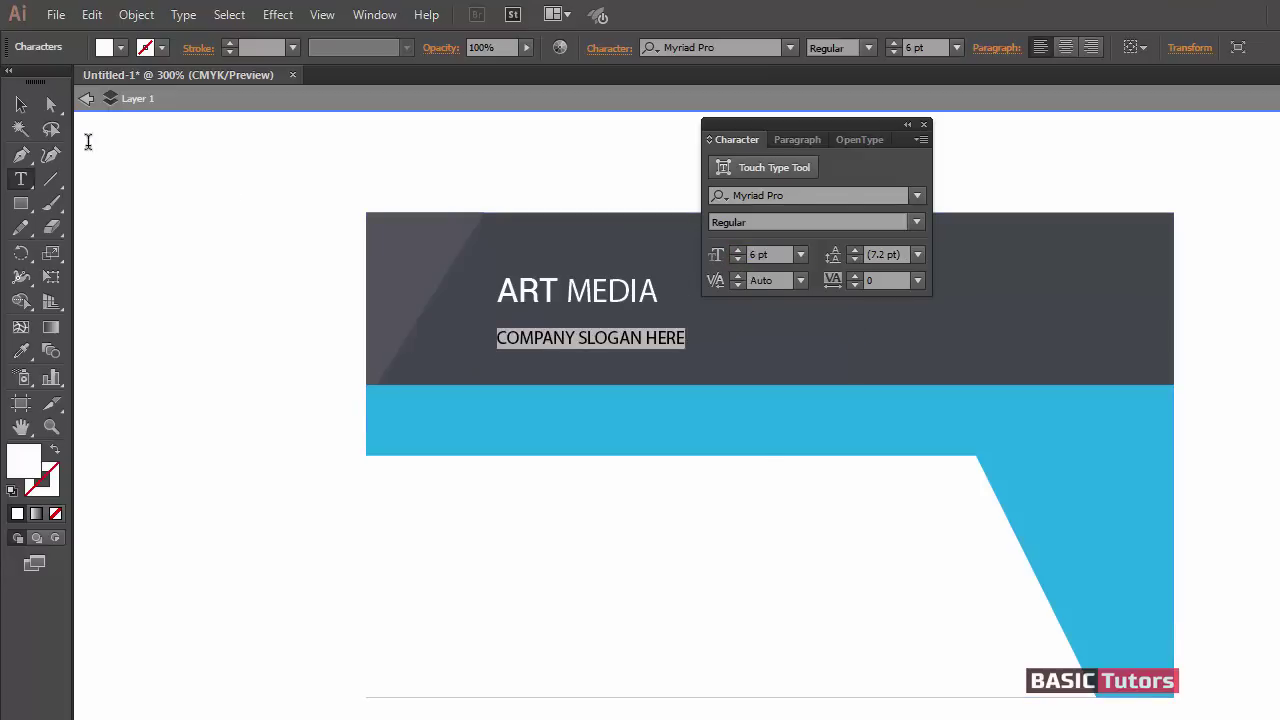
click(21, 104)
click(562, 339)
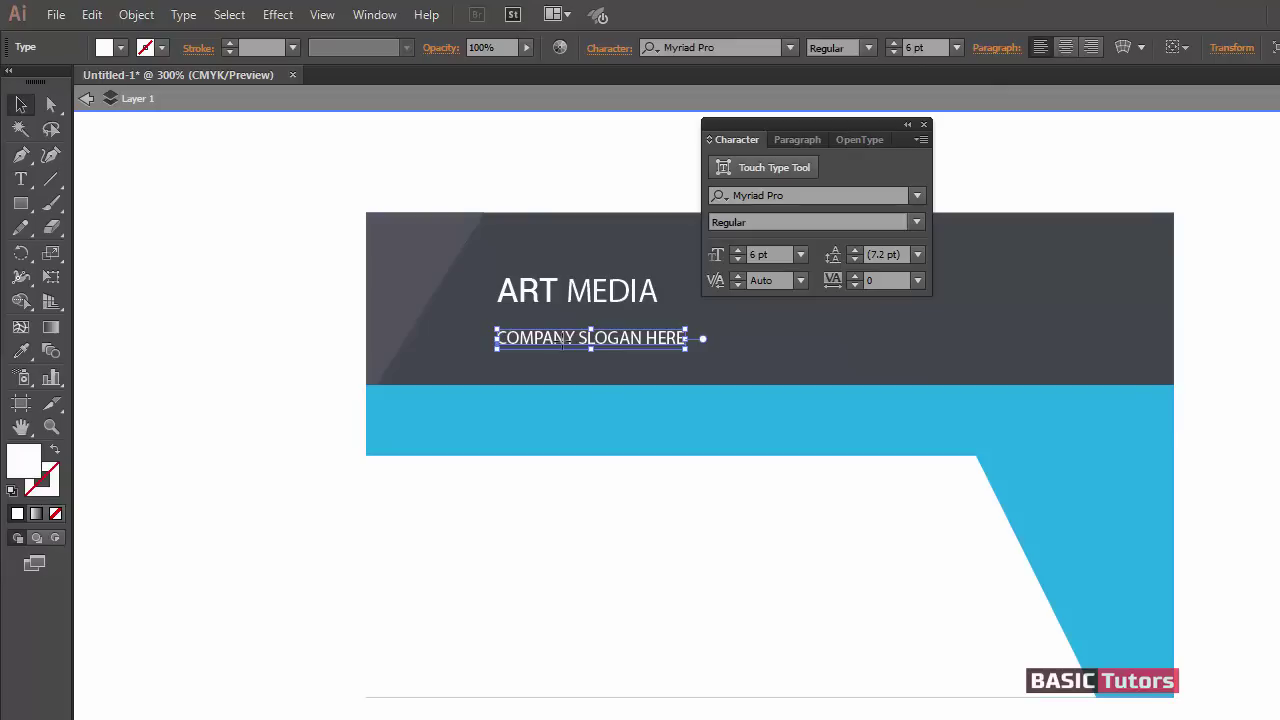
mouse_move(562, 339)
mouse_down()
mouse_move(564, 325)
mouse_move(651, 321)
mouse_up()
Step: Shift ART MEDIA and its slogan right in the dark header, moving the Character panel aside
shift+click(582, 298)
click(1249, 346)
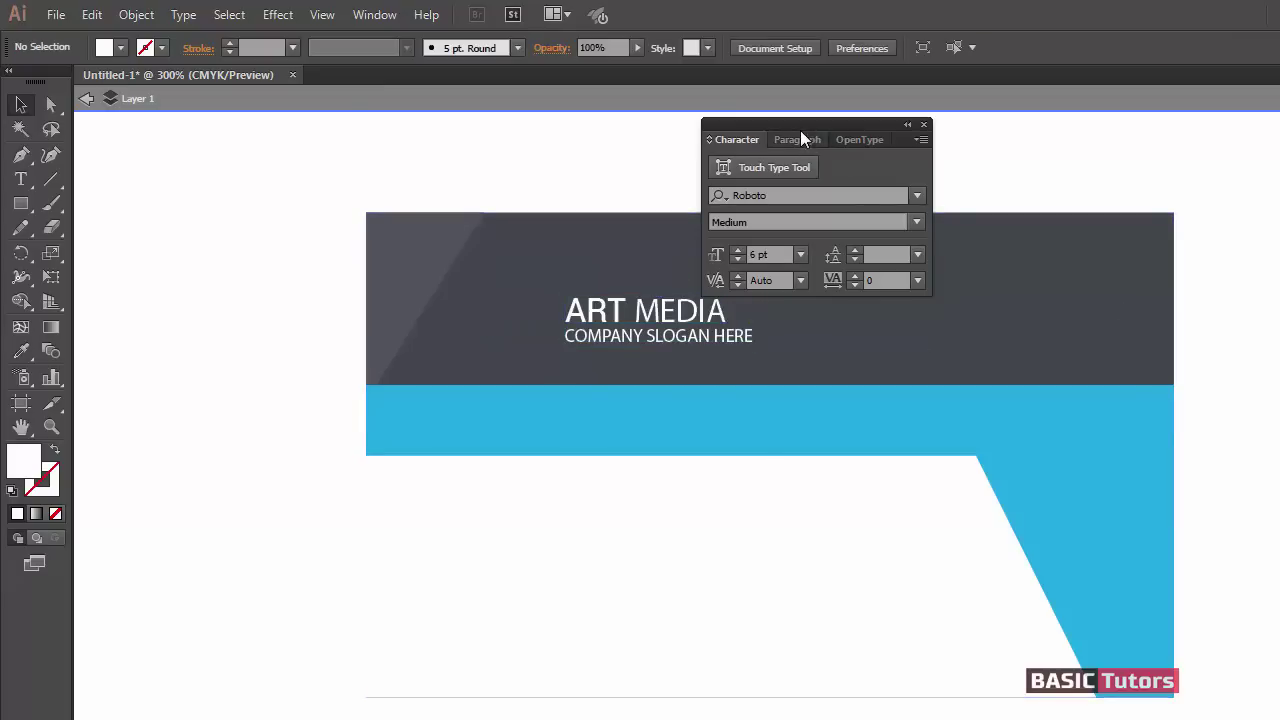
drag(800, 125, 1044, 162)
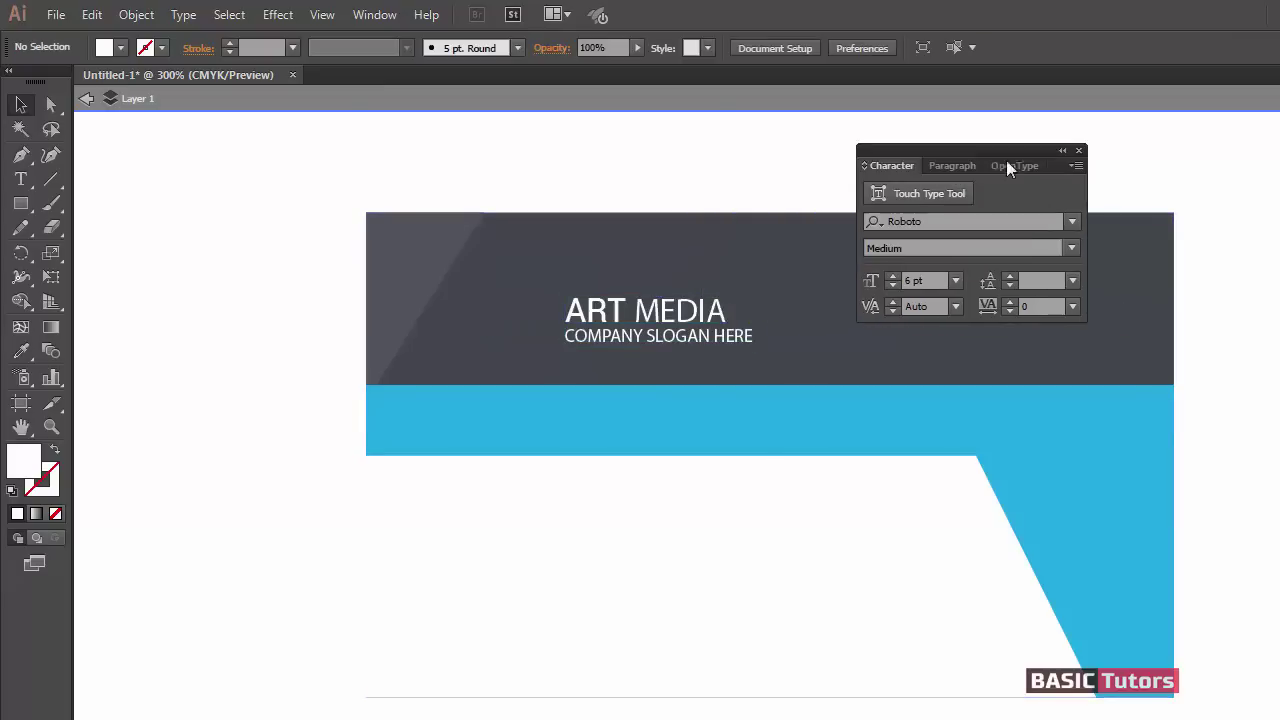
click(612, 312)
click(311, 370)
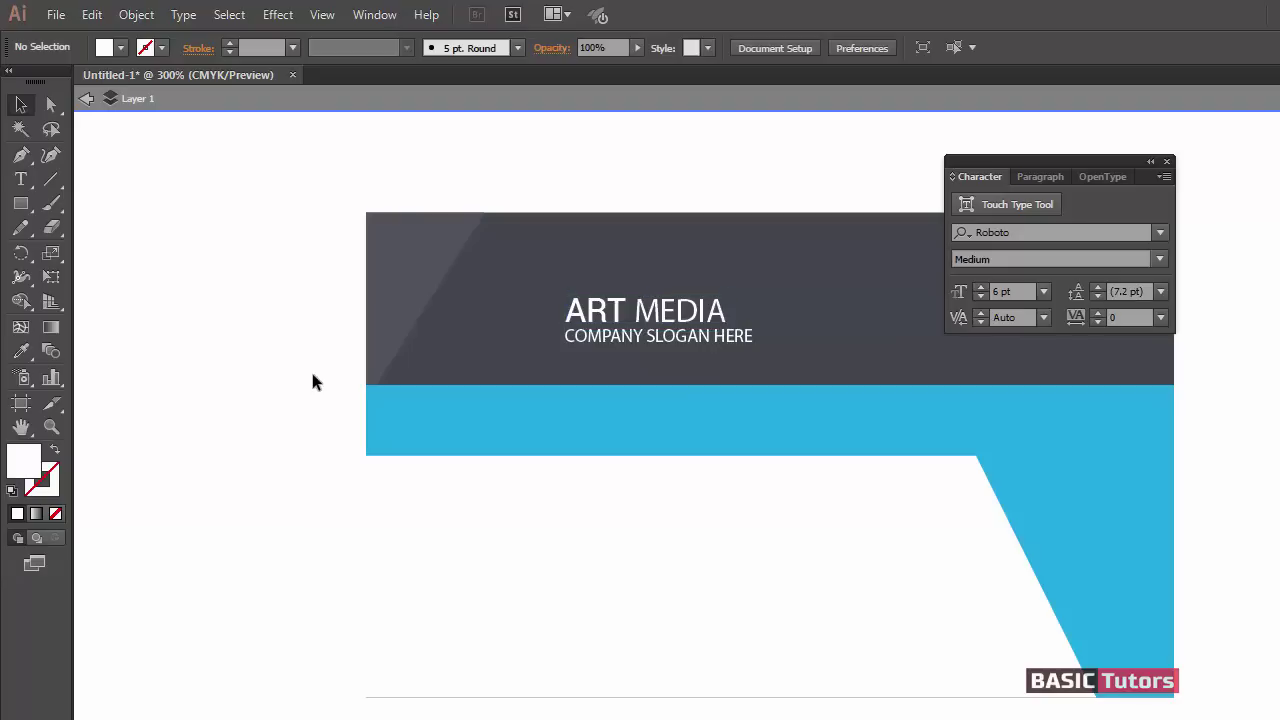
click(410, 413)
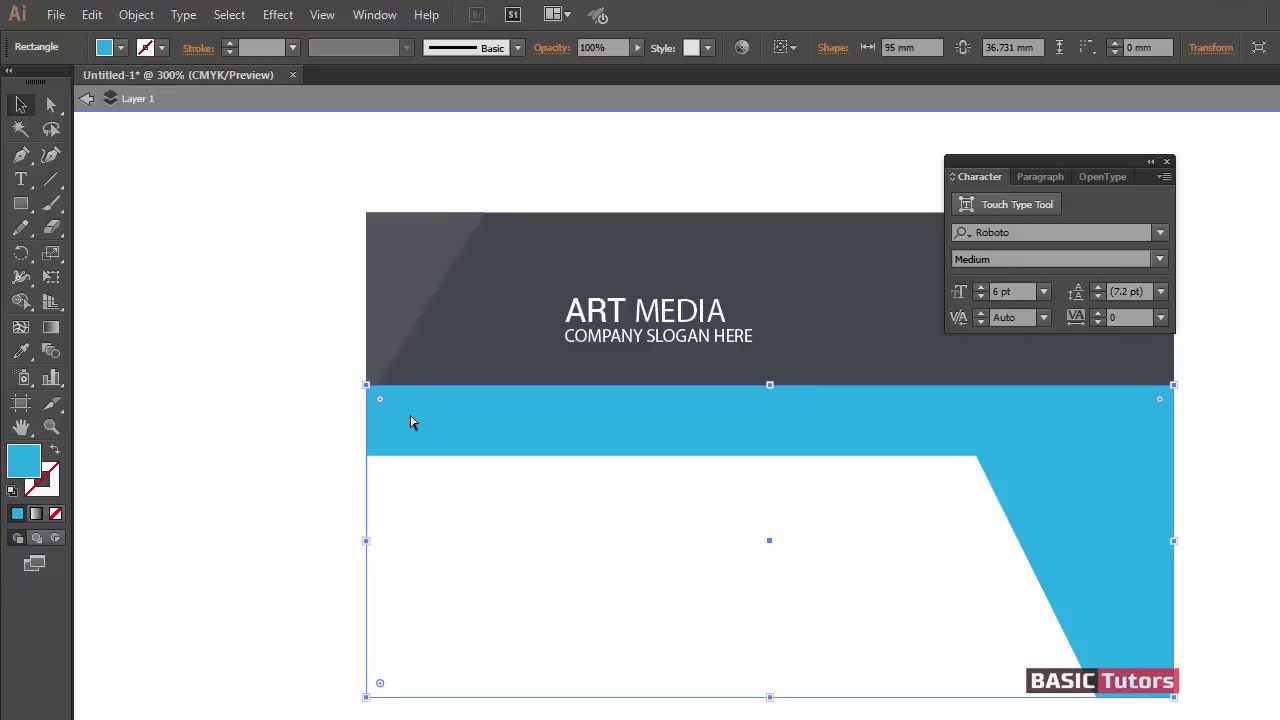
Step: Bring the cyan shape to the front and pull its right edge in to form a narrow left block
key(ctrl+shift+bracketright)
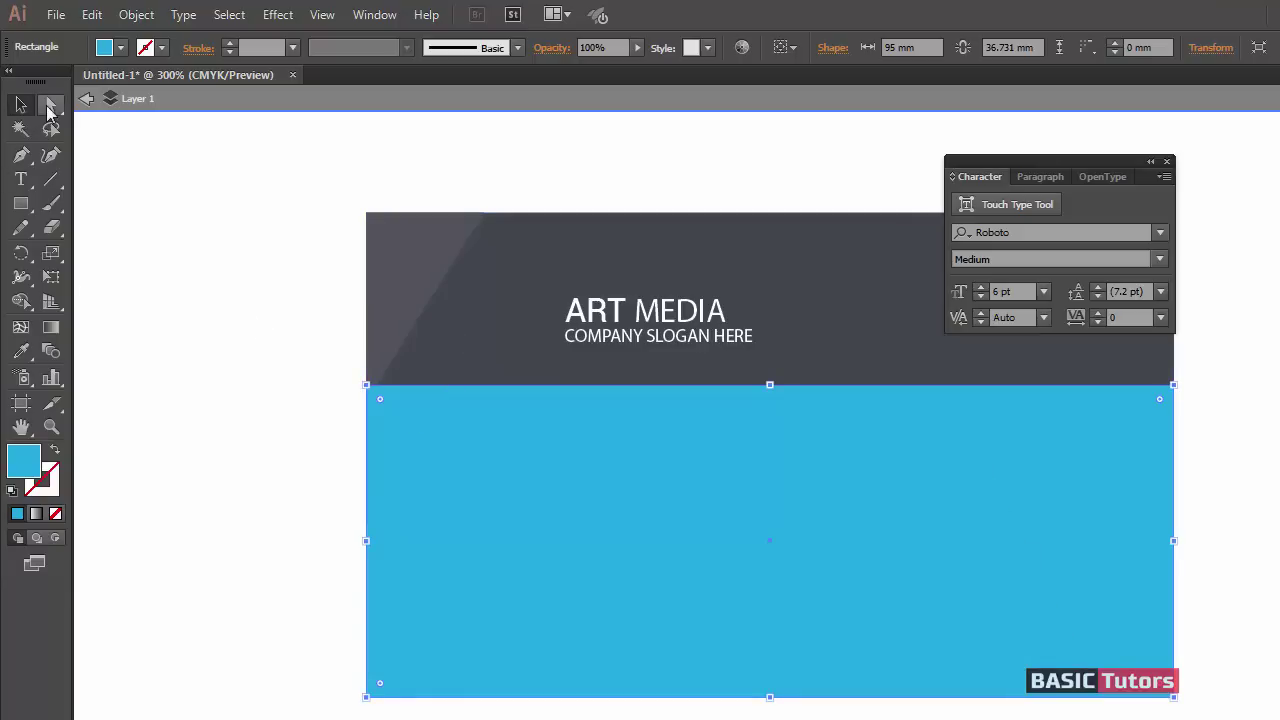
click(48, 105)
click(1173, 384)
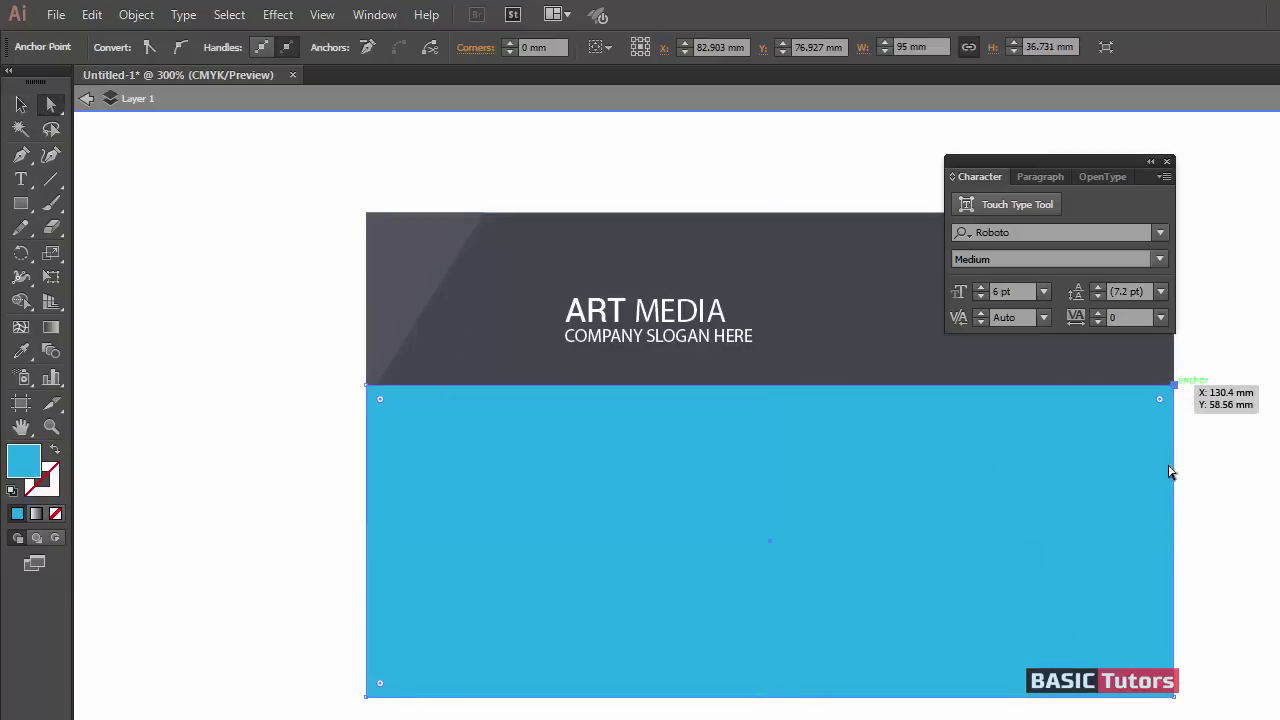
click(1170, 690)
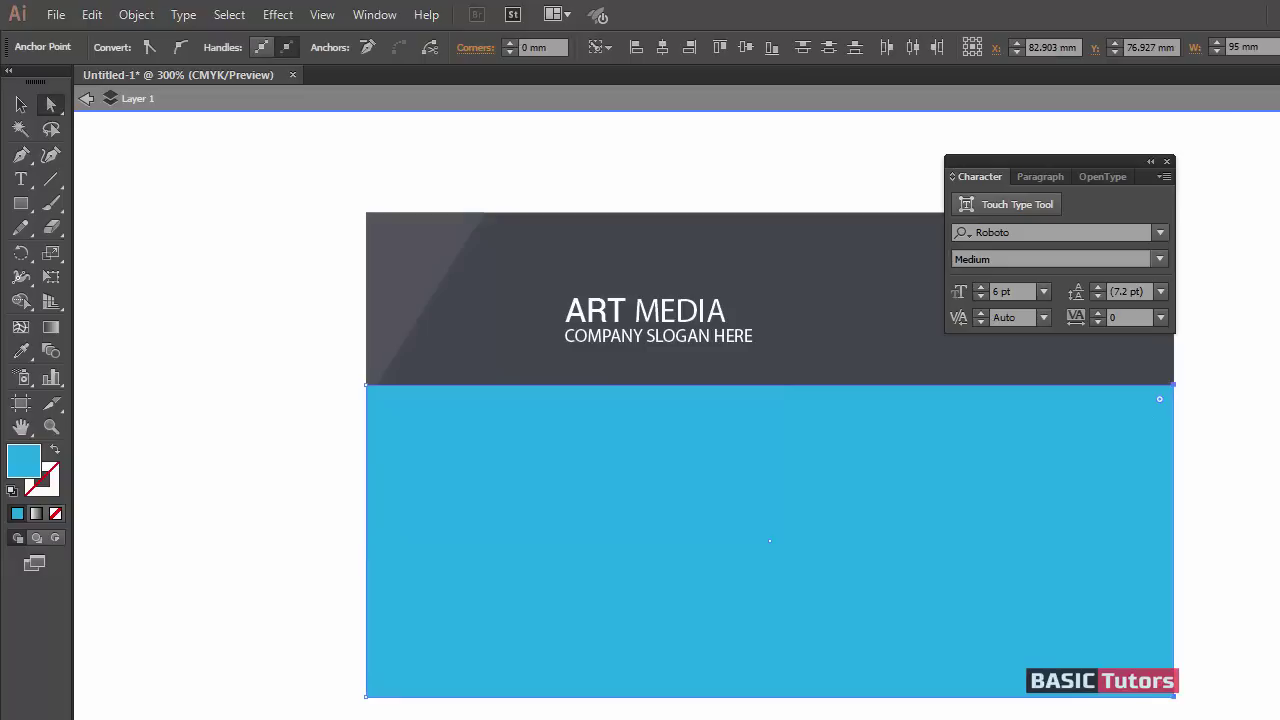
drag(1173, 690, 484, 690)
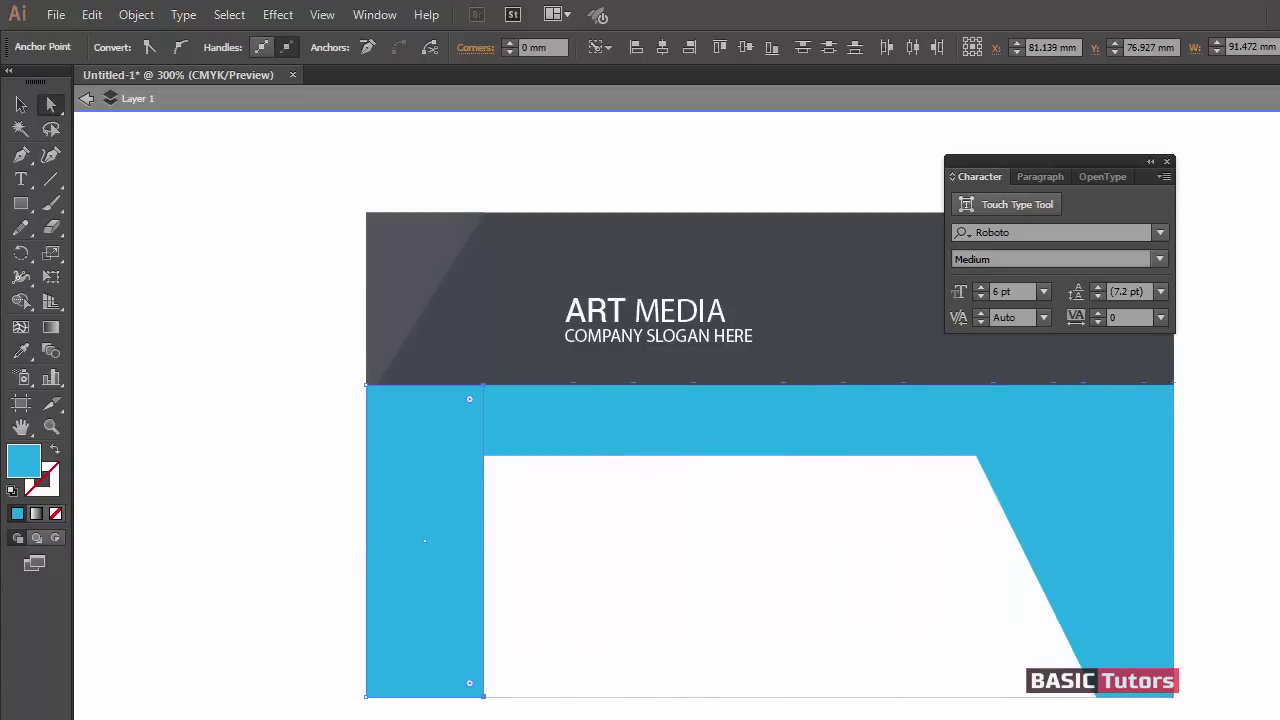
key(shift+Right)
key(shift+Right)
key(shift+Right)
key(shift+Right)
key(shift+Right)
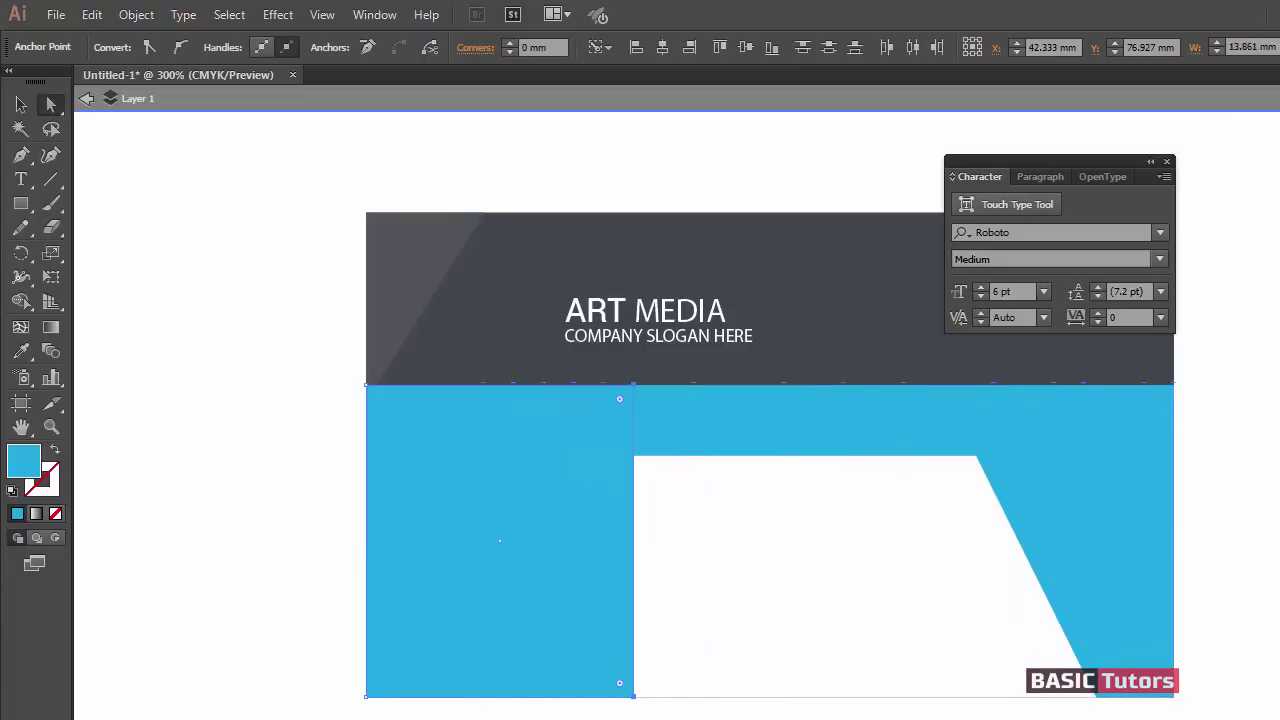
key(shift+Right)
key(shift+Right)
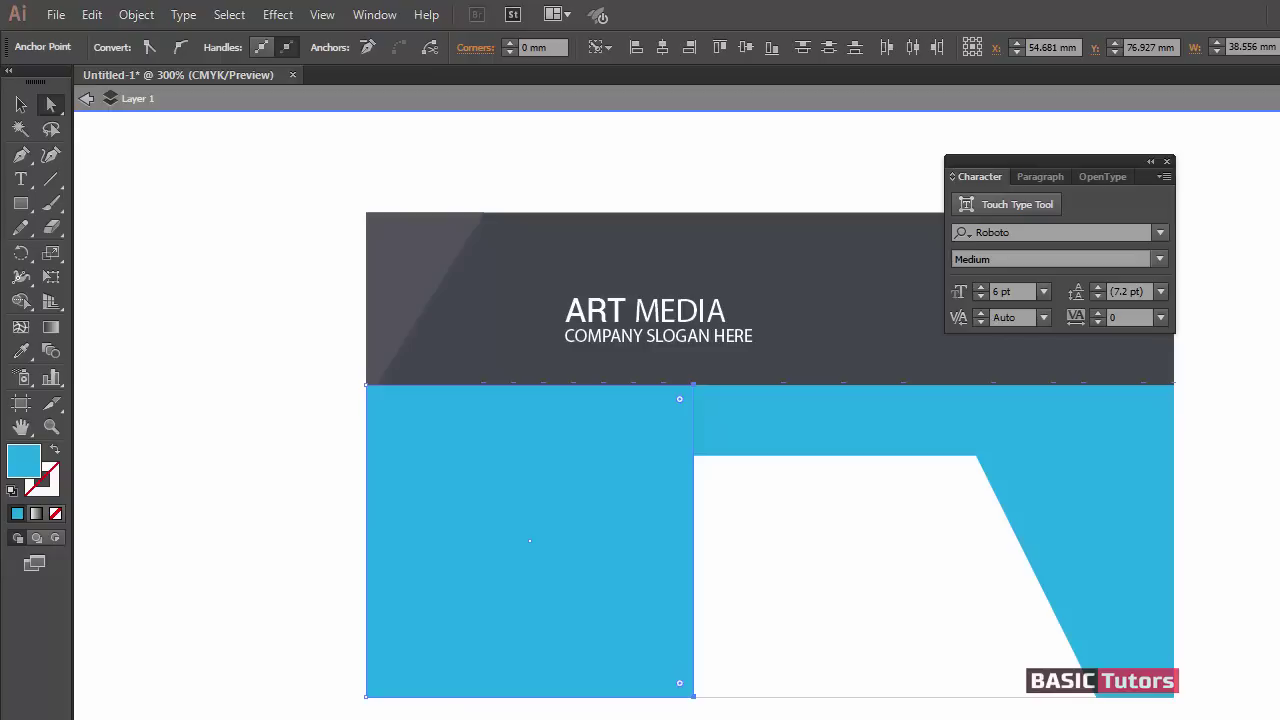
key(Right)
key(Right)
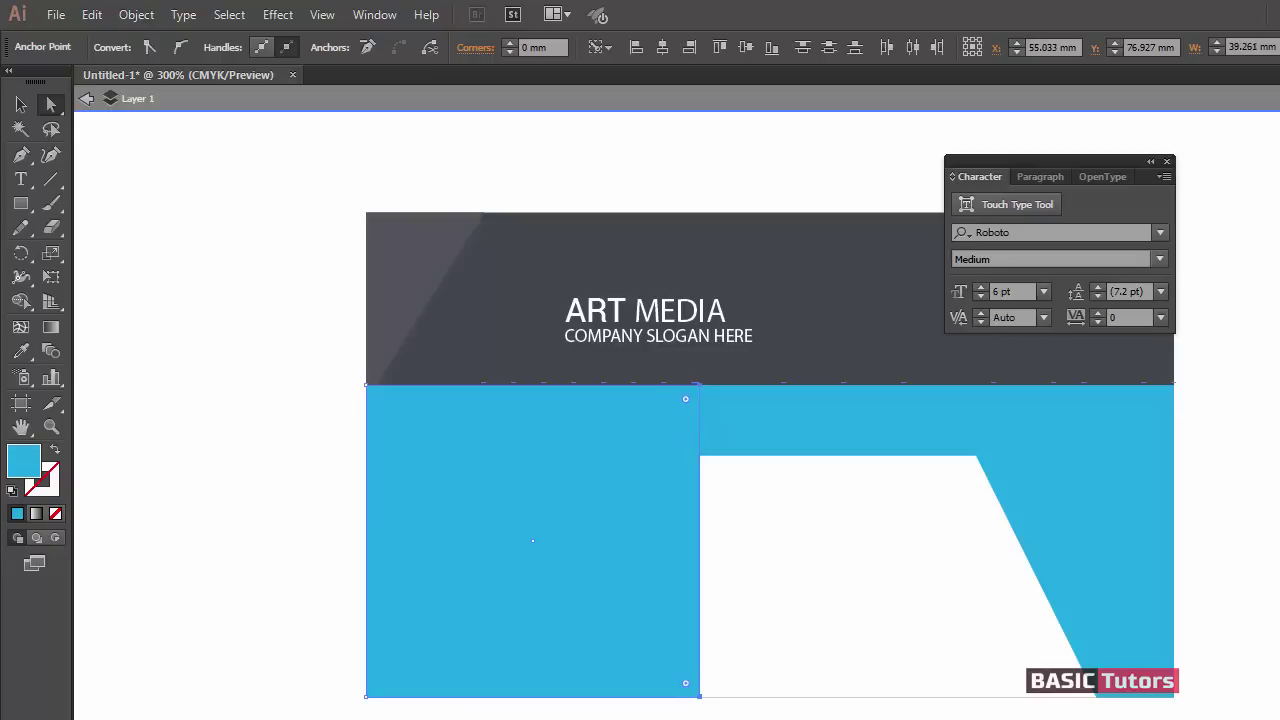
key(Right)
key(Right)
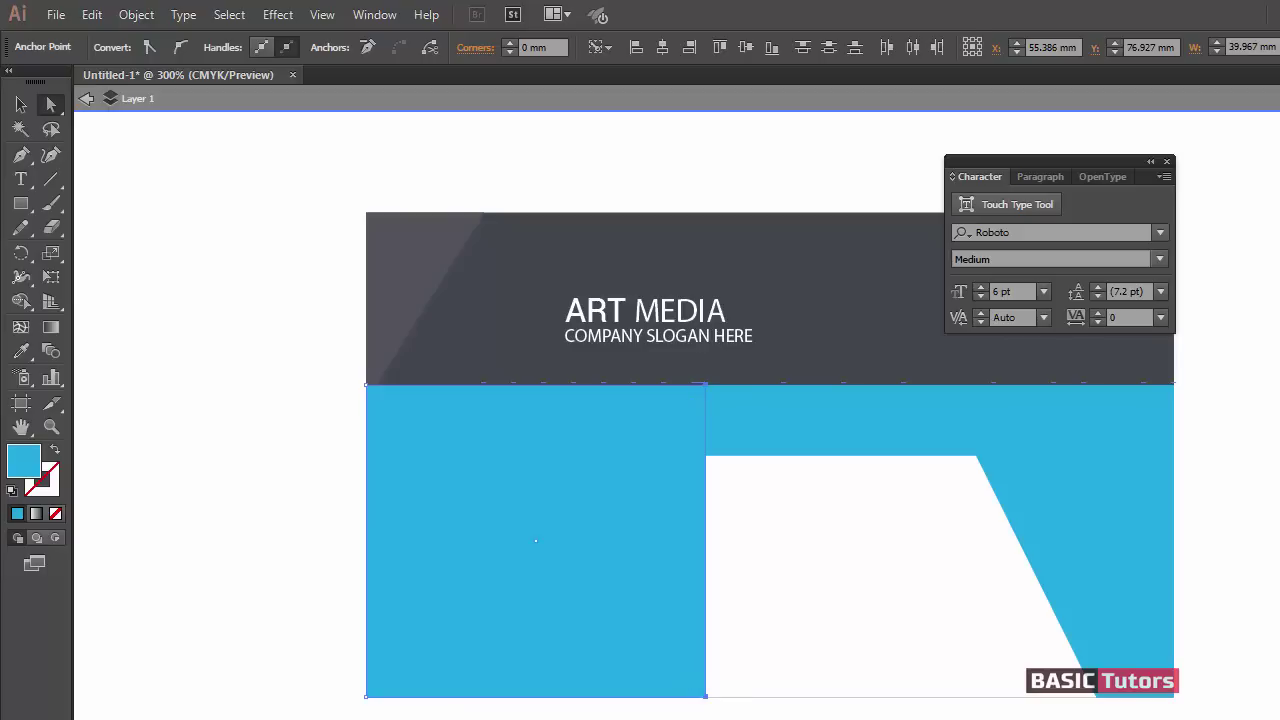
Step: Nudge the blue block's bottom anchors up to shorten it under the header
click(691, 651)
click(706, 696)
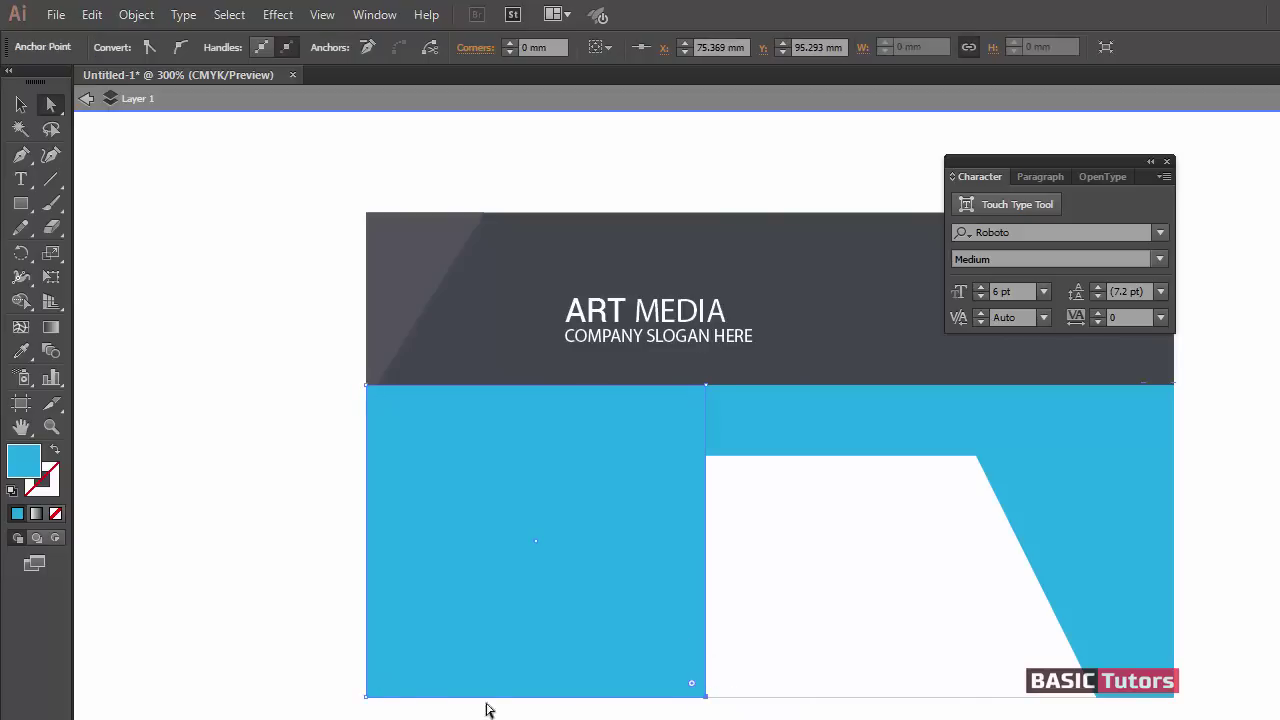
shift+click(366, 696)
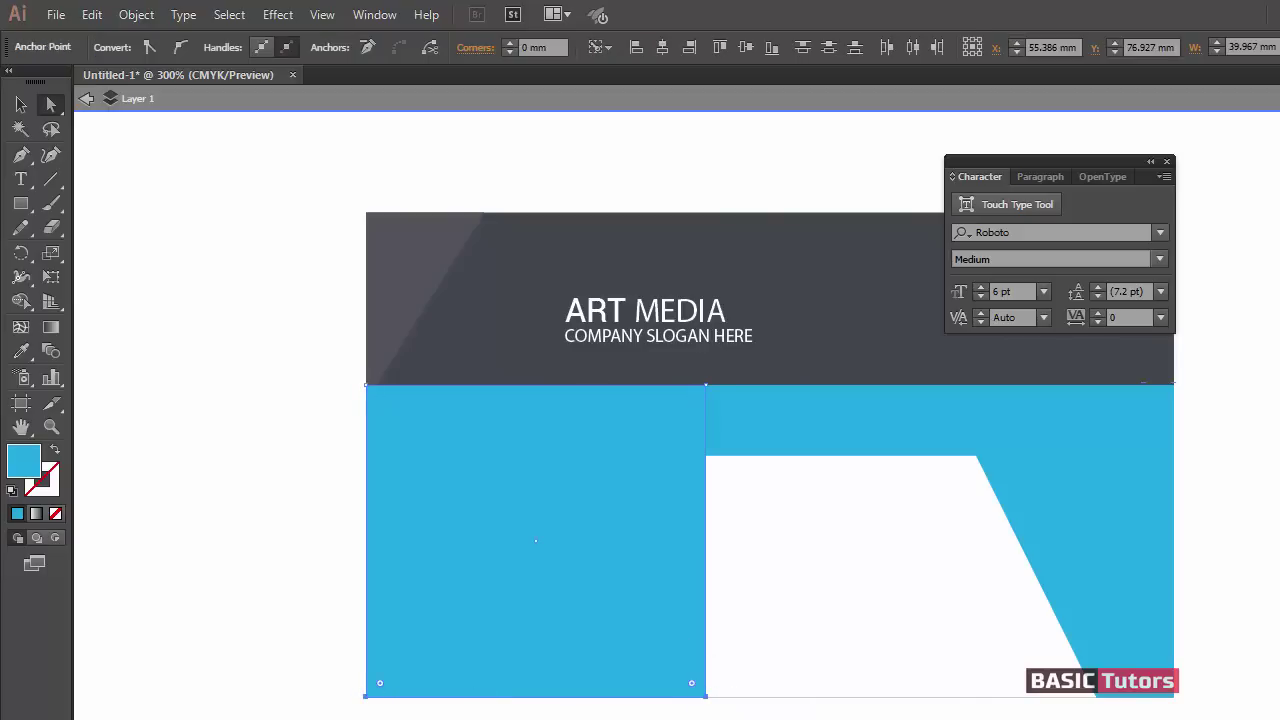
key(Up)
key(Up)
key(Up)
key(Up)
key(Up)
key(Up)
key(Up)
key(Up)
key(Up)
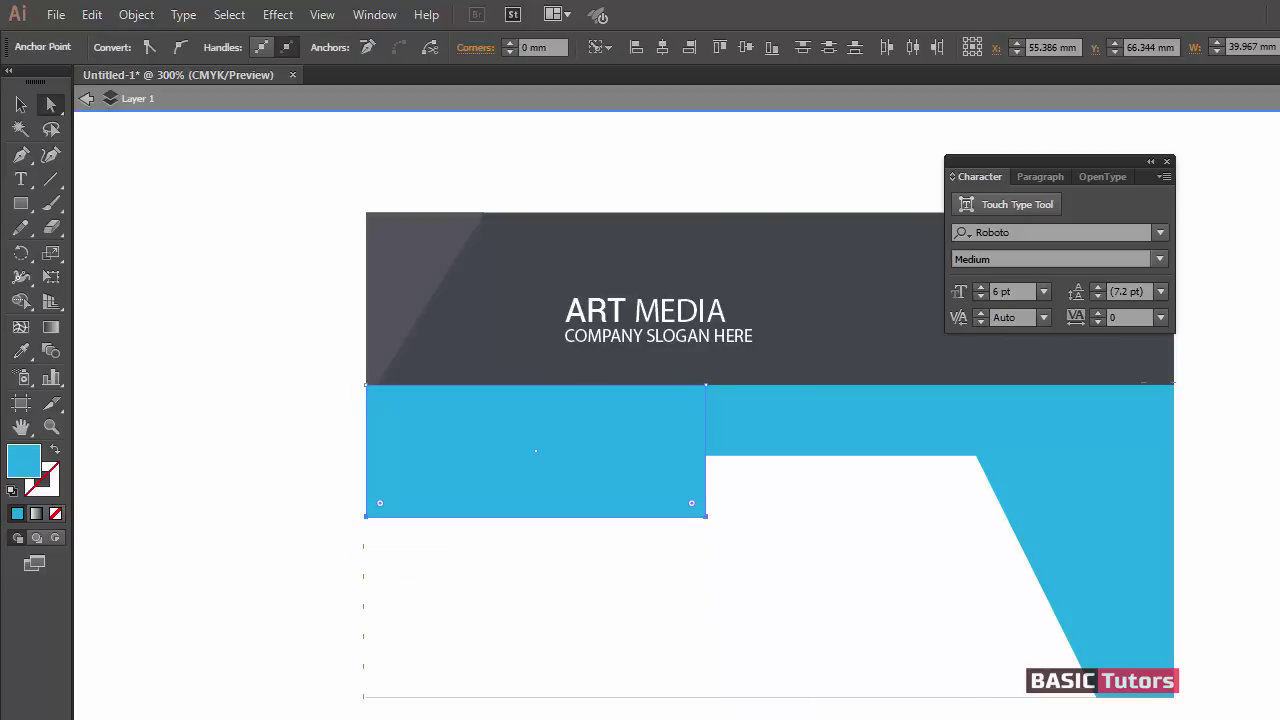
key(Up)
key(Down)
key(Down)
key(Up)
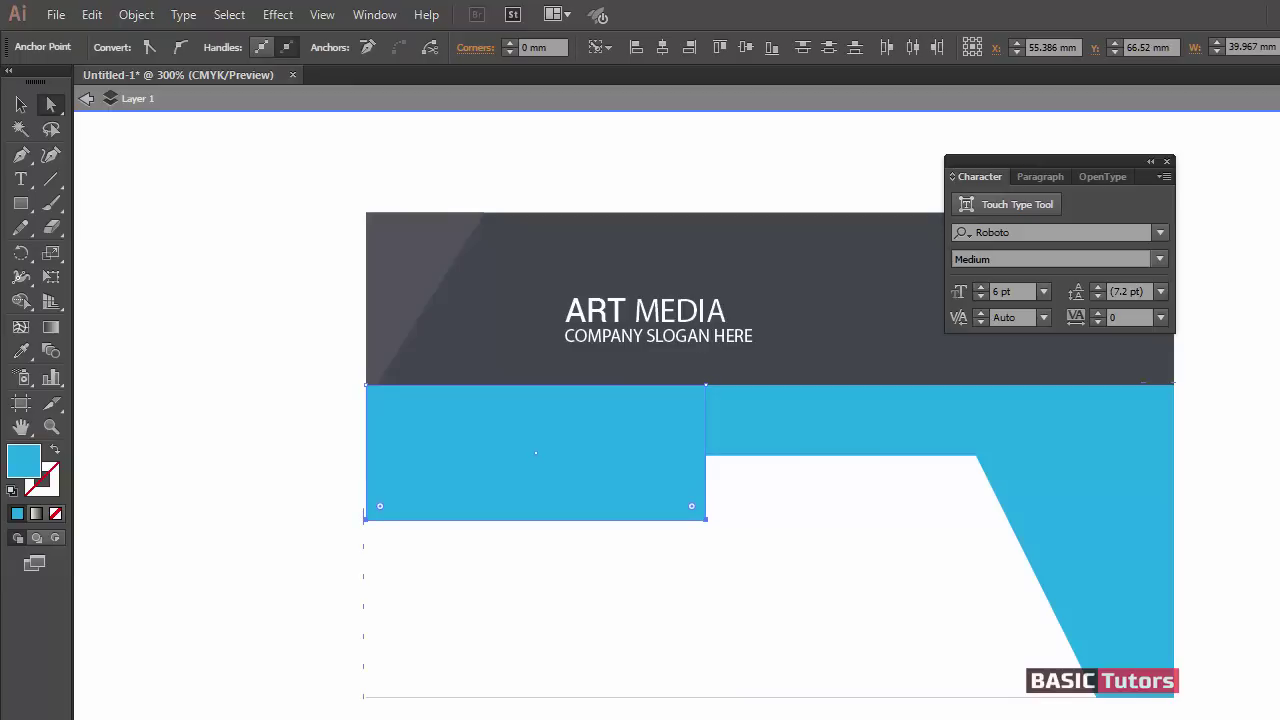
key(Down)
key(Down)
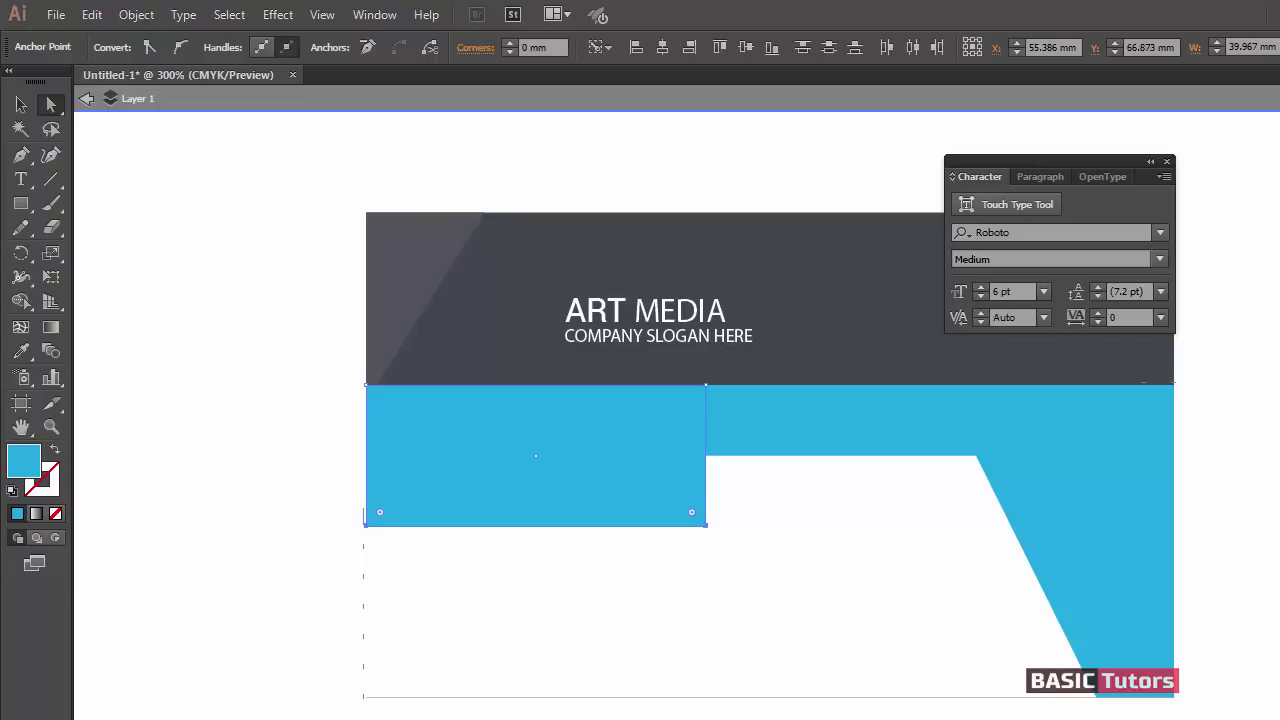
key(Down)
key(Up)
key(Up)
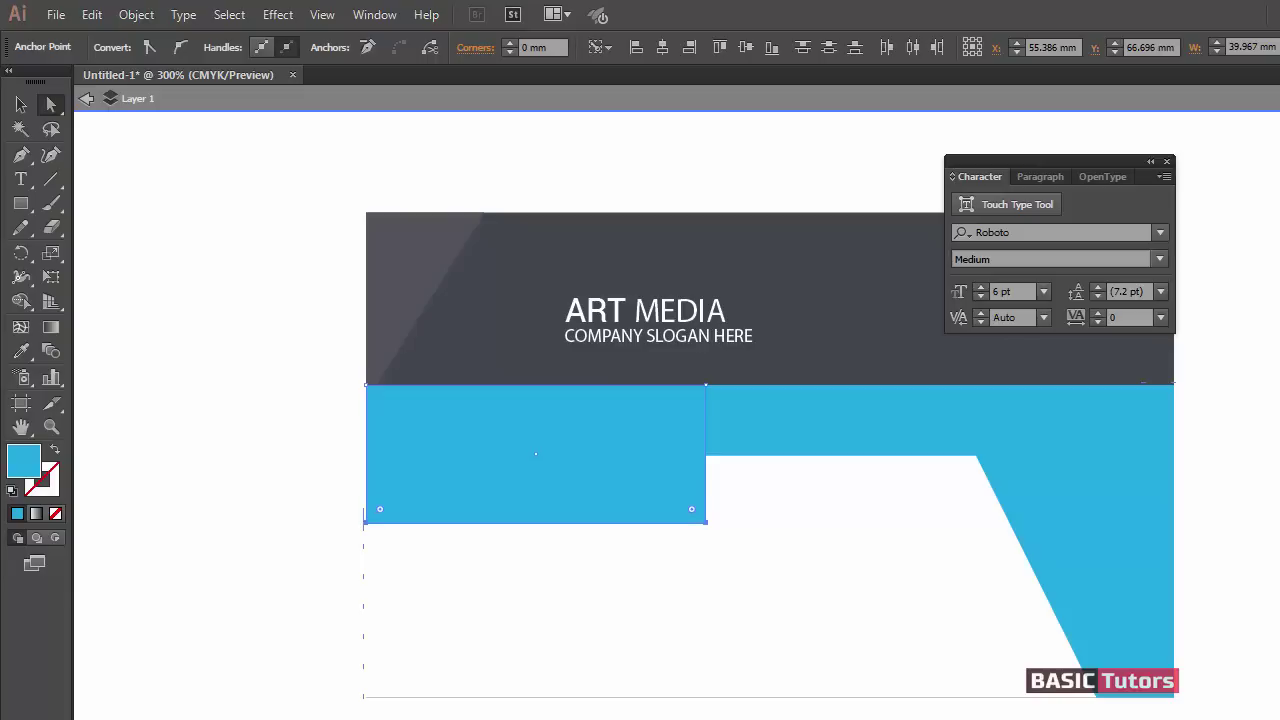
Step: Lower the band's top edge and adjust its bottom edge so it becomes a thin tab
click(366, 385)
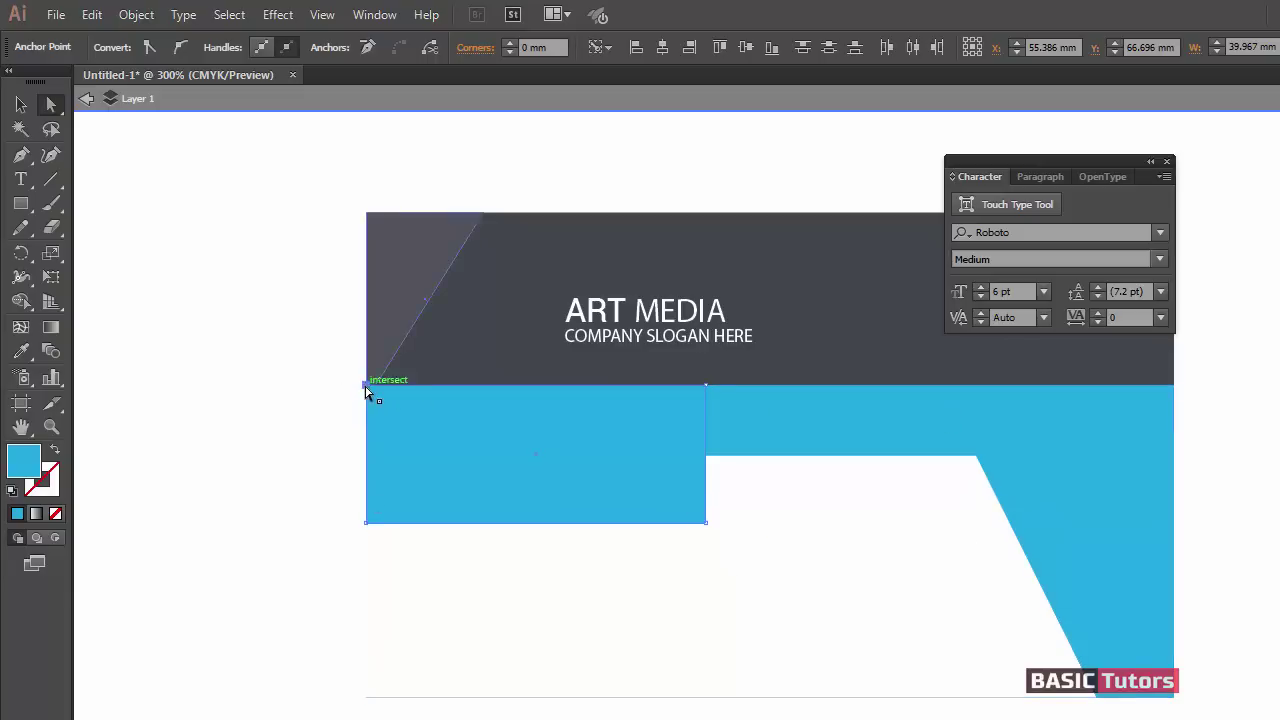
shift+click(706, 385)
key(shift+Down)
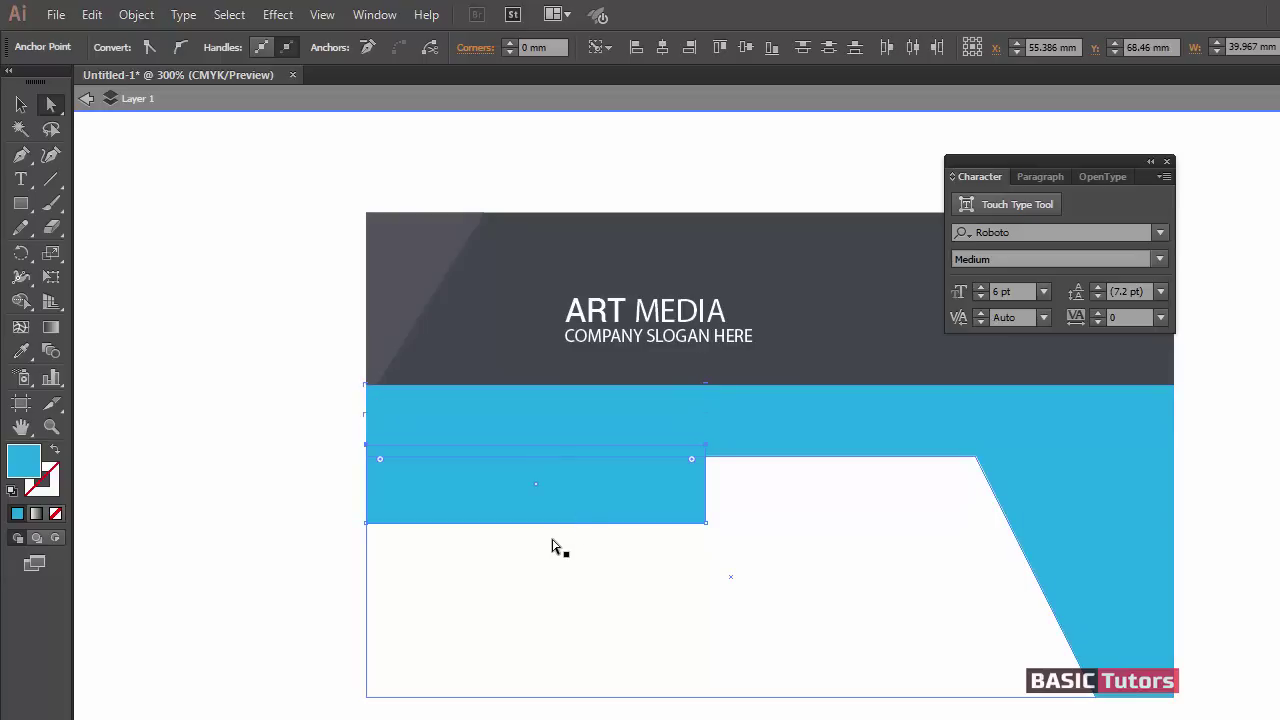
key(Down)
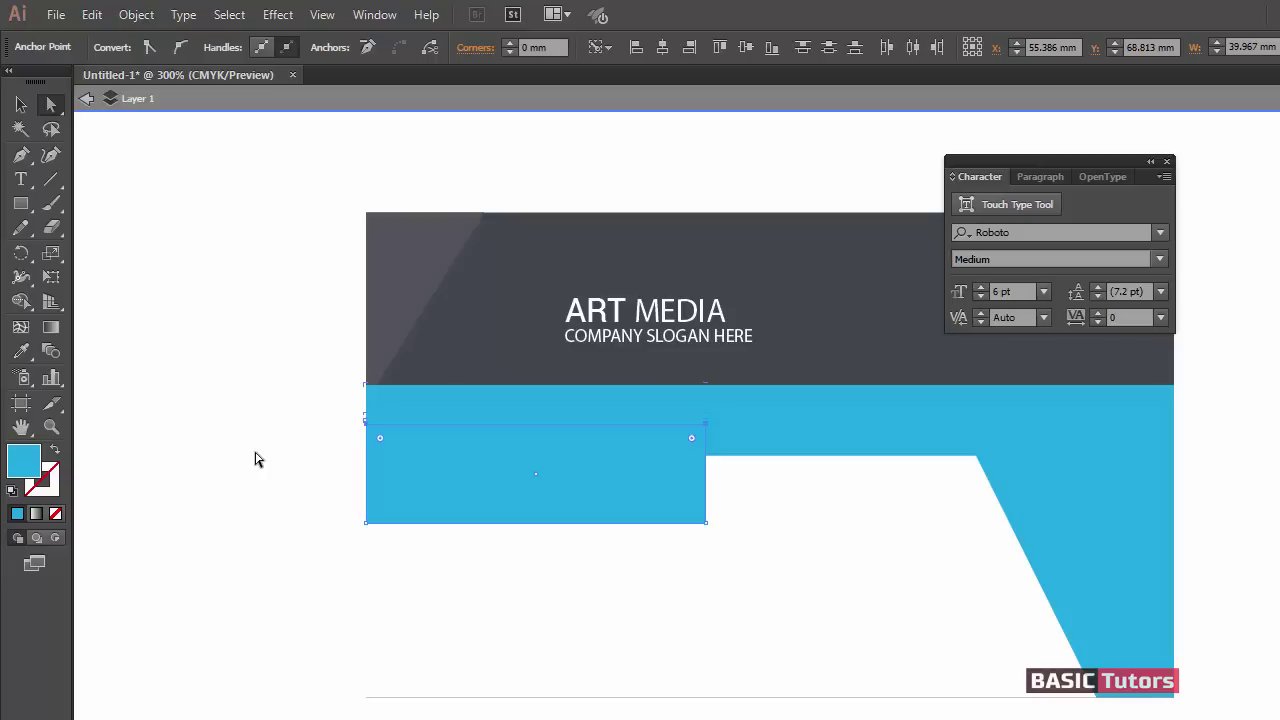
click(335, 417)
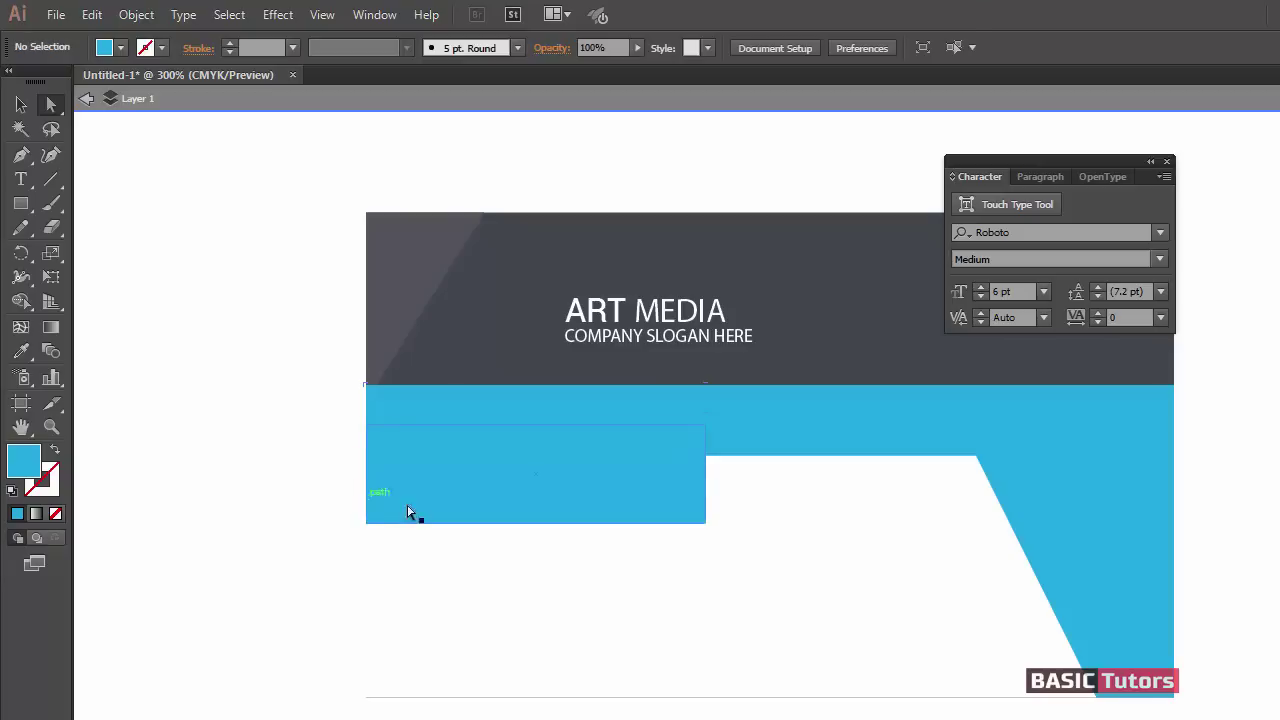
click(366, 522)
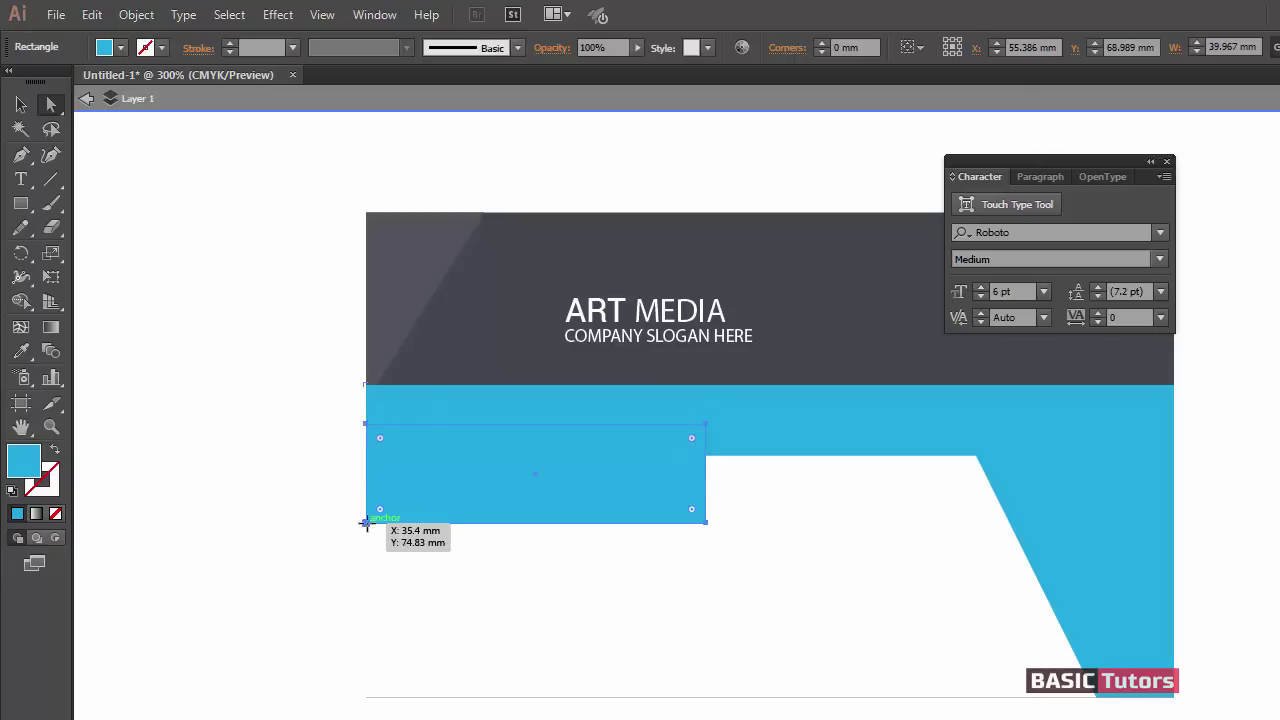
shift+click(706, 522)
key(shift+Up)
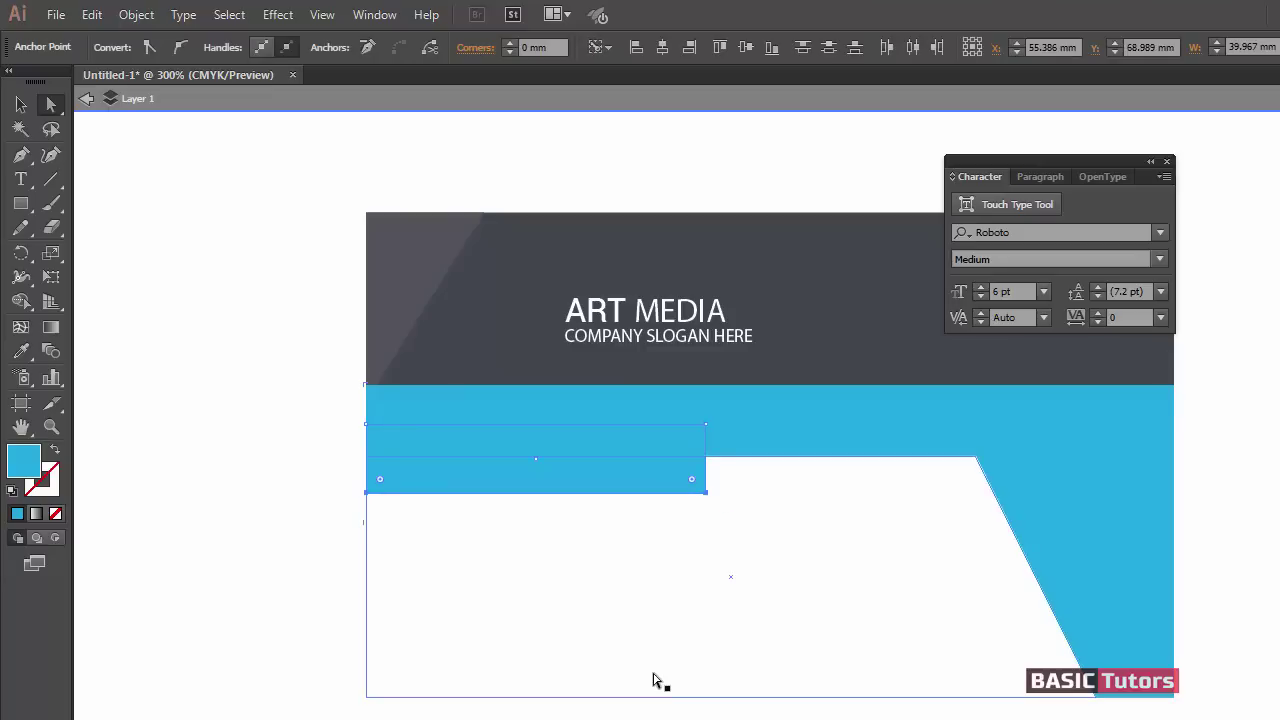
key(Down)
key(Down)
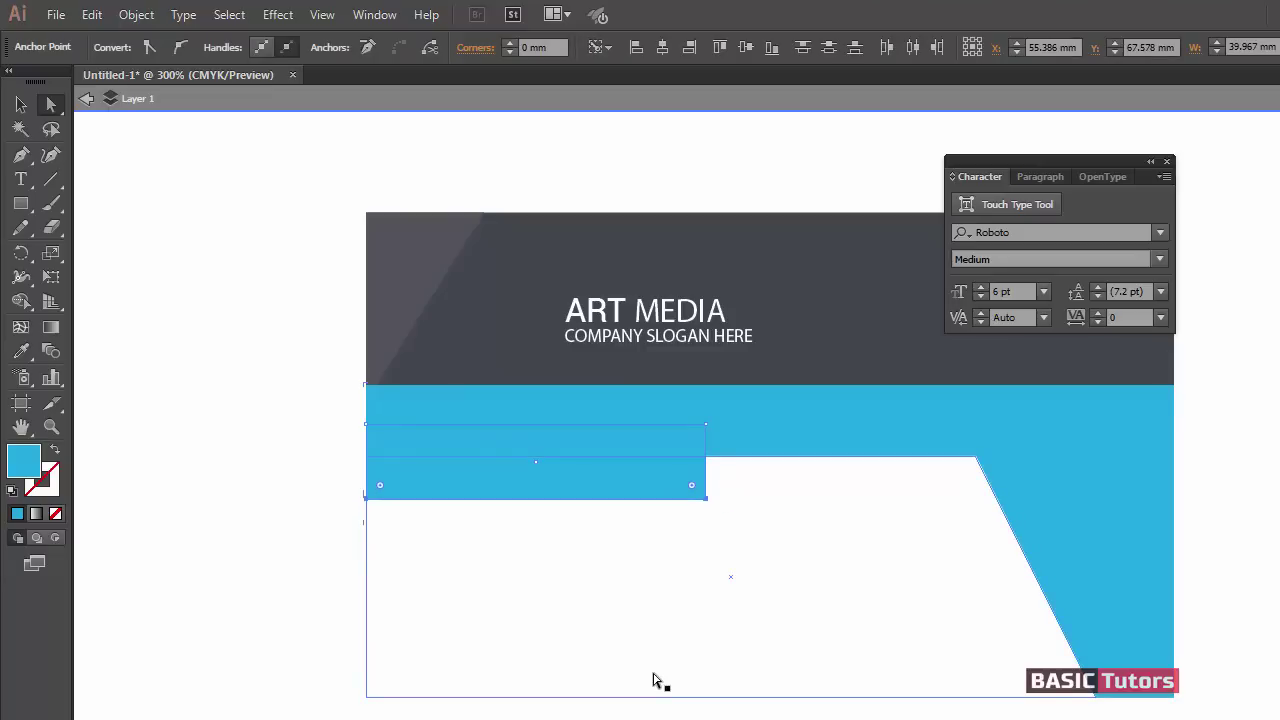
key(Down)
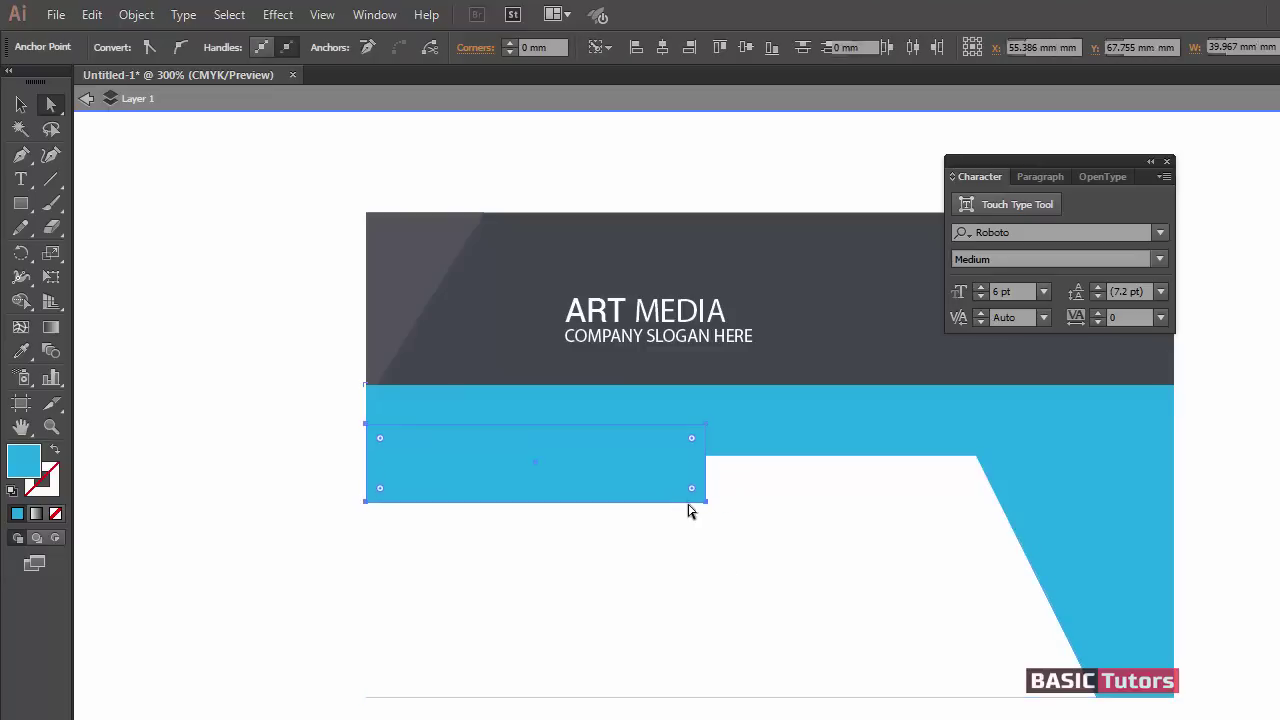
Step: Move the tab's bottom-right anchor left to slant its right edge
click(693, 499)
click(705, 500)
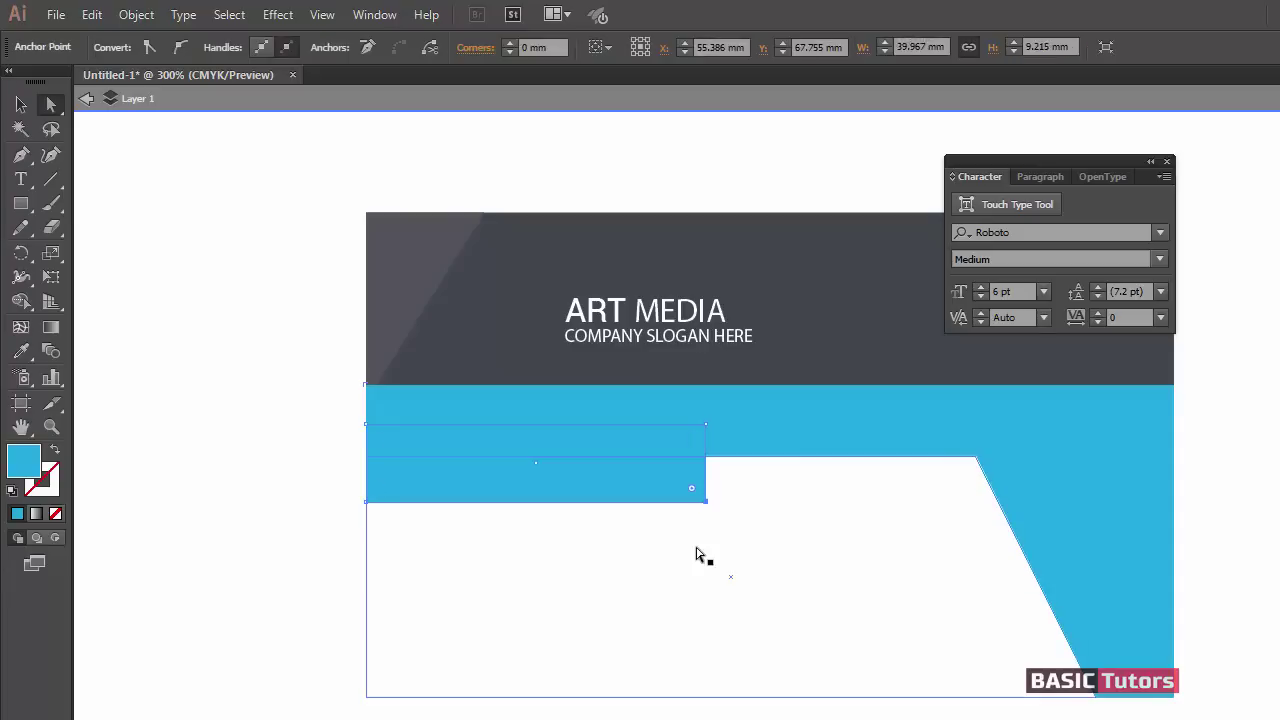
key(shift+Left)
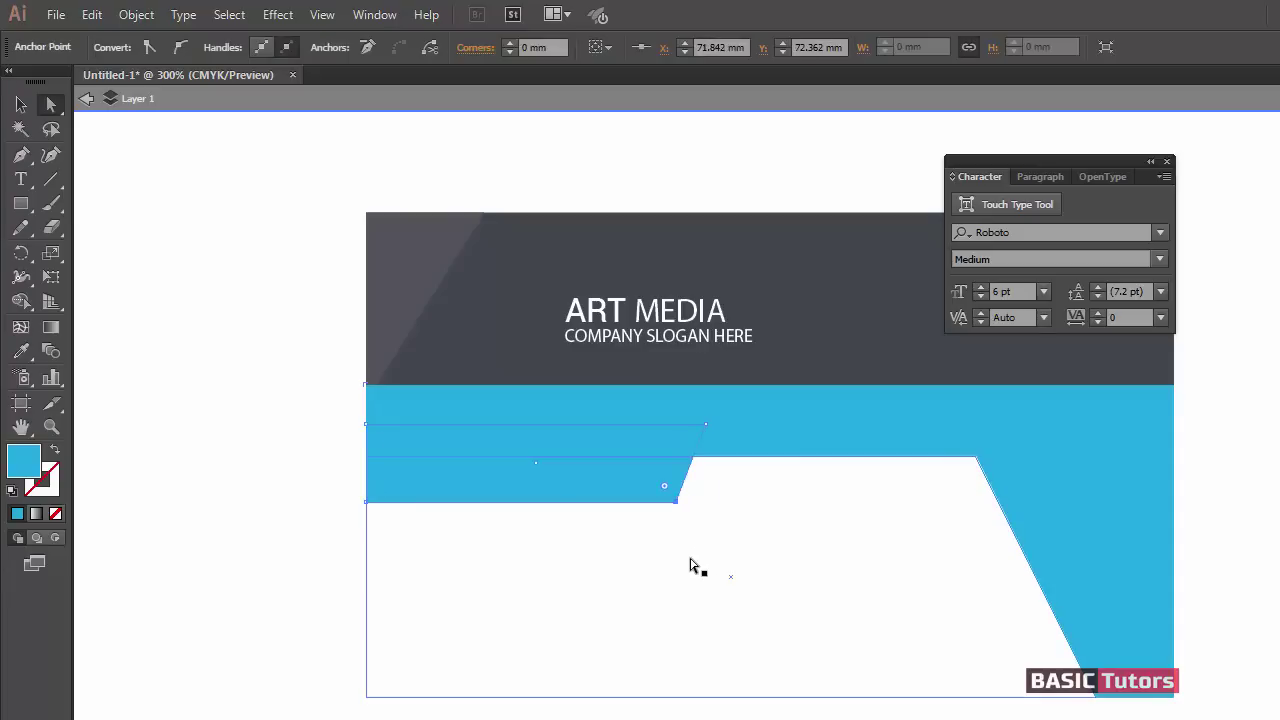
key(shift+Left)
key(ctrl+z)
key(ctrl+z)
key(shift+Left)
key(Left)
Step: Fill the slanted tab with dark navy C79 M68 Y55 instead of cyan
double_click(14, 462)
click(994, 477)
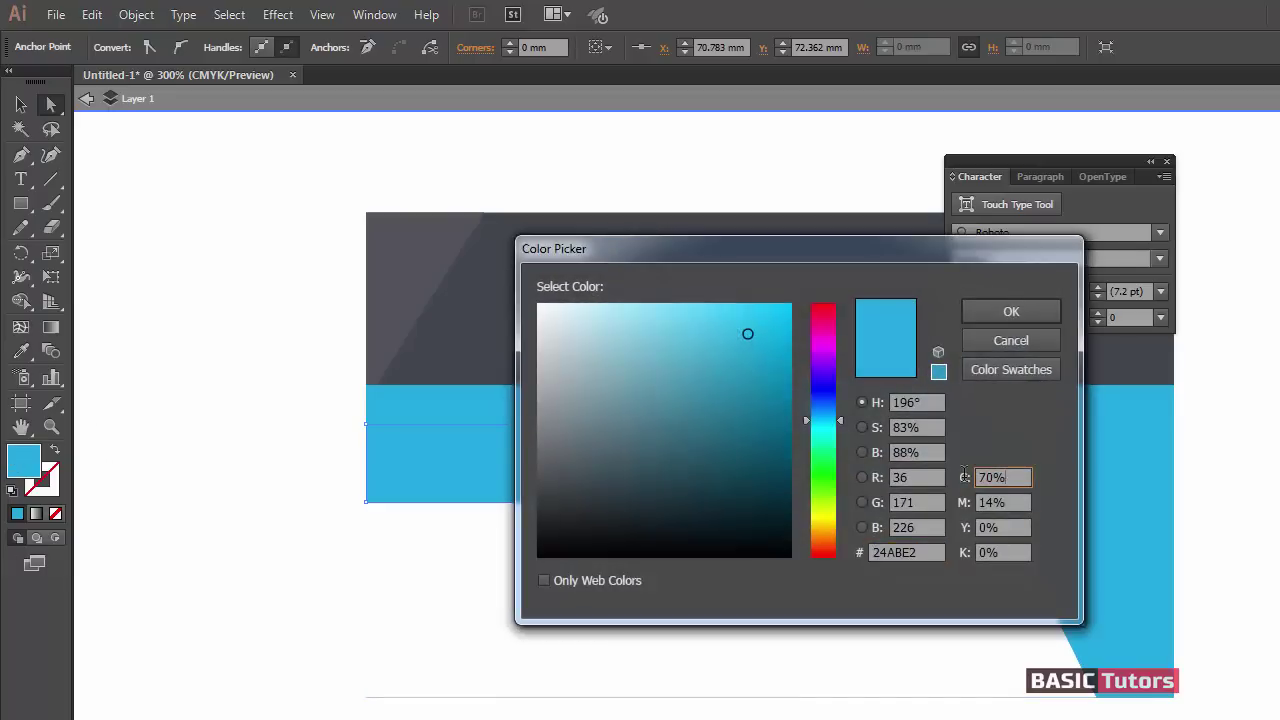
text(79)
key(Tab)
text(68)
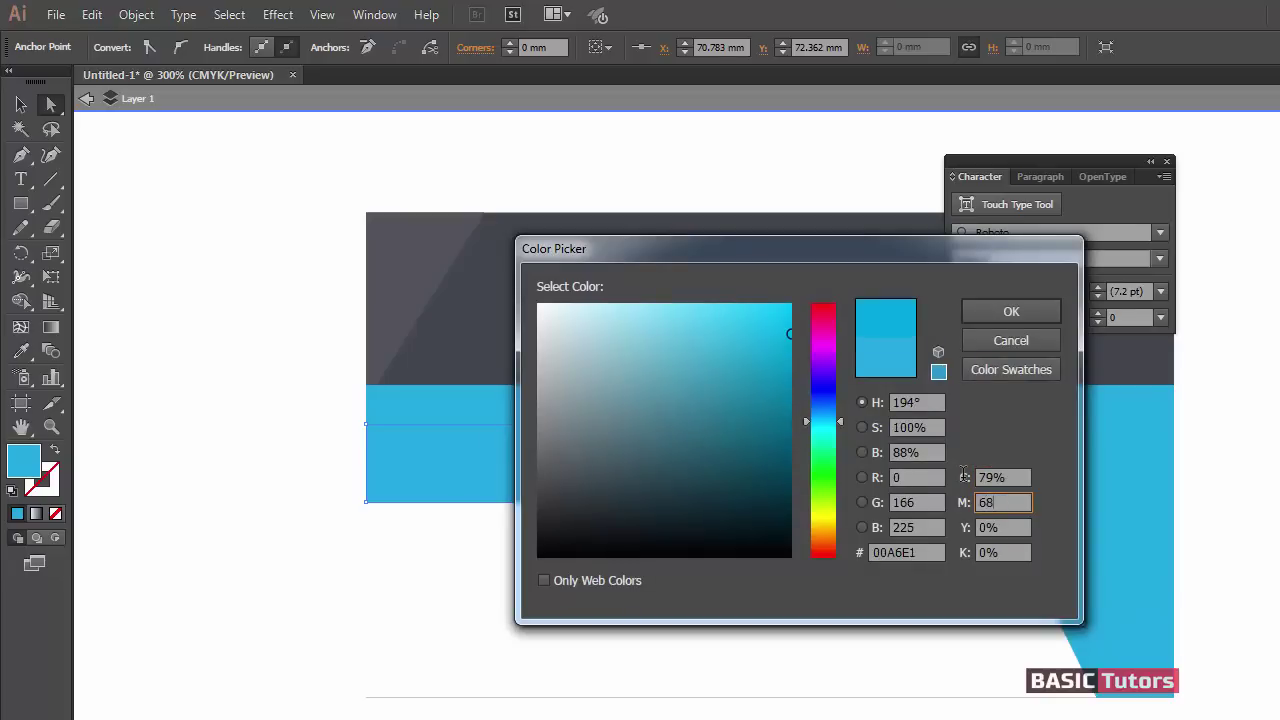
key(Tab)
text(55)
key(Tab)
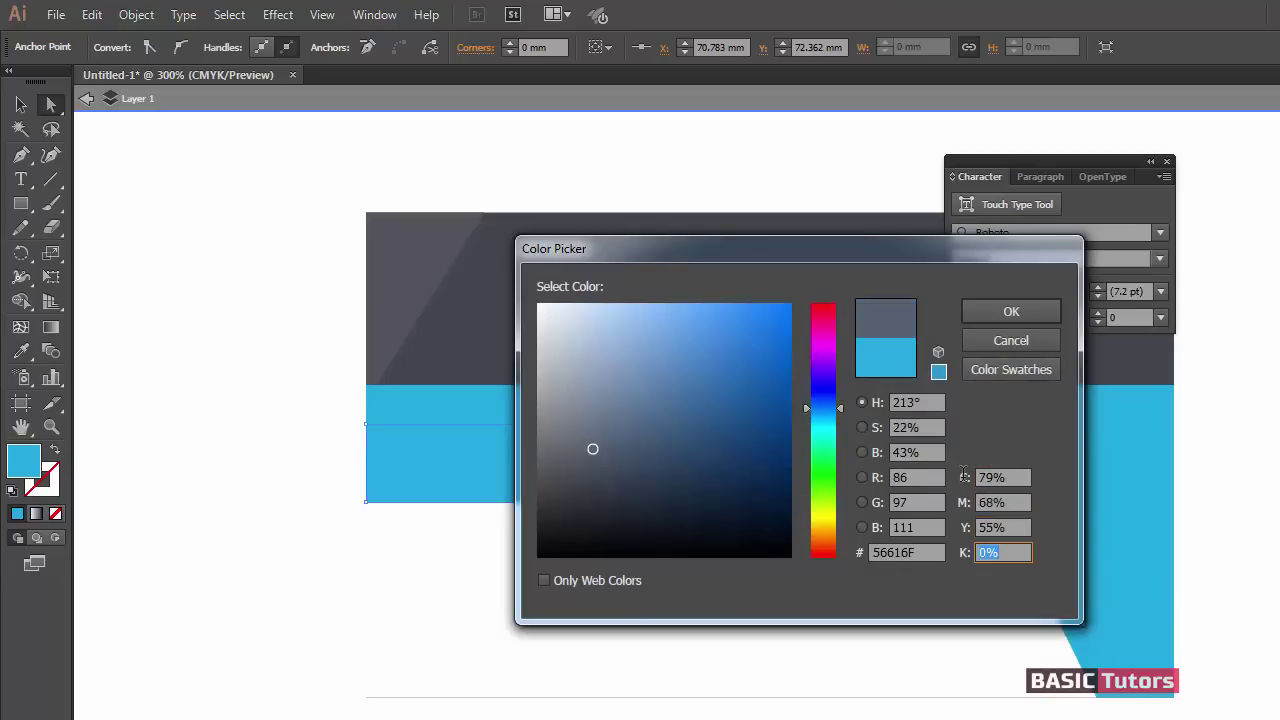
text(50)
key(Tab)
key(Return)
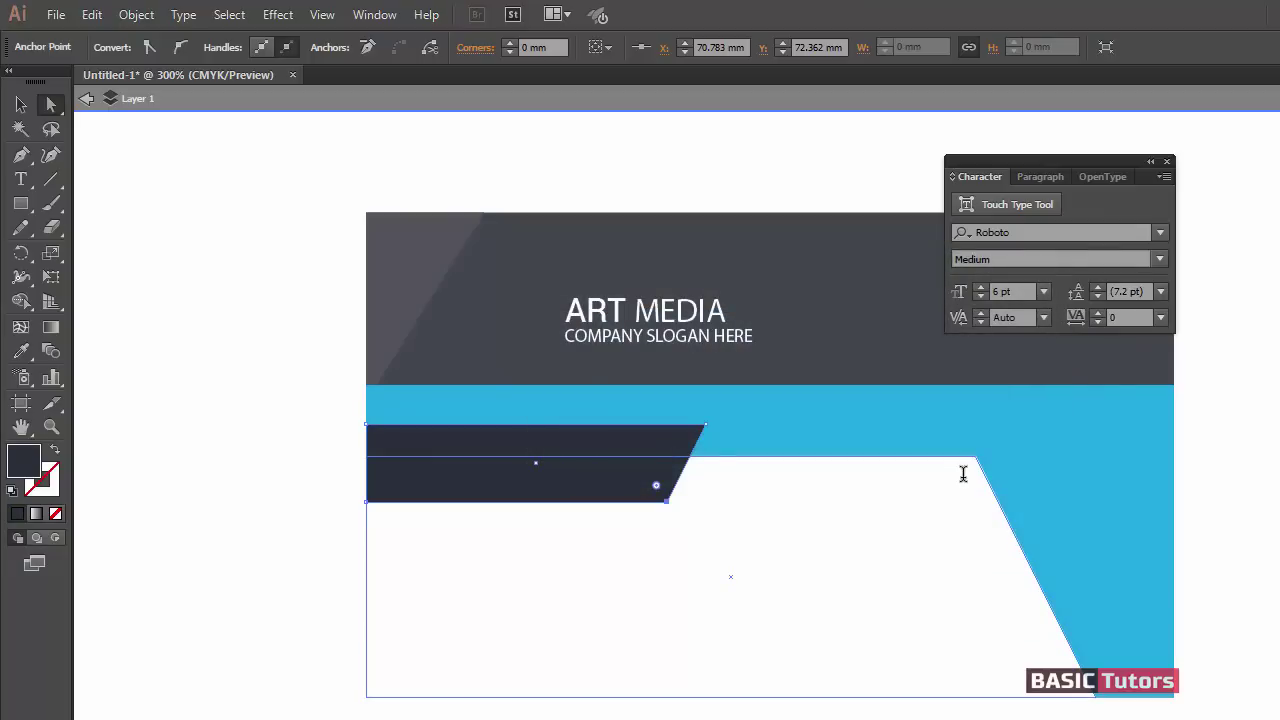
Step: Zoom into the tab's top-right gap and draw a three-point triangle filling it with the Pen tool
click(18, 105)
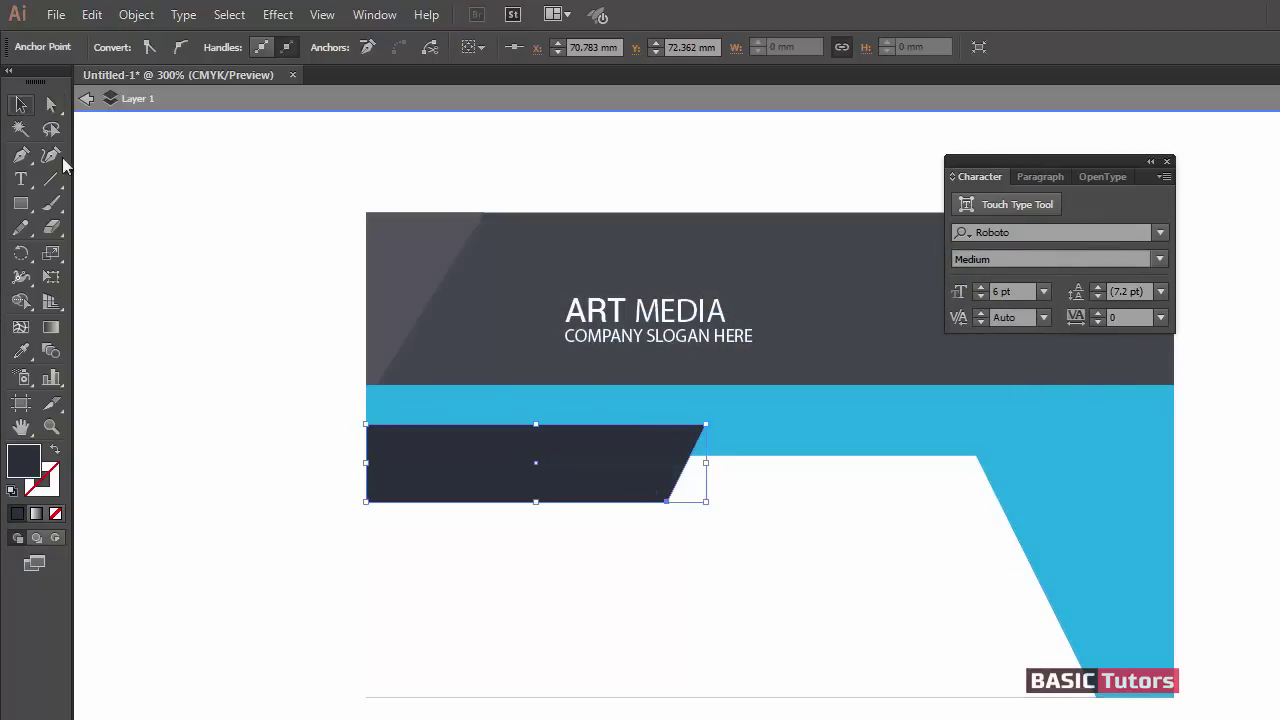
click(132, 324)
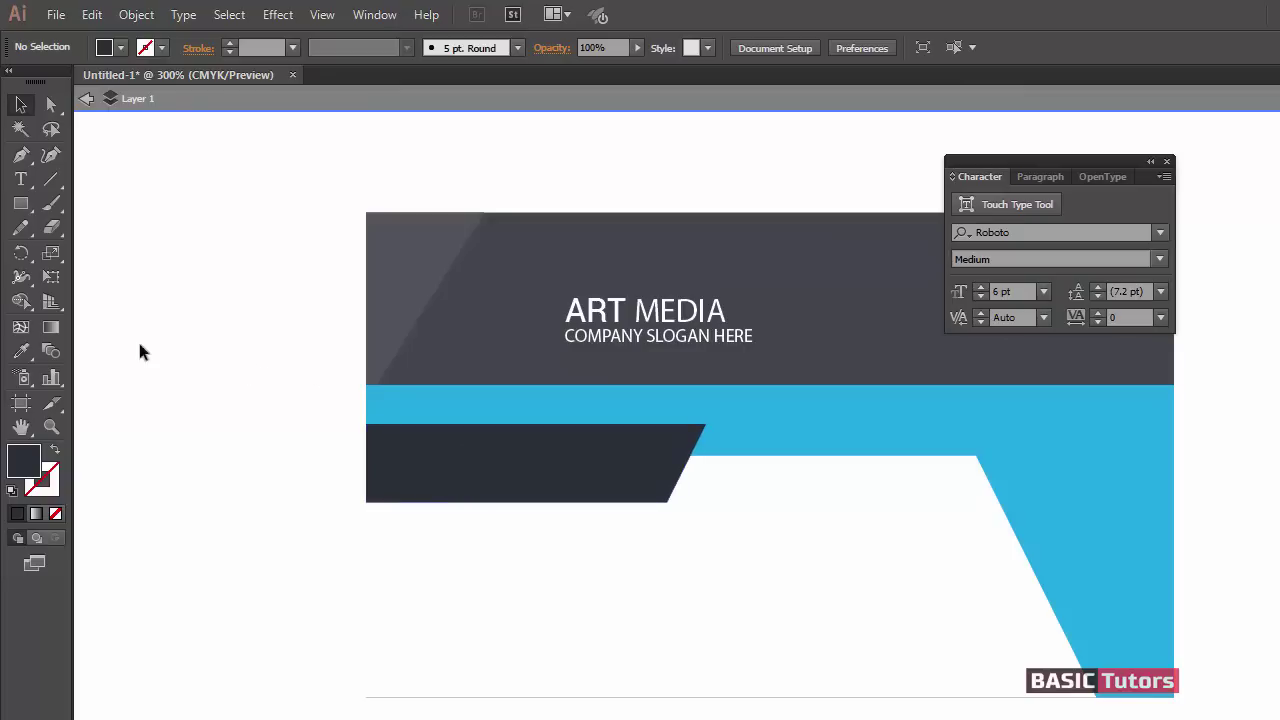
key(z)
drag(598, 424, 823, 538)
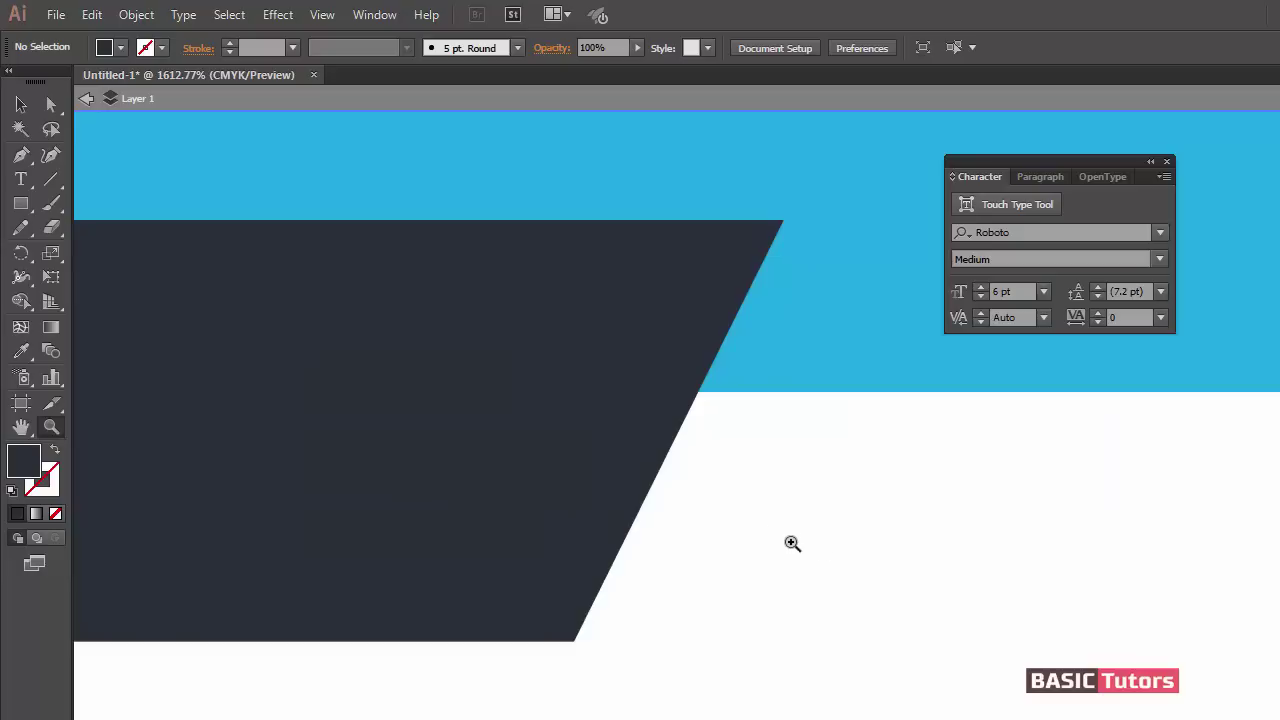
click(21, 155)
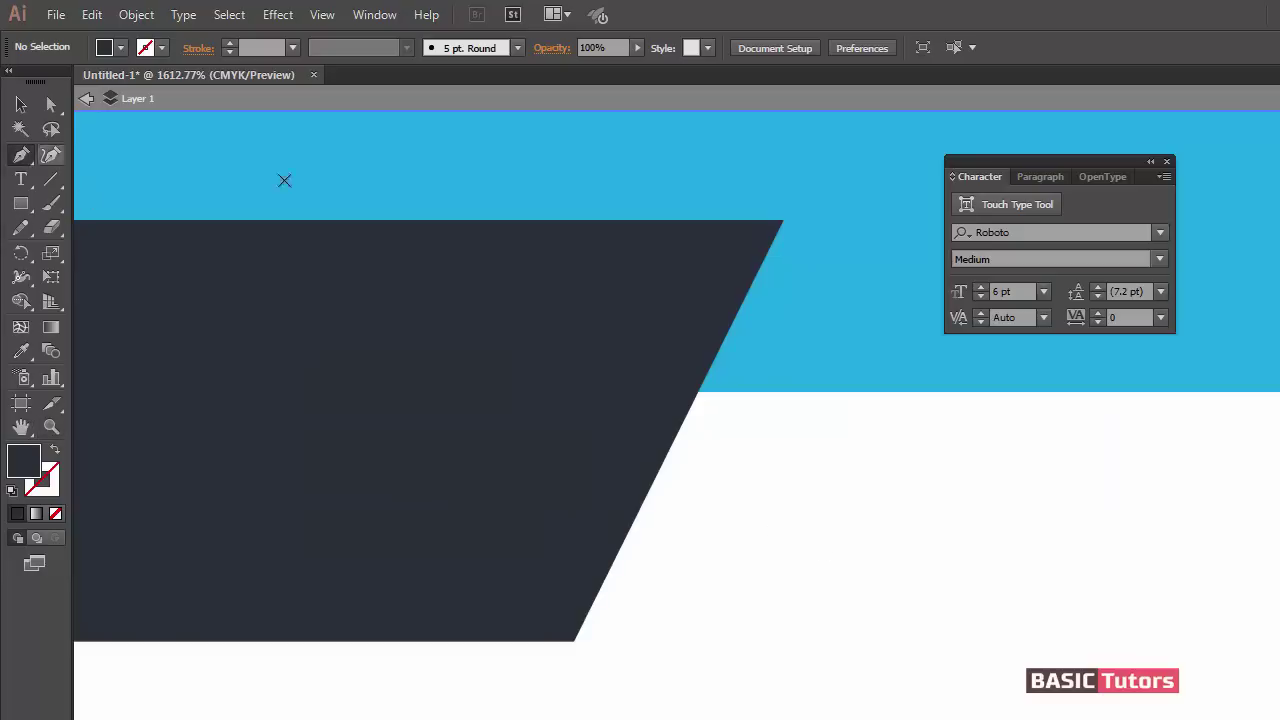
click(785, 220)
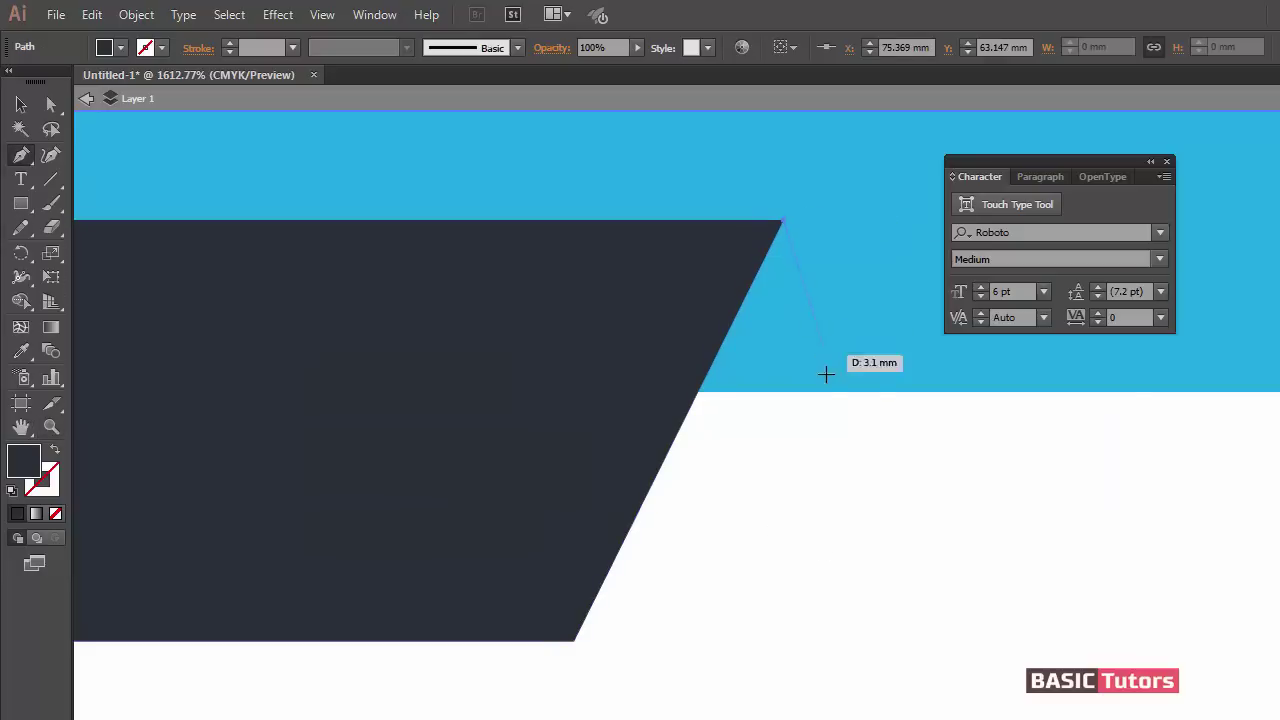
click(830, 393)
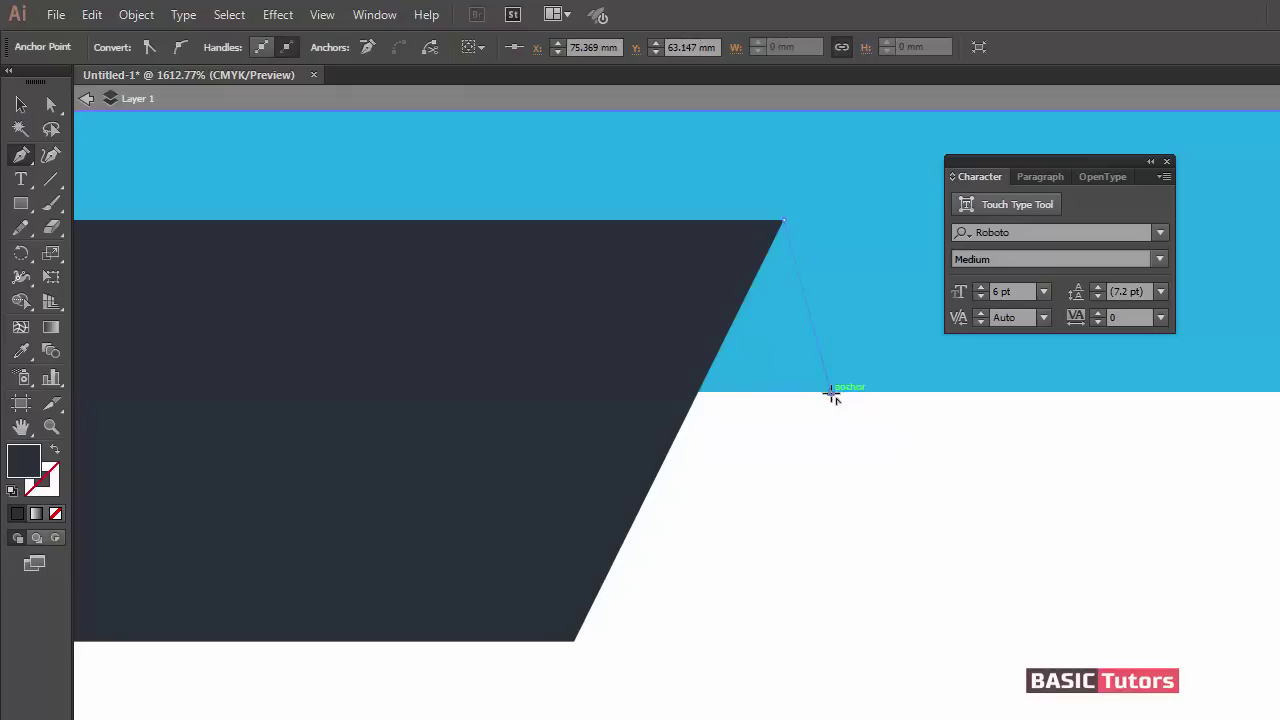
click(699, 393)
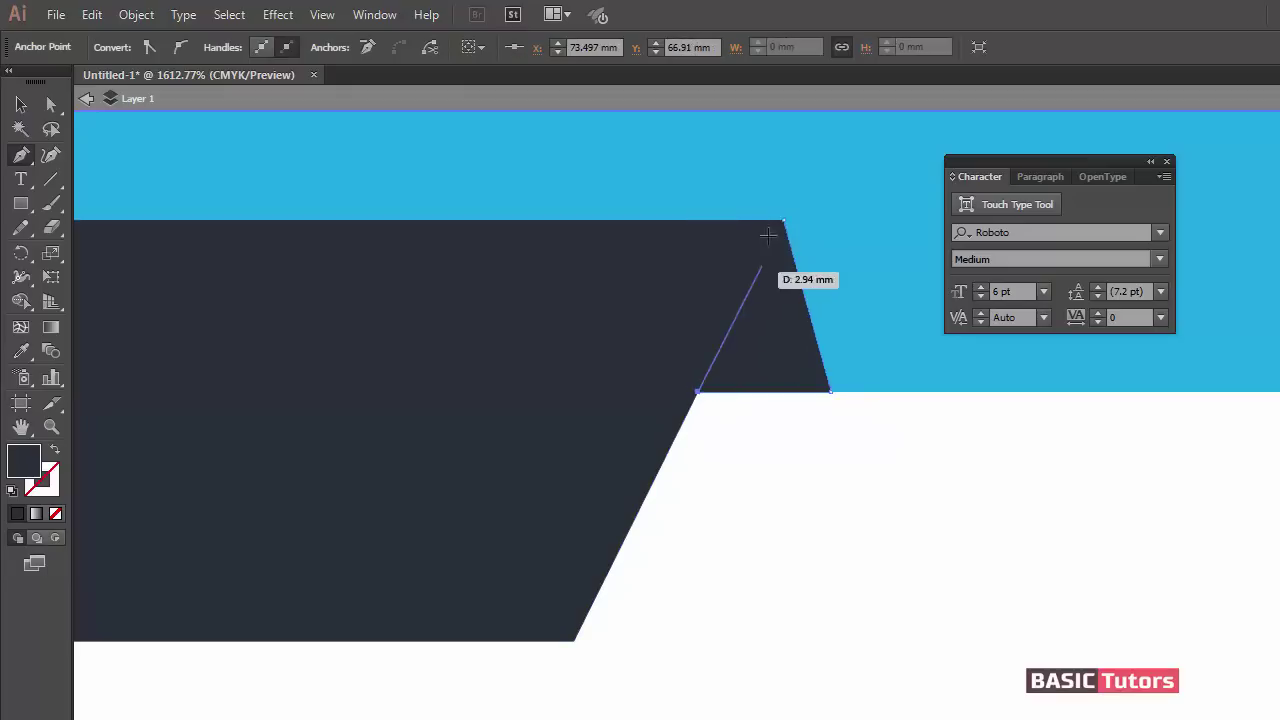
click(785, 220)
click(21, 104)
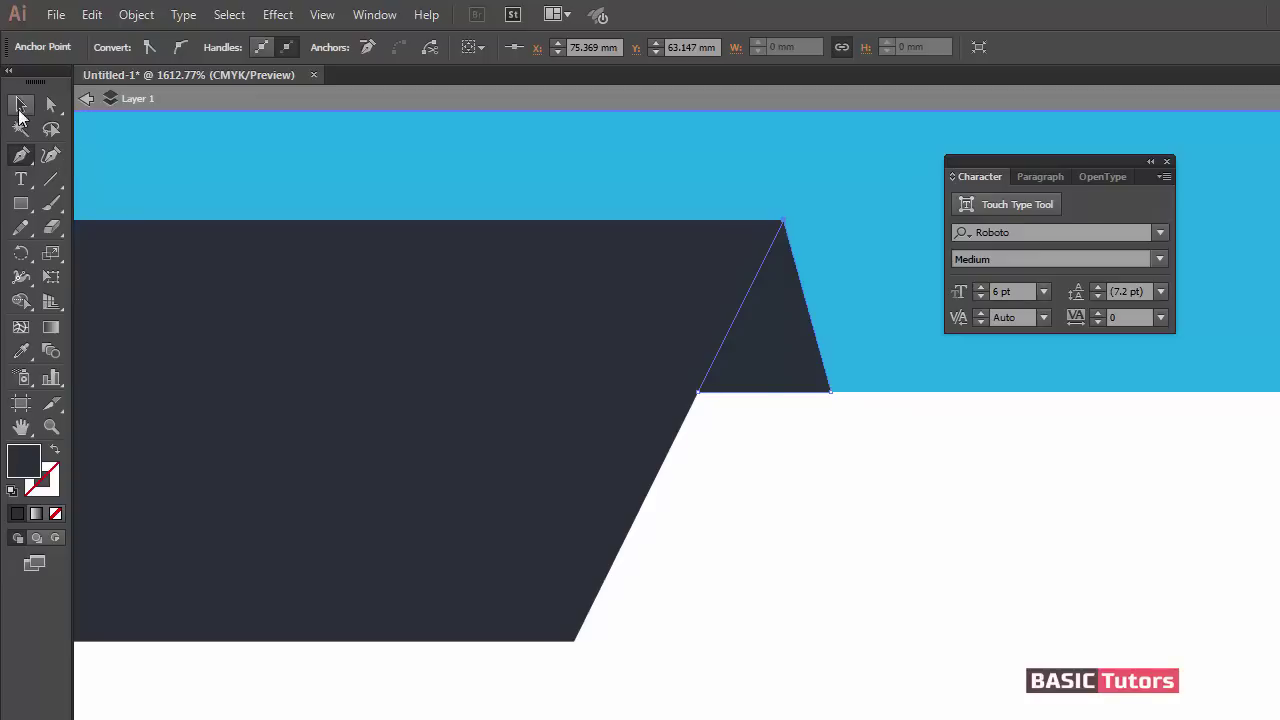
Step: Fill the triangle with blue C100 M50 Y0 K0
double_click(24, 461)
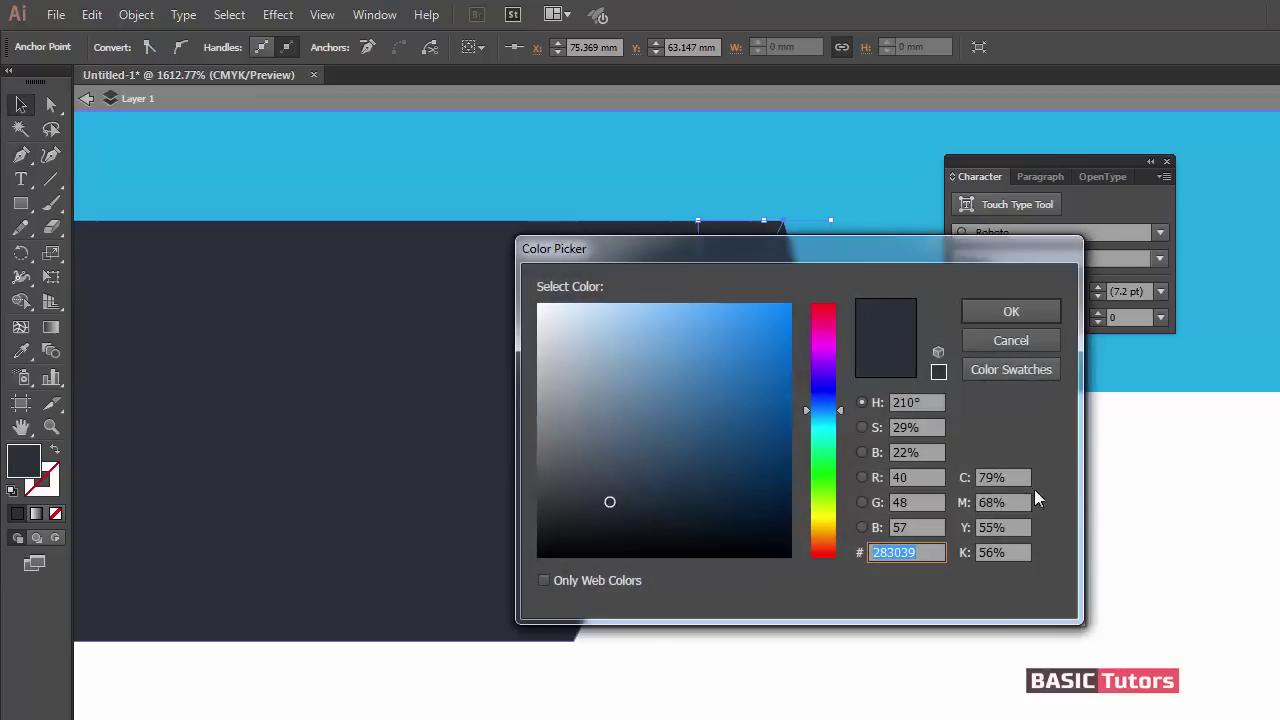
click(1005, 477)
text(100)
key(Tab)
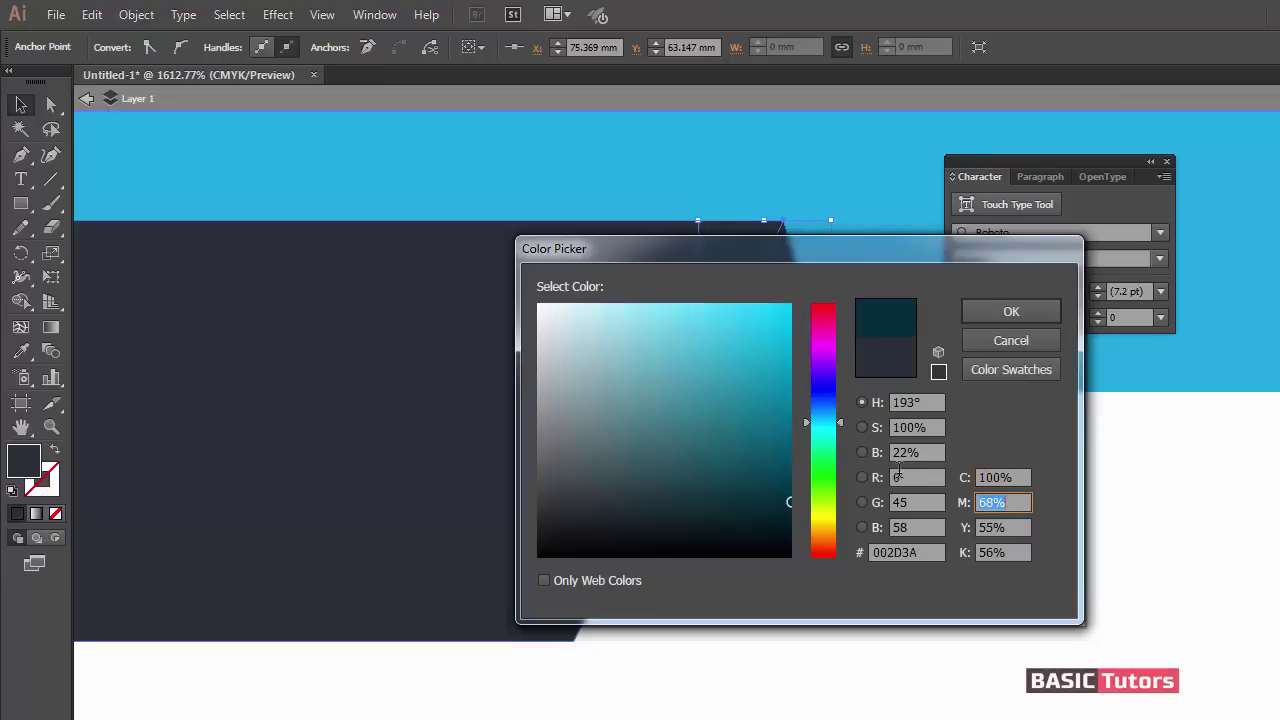
text(50)
key(Tab)
text(0)
key(Tab)
text(0)
key(Return)
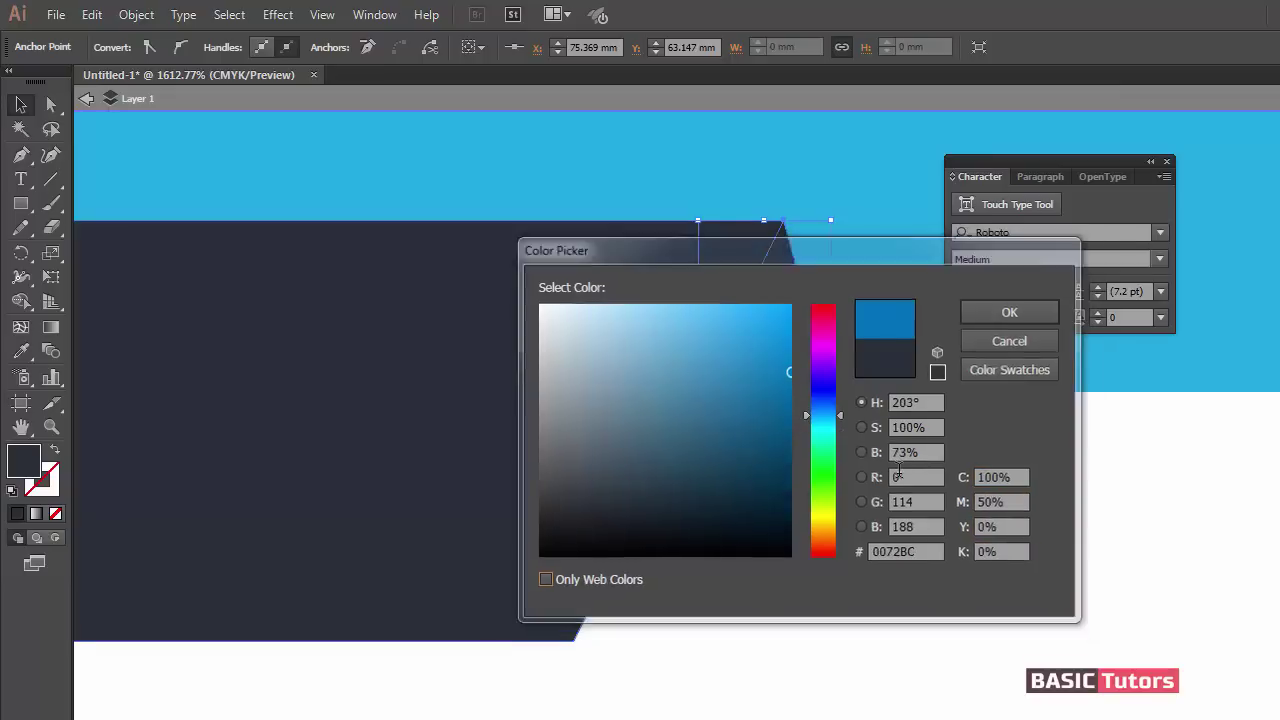
Step: Deselect, zoom out and scroll to view the whole card header
click(897, 469)
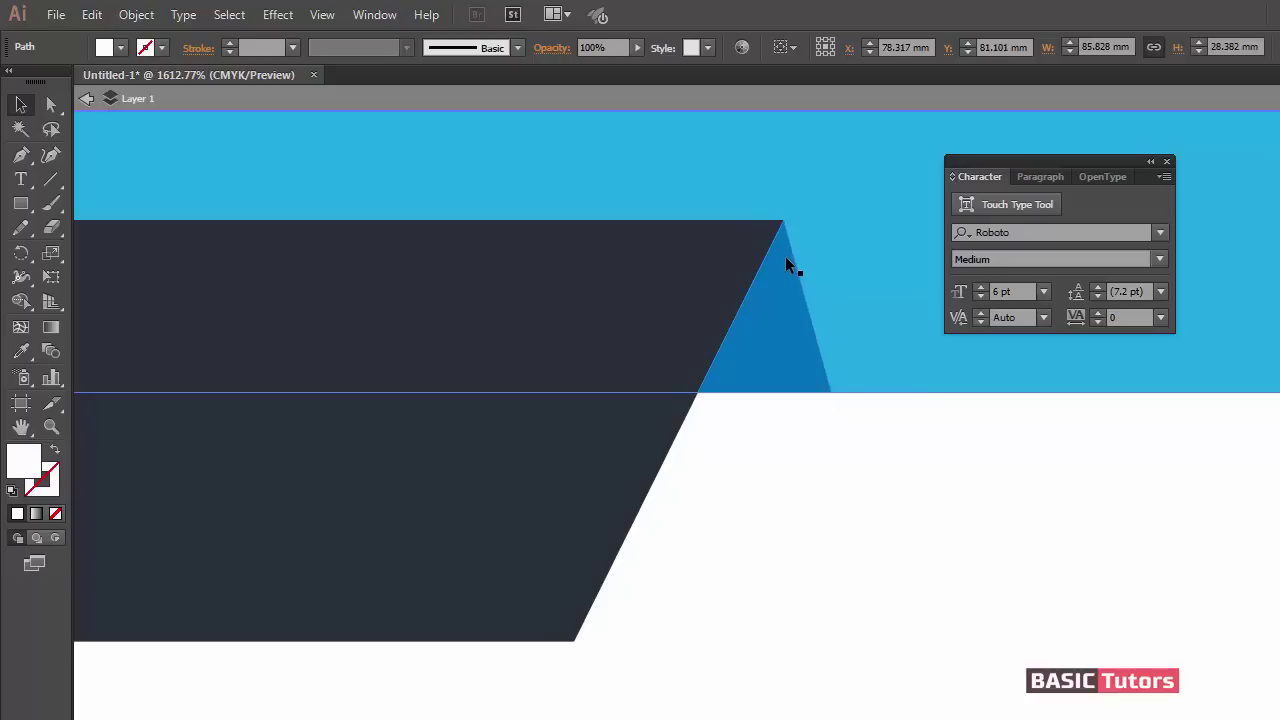
key(ctrl+minus)
key(ctrl+minus)
key(ctrl+minus)
key(ctrl+minus)
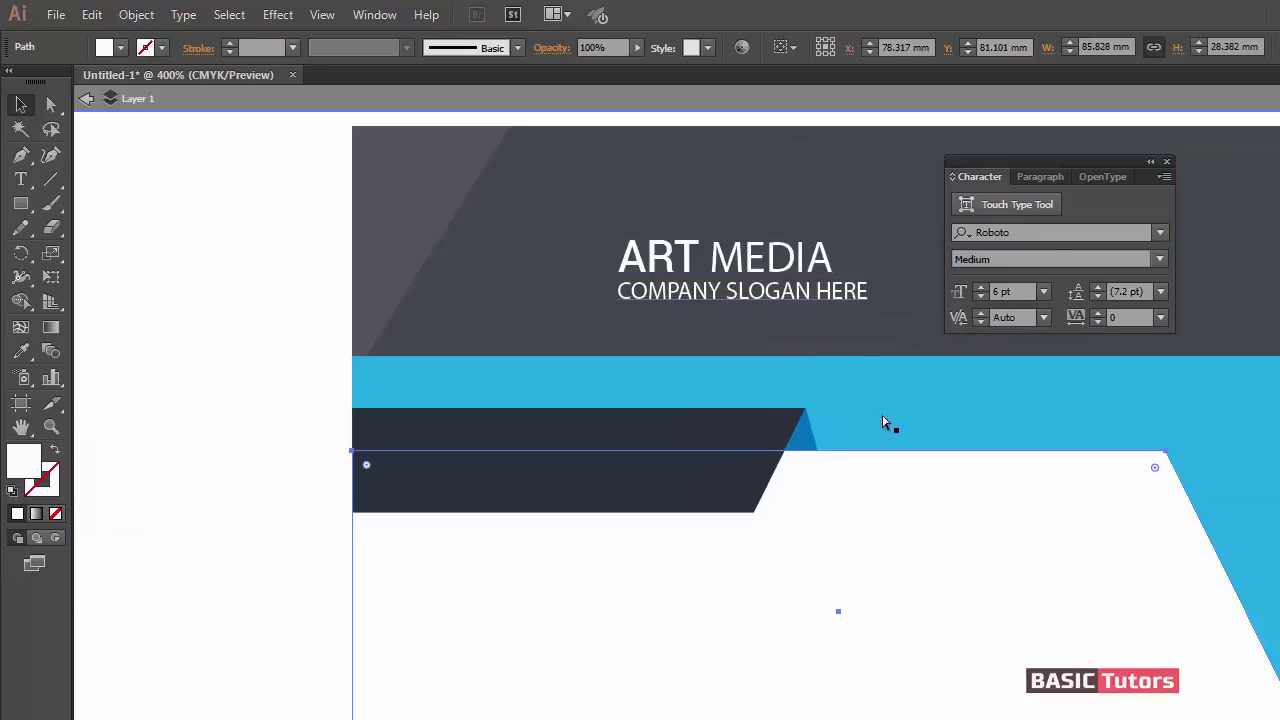
key(ctrl+minus)
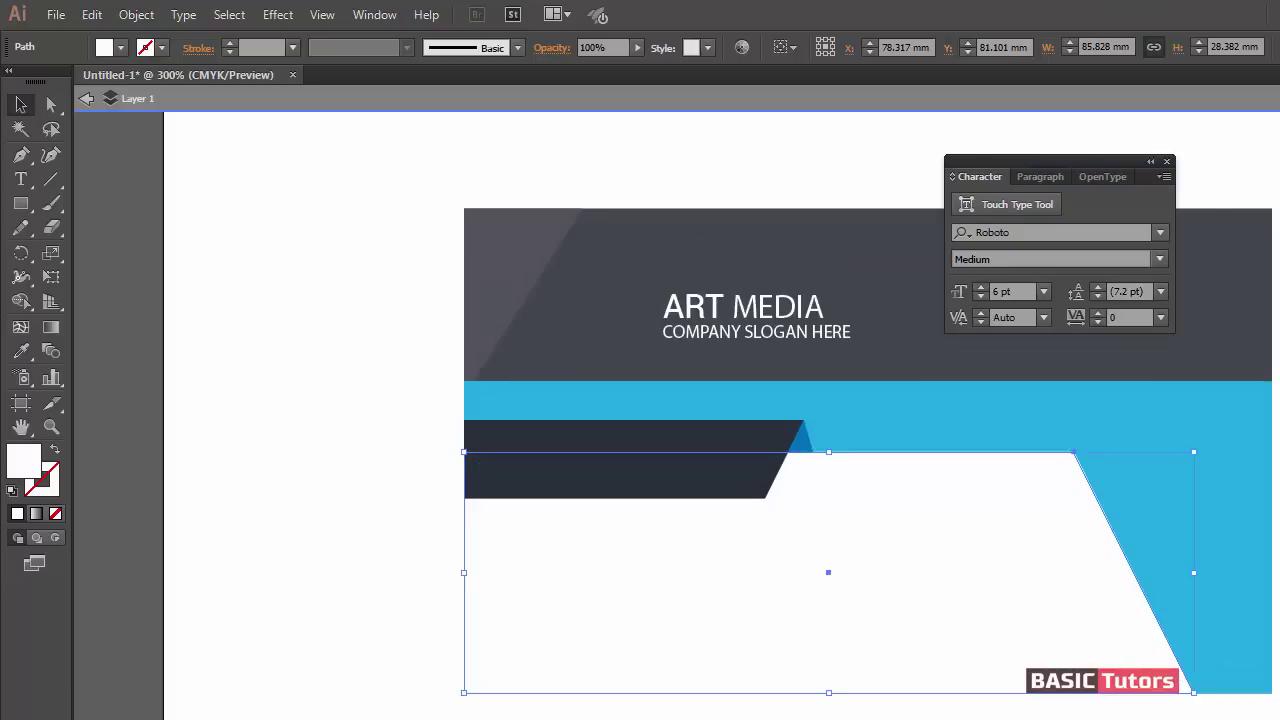
scroll(1258, 650, right, 2)
scroll(1258, 650, right, 2)
scroll(1258, 650, right, 2)
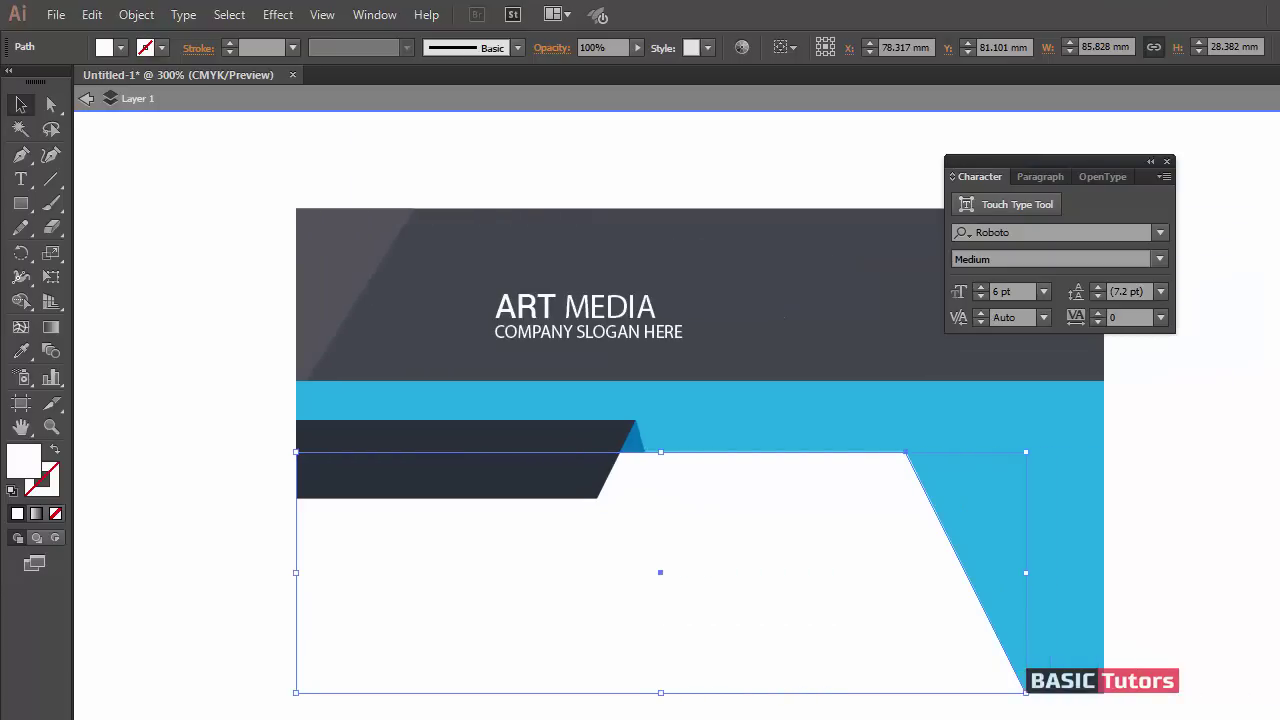
scroll(1258, 650, right, 2)
click(1221, 575)
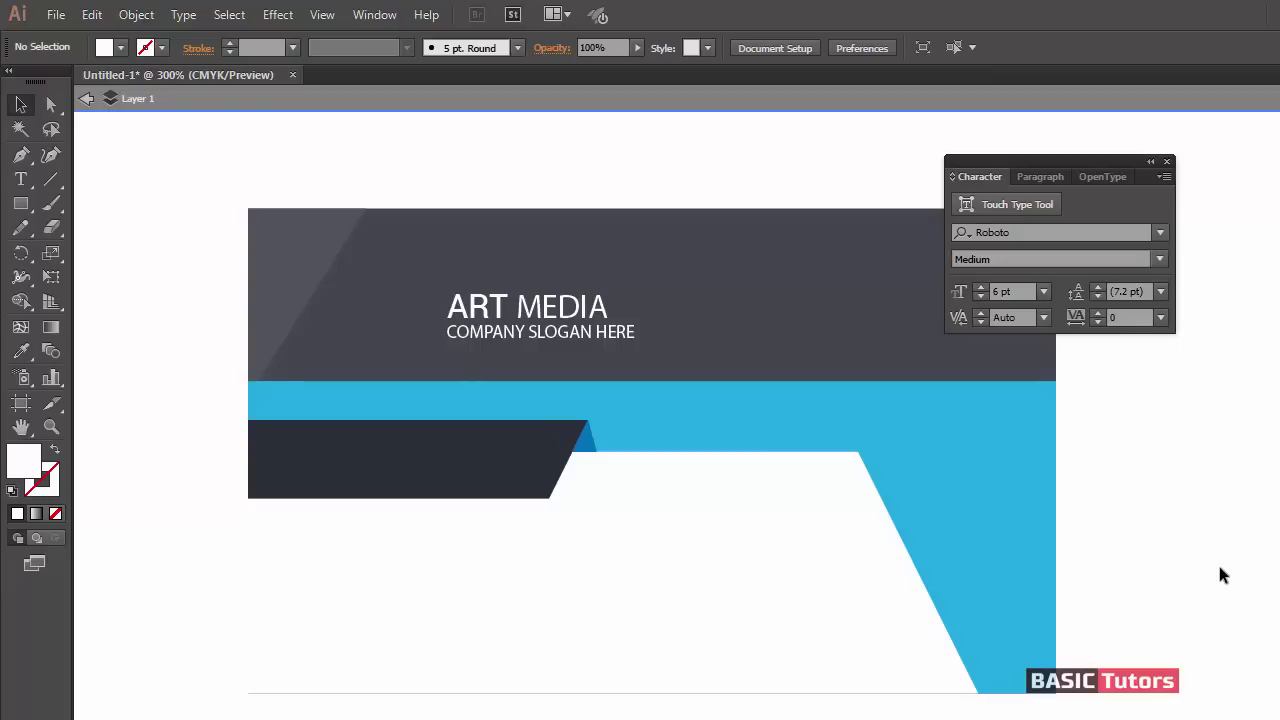
click(462, 313)
drag(462, 313, 354, 462)
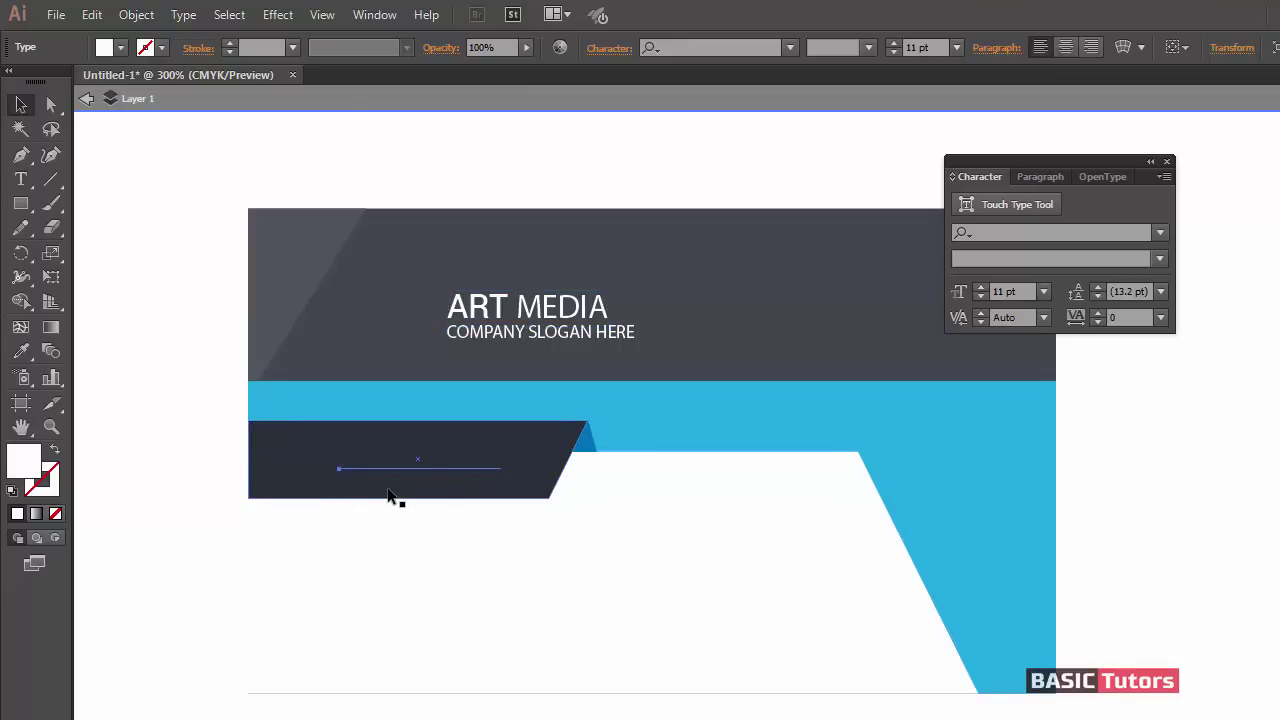
click(146, 430)
key(t)
click(342, 465)
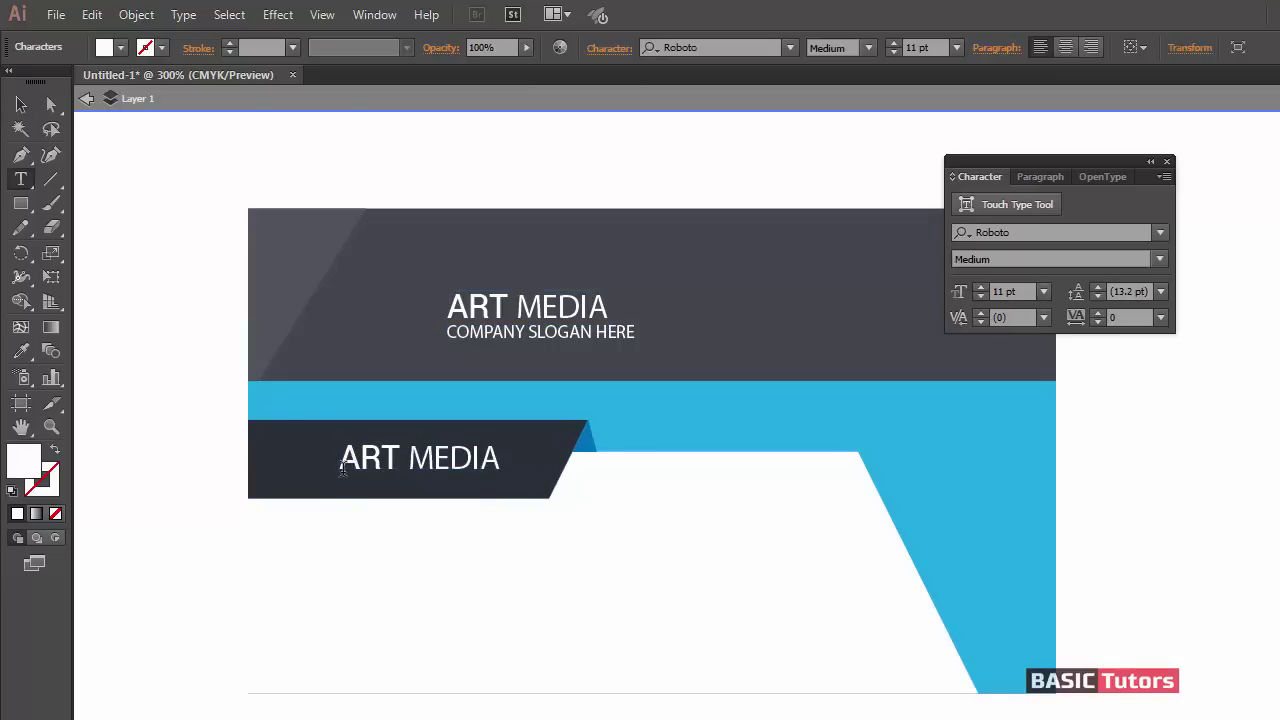
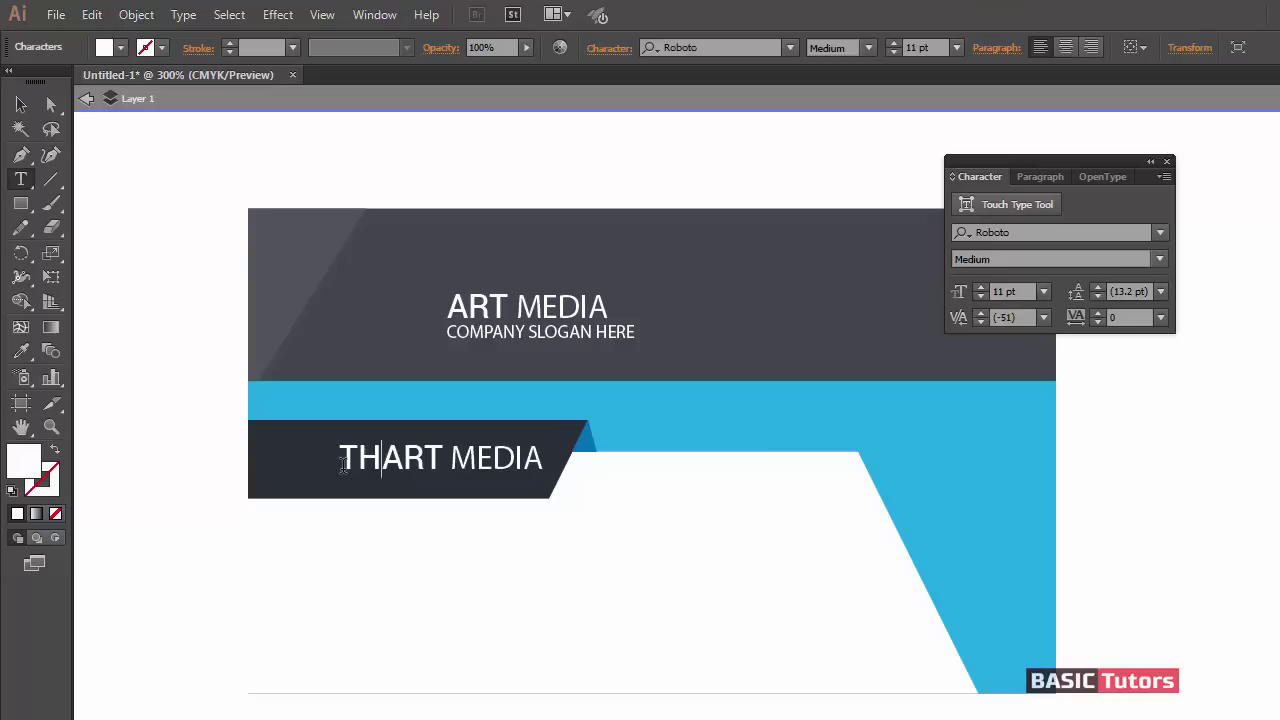
key(Delete)
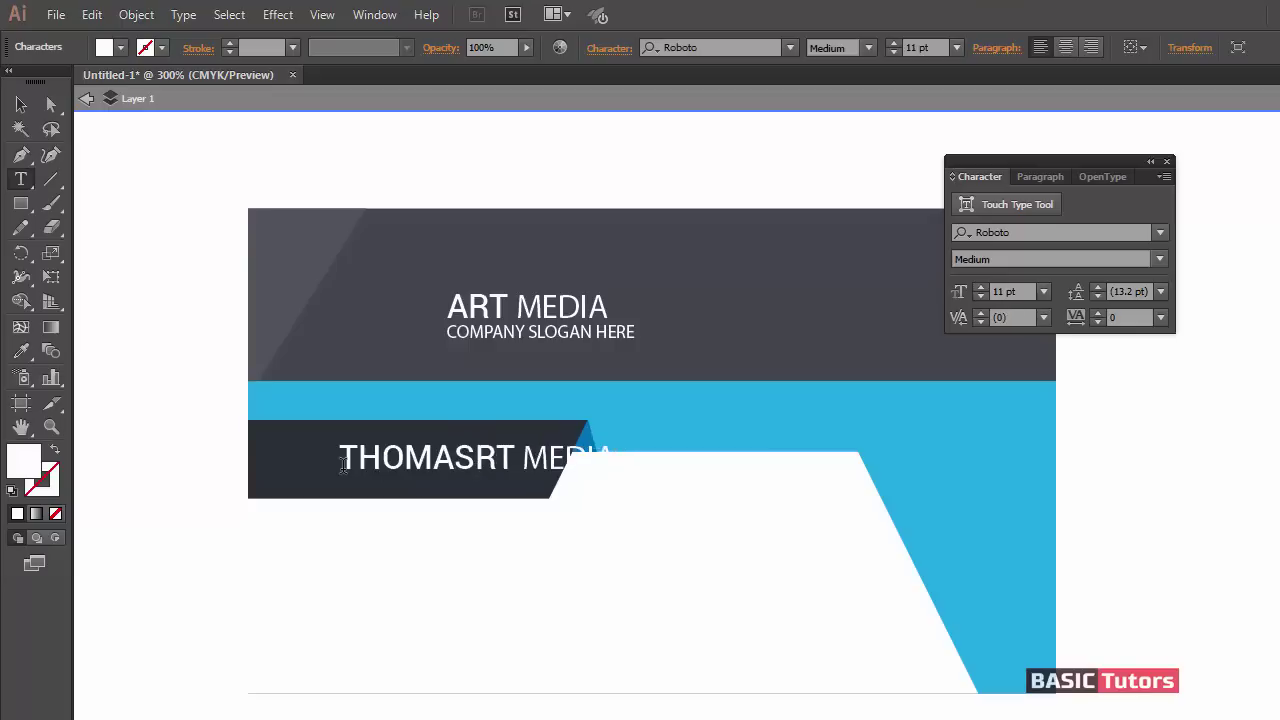
key(Delete)
key(Delete)
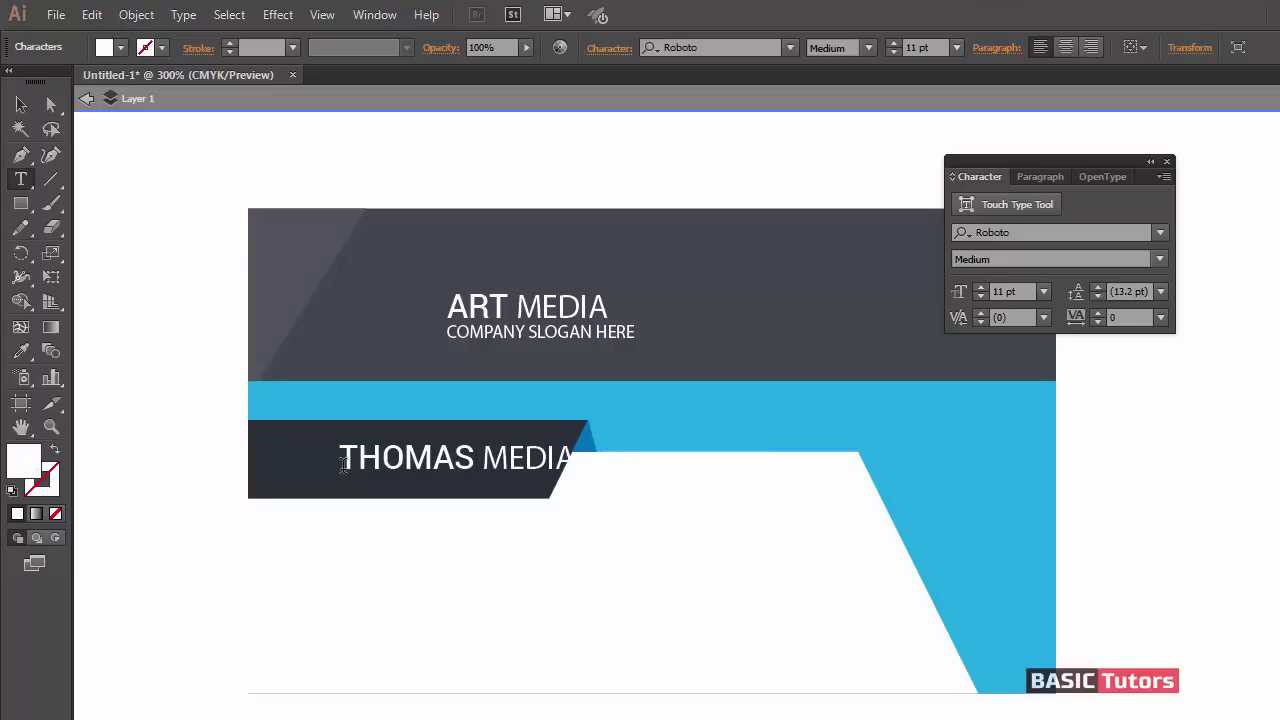
key(shift+Right)
key(shift+Right)
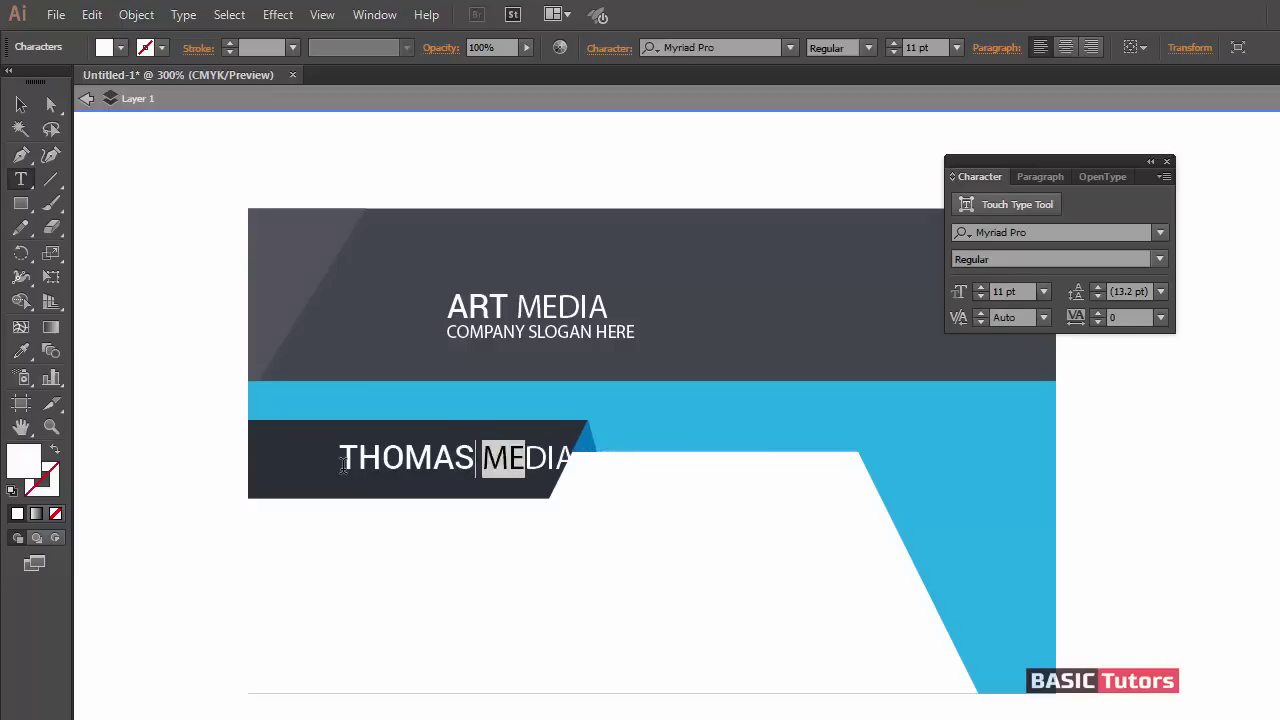
key(shift+Right)
key(shift+Right)
key(shift+Right)
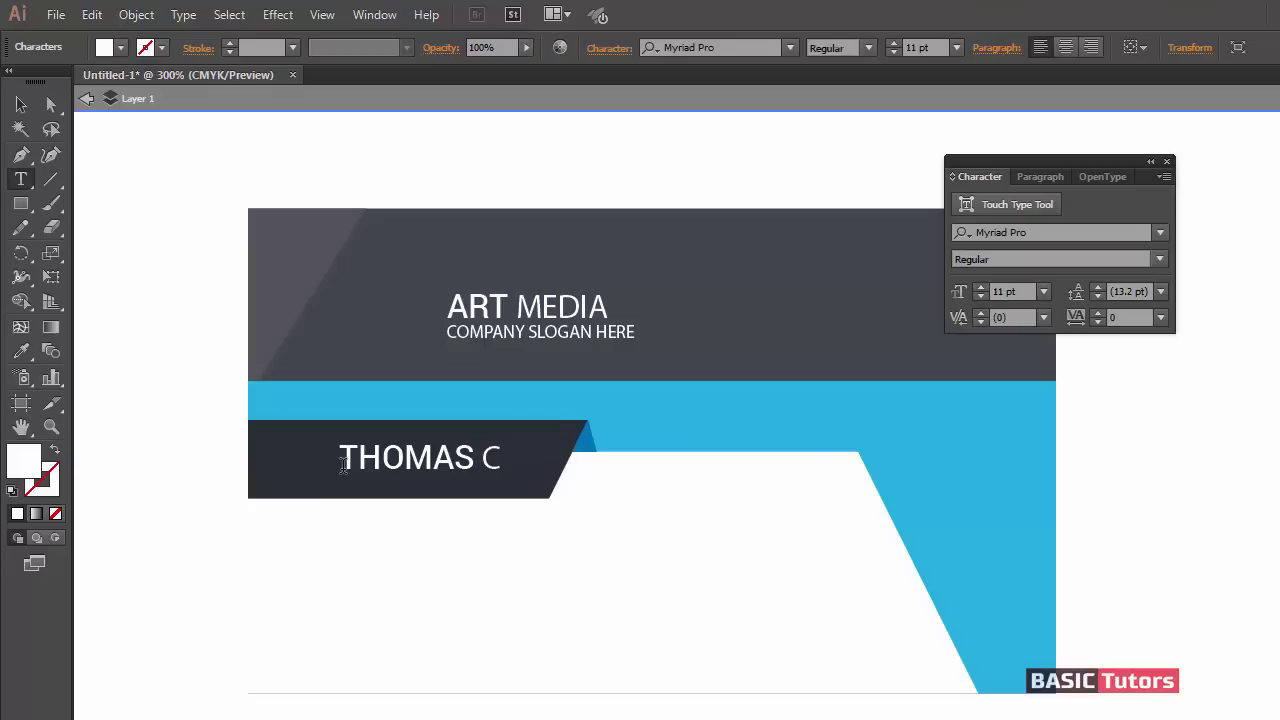
Step: Set the word THOMAS in Roboto Bold and reselect the name text
key(Left)
key(Left)
key(Left)
double_click(345, 458)
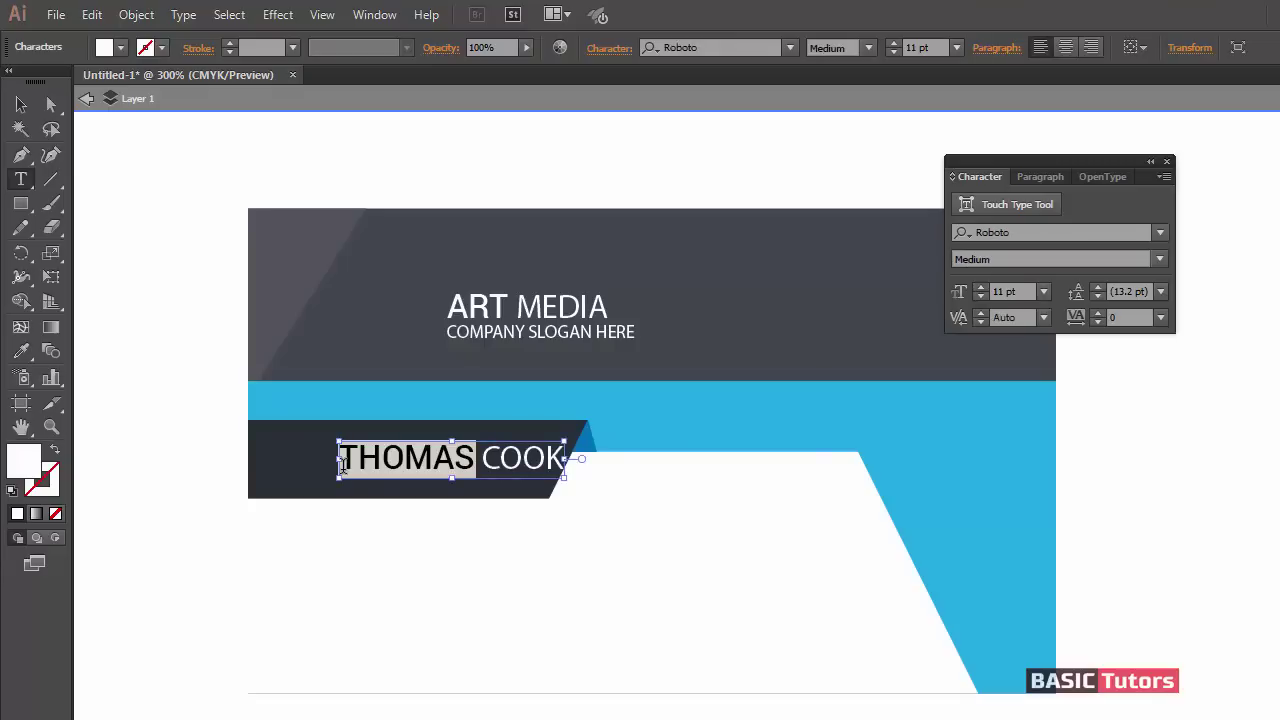
click(1018, 261)
click(1160, 259)
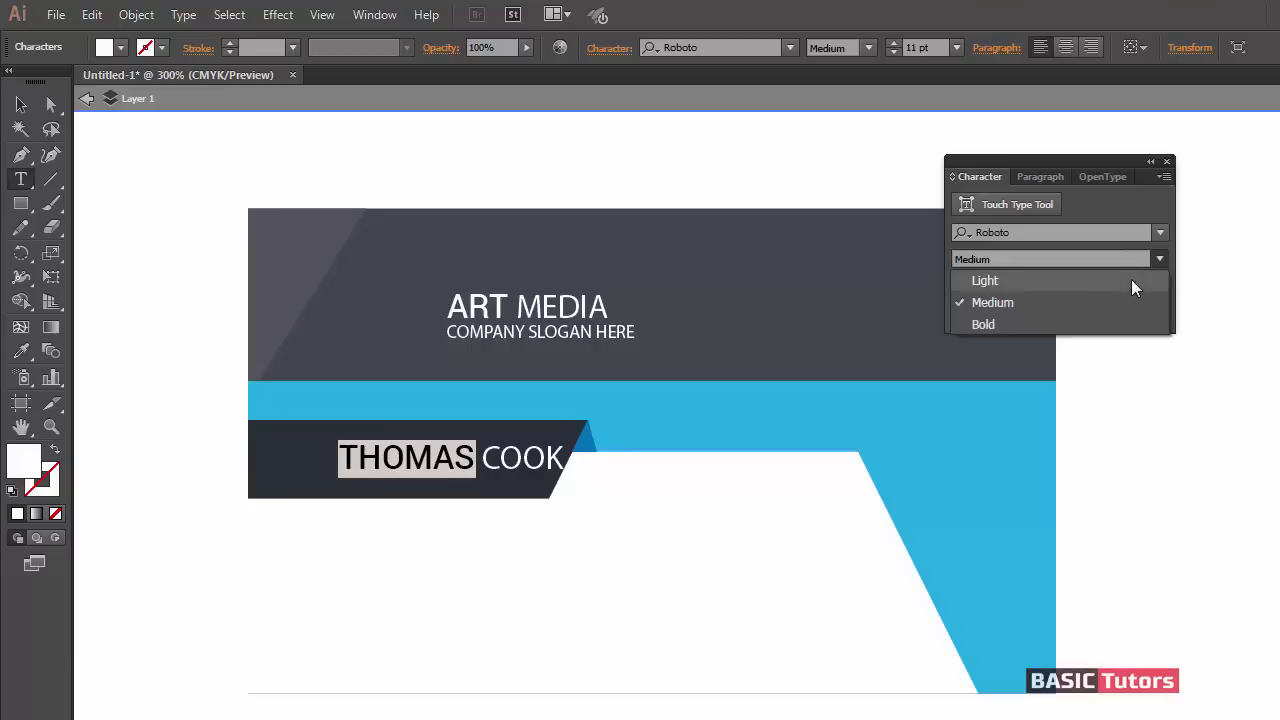
click(978, 323)
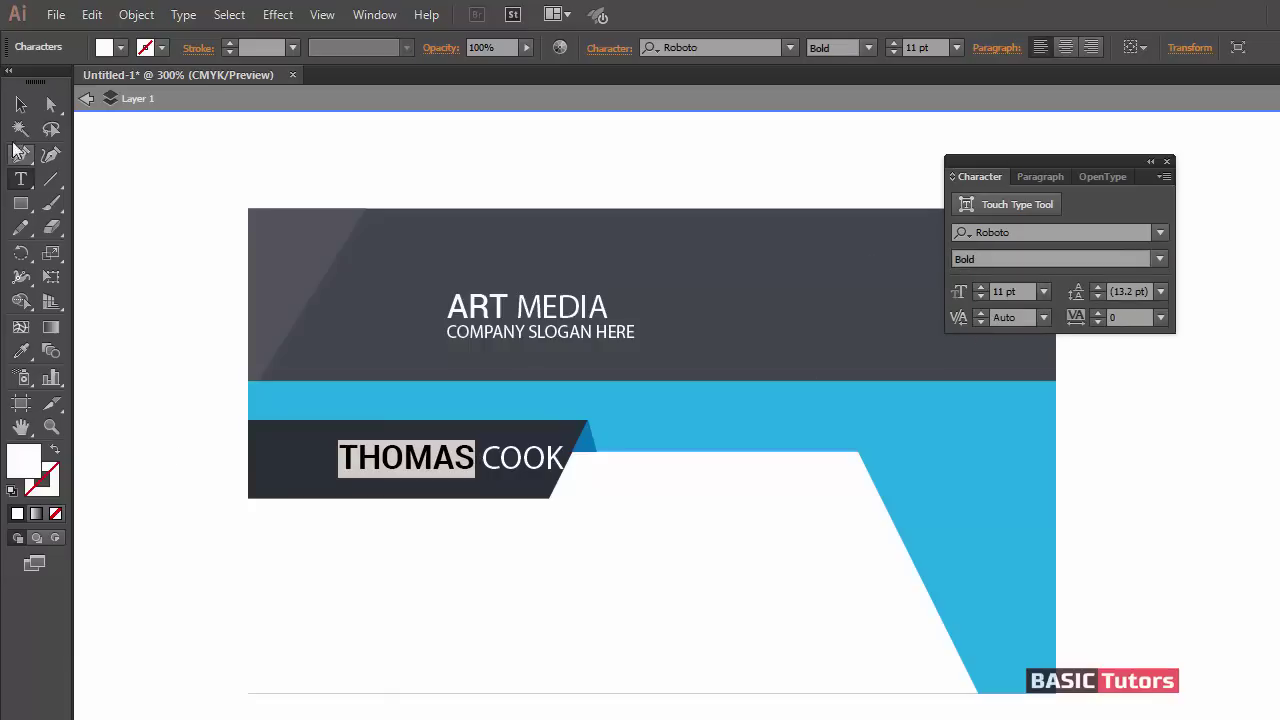
click(21, 104)
click(119, 388)
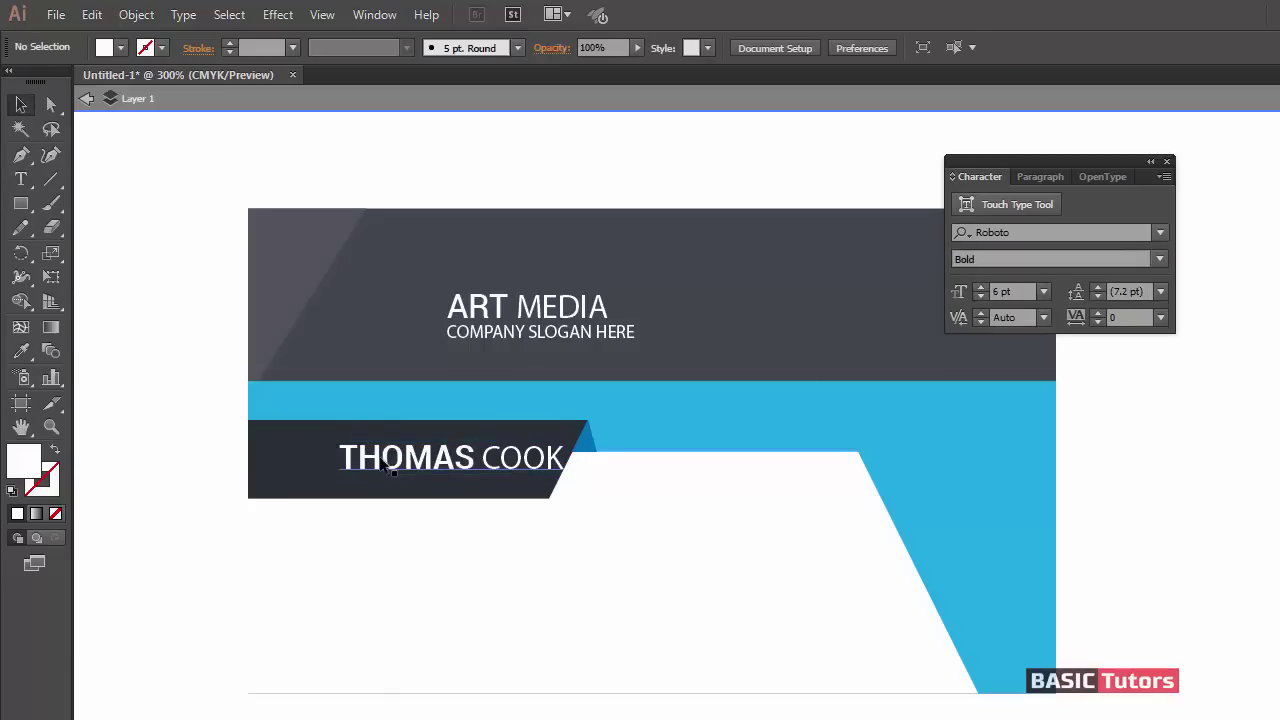
click(410, 455)
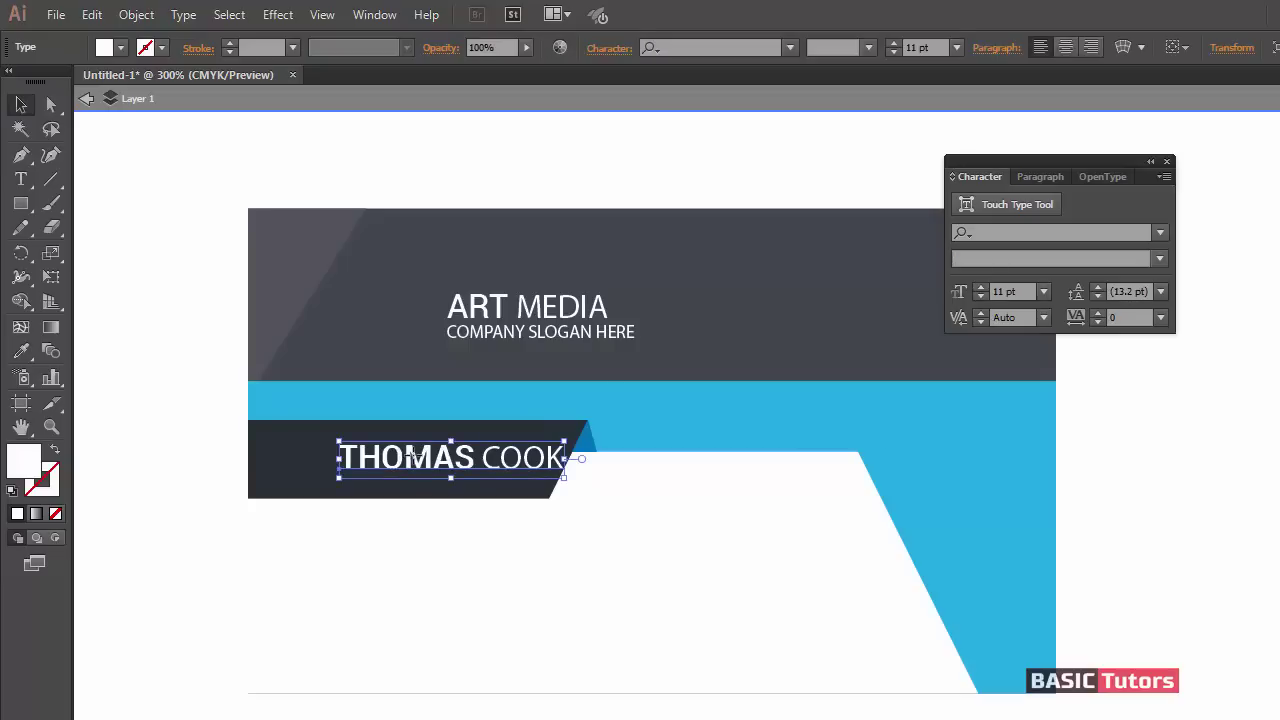
Step: Set the name to 9 pt and place a duplicate line beneath it
click(1020, 291)
text(9)
key(Return)
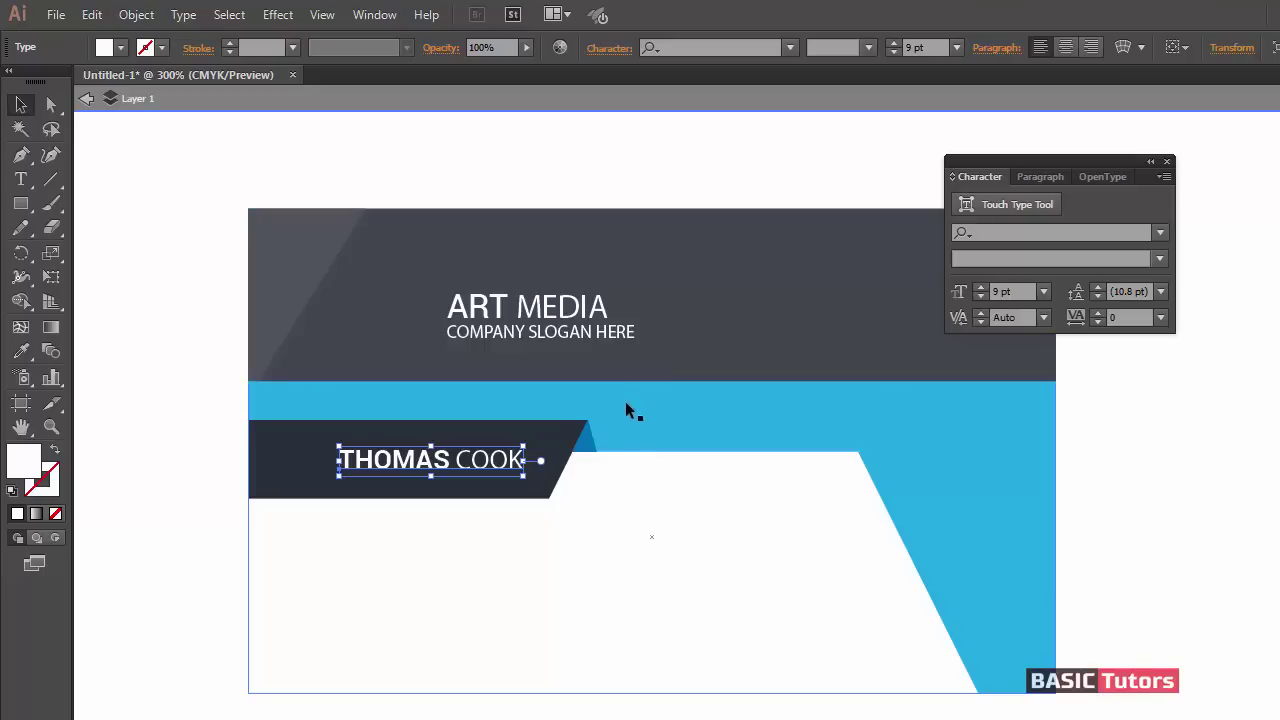
drag(474, 458, 452, 447)
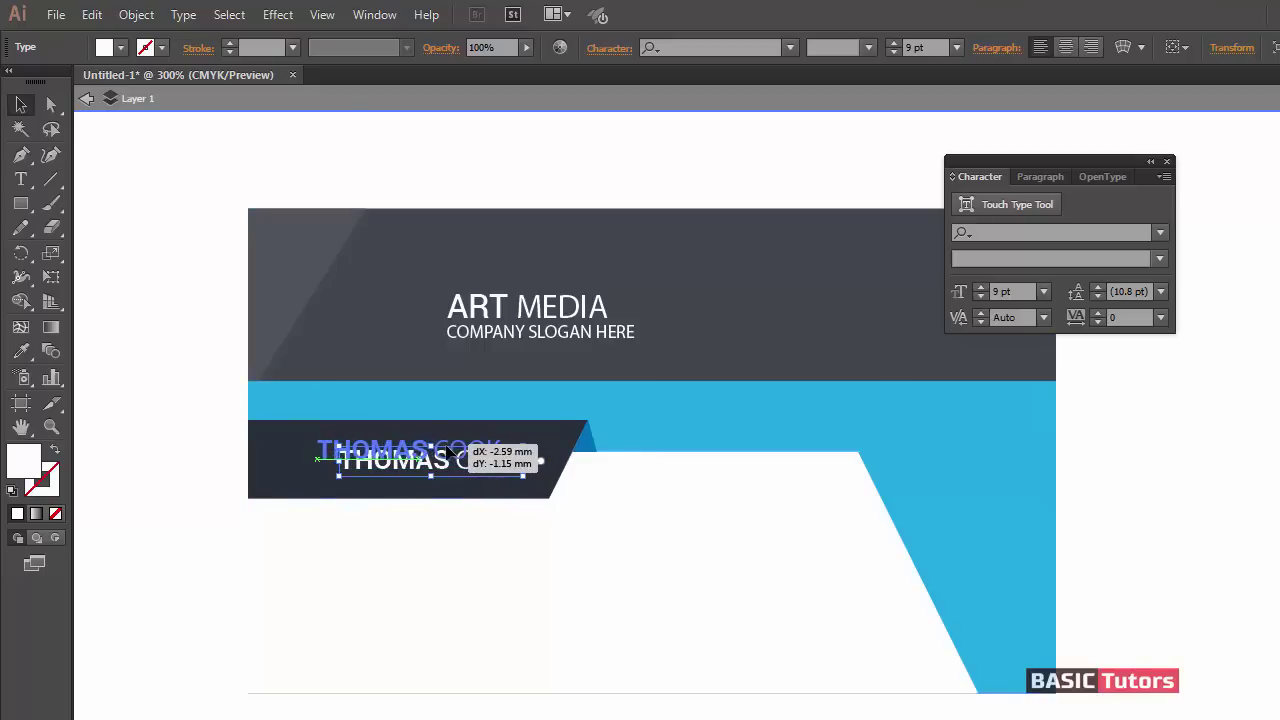
drag(451, 446, 390, 488)
click(238, 506)
click(390, 462)
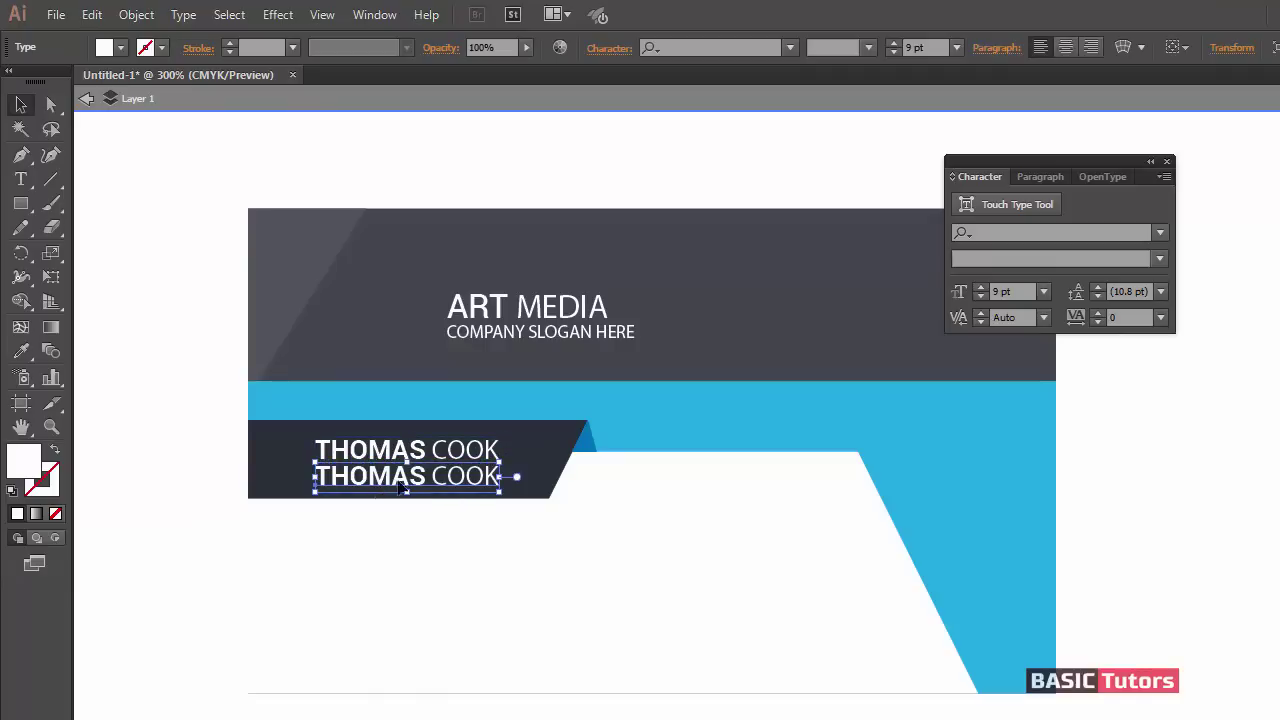
Step: Retype the lower name copy as CREATIVE HEAD
double_click(440, 476)
triple_click(436, 476)
click(432, 476)
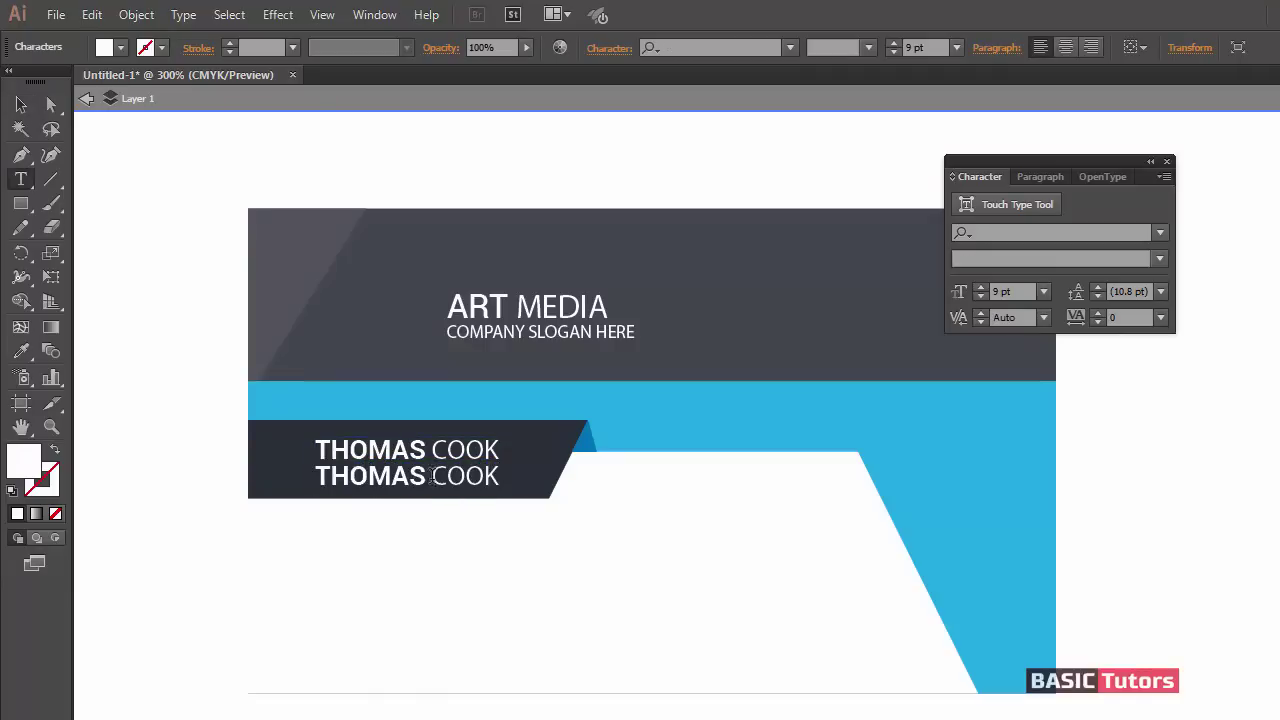
drag(432, 476, 261, 476)
key(BackSpace)
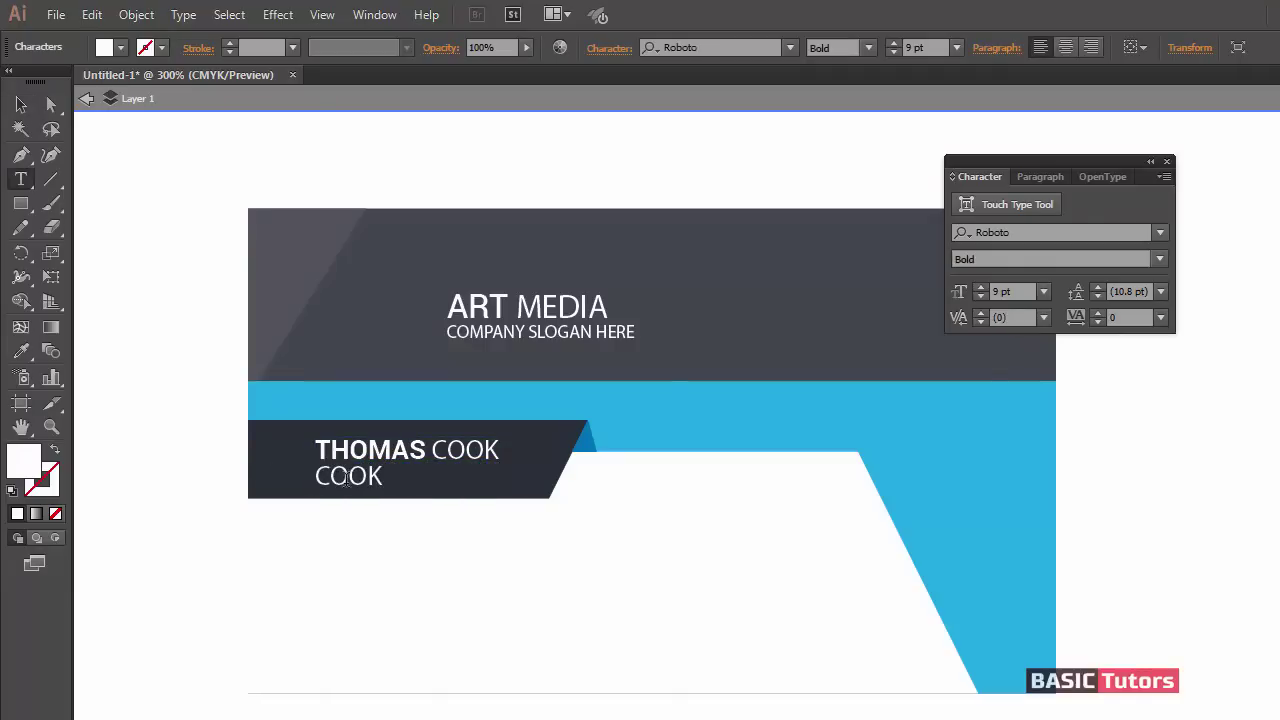
double_click(345, 477)
text(CR)
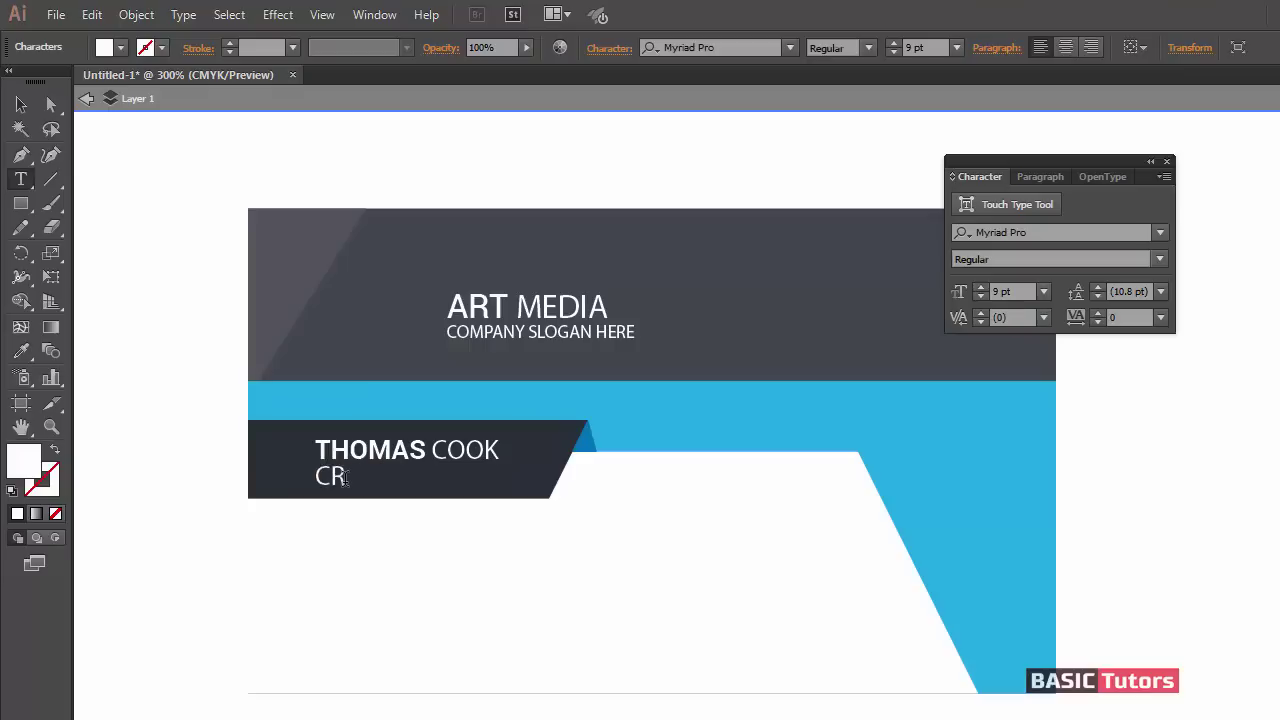
text(EATIVE HEA)
text(D)
Step: Shrink the CREATIVE HEAD line to 6 pt and nudge it slightly upward
key(ctrl+a)
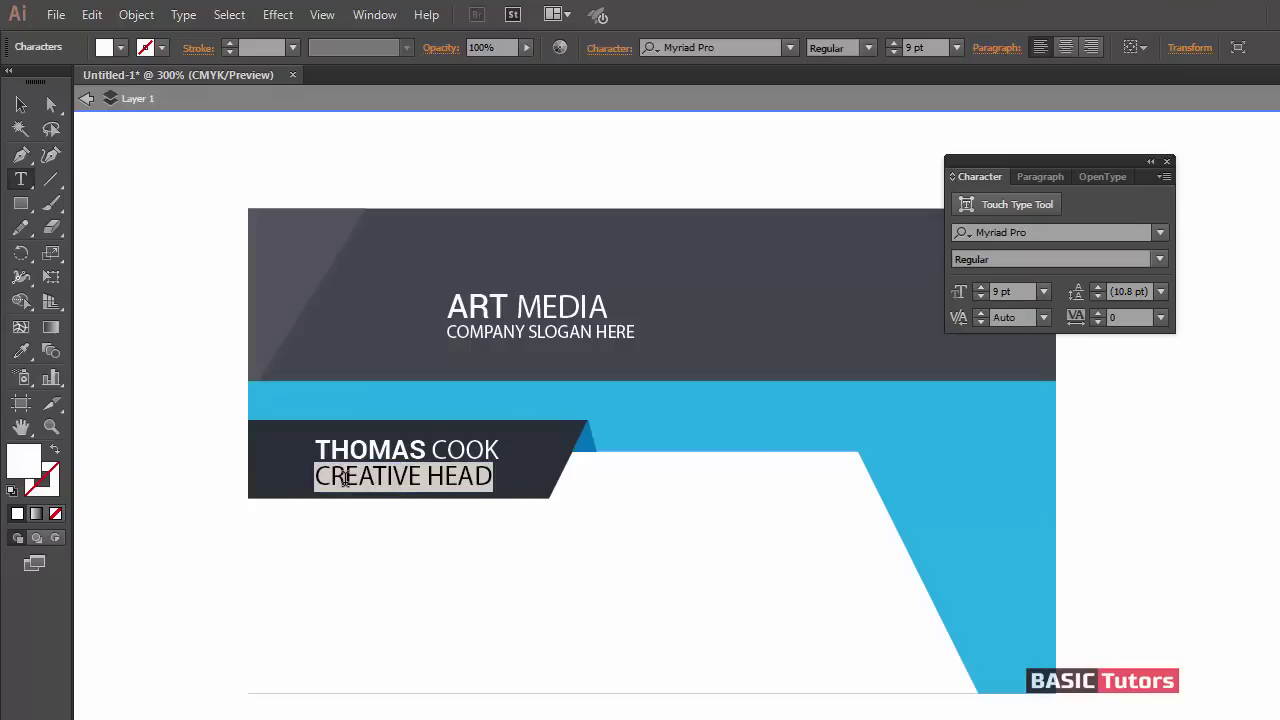
double_click(1012, 291)
text(6)
key(Return)
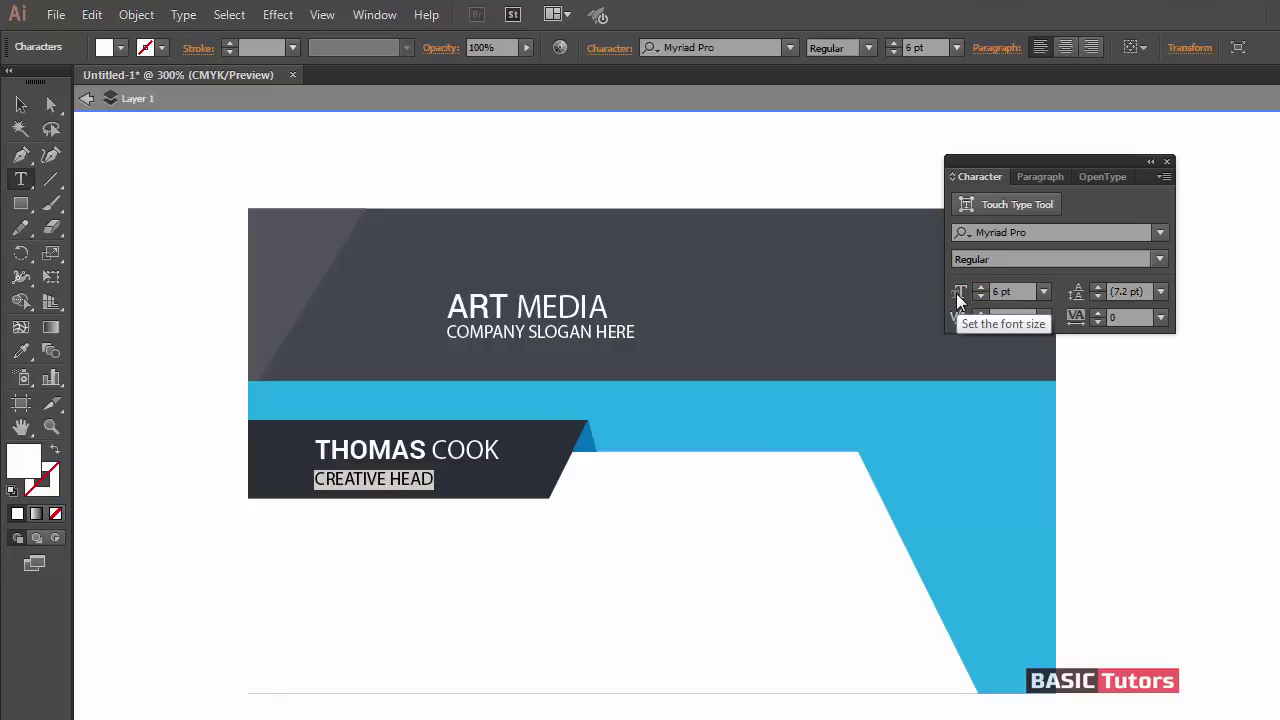
click(20, 106)
key(Up)
key(Up)
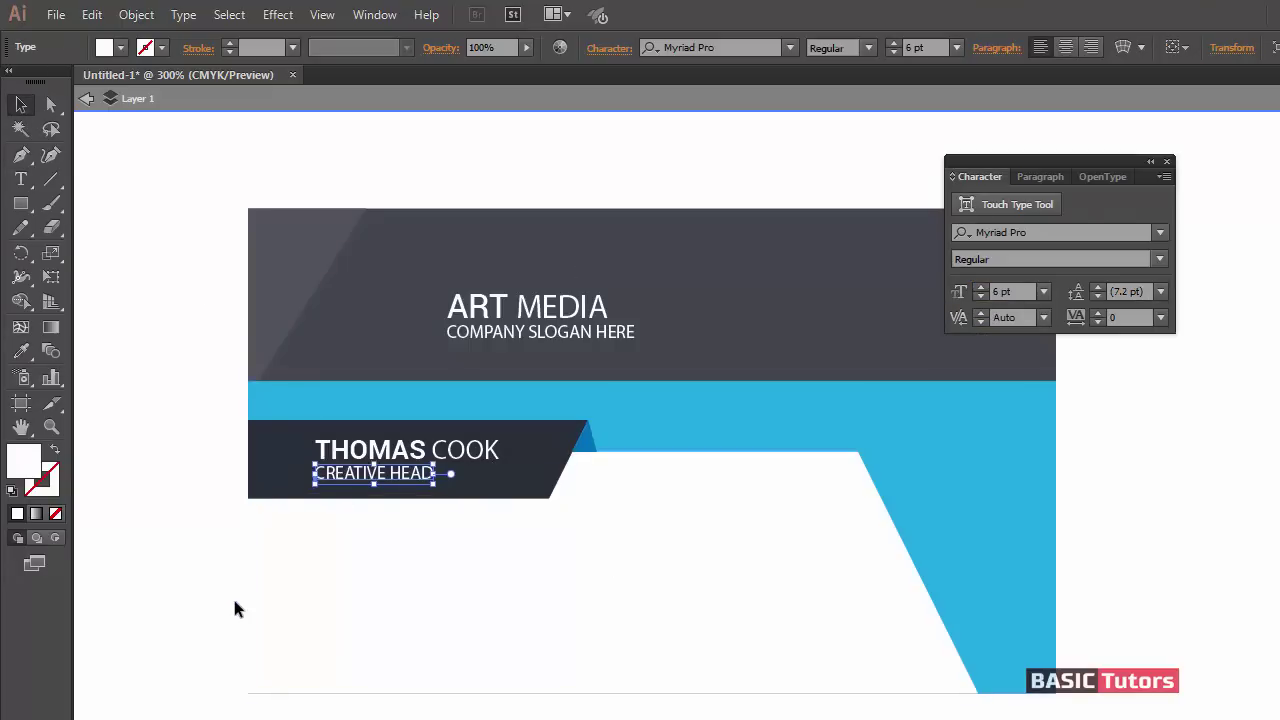
click(180, 575)
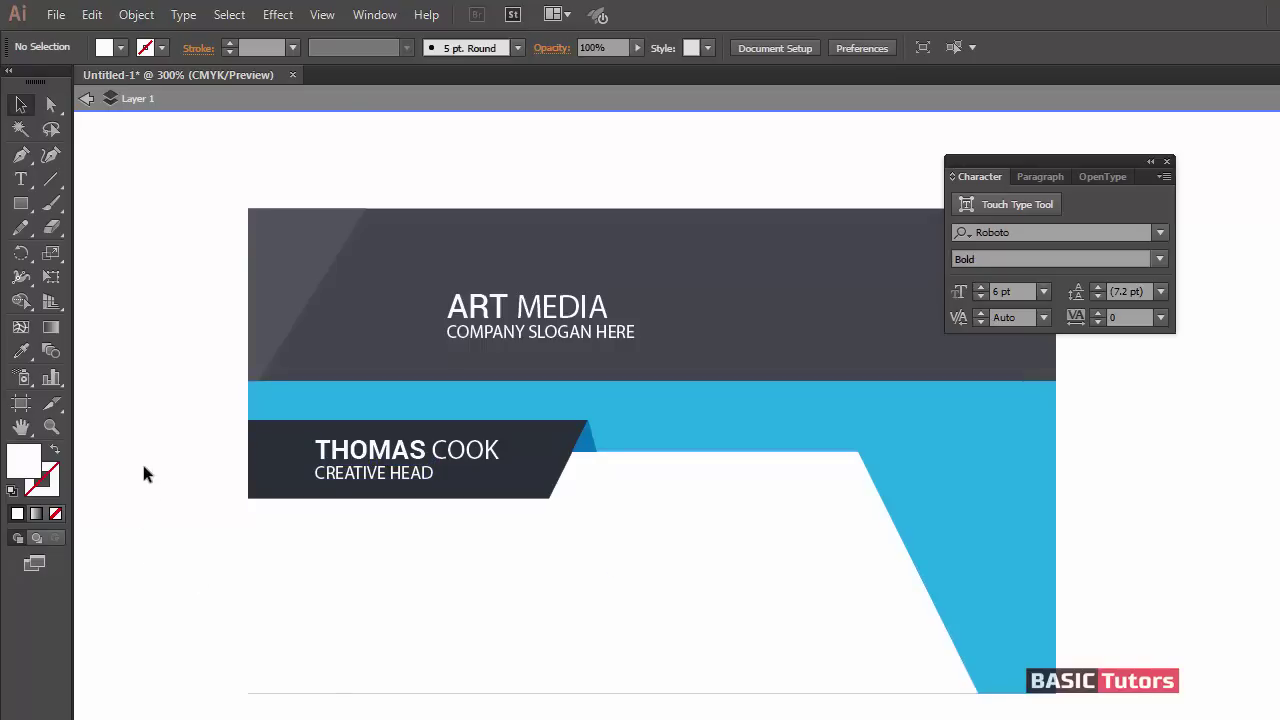
Step: Draw a small ellipse below the name tab and set its width to 4.36 mm
click(21, 204)
click(66, 228)
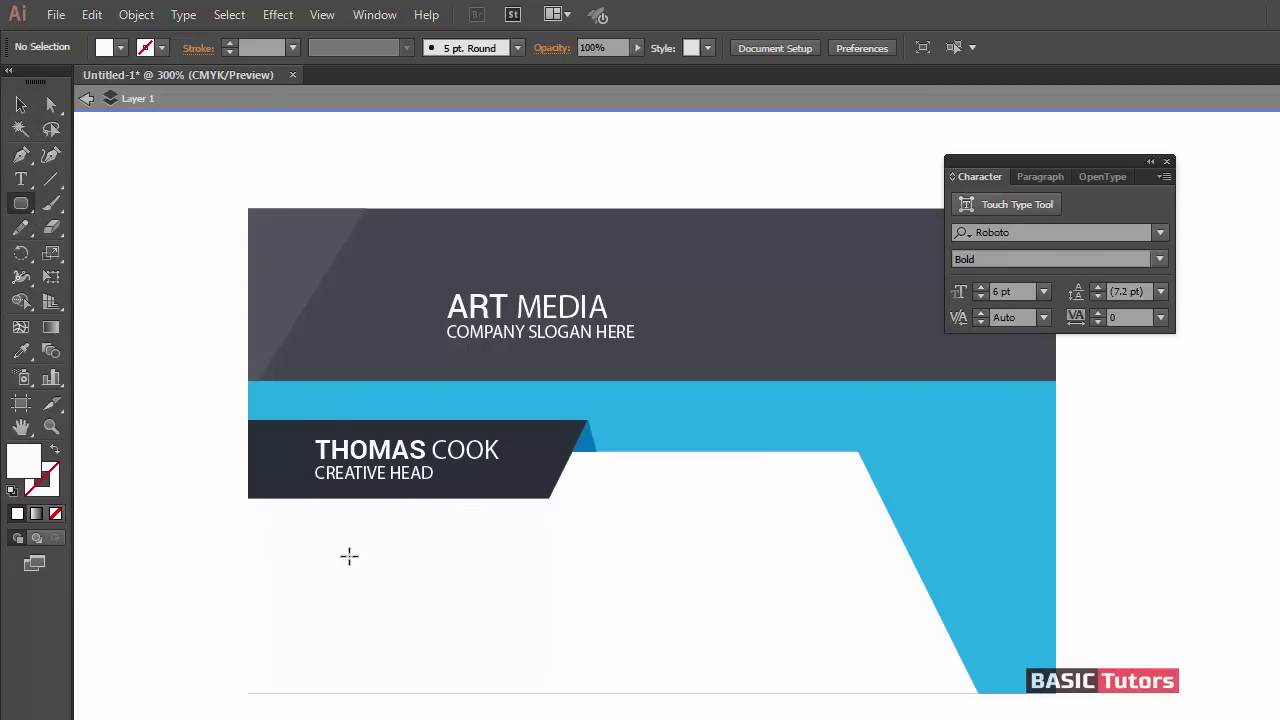
click(21, 204)
click(69, 251)
drag(330, 543, 366, 579)
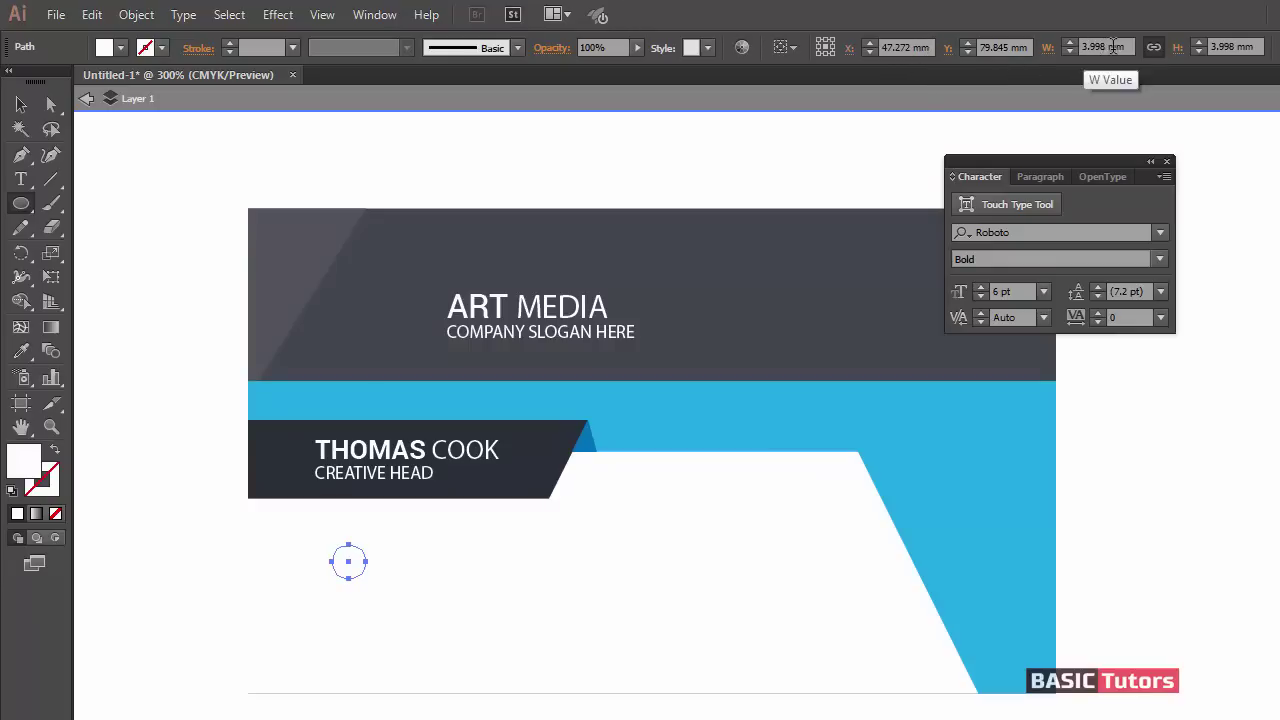
drag(1128, 46, 1077, 46)
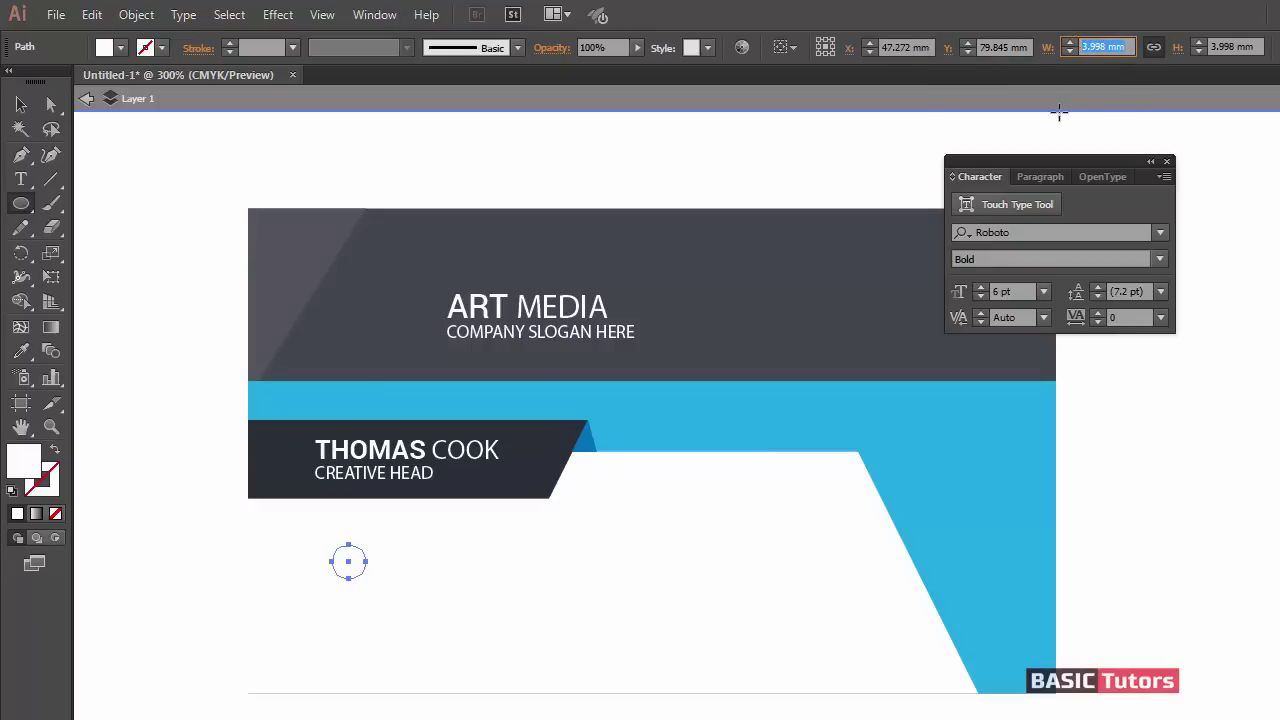
text(4.36)
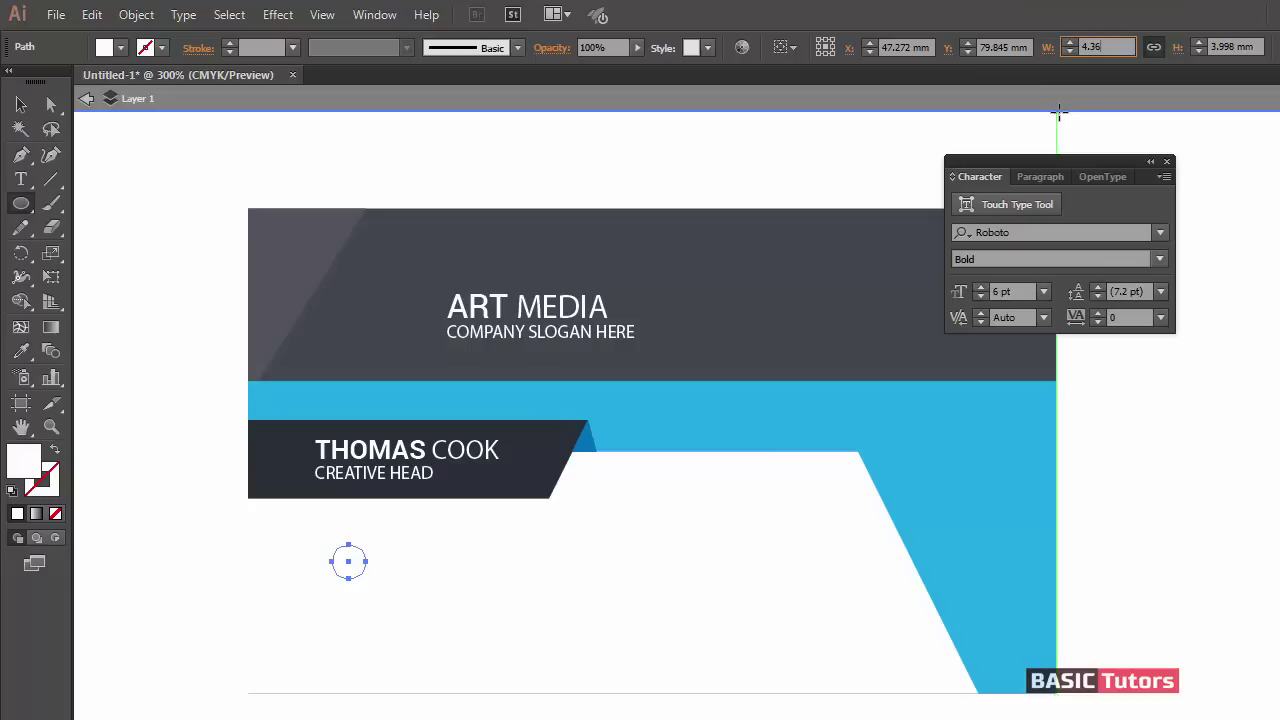
key(Tab)
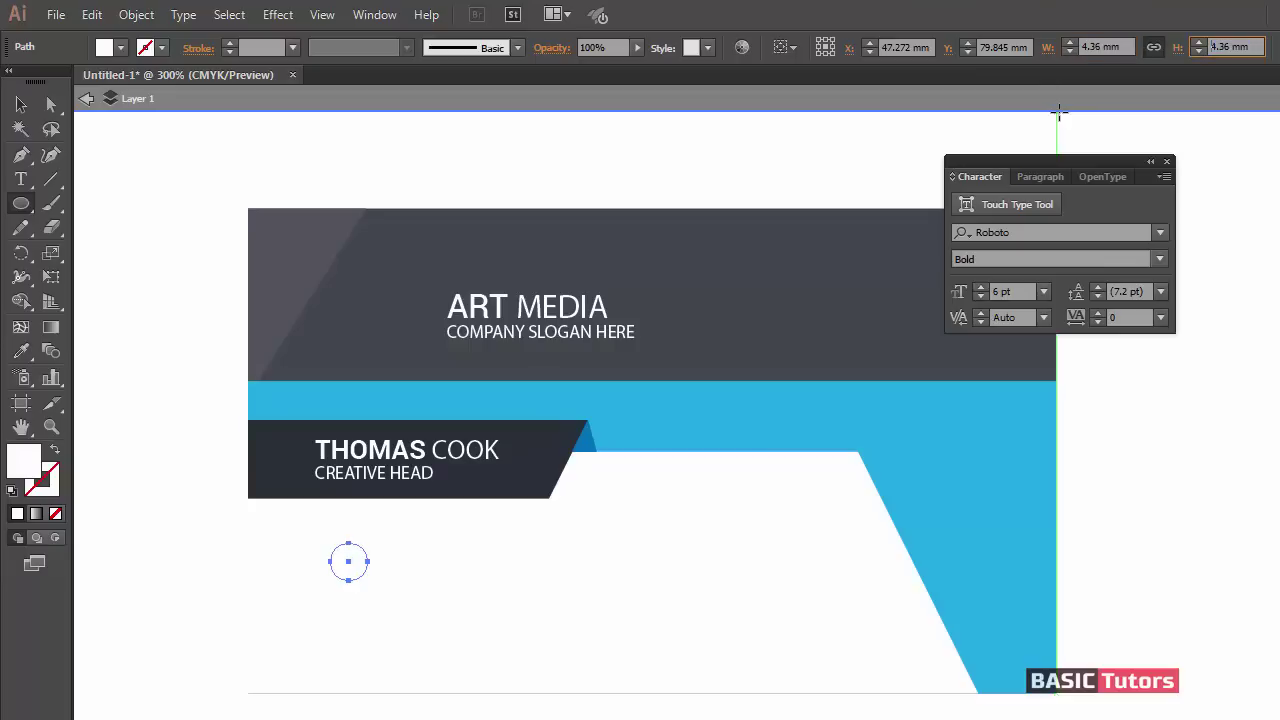
Step: Fill the small circle with the header's dark grey using the Eyedropper
scroll(1059, 113, down, 1)
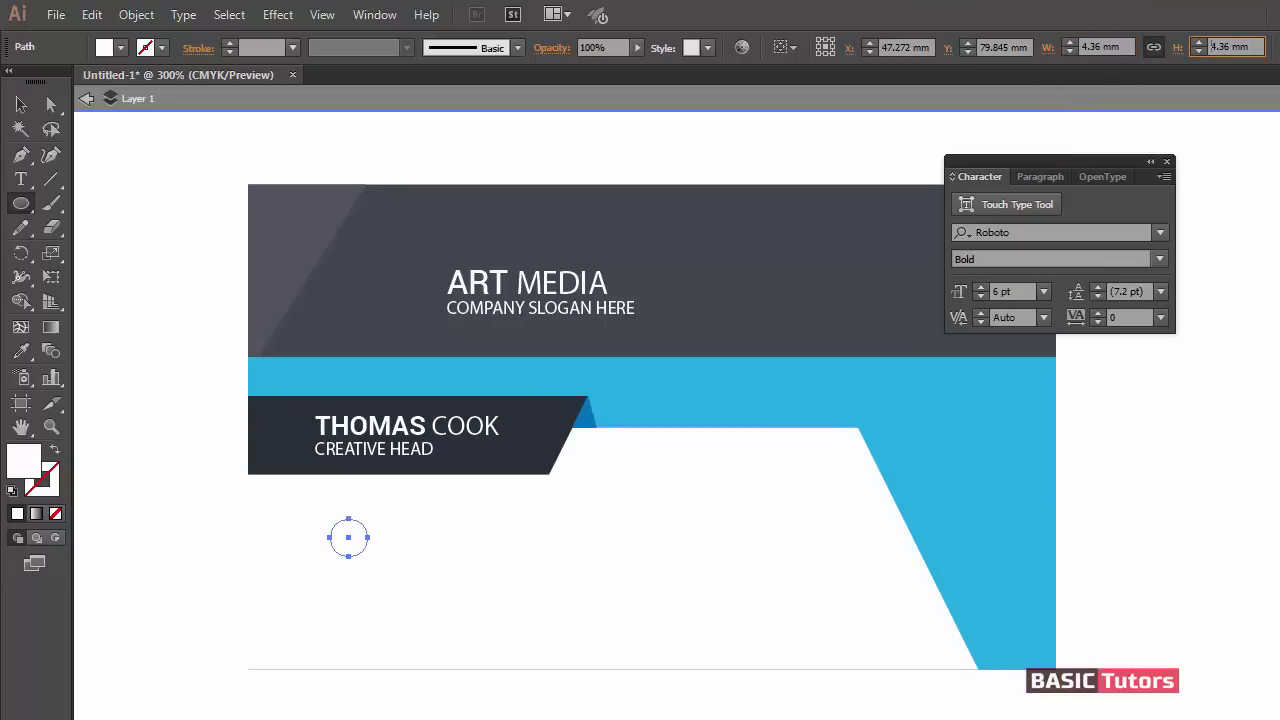
click(21, 105)
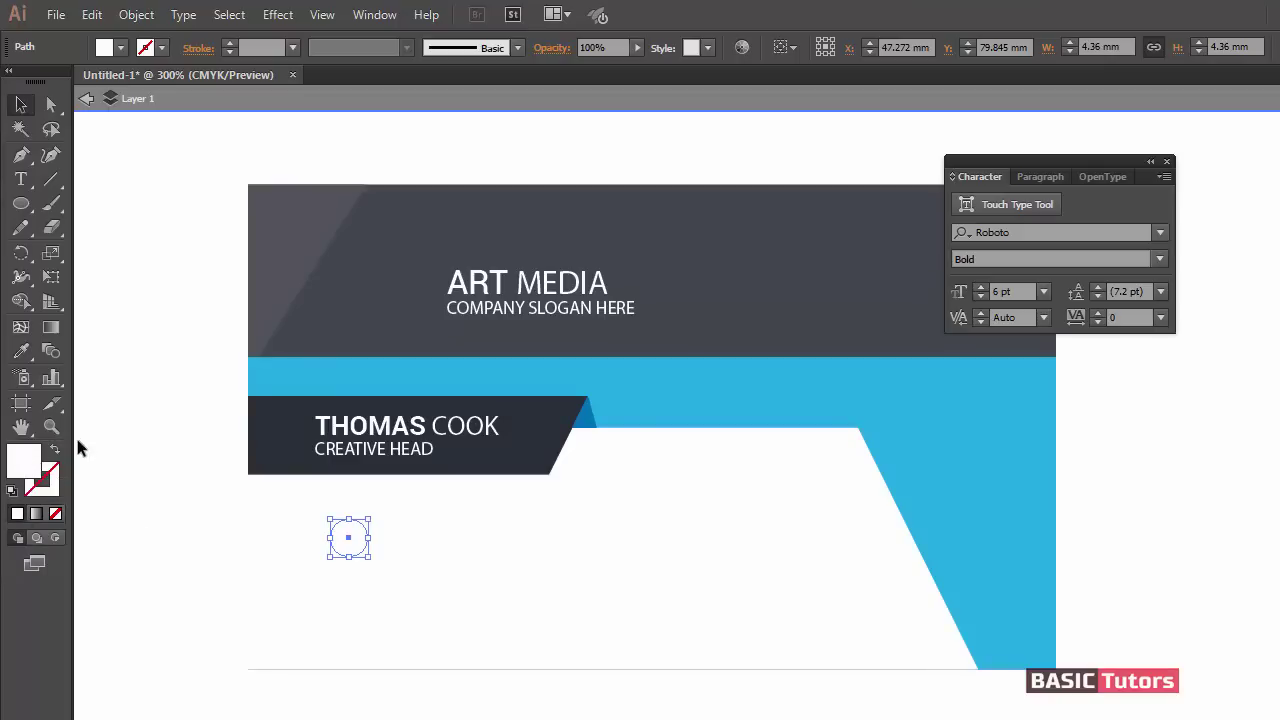
double_click(28, 466)
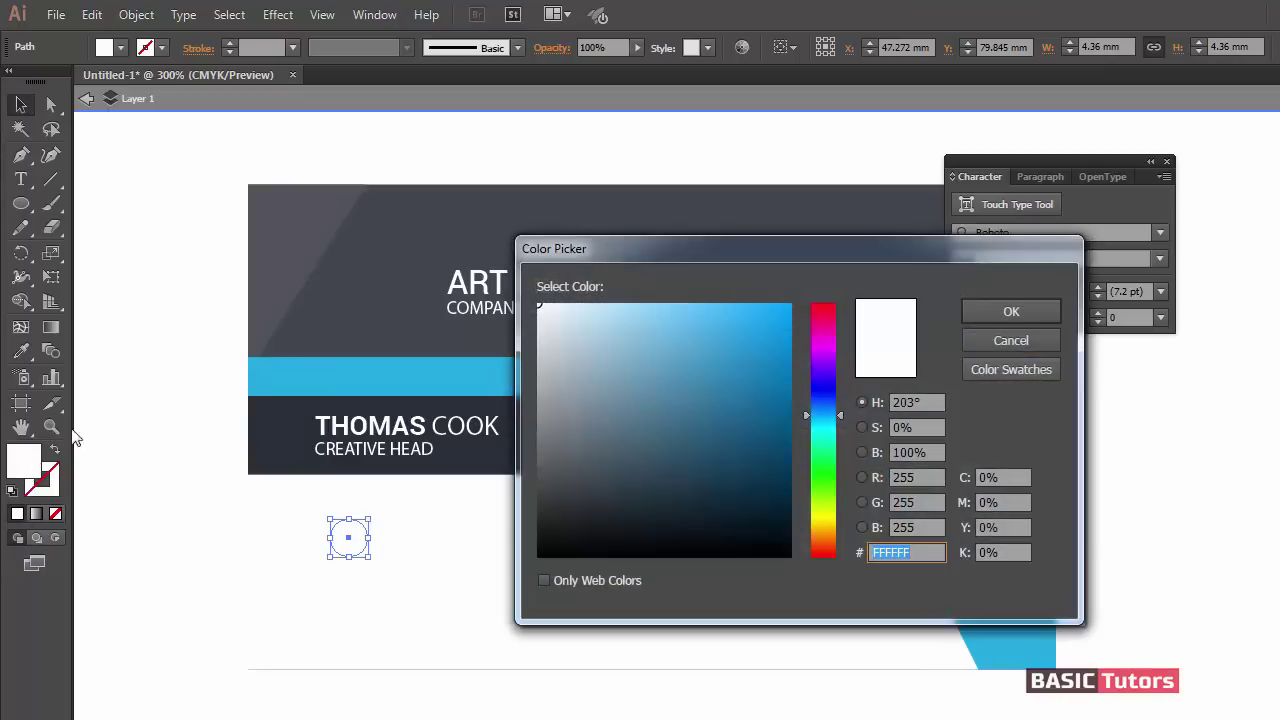
key(Return)
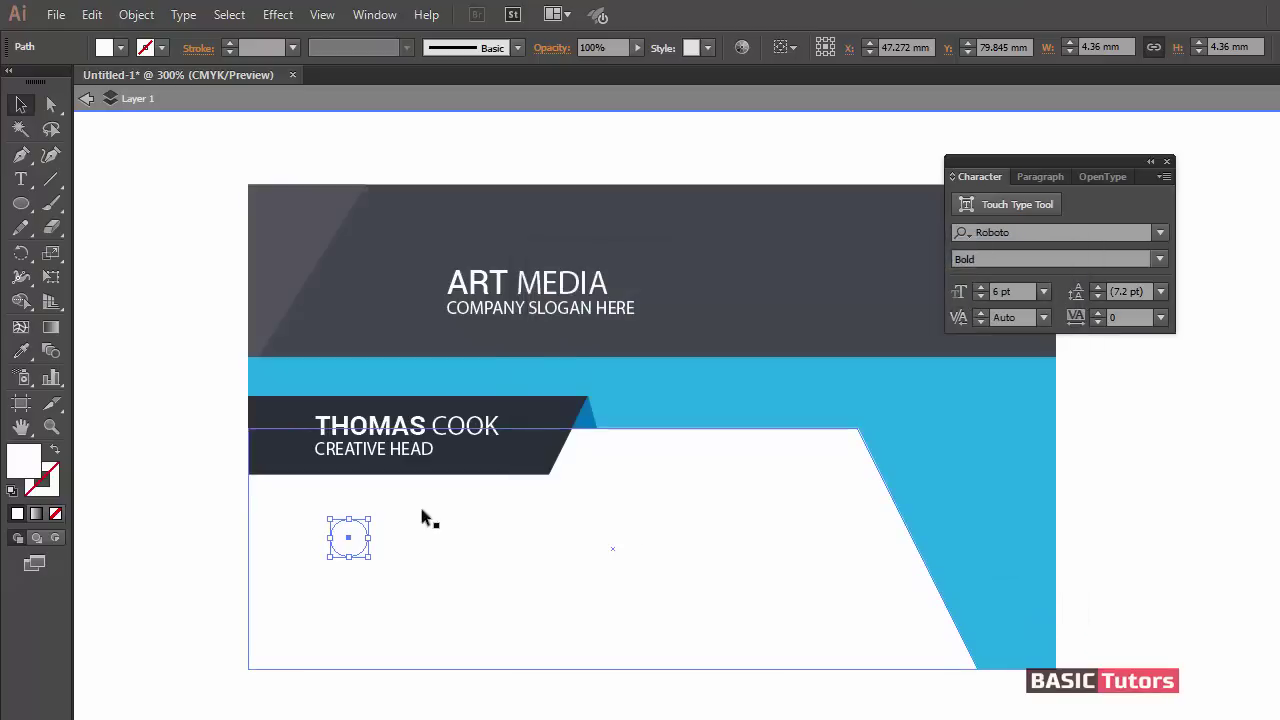
click(21, 351)
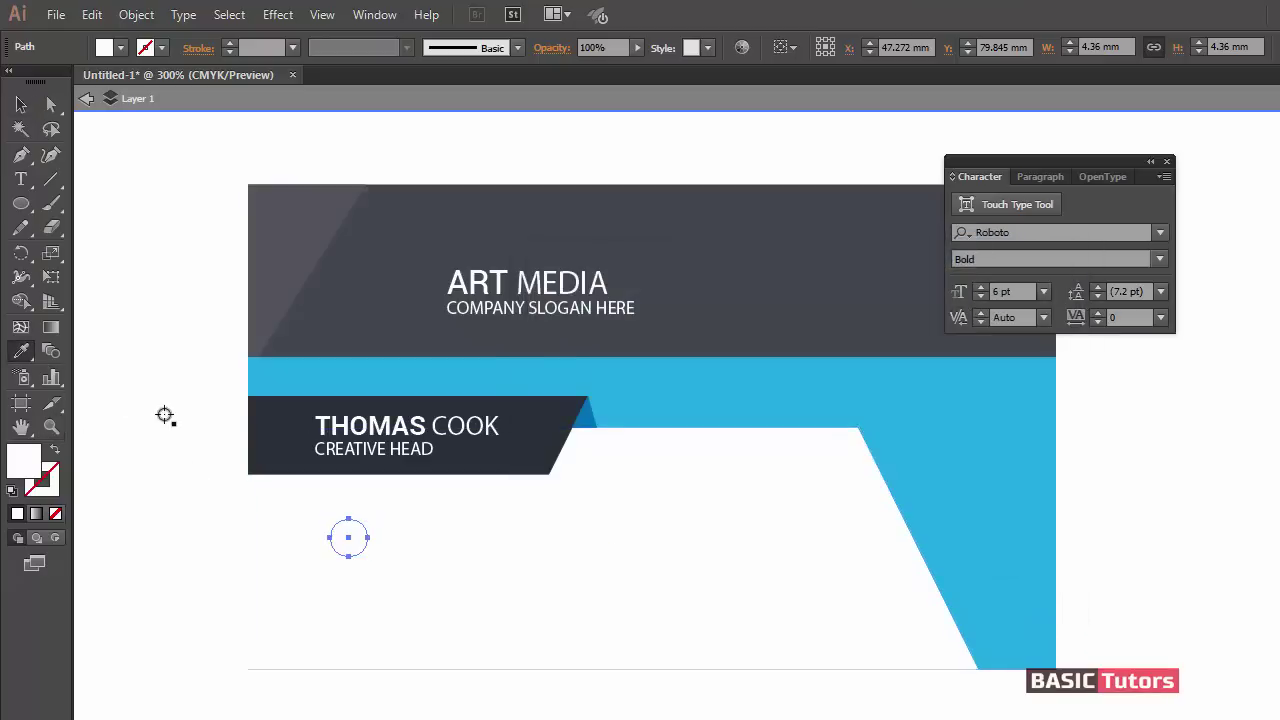
click(262, 430)
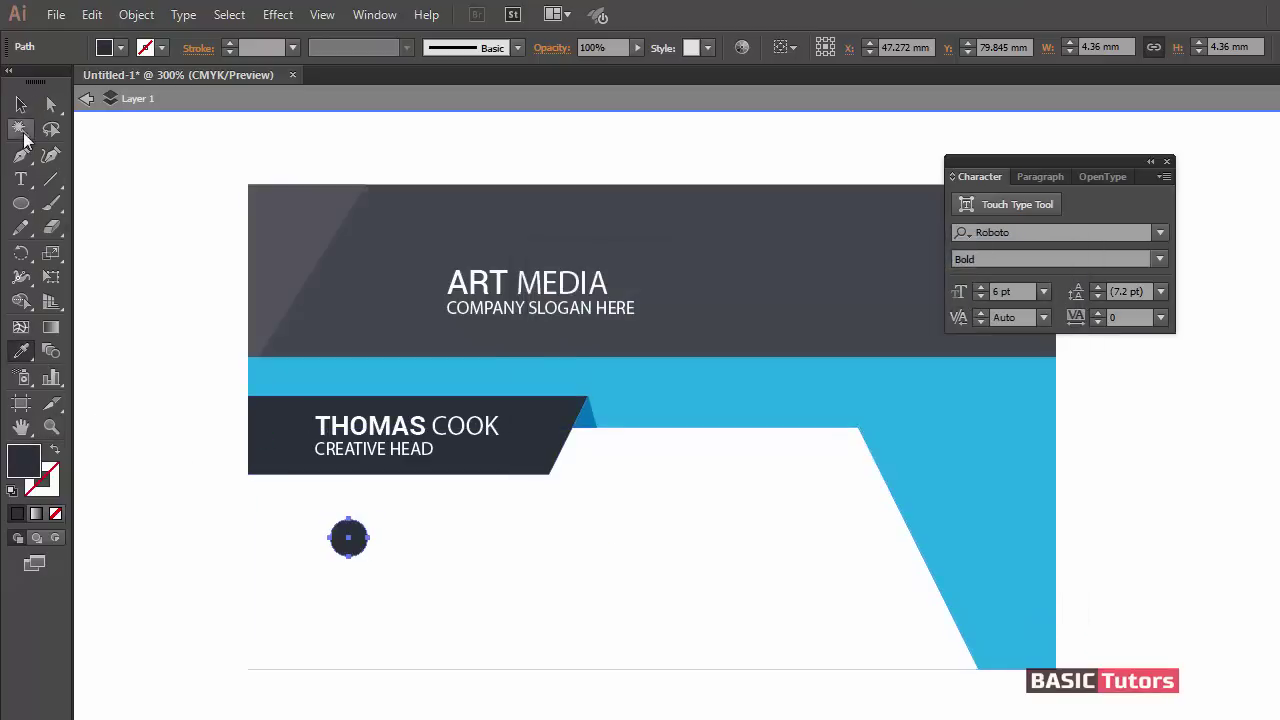
click(21, 104)
click(165, 332)
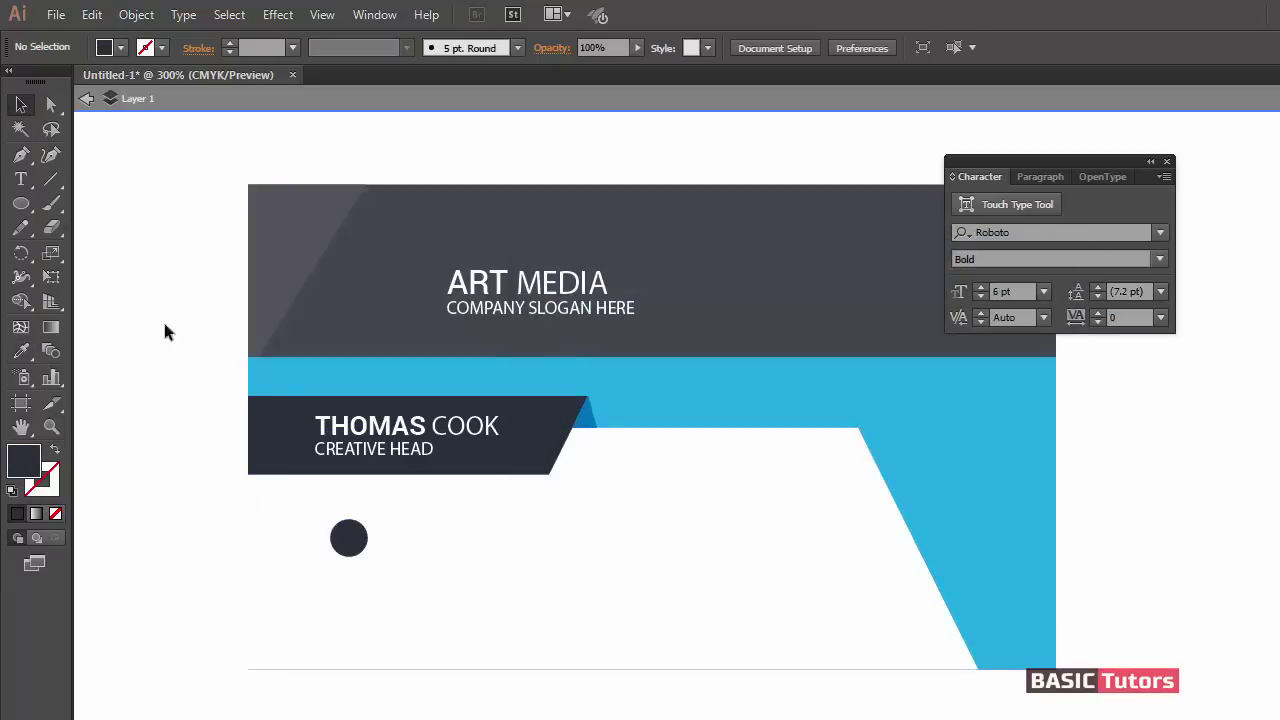
Step: Place two copies of the circle further right, stacked one above the other
click(344, 546)
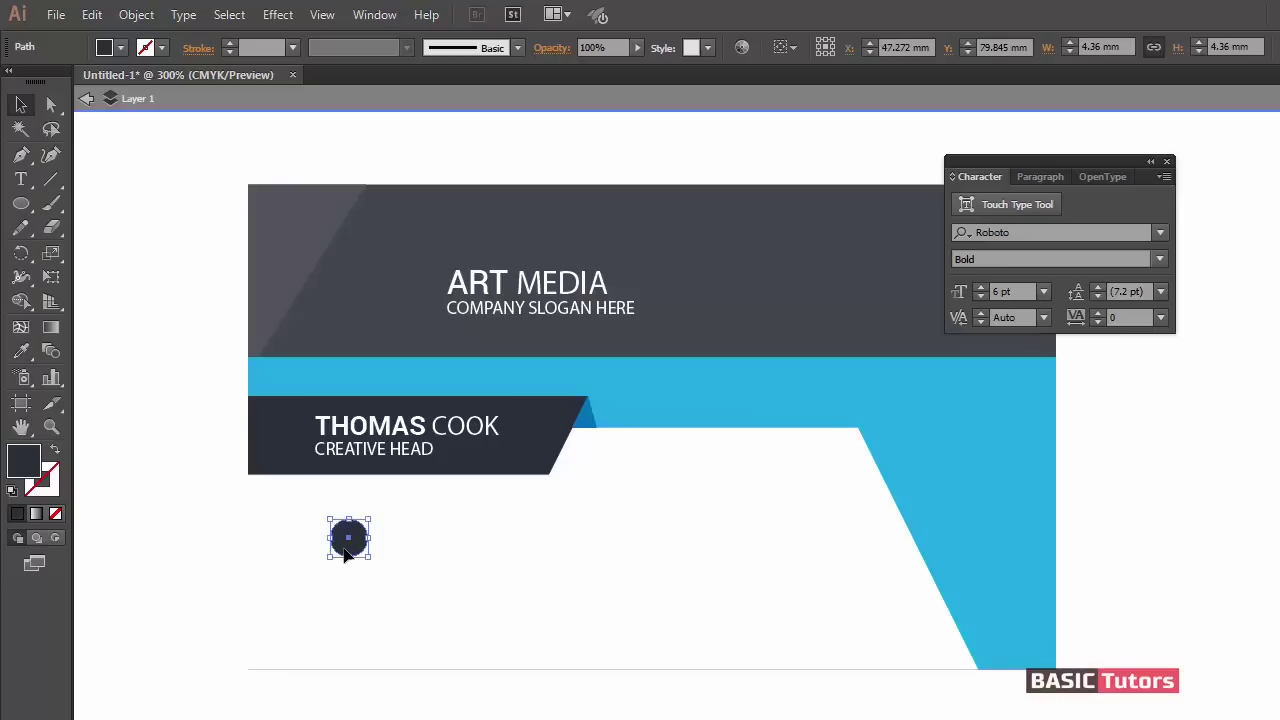
mouse_move(344, 552)
mouse_down()
mouse_move(641, 511)
mouse_move(630, 510)
mouse_up()
key(ctrl+z)
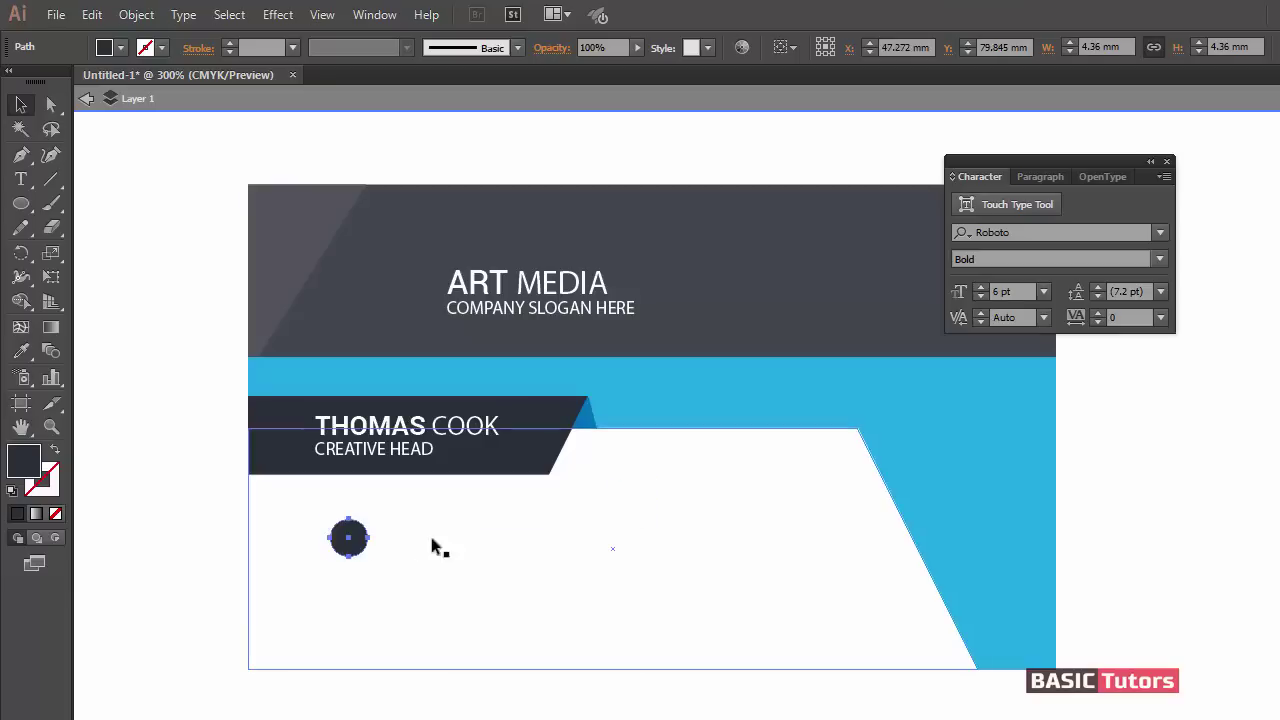
drag(357, 549, 660, 511)
drag(665, 527, 656, 591)
click(660, 690)
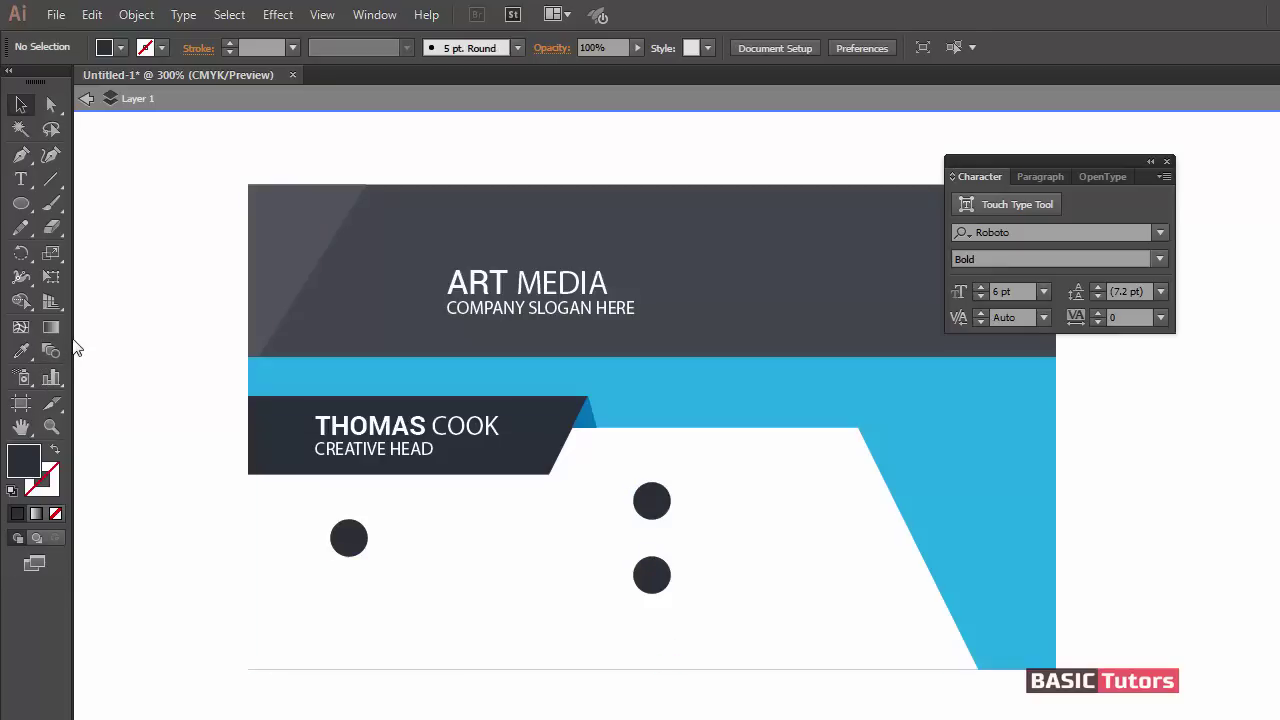
Step: Add a new text line between the circles containing the contact's email address
key(t)
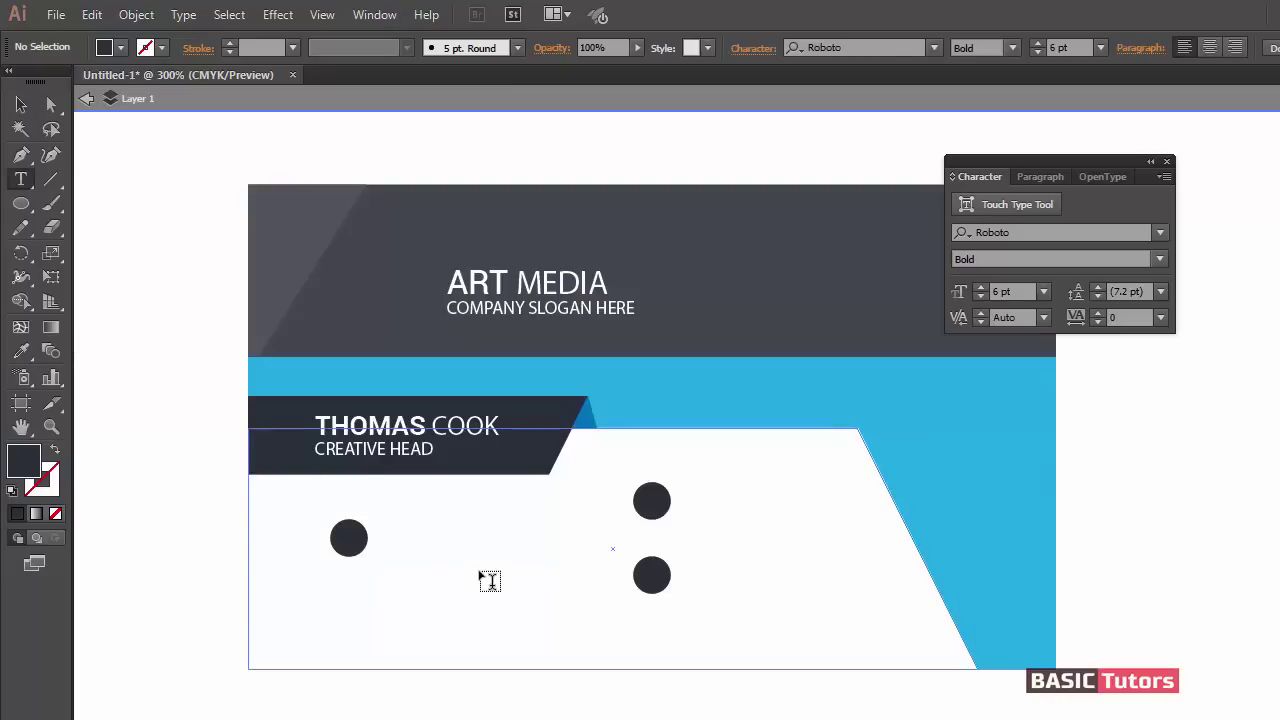
click(489, 581)
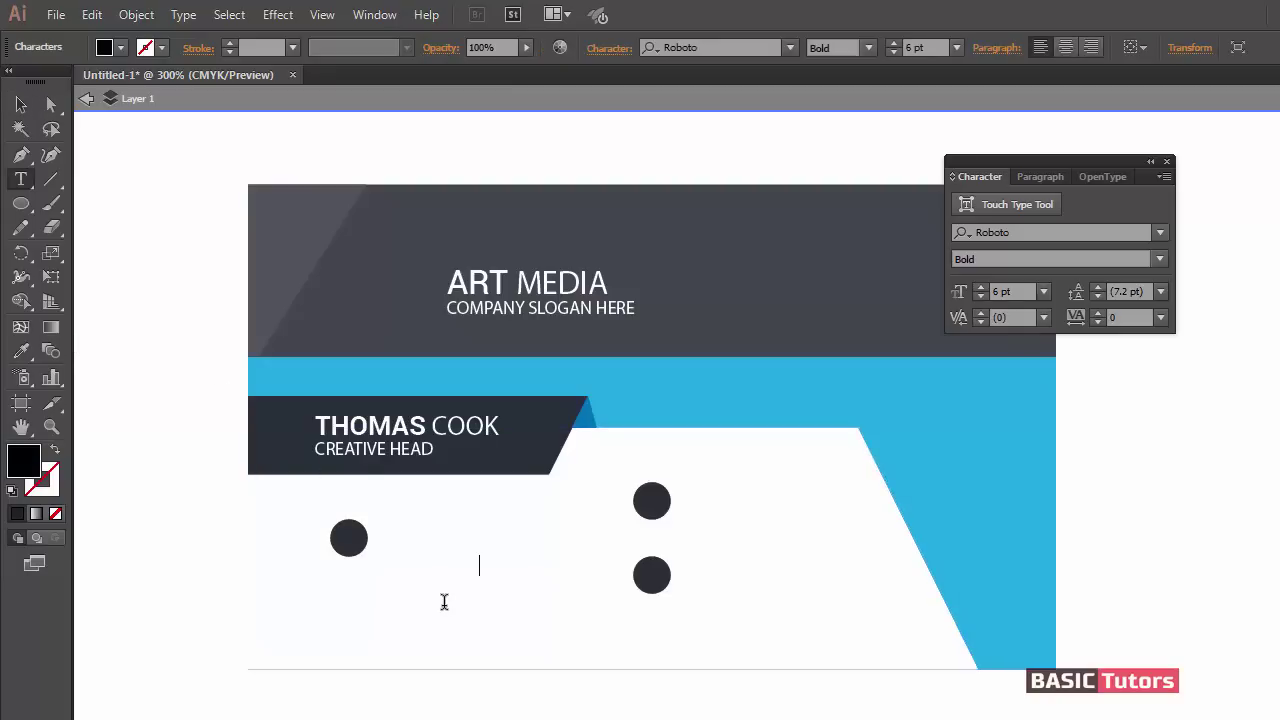
text(TH)
text(OMAS)
key(ctrl+a)
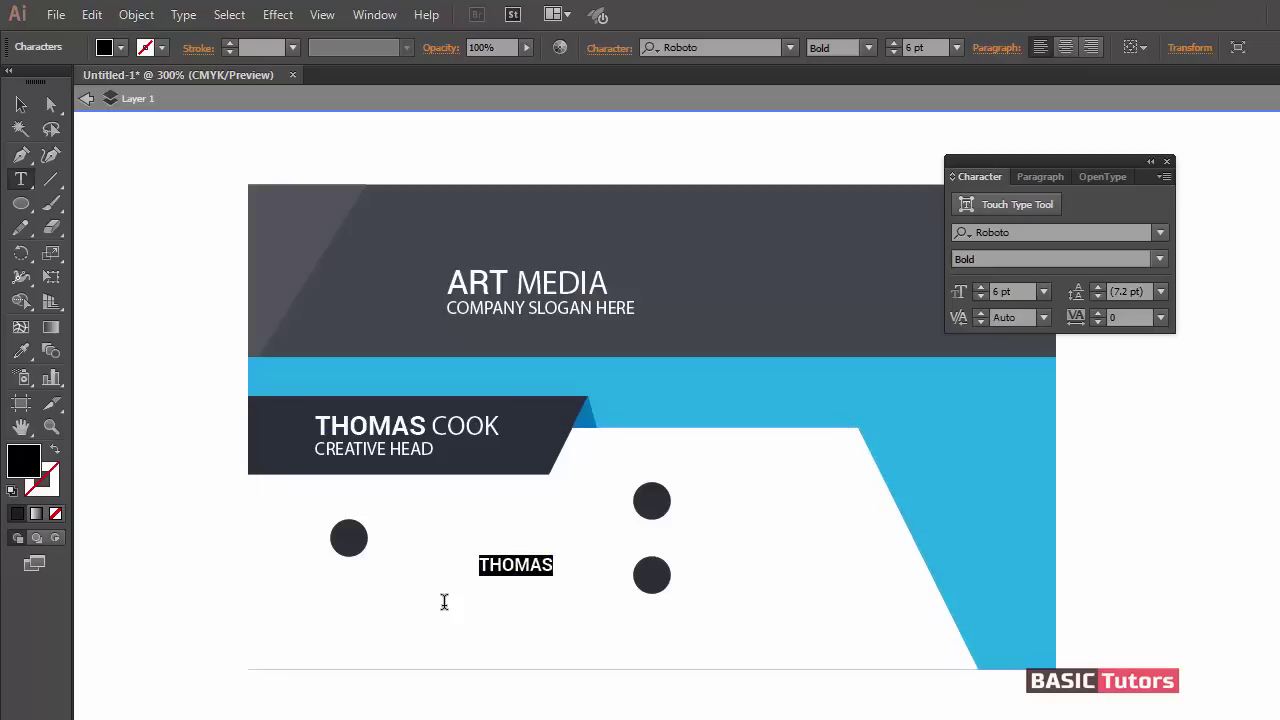
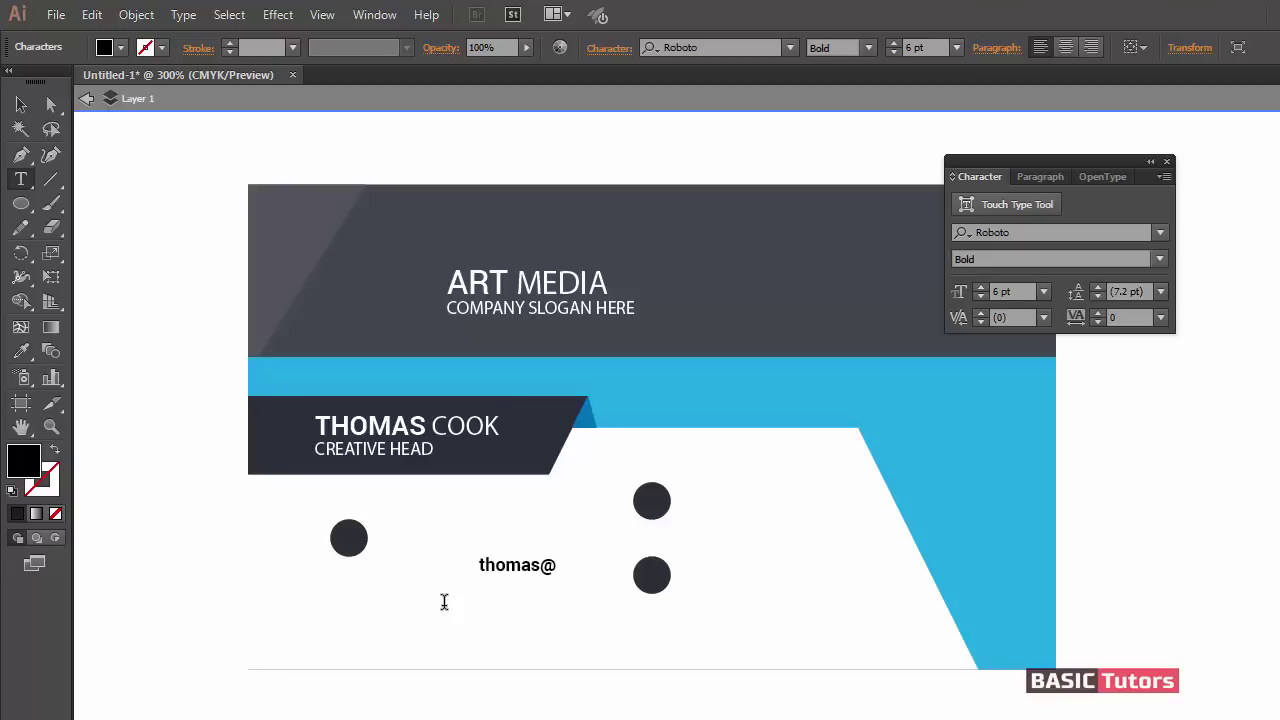
Step: Set the email line to Roboto Light at 6.5 pt
key(ctrl+a)
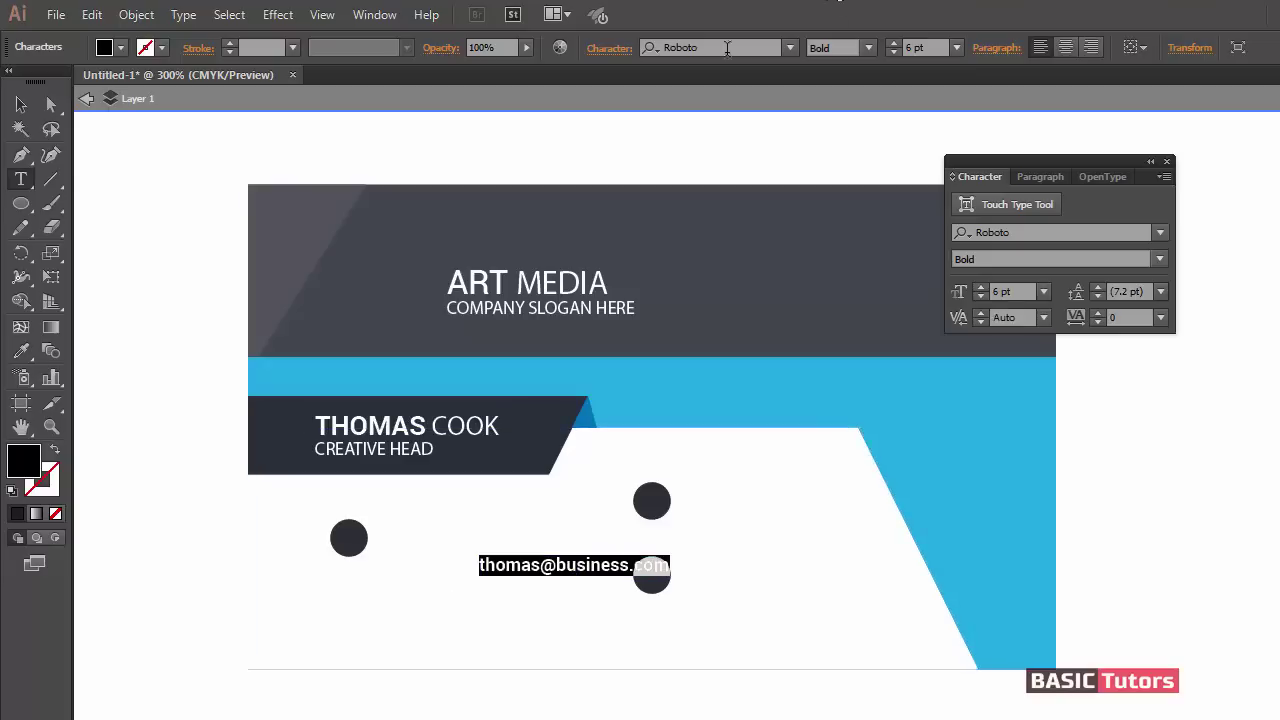
click(725, 47)
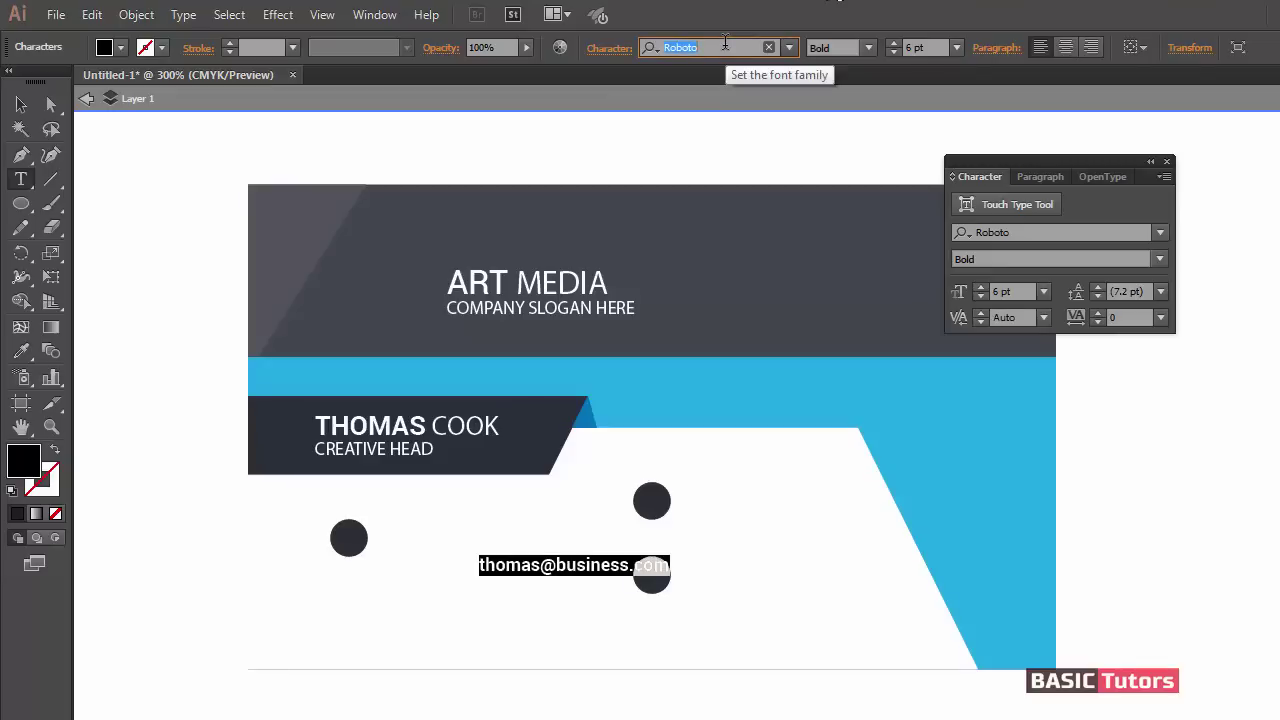
click(868, 48)
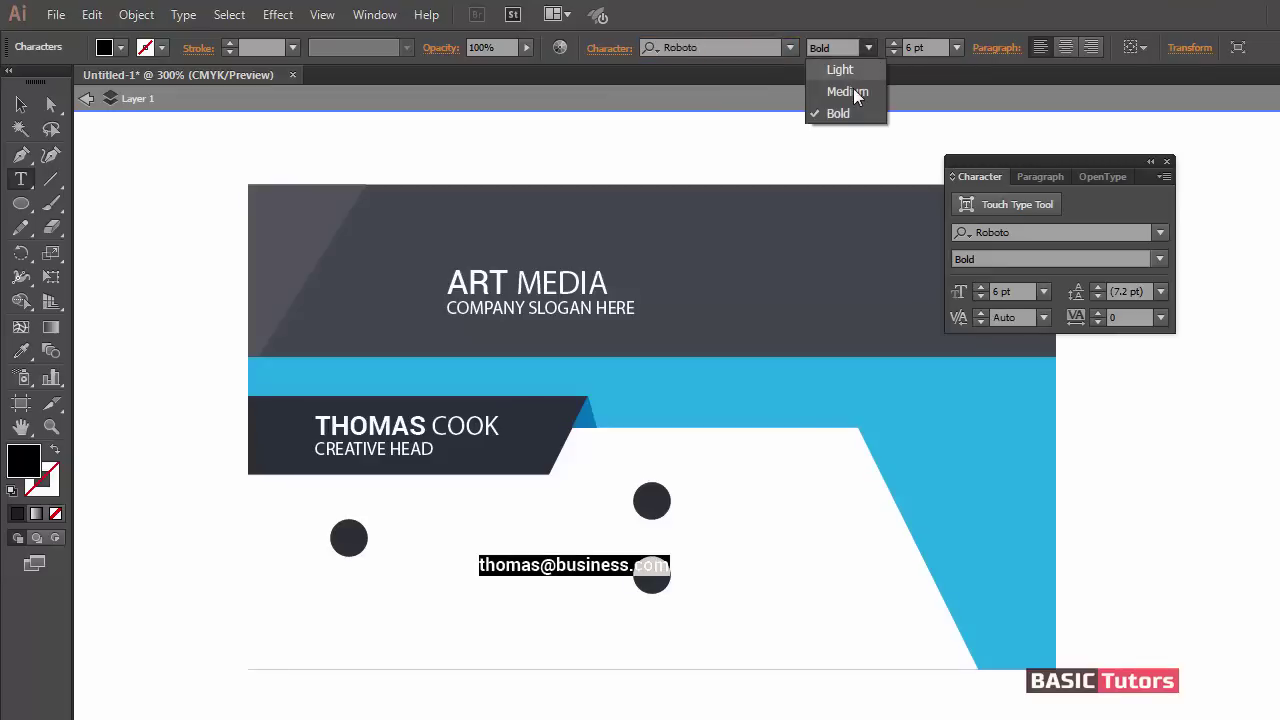
click(840, 70)
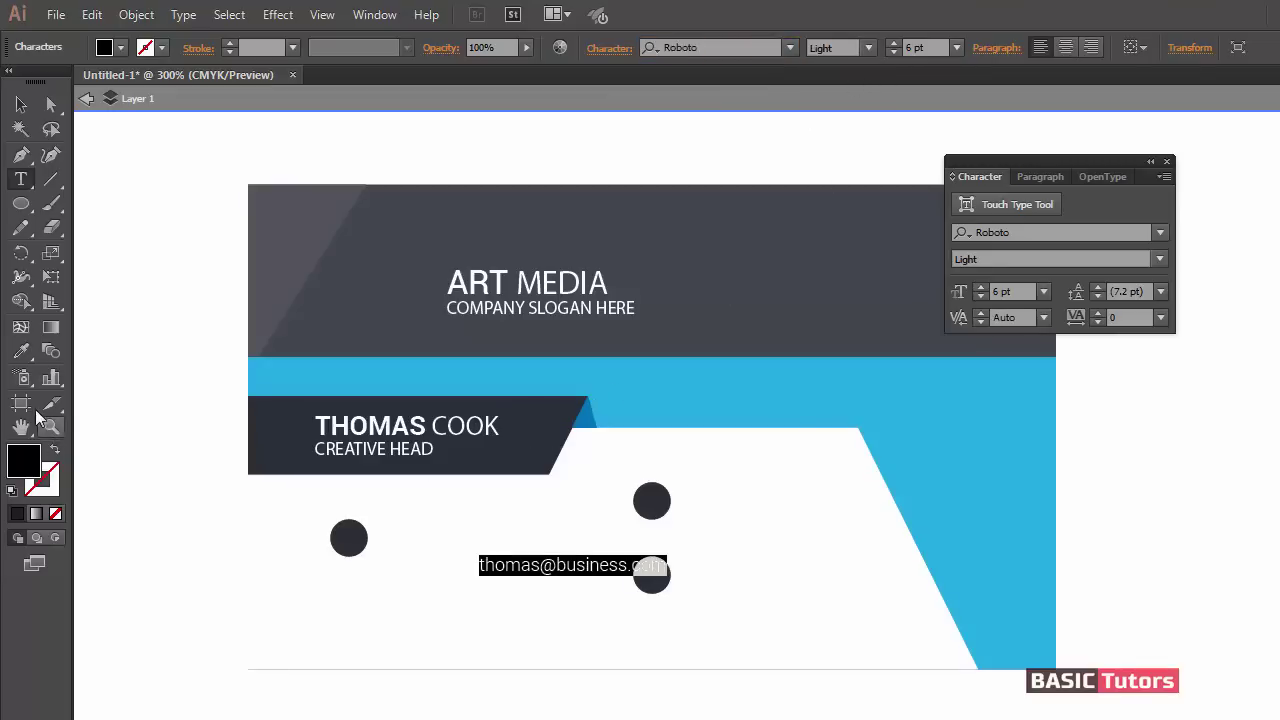
click(932, 47)
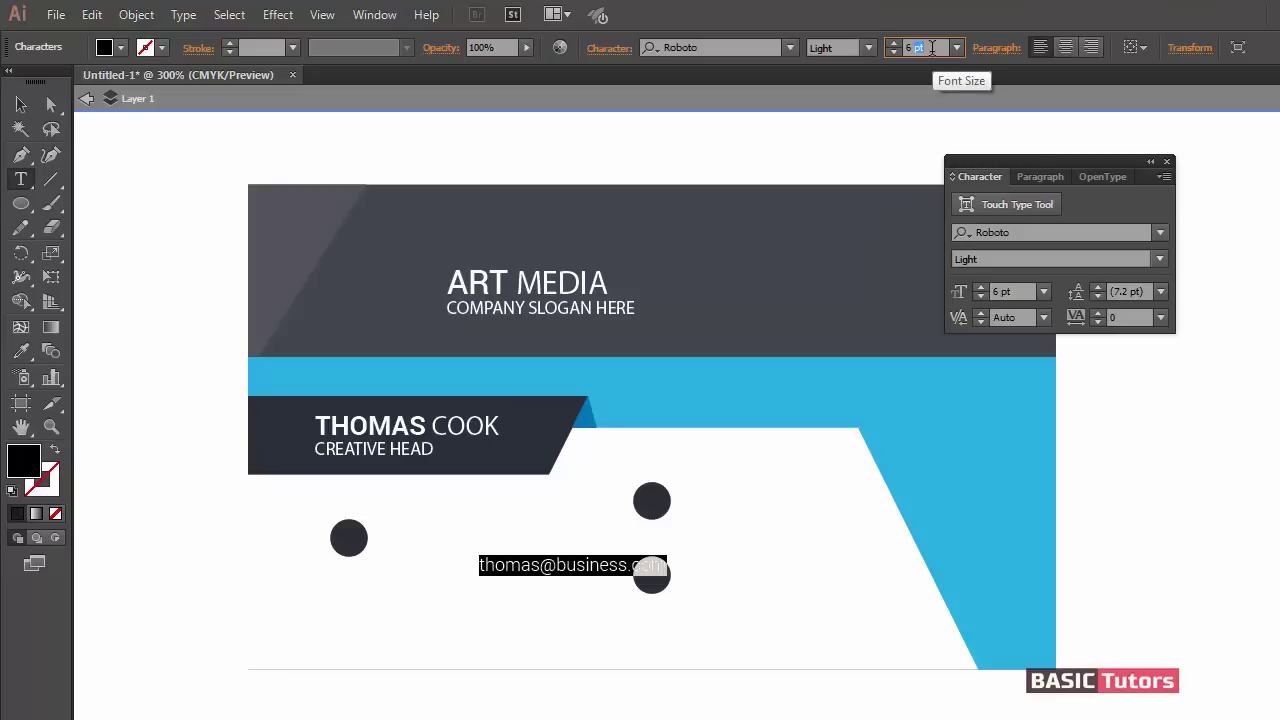
text(6.)
text(5)
key(Return)
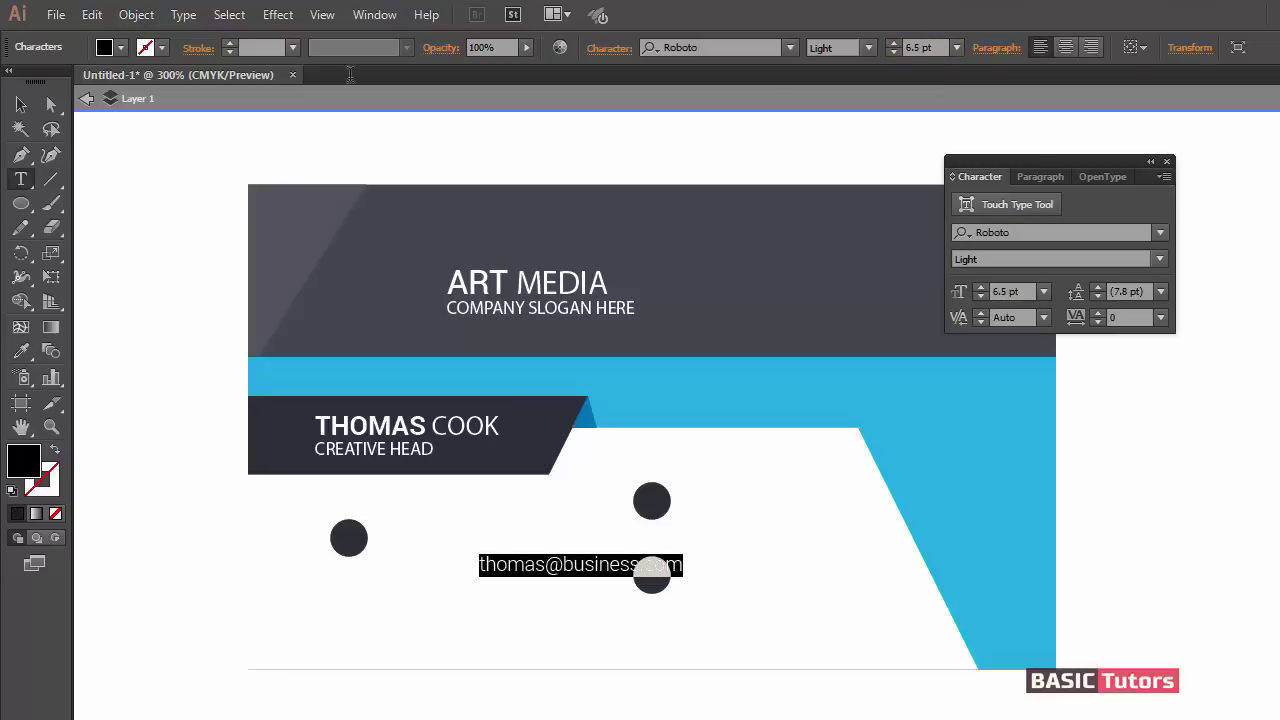
click(21, 104)
Step: Move the email beside the upper right circle and shift both right circles left to align
mouse_move(502, 565)
mouse_down()
mouse_move(708, 511)
mouse_move(684, 510)
mouse_up()
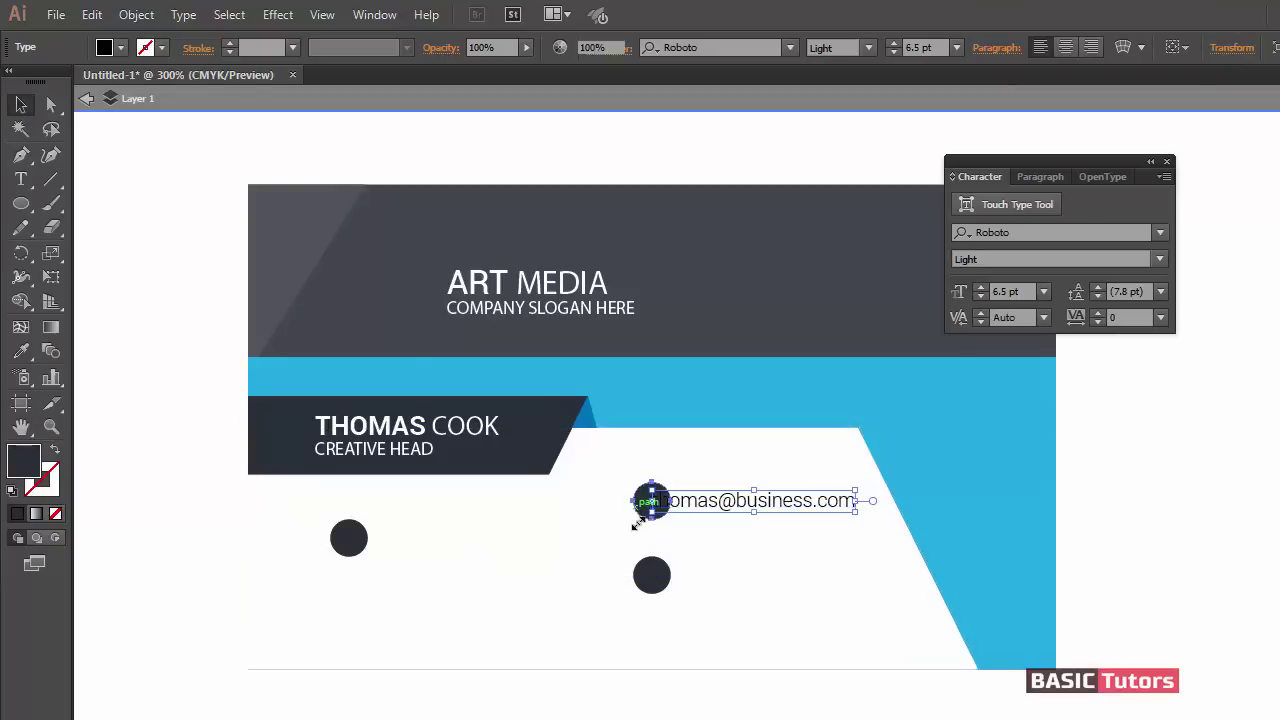
click(638, 516)
shift+click(651, 575)
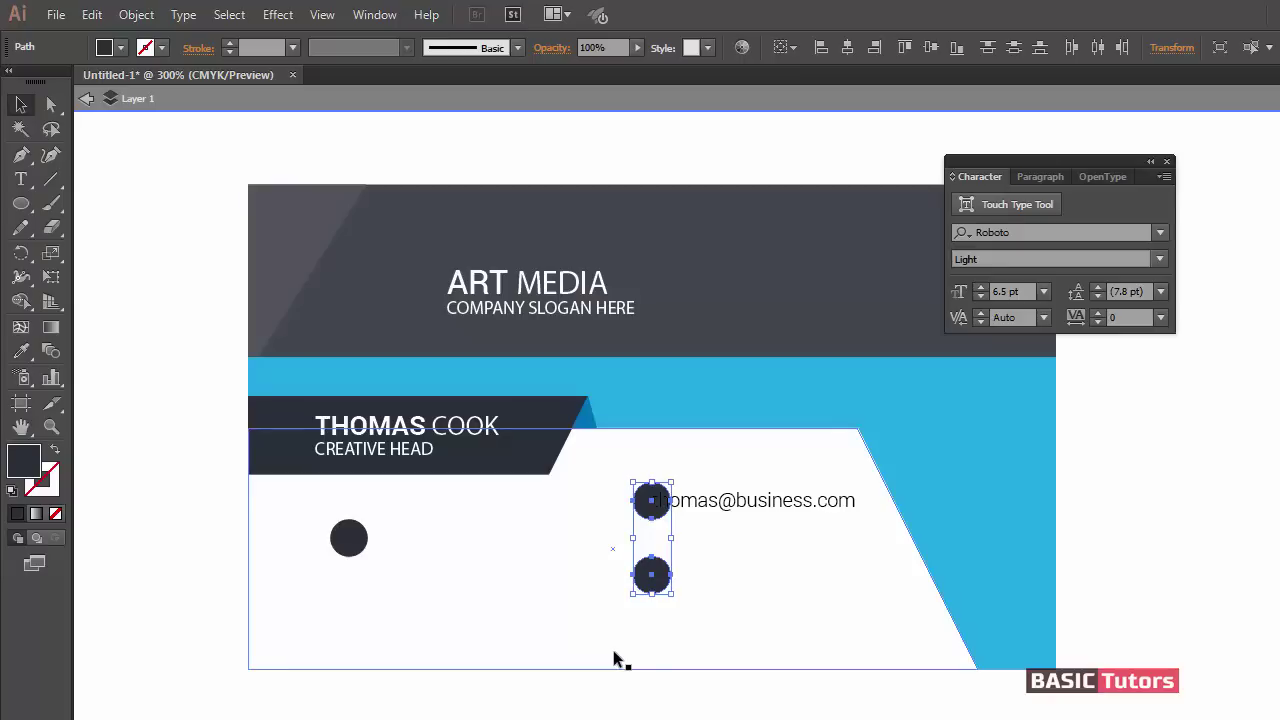
key(shift+Left)
key(shift+Left)
key(shift+Right)
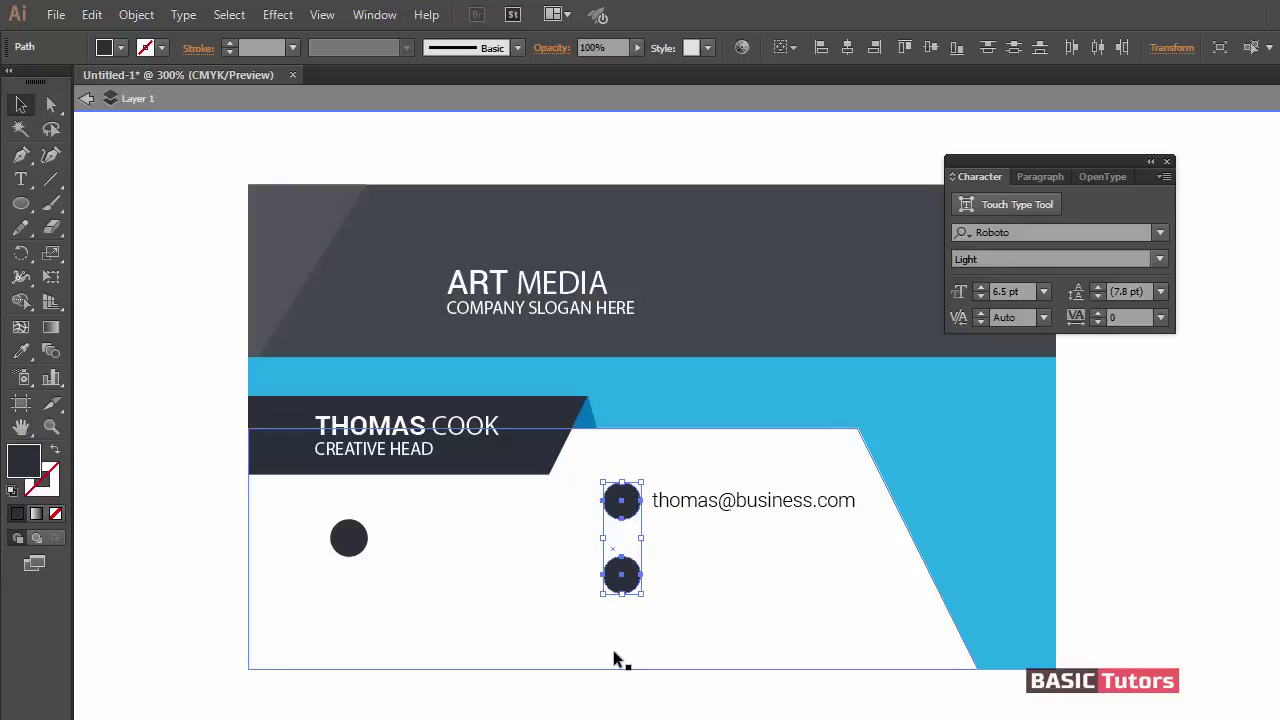
click(726, 686)
click(772, 512)
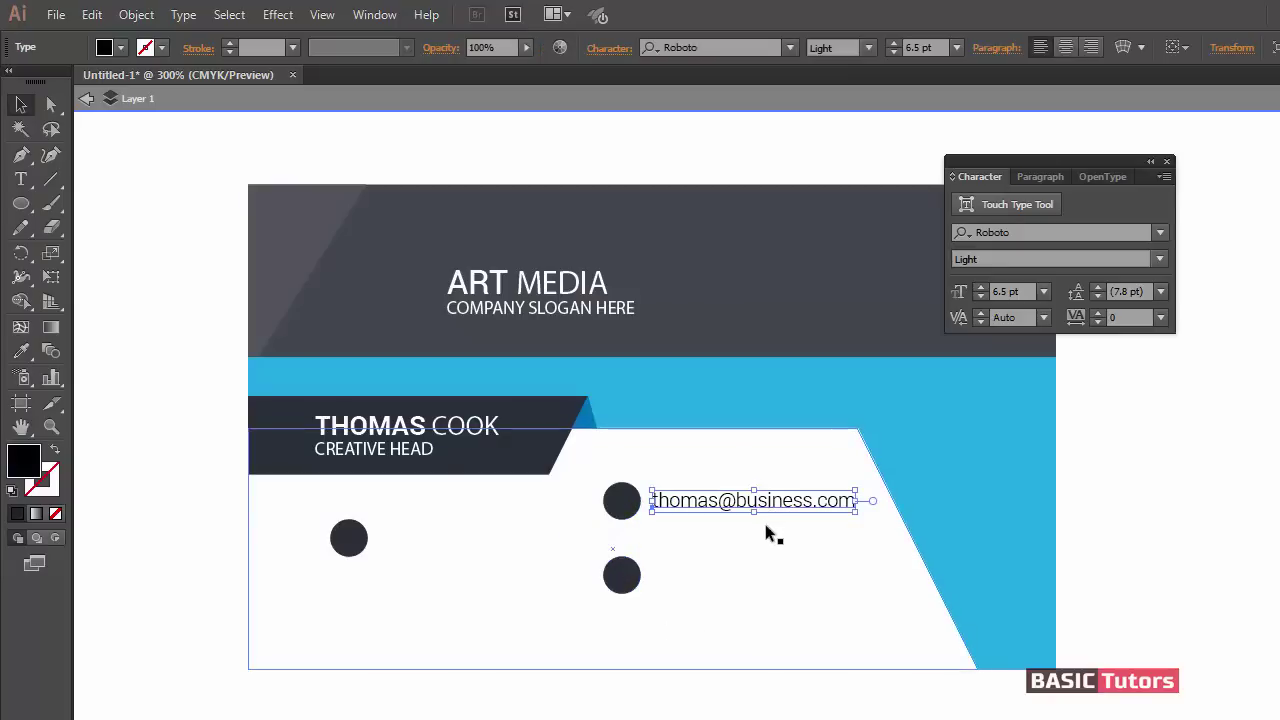
key(Left)
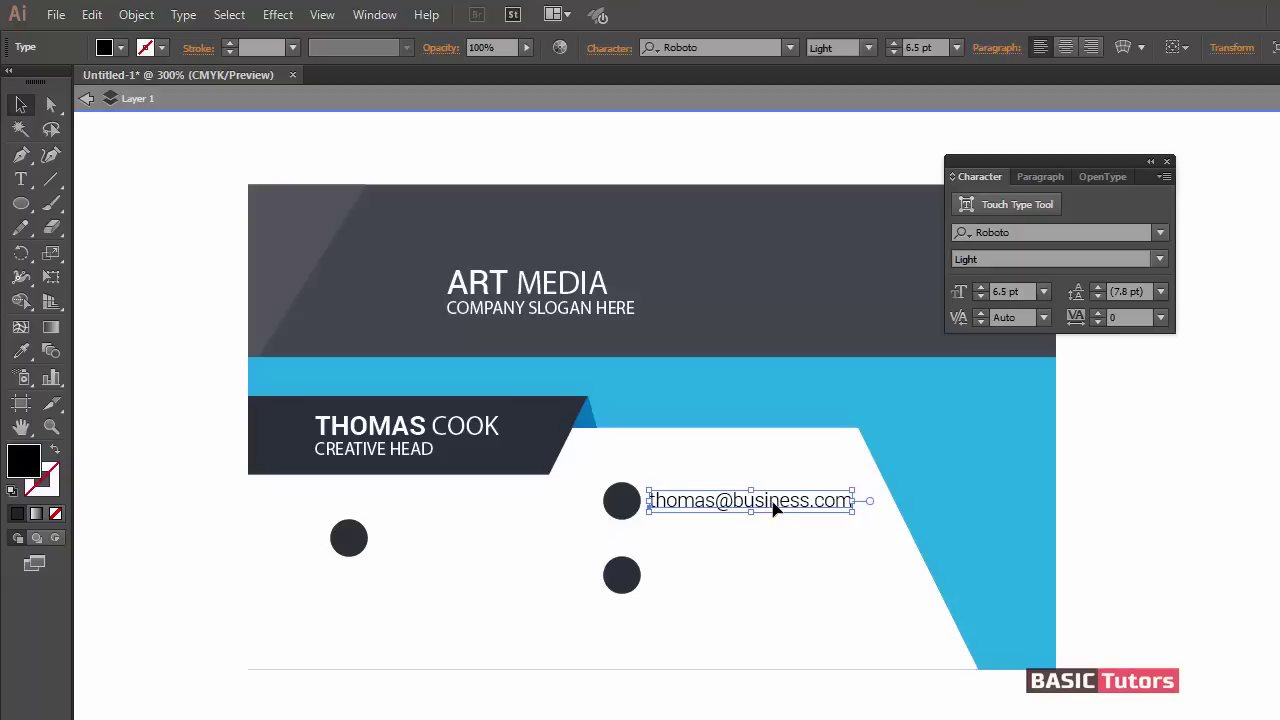
key(ctrl+shift+a)
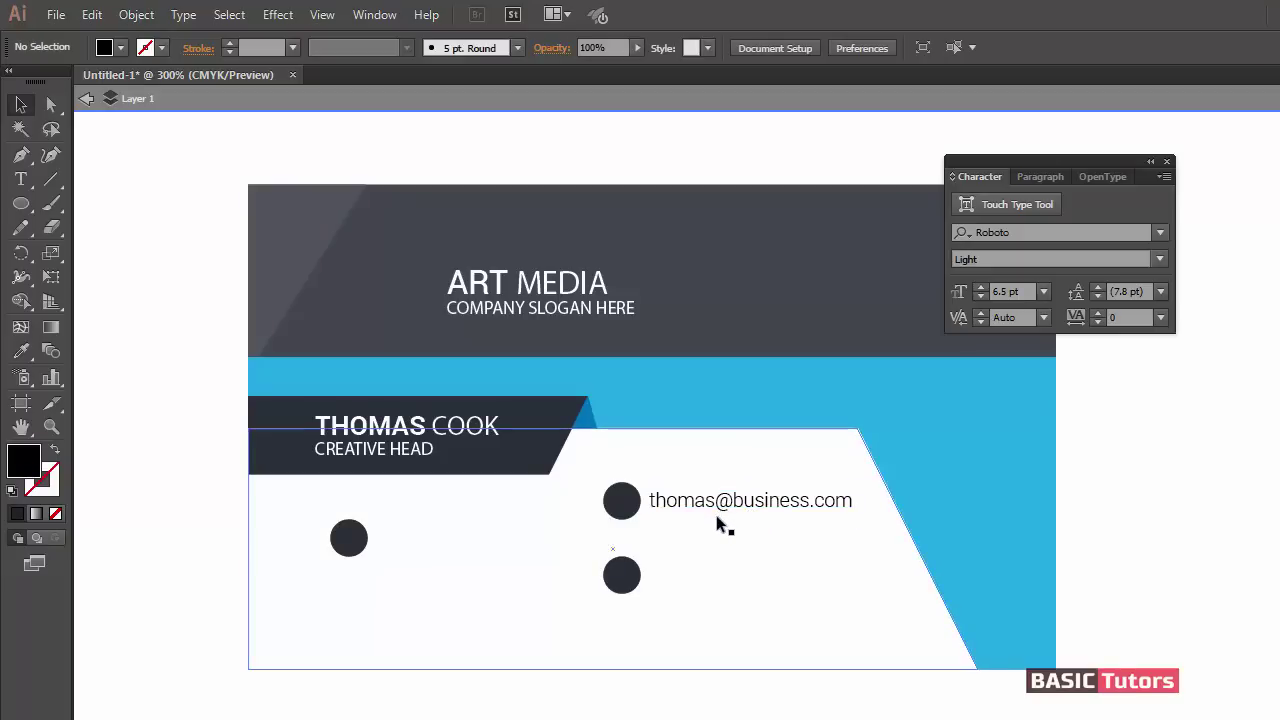
click(724, 508)
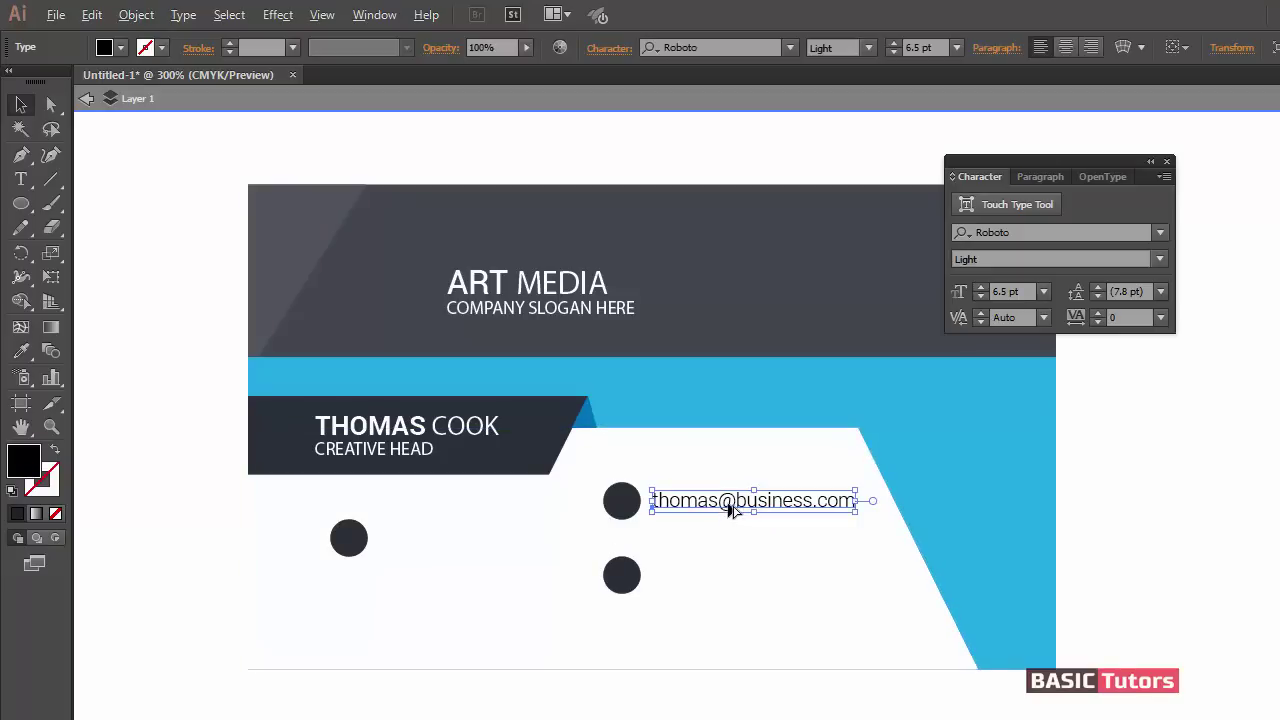
alt+drag(729, 505, 718, 527)
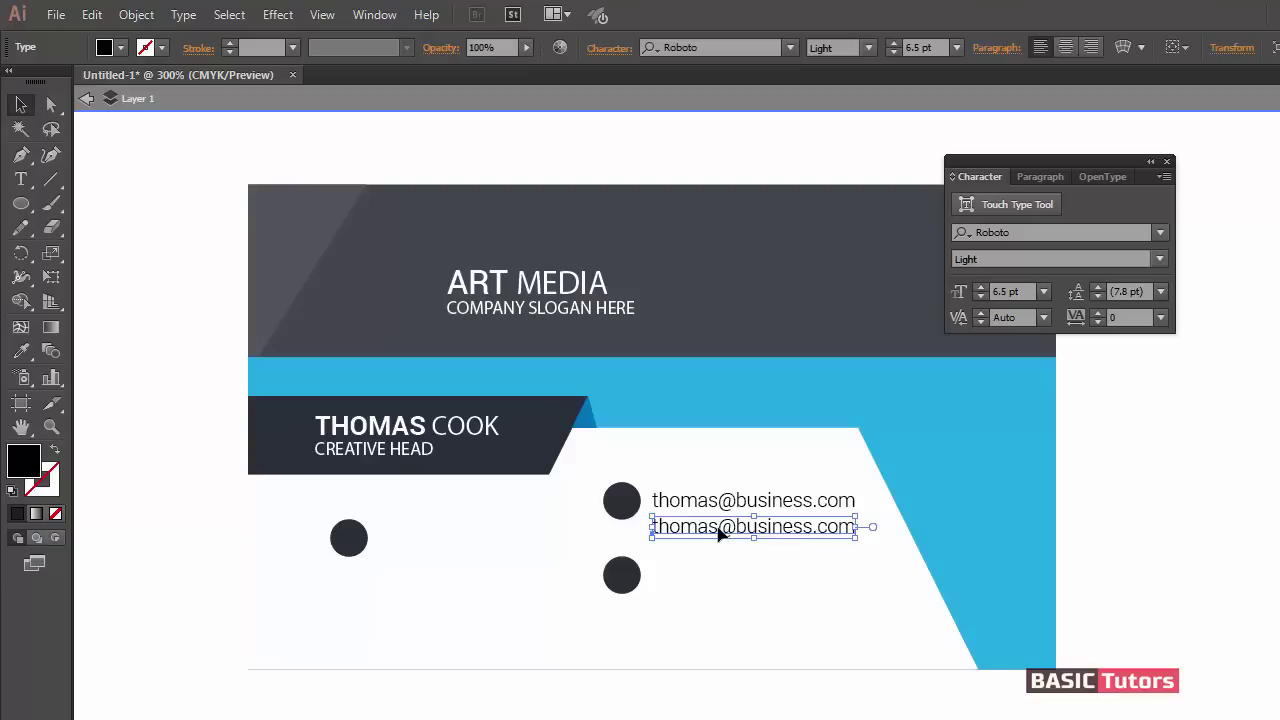
double_click(718, 533)
key(ctrl+a)
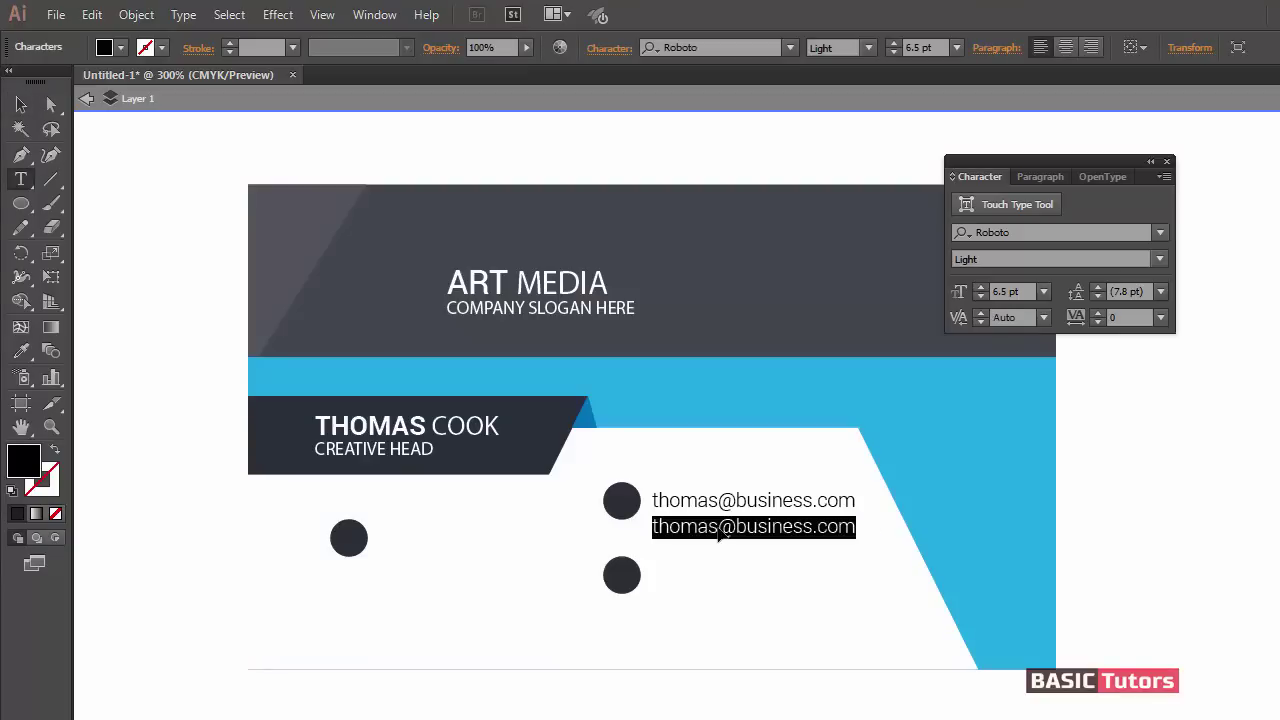
text(a)
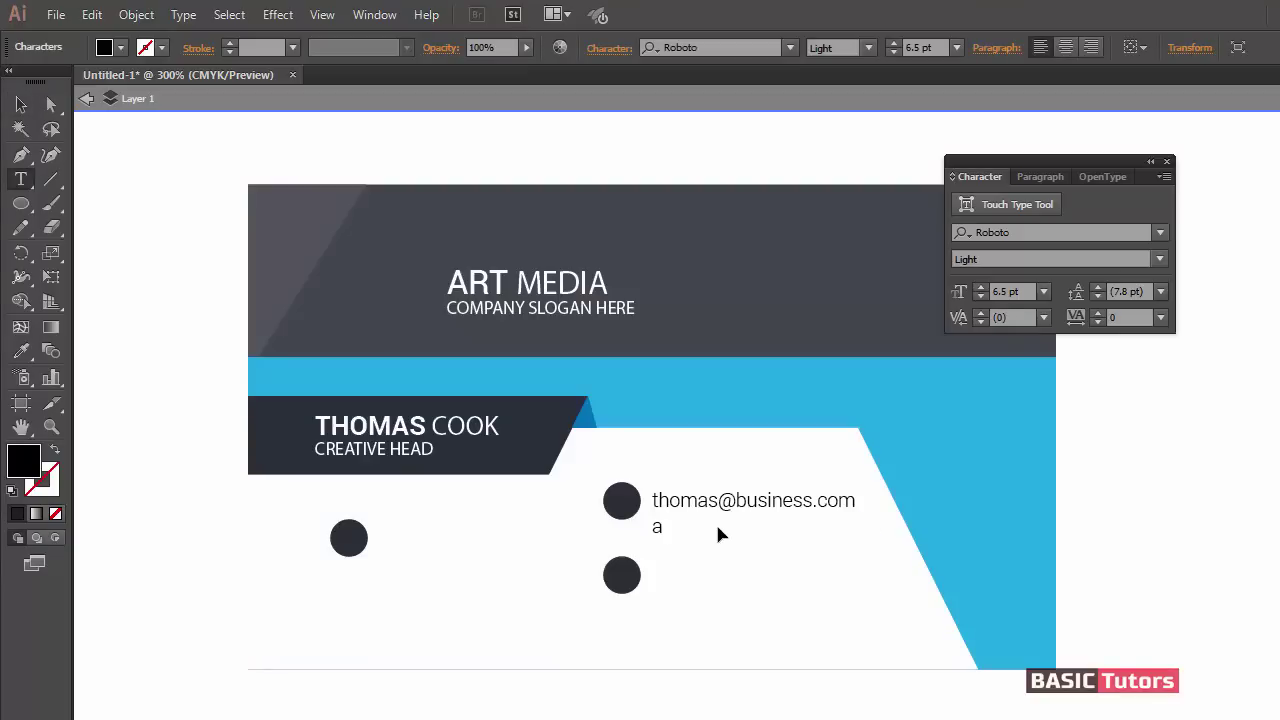
text(rtmedia)
key(Home)
text(ww.)
text(w)
key(End)
text(co)
text(m)
click(21, 104)
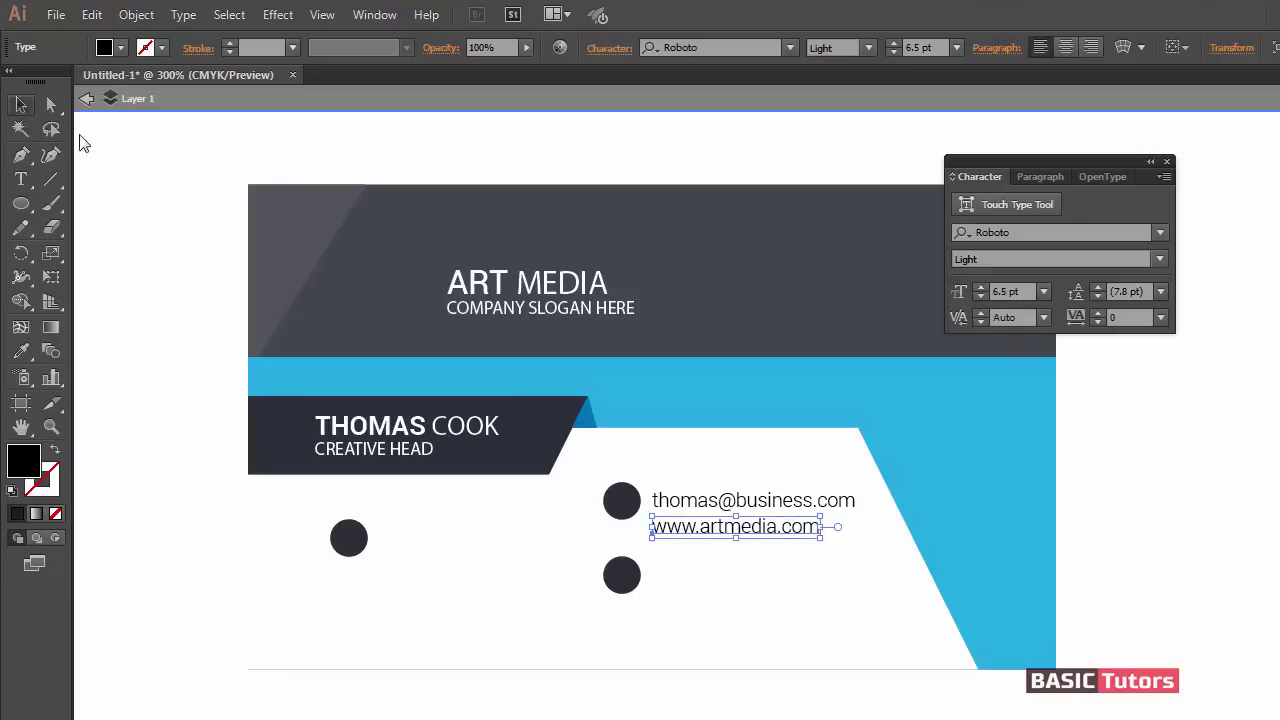
Step: Raise both lines level with the upper circle, then copy the website line beside the lower circle
click(700, 522)
key(shift+Up)
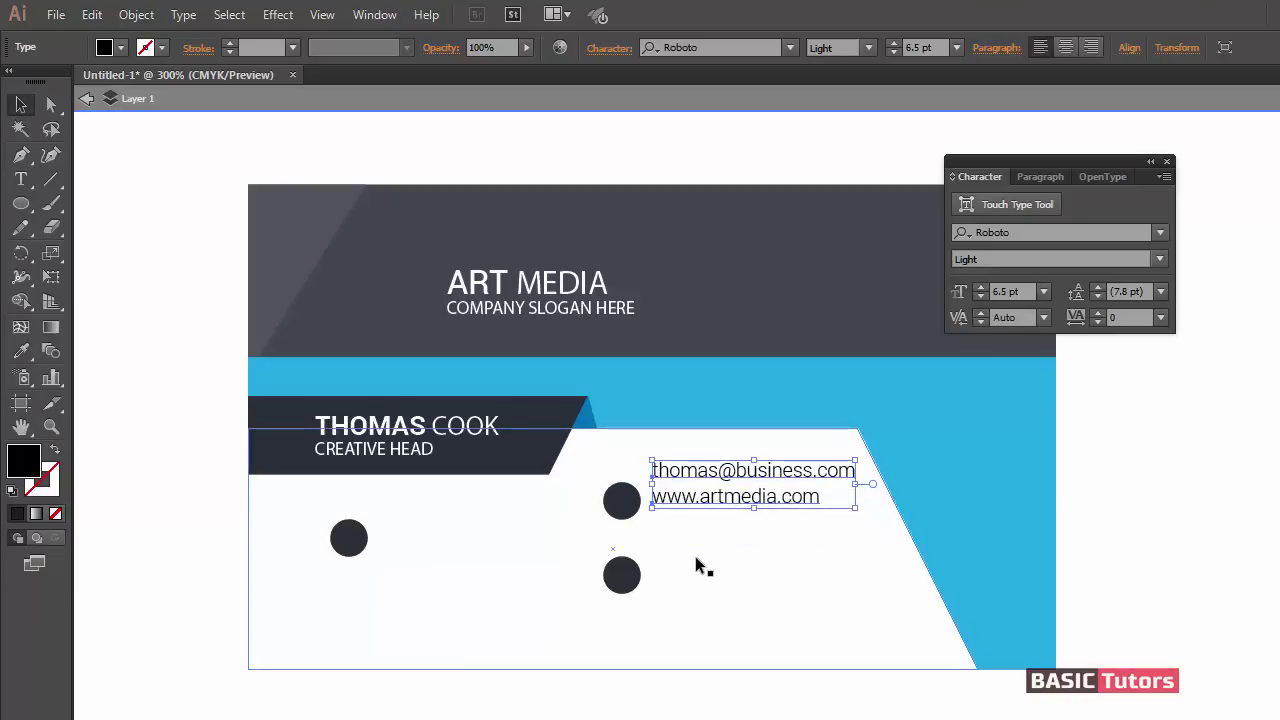
key(Down)
key(Down)
key(Down)
key(Down)
key(Down)
key(Down)
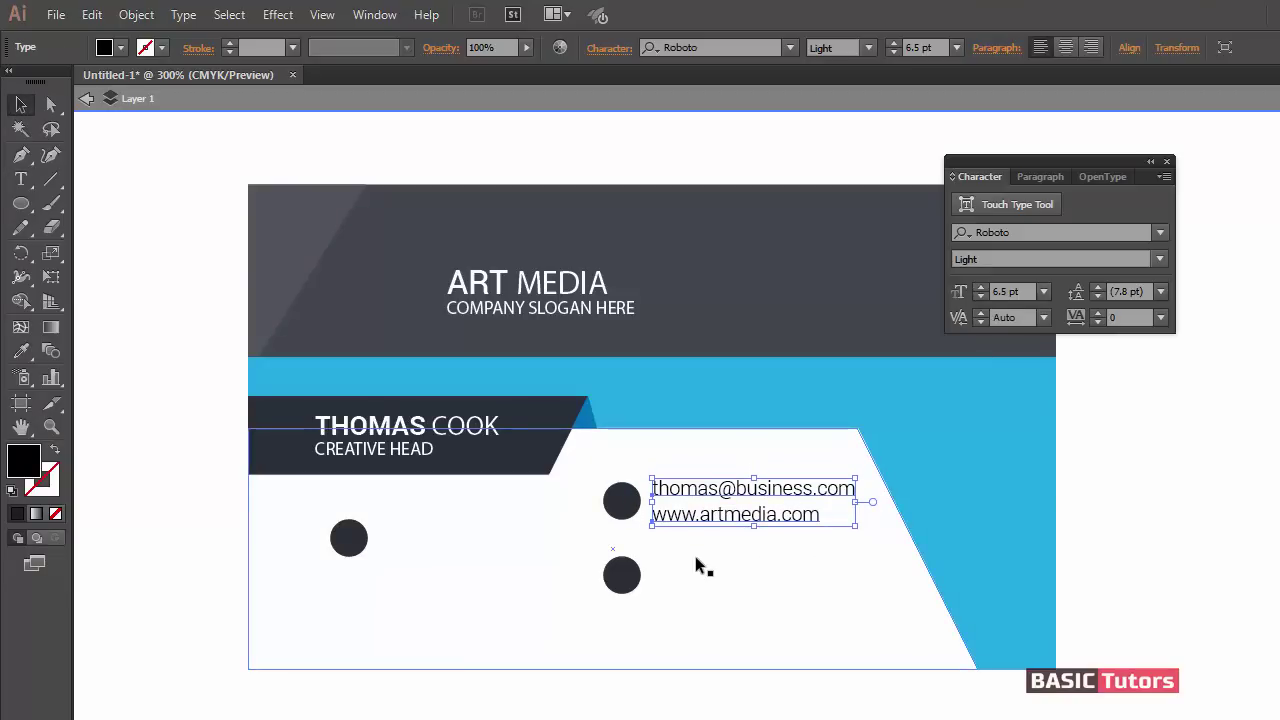
click(692, 686)
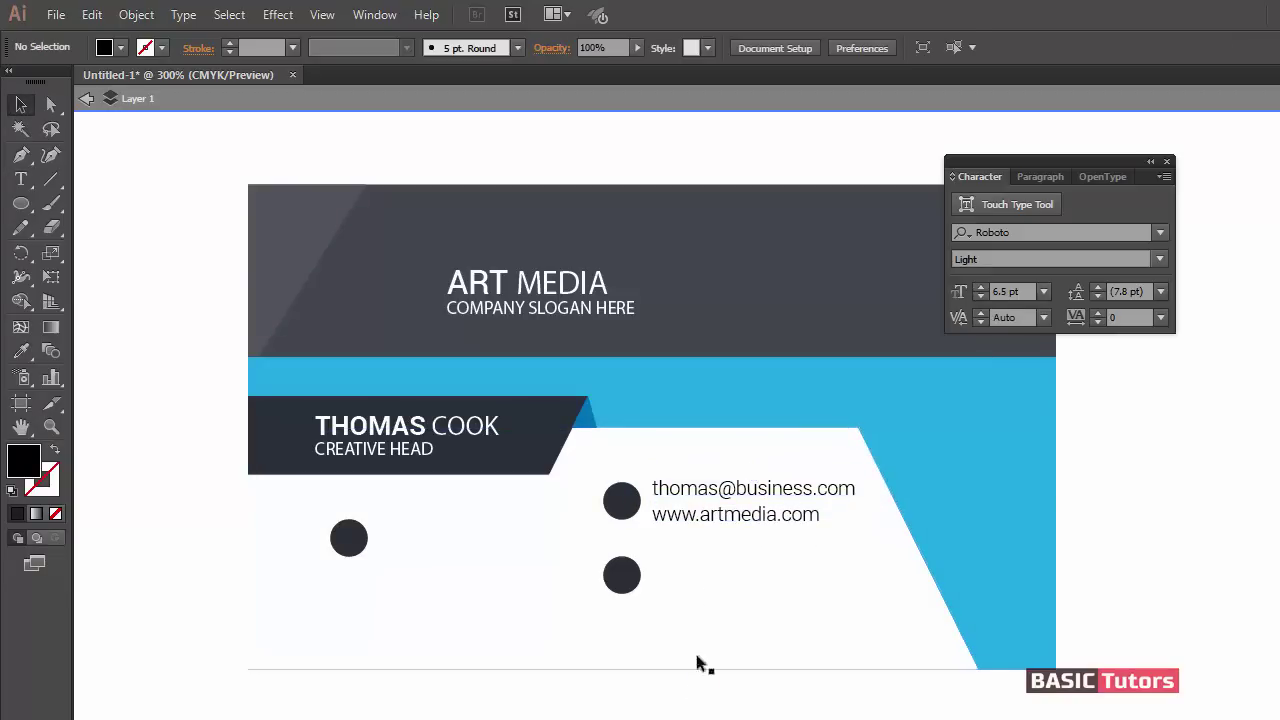
click(723, 520)
drag(723, 520, 705, 573)
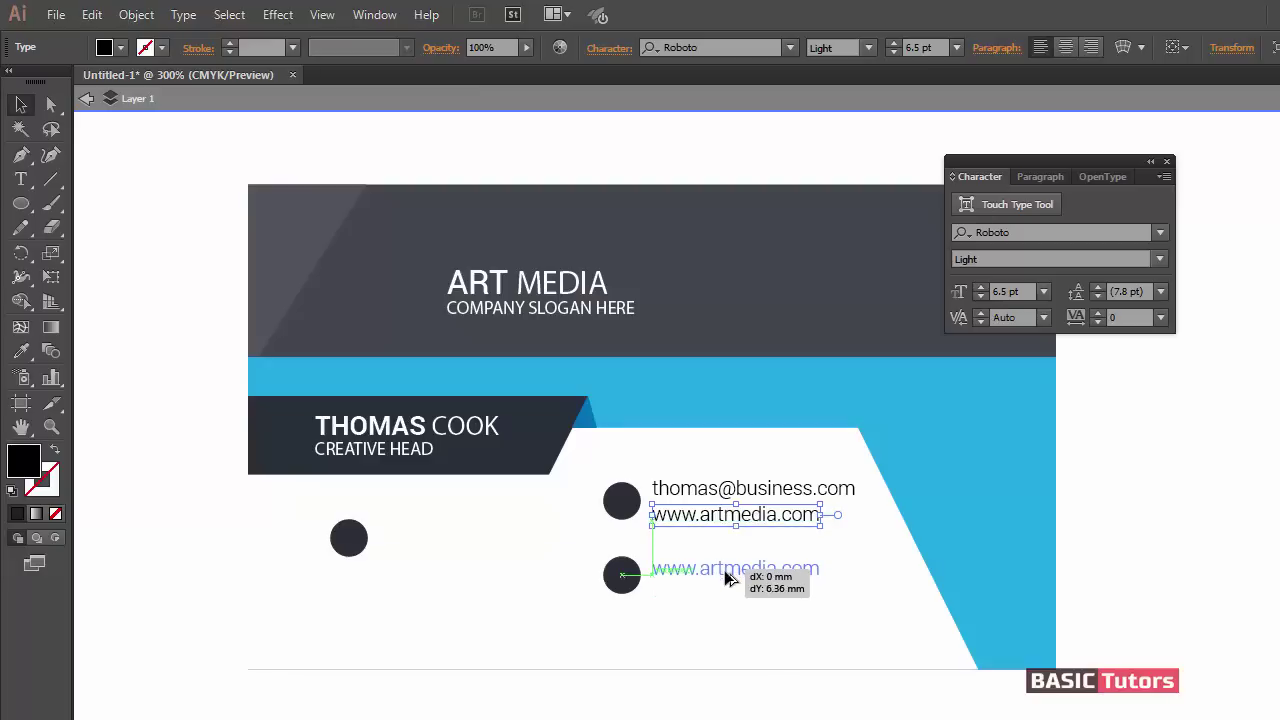
Step: Retype the copied website line as a two-line street address and copy it beside the left circle
double_click(713, 570)
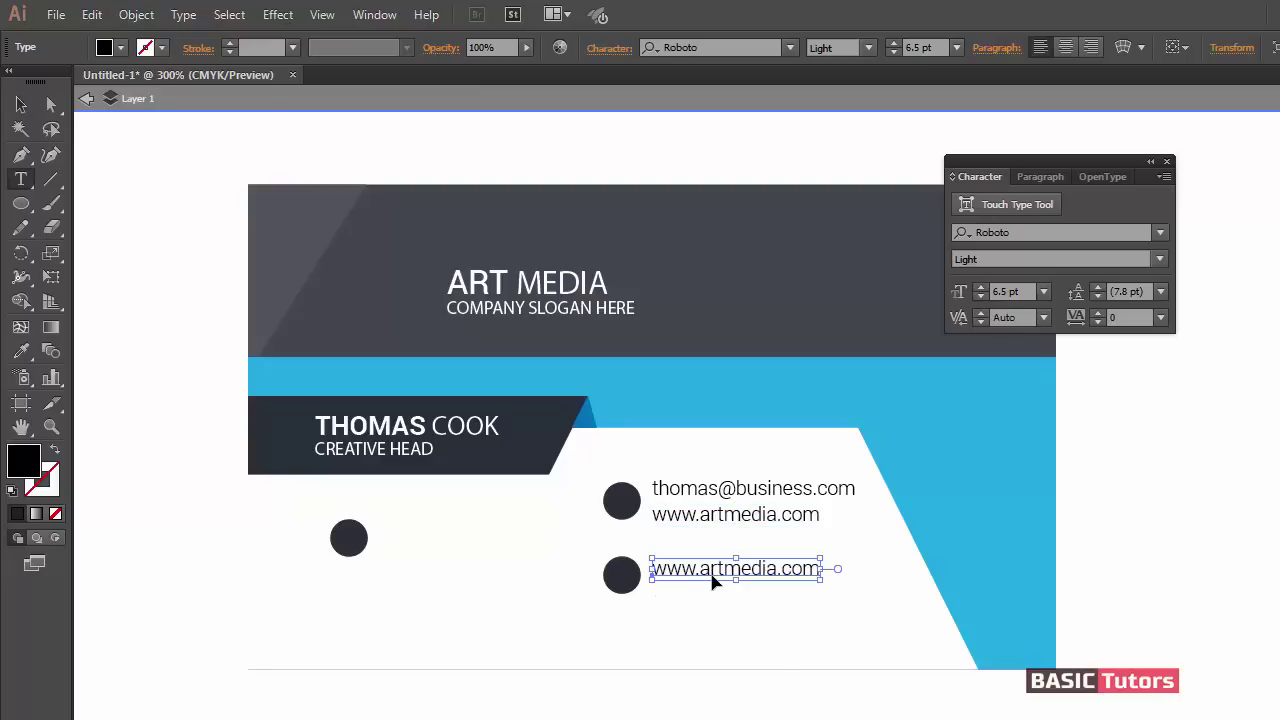
key(ctrl+a)
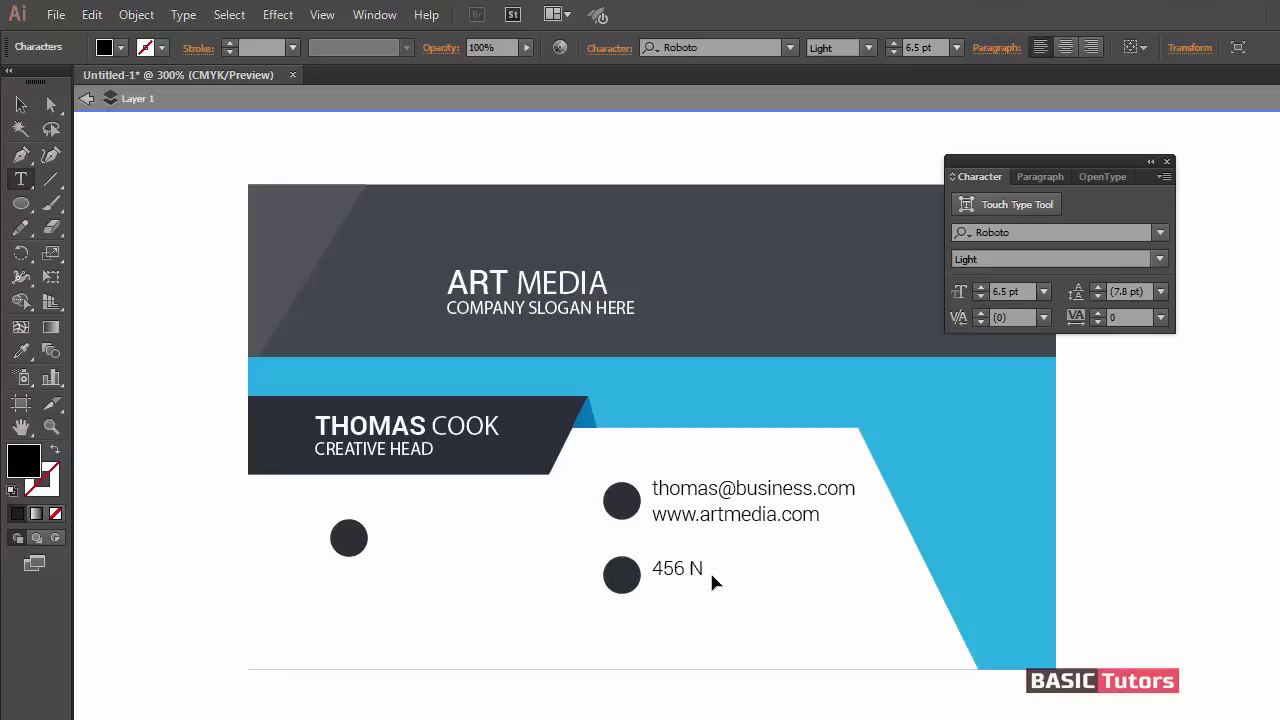
key(Return)
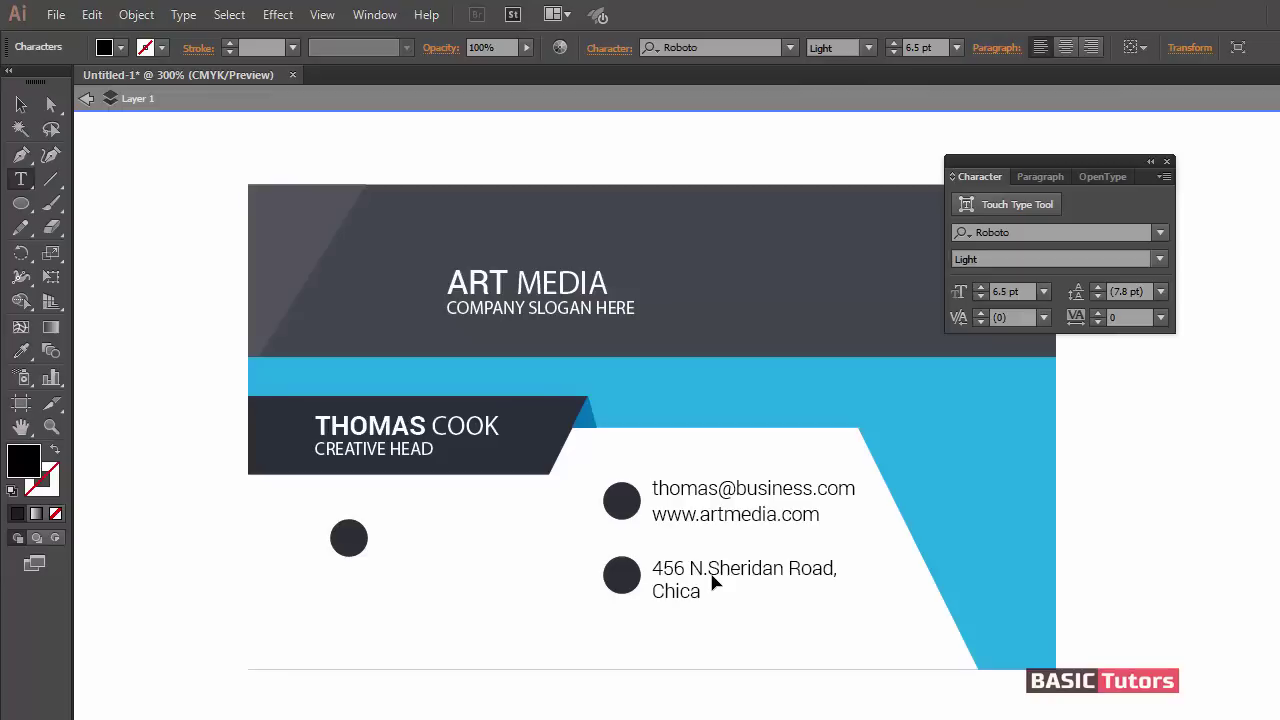
click(21, 106)
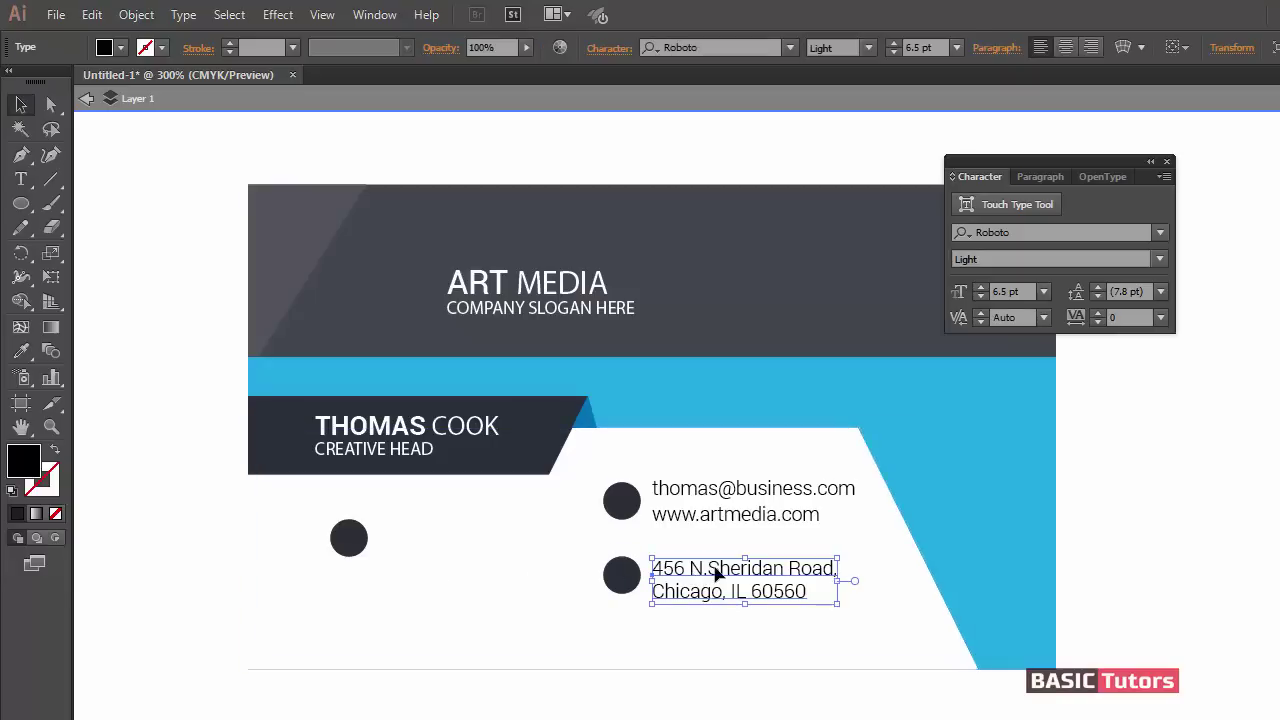
drag(714, 575, 420, 576)
Step: Clear both lines of the address copy beside the left circle for the phone number
triple_click(406, 572)
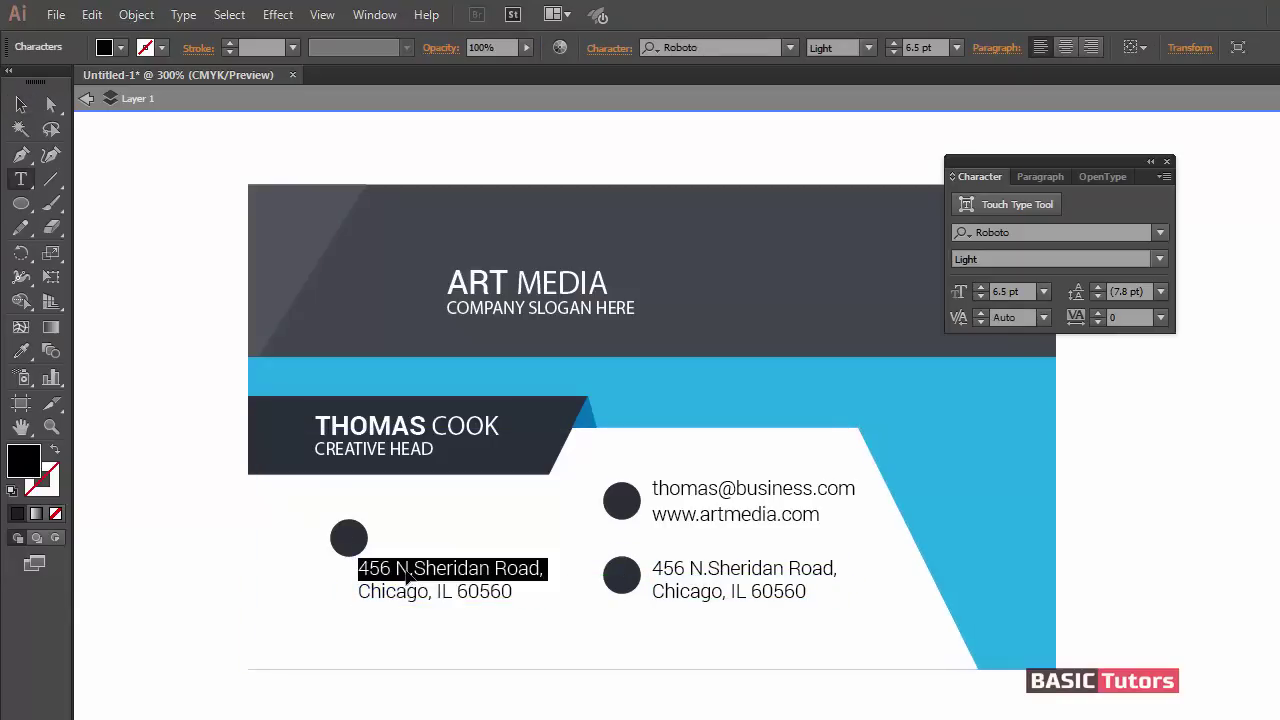
key(ctrl+a)
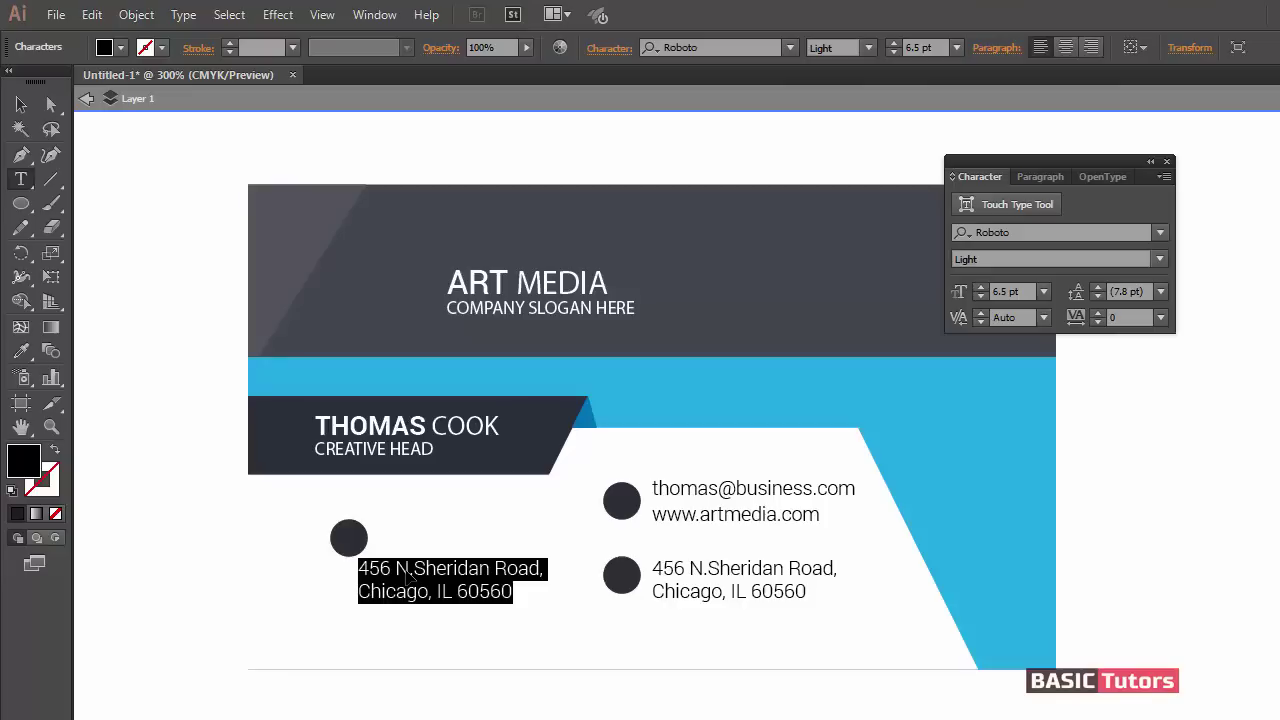
key(Delete)
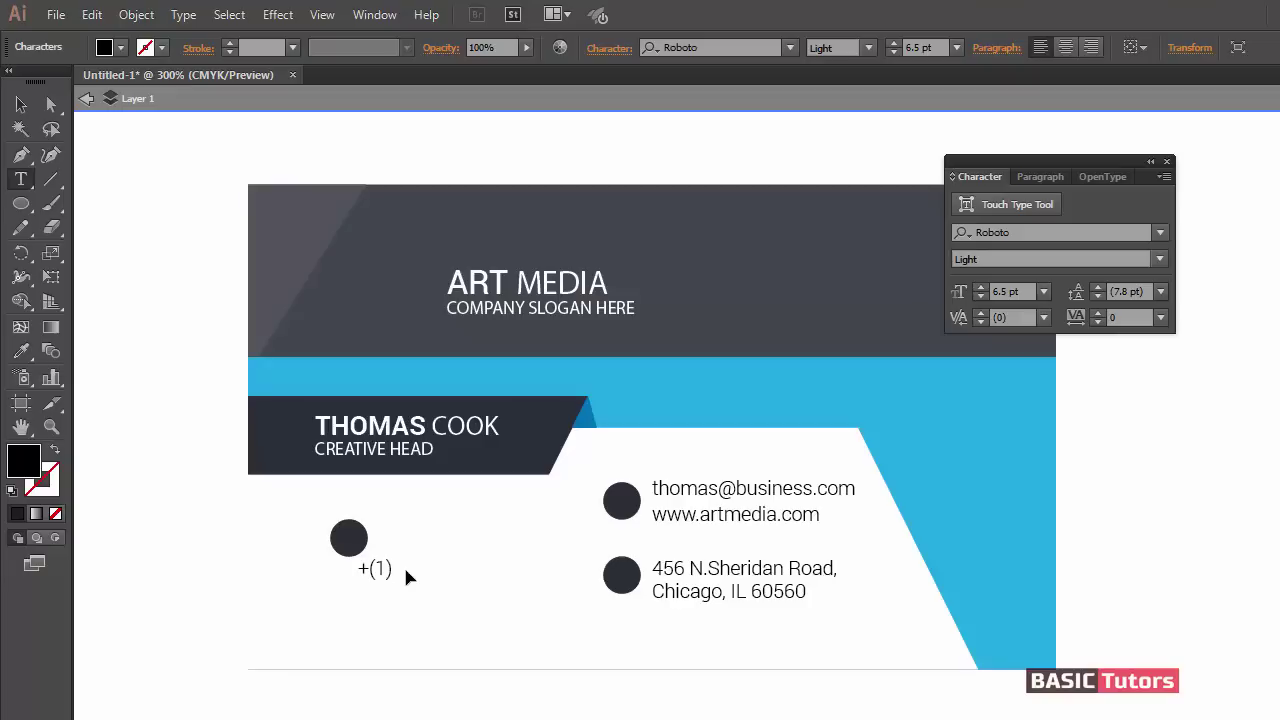
text(123 45)
text(6 7)
text(89)
click(21, 104)
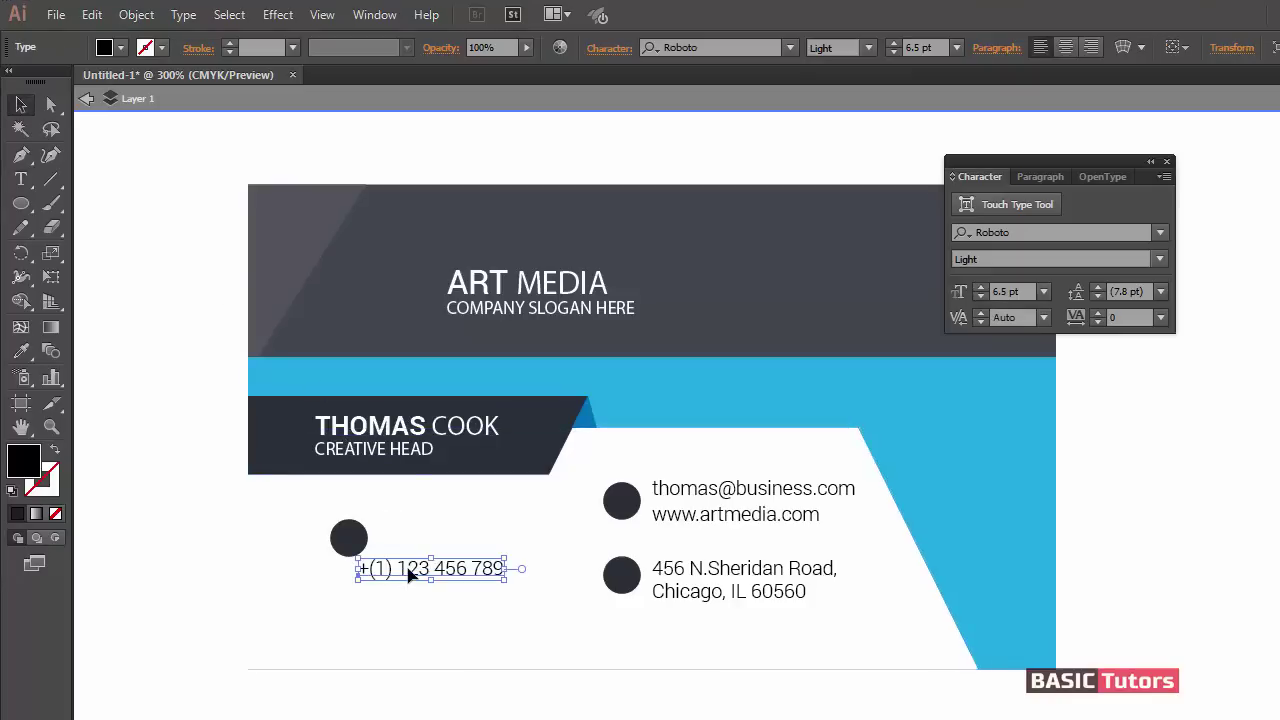
mouse_move(410, 573)
mouse_down()
mouse_move(433, 537)
mouse_move(436, 570)
mouse_up()
key(ctrl+shift+a)
Step: Duplicate the phone line below and change the copy to end in 790
click(515, 708)
double_click(512, 567)
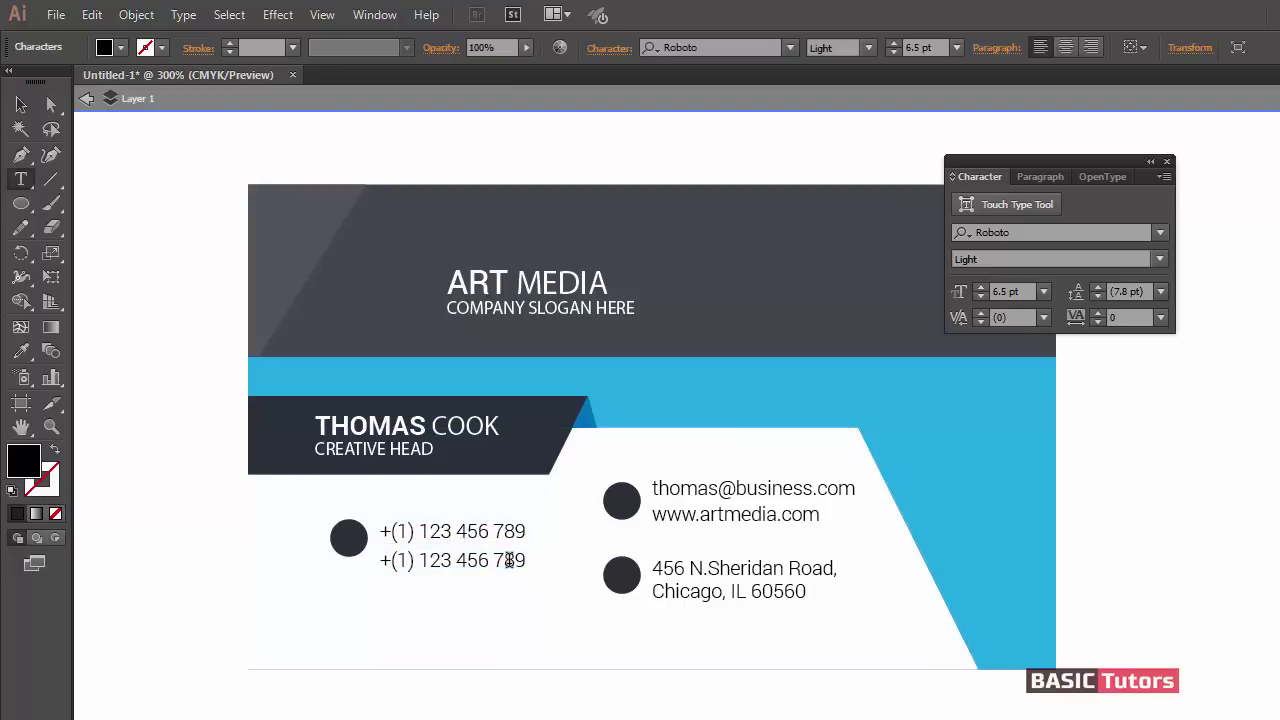
key(ctrl+a)
click(515, 576)
key(BackSpace)
key(BackSpace)
text(90)
click(21, 104)
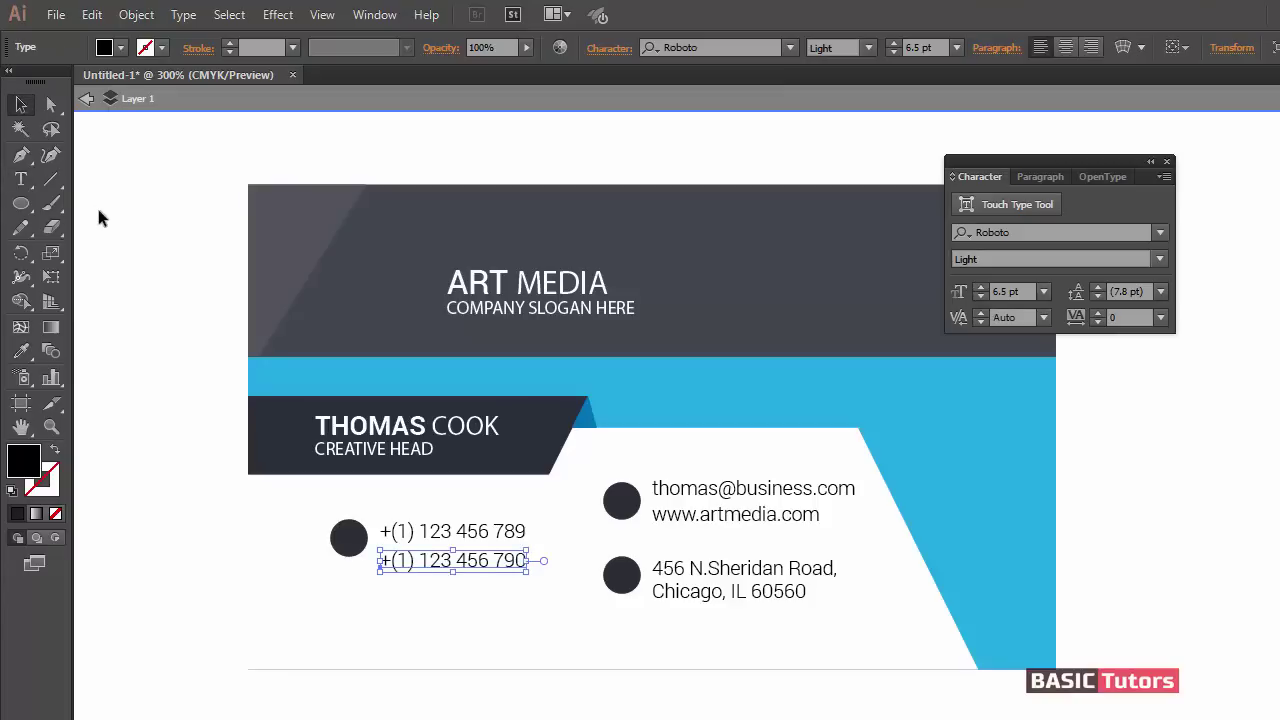
click(98, 218)
drag(1051, 160, 1249, 245)
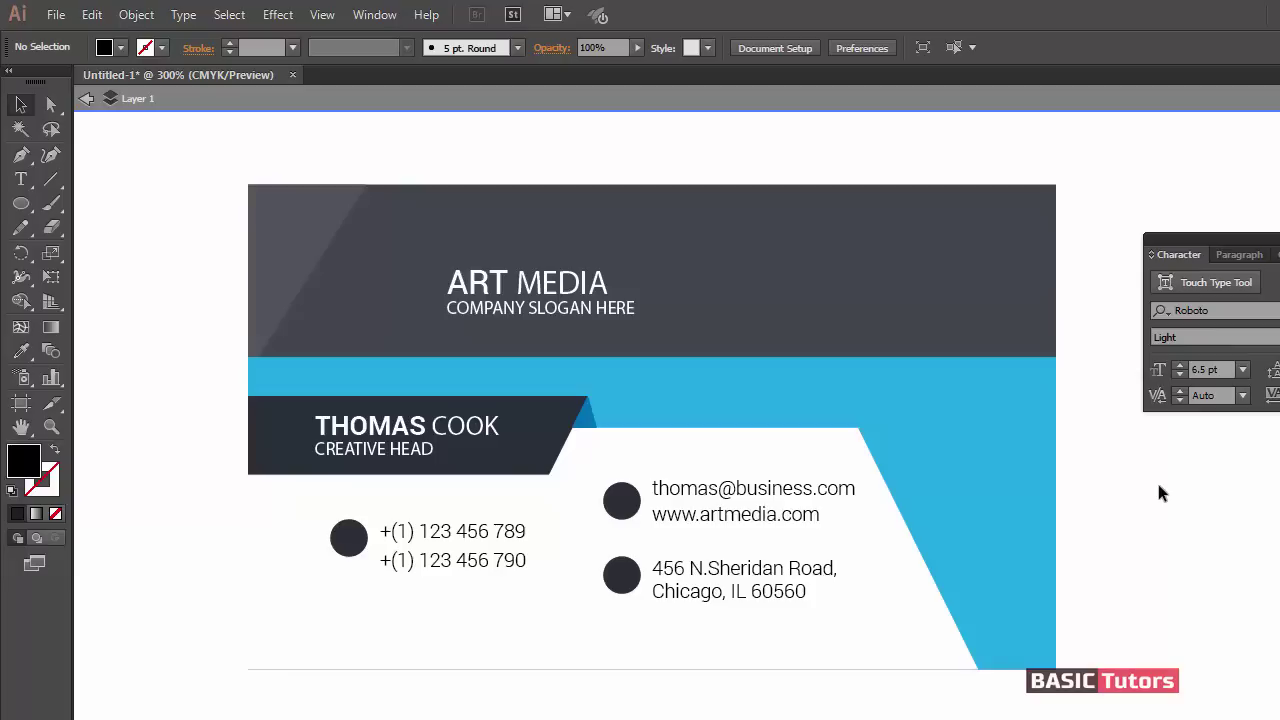
Step: Paste the white-ring, blue-dot logo mark and nudge it just left of ART MEDIA
key(ctrl+minus)
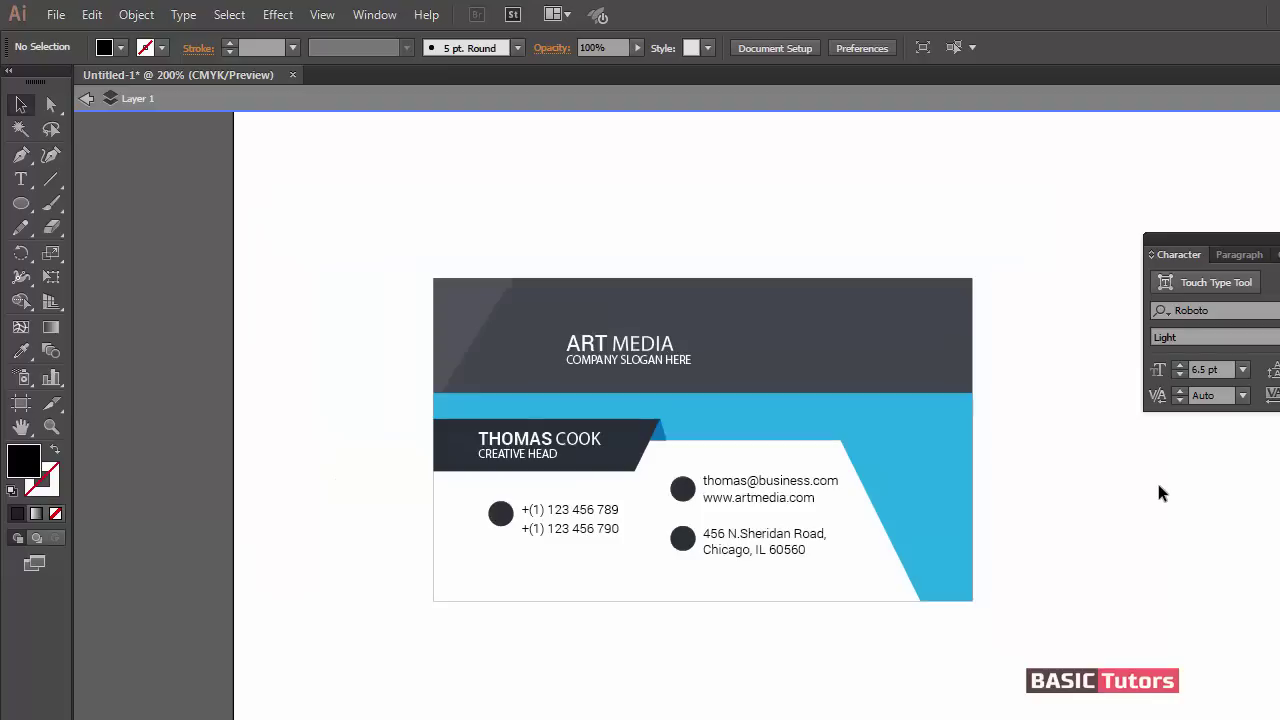
key(ctrl+minus)
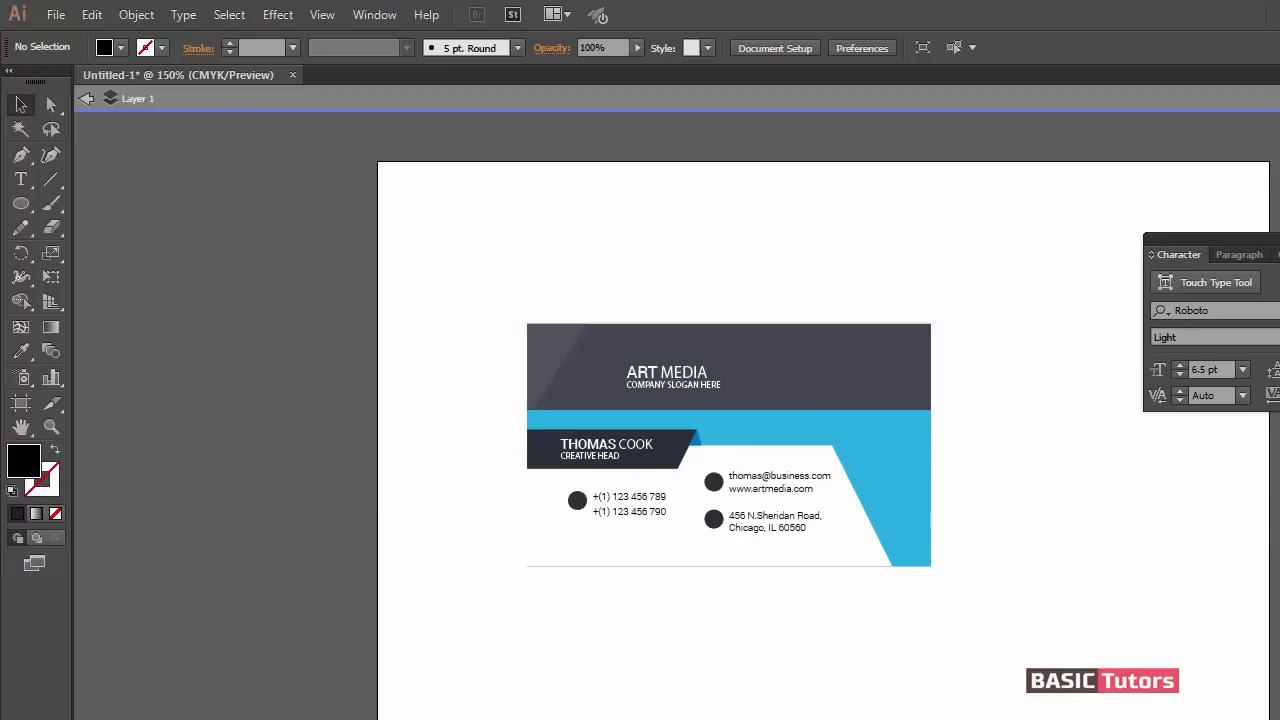
key(ctrl+a)
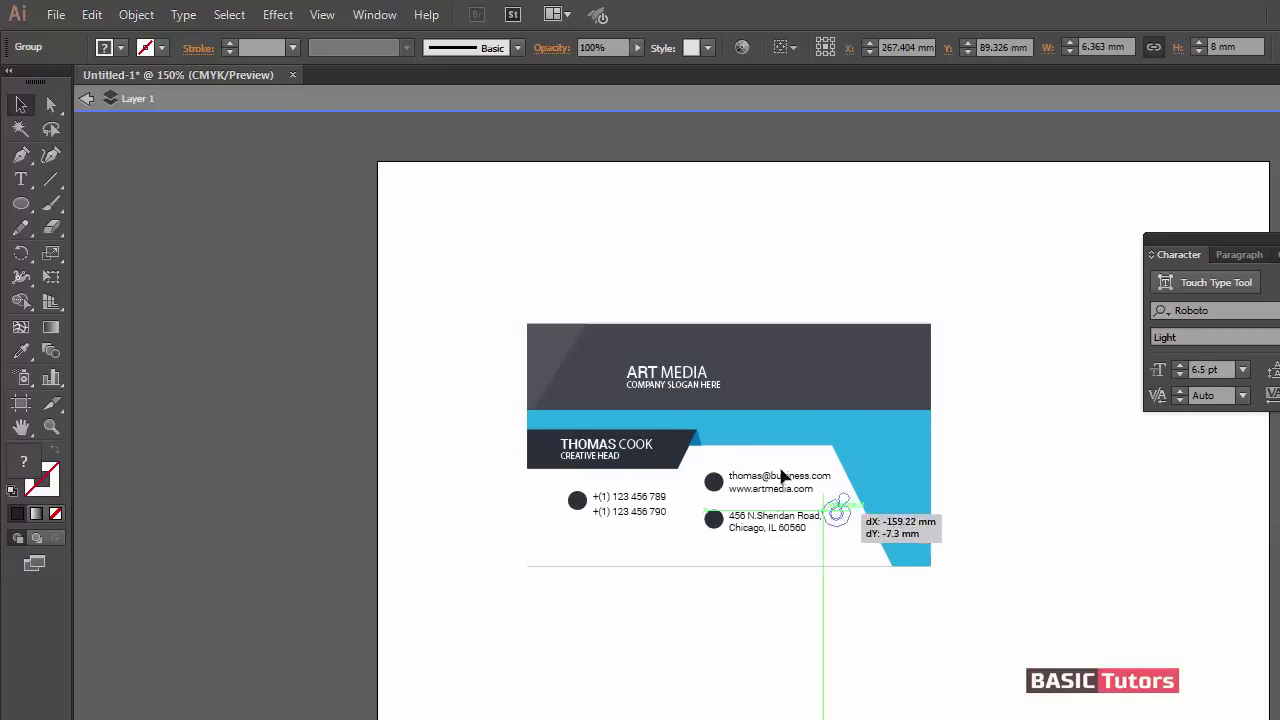
drag(786, 474, 613, 385)
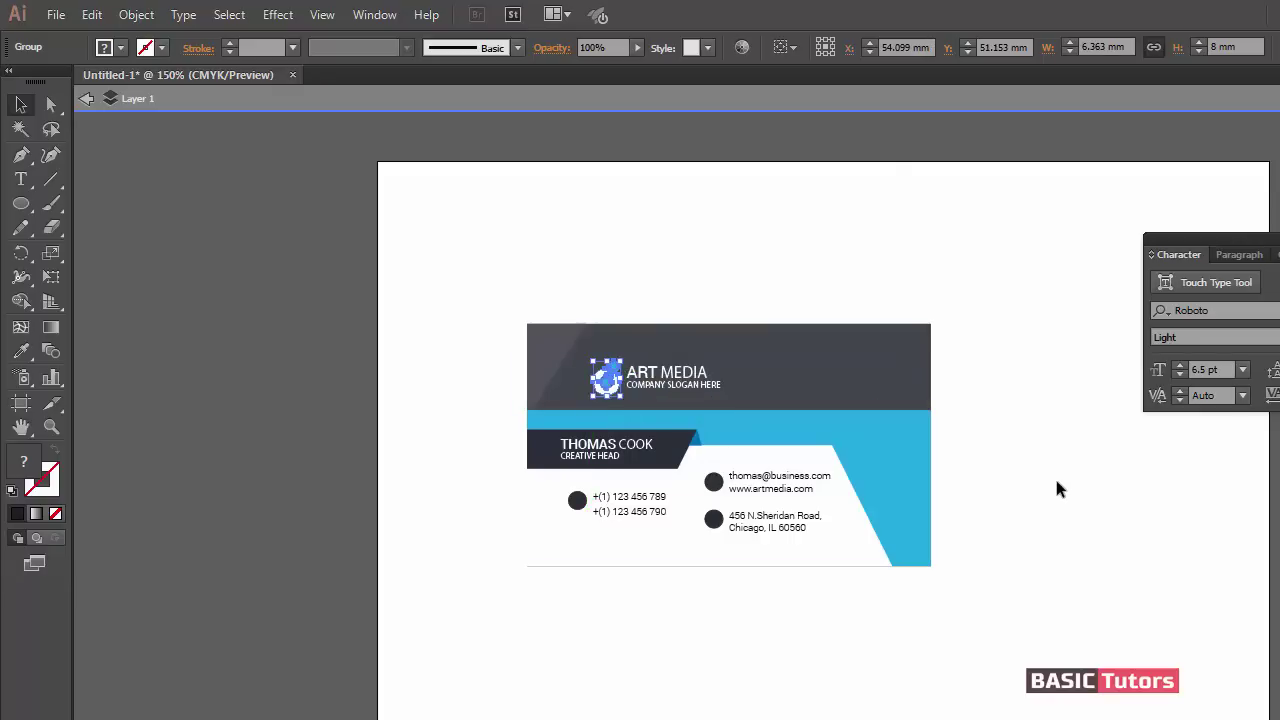
key(Up)
key(Up)
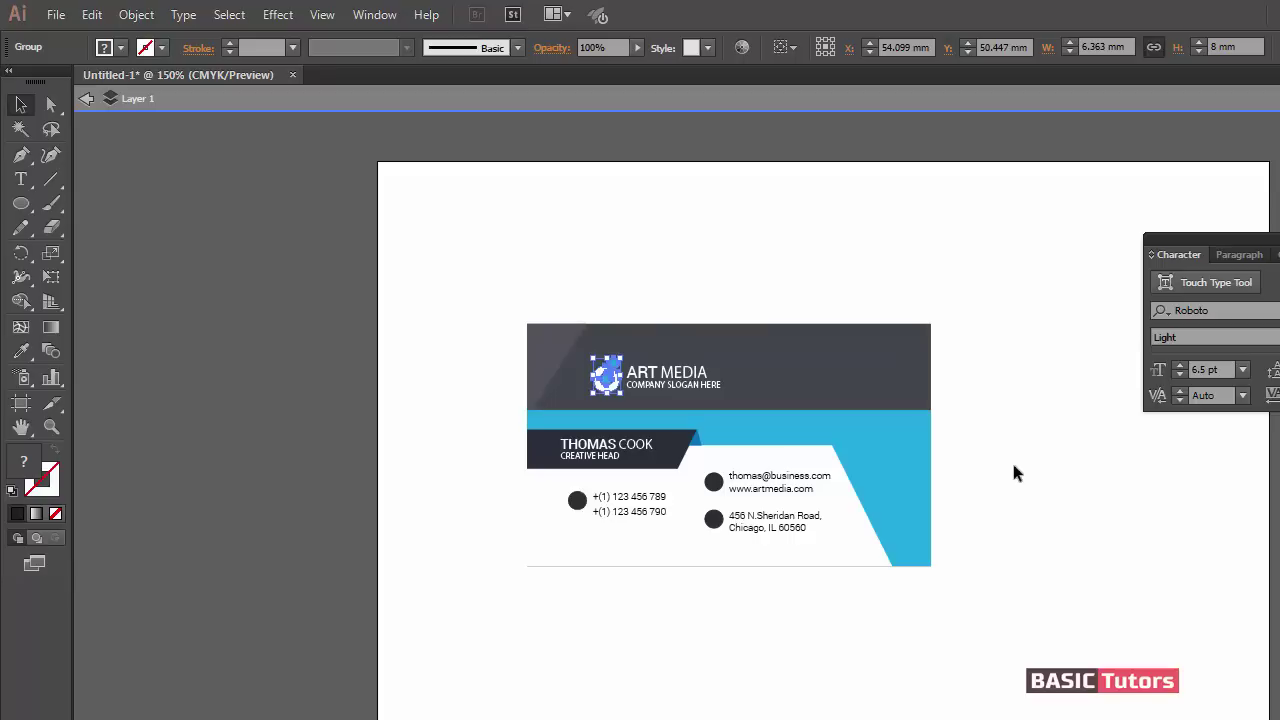
click(1035, 466)
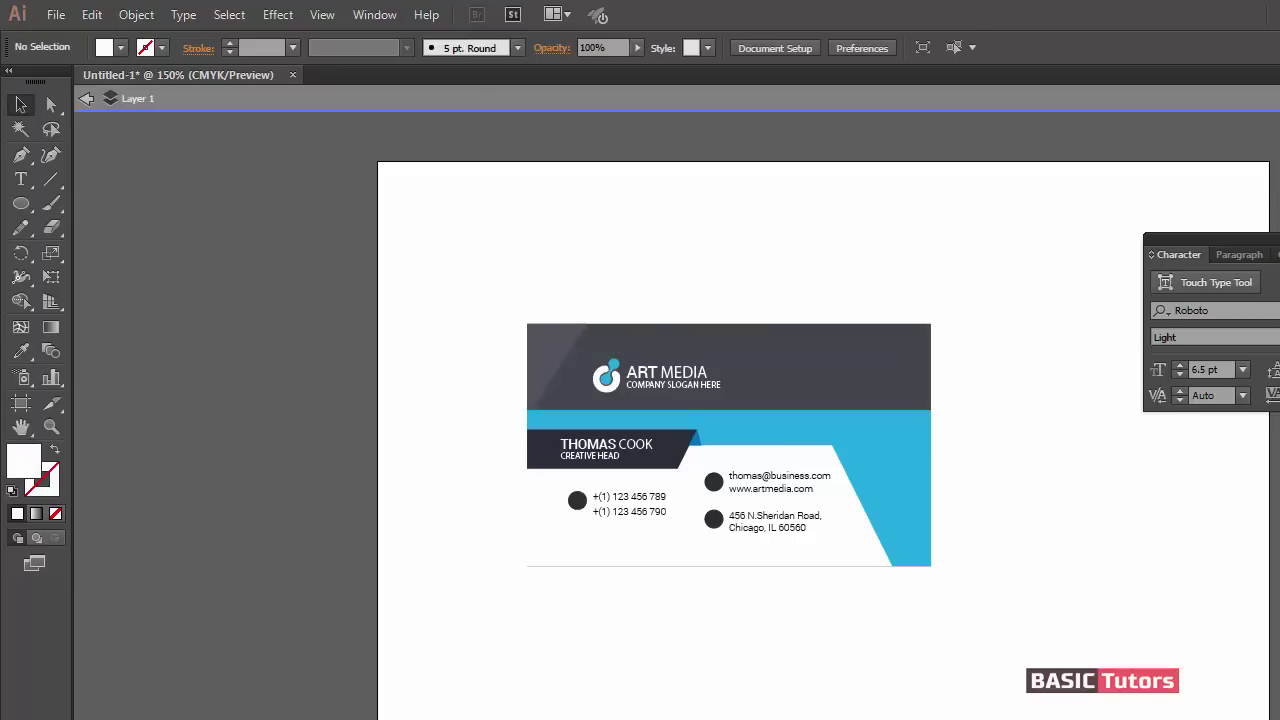
scroll(775, 440, right, 1)
scroll(775, 440, right, 1)
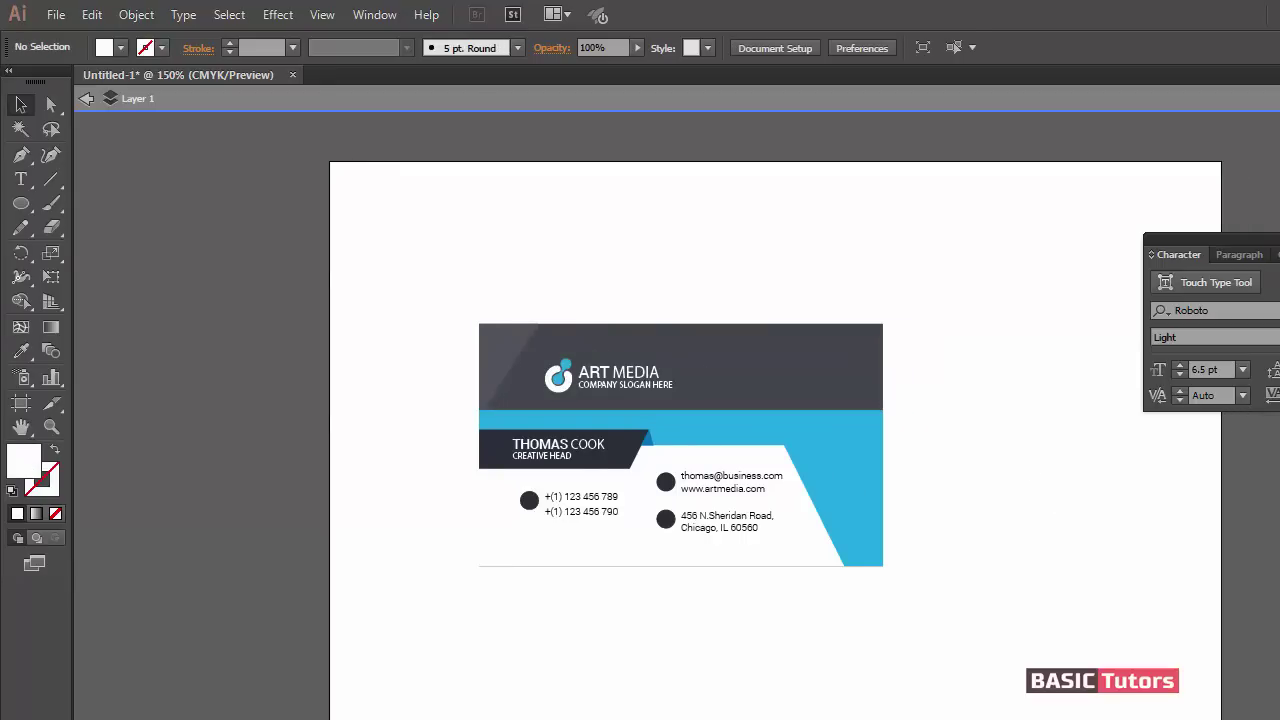
Step: Paste the envelope, phone and pin icons, move them into the dark header, then zoom in
key(ctrl+a)
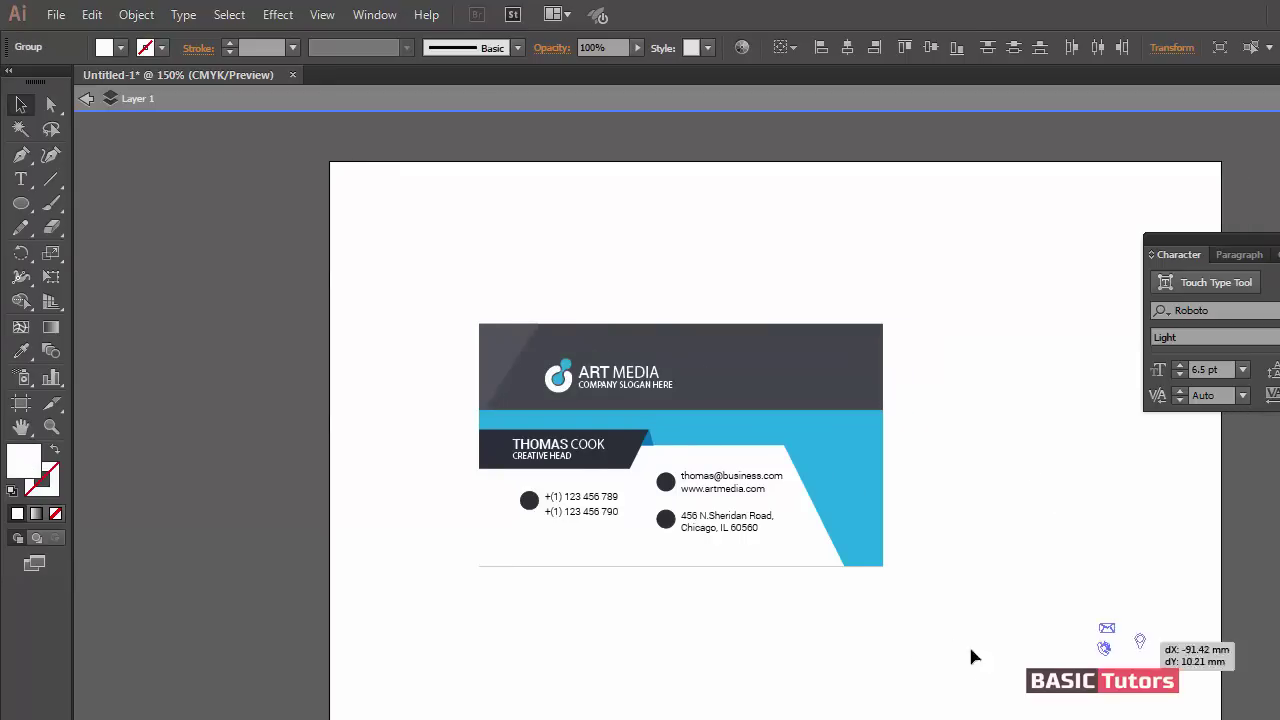
click(777, 628)
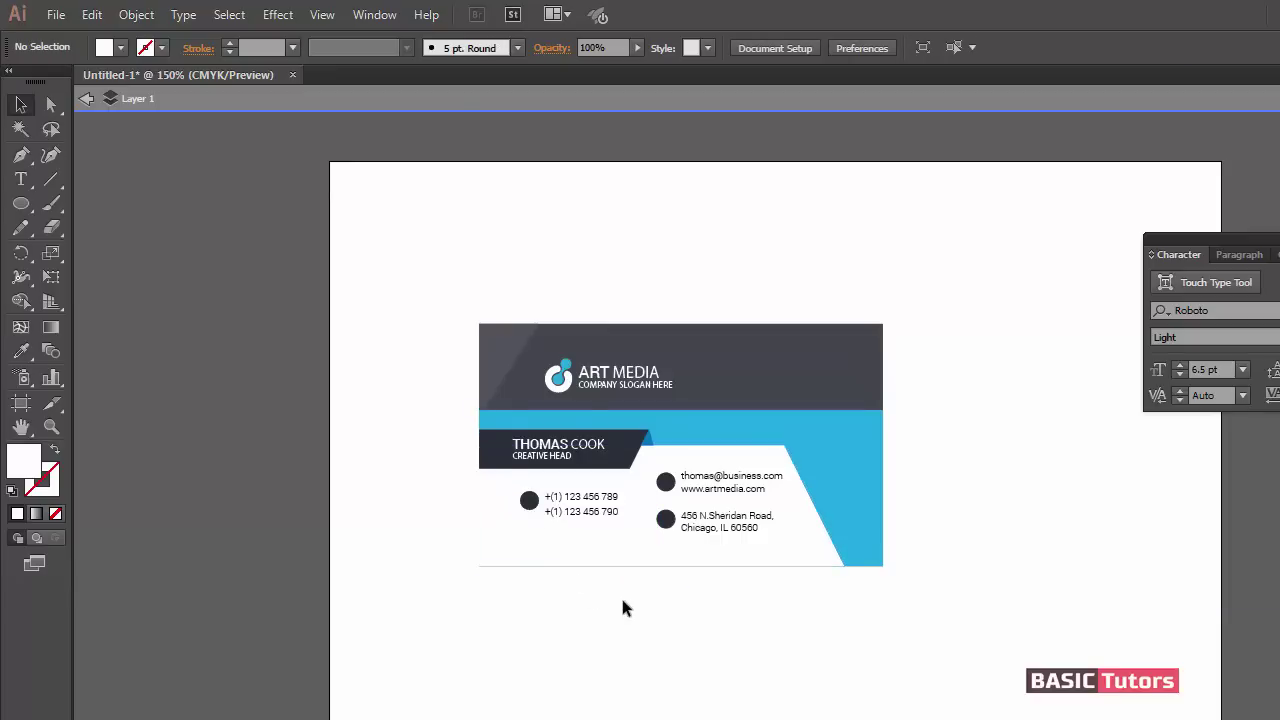
mouse_move(620, 594)
mouse_down()
mouse_move(782, 678)
mouse_move(588, 590)
mouse_up()
key(ctrl+z)
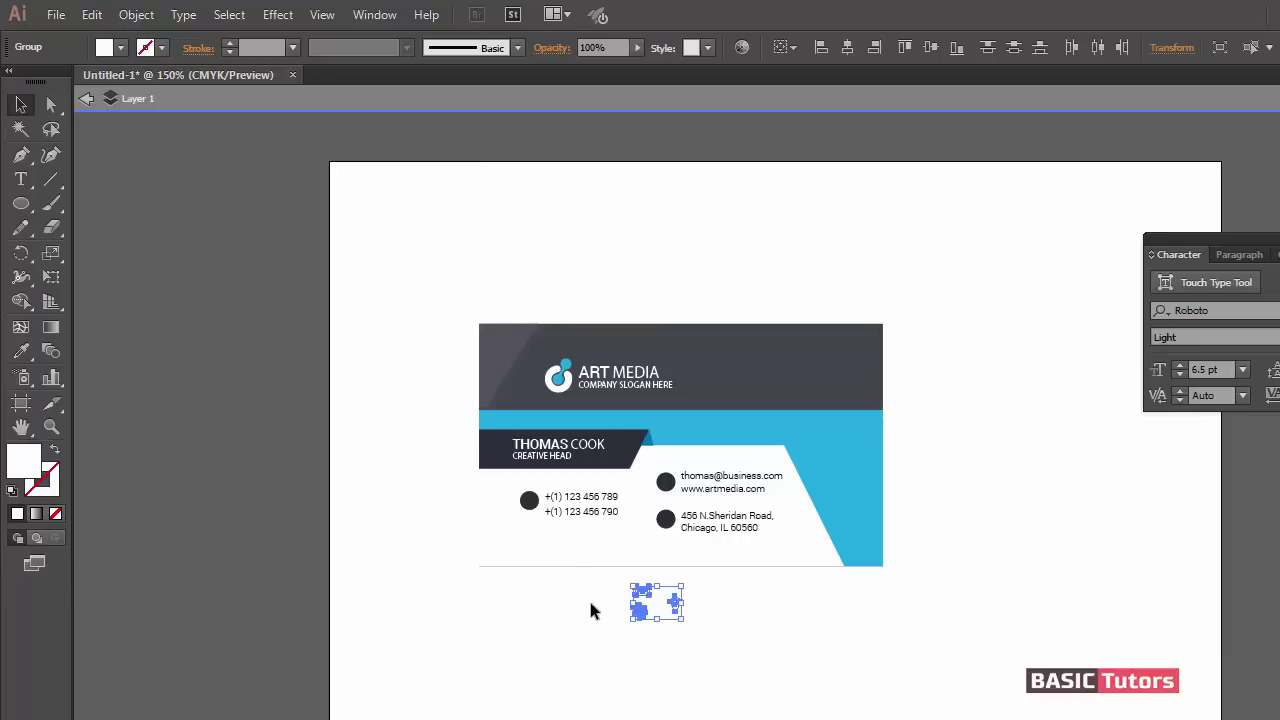
drag(640, 610, 781, 402)
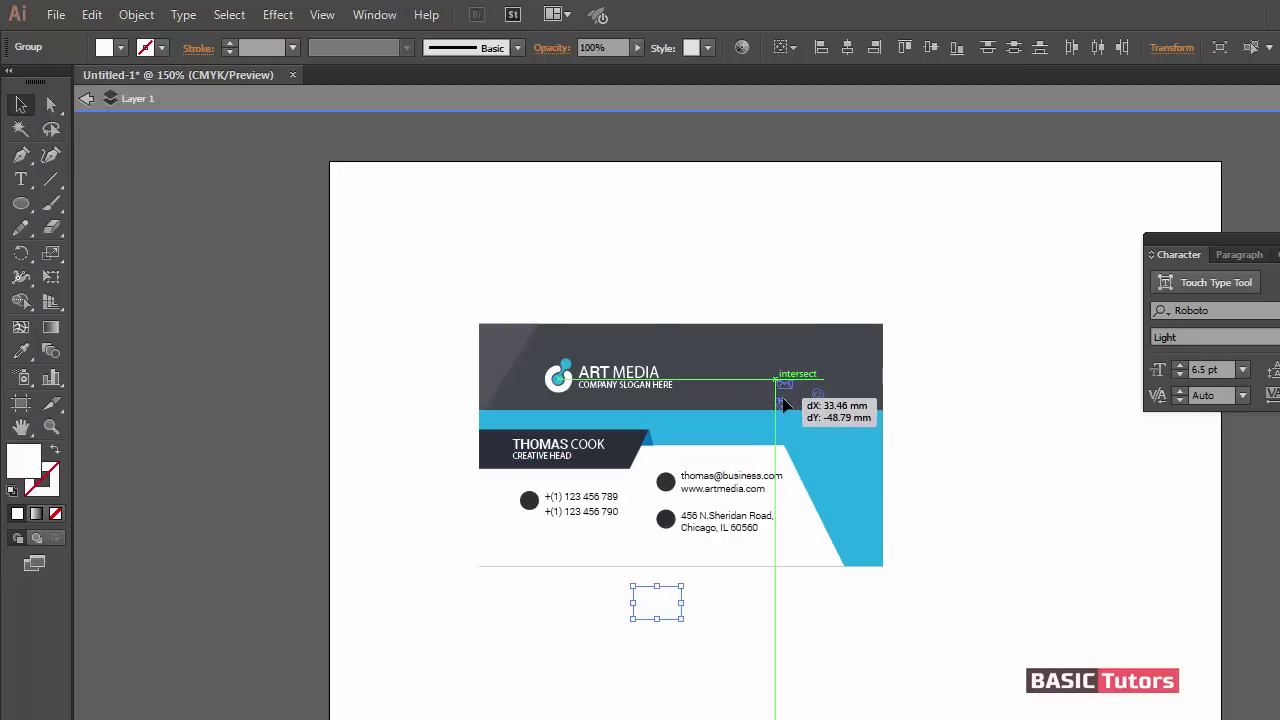
click(891, 428)
key(z)
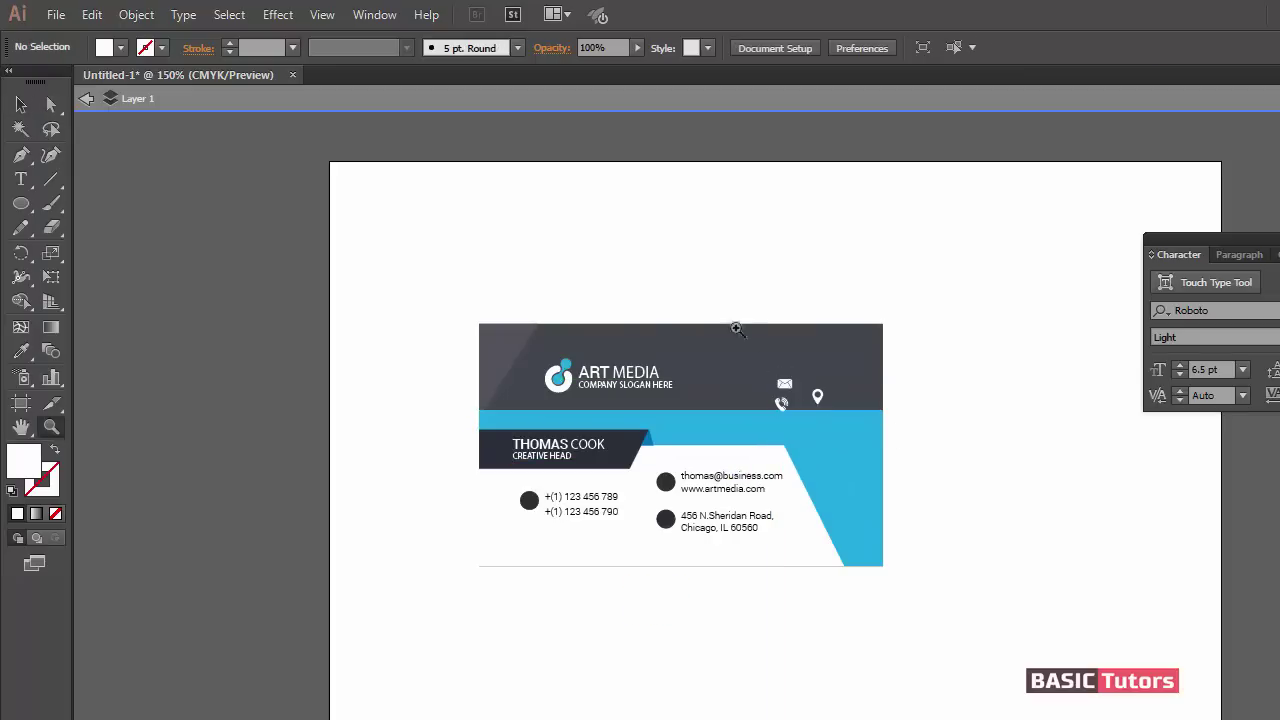
drag(388, 270, 1065, 719)
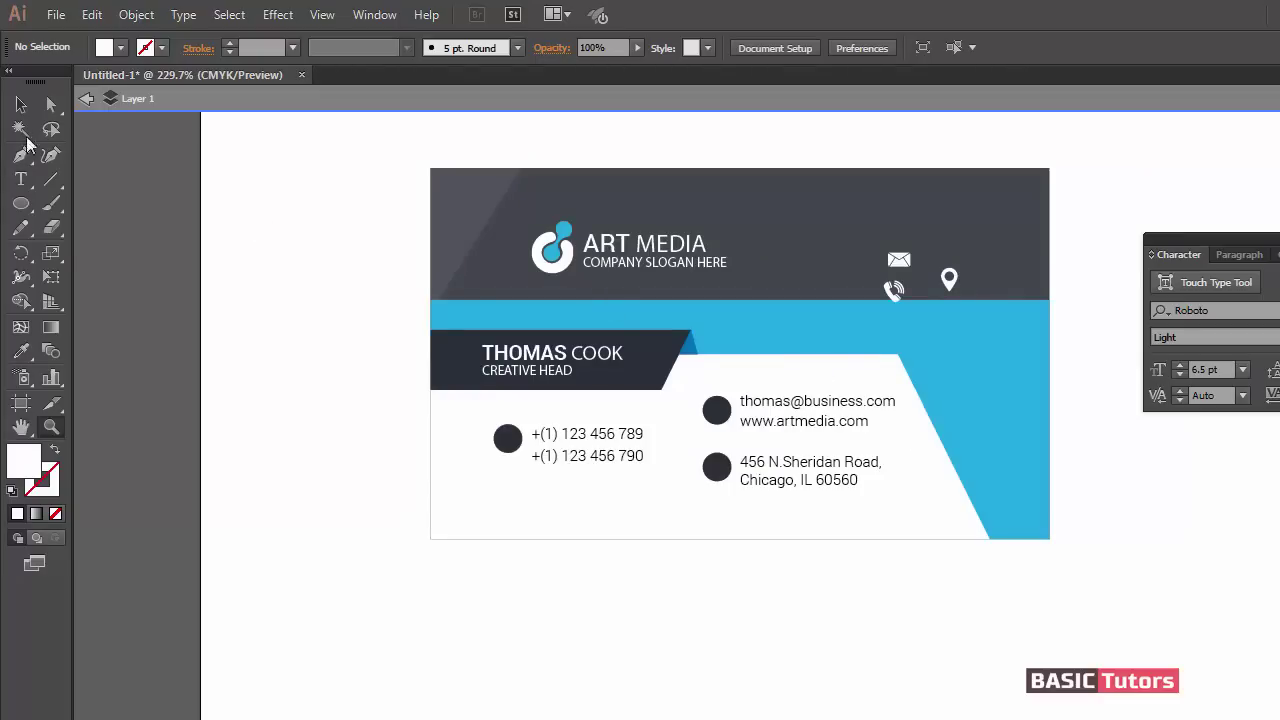
Step: Move the envelope, phone and pin icons into the circles by email, numbers and address
click(21, 106)
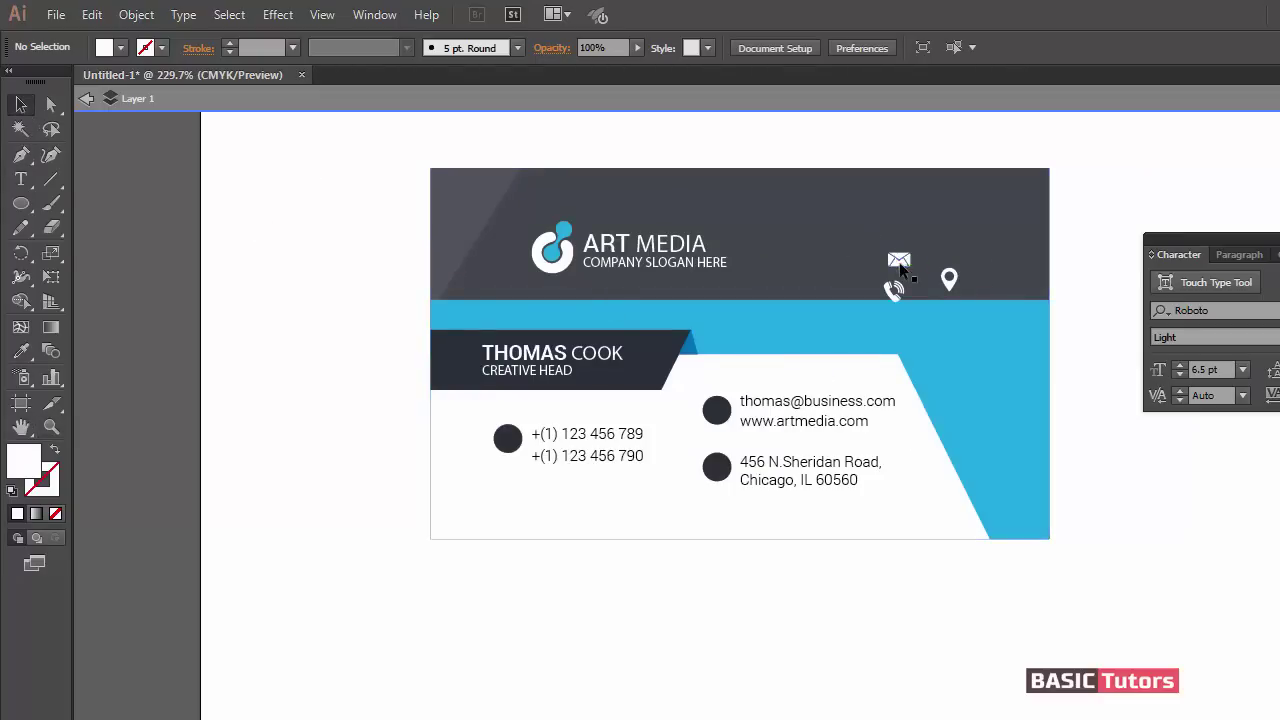
click(901, 263)
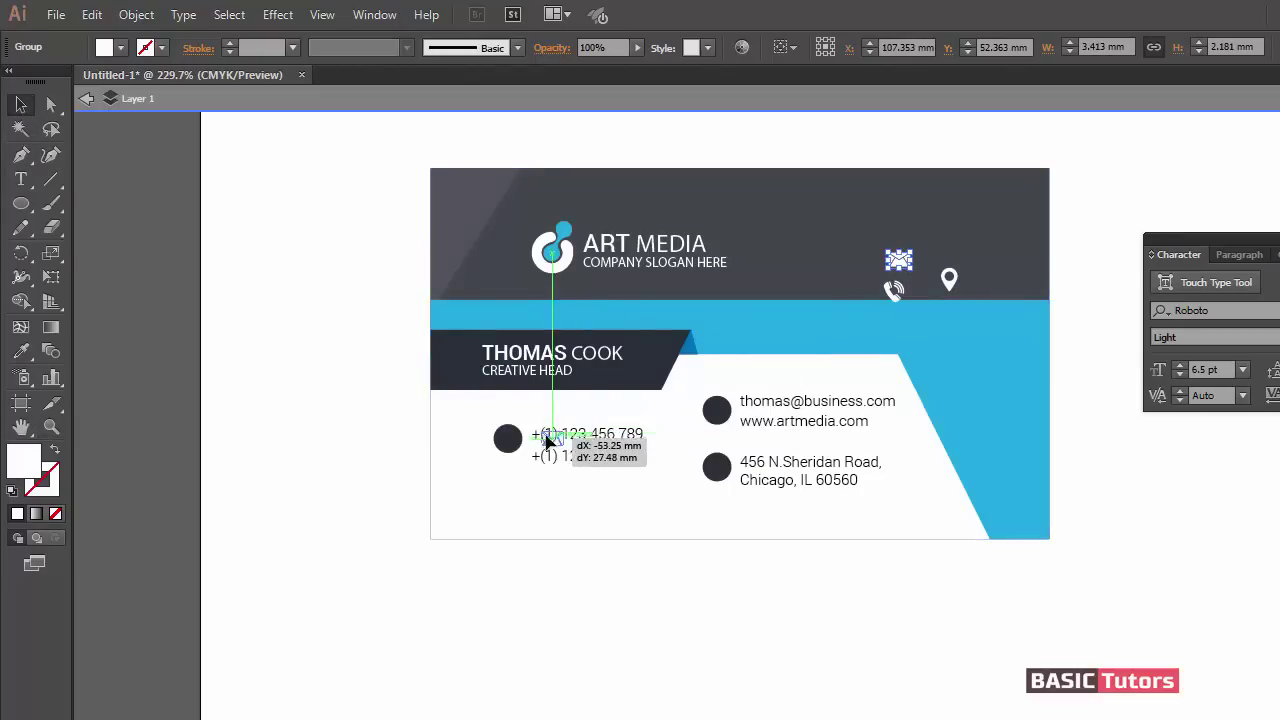
mouse_move(648, 415)
mouse_down()
mouse_move(712, 428)
mouse_move(716, 414)
mouse_up()
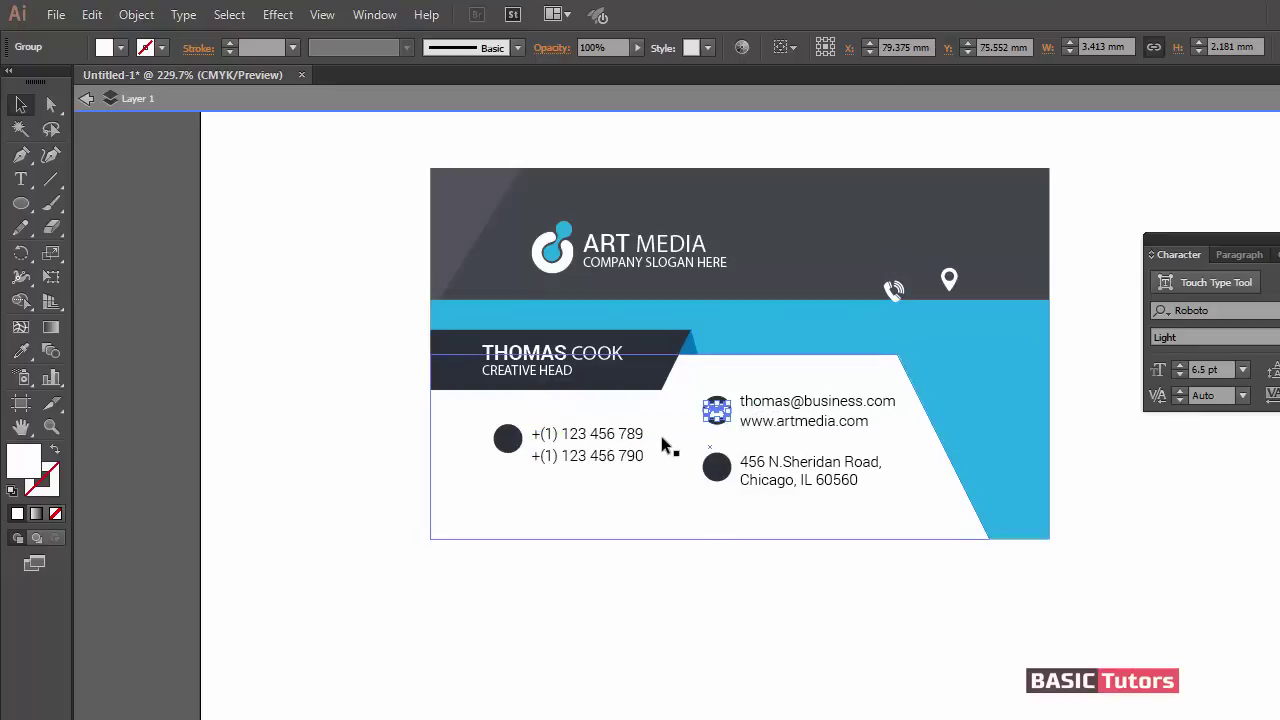
click(892, 292)
drag(893, 290, 508, 438)
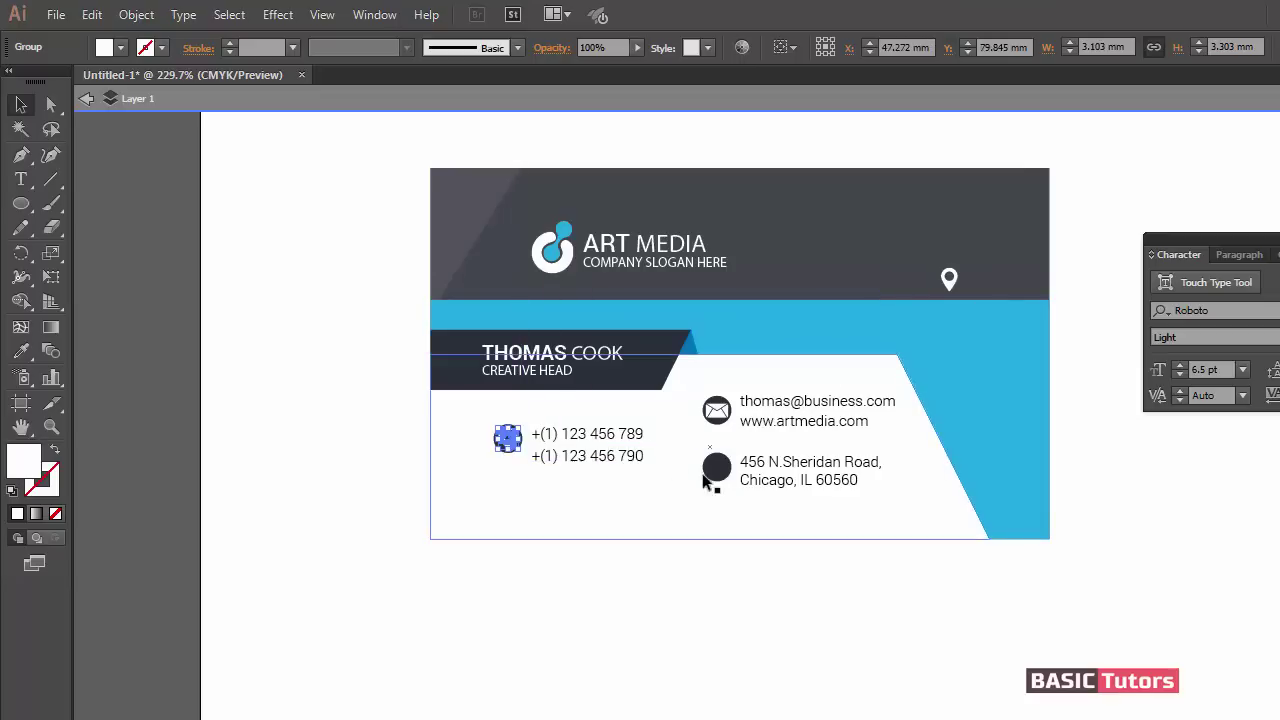
click(950, 283)
drag(952, 285, 718, 468)
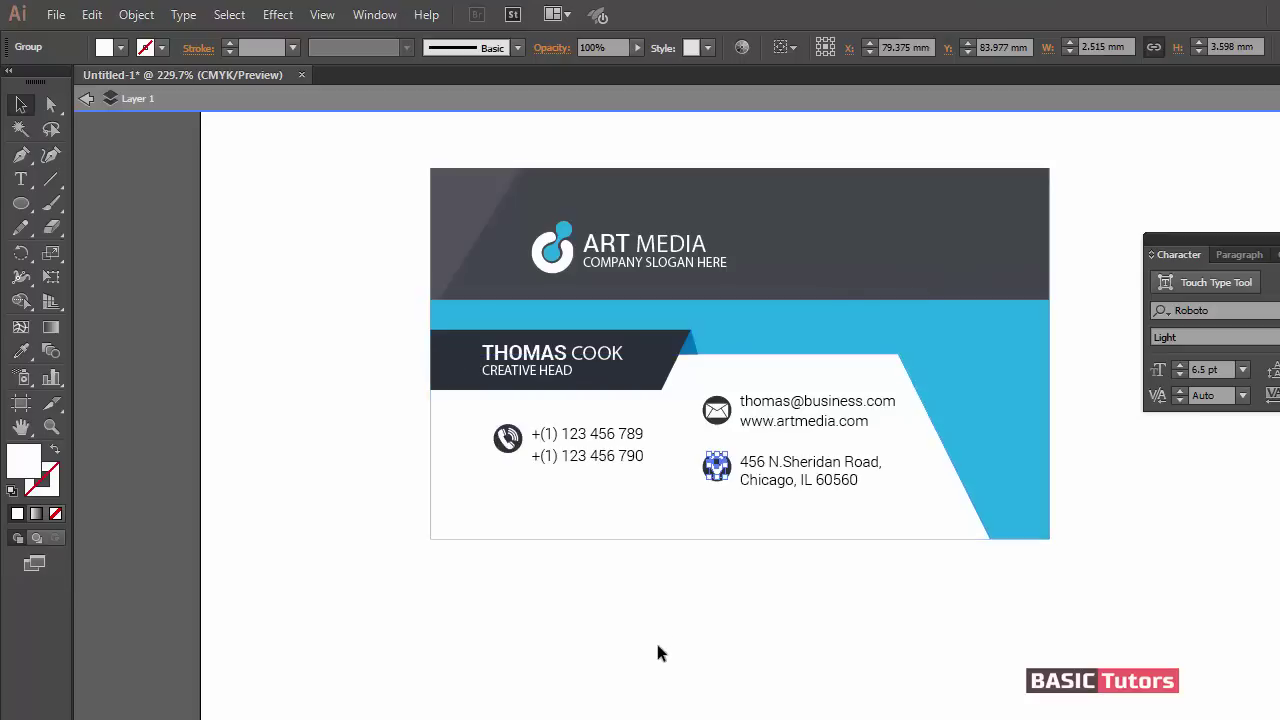
click(655, 639)
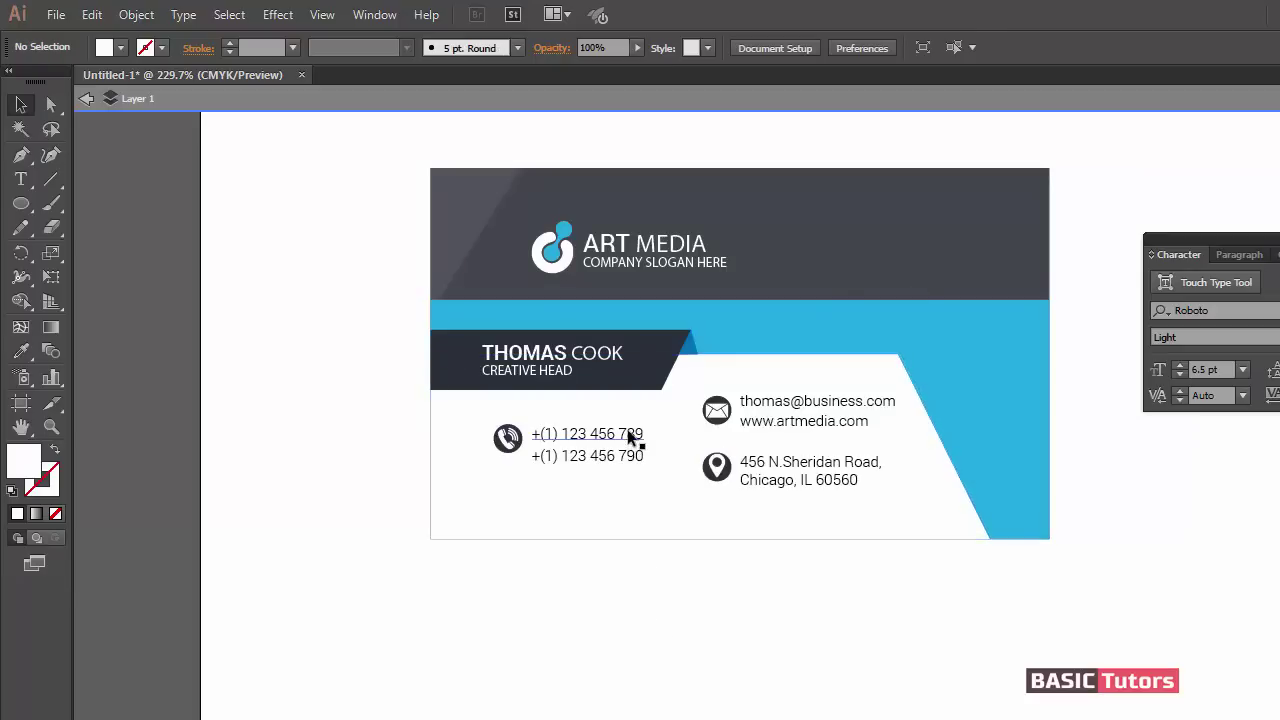
key(z)
drag(462, 410, 584, 512)
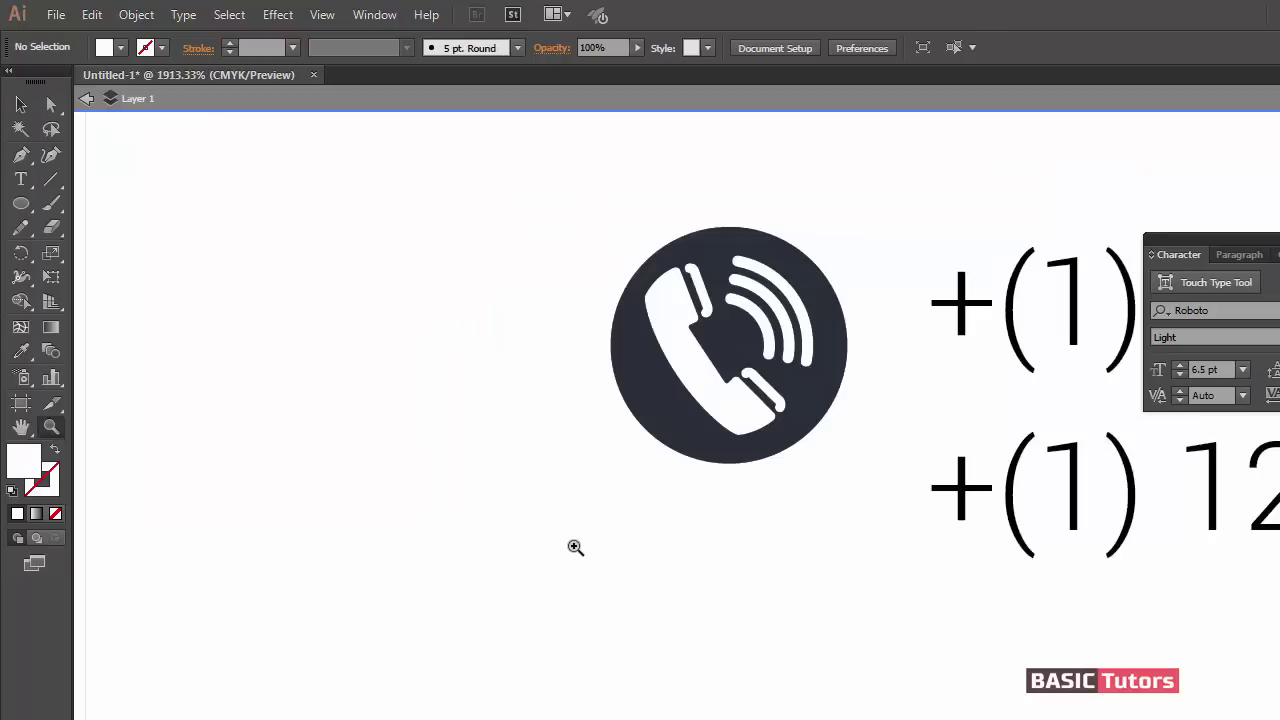
click(27, 112)
click(651, 368)
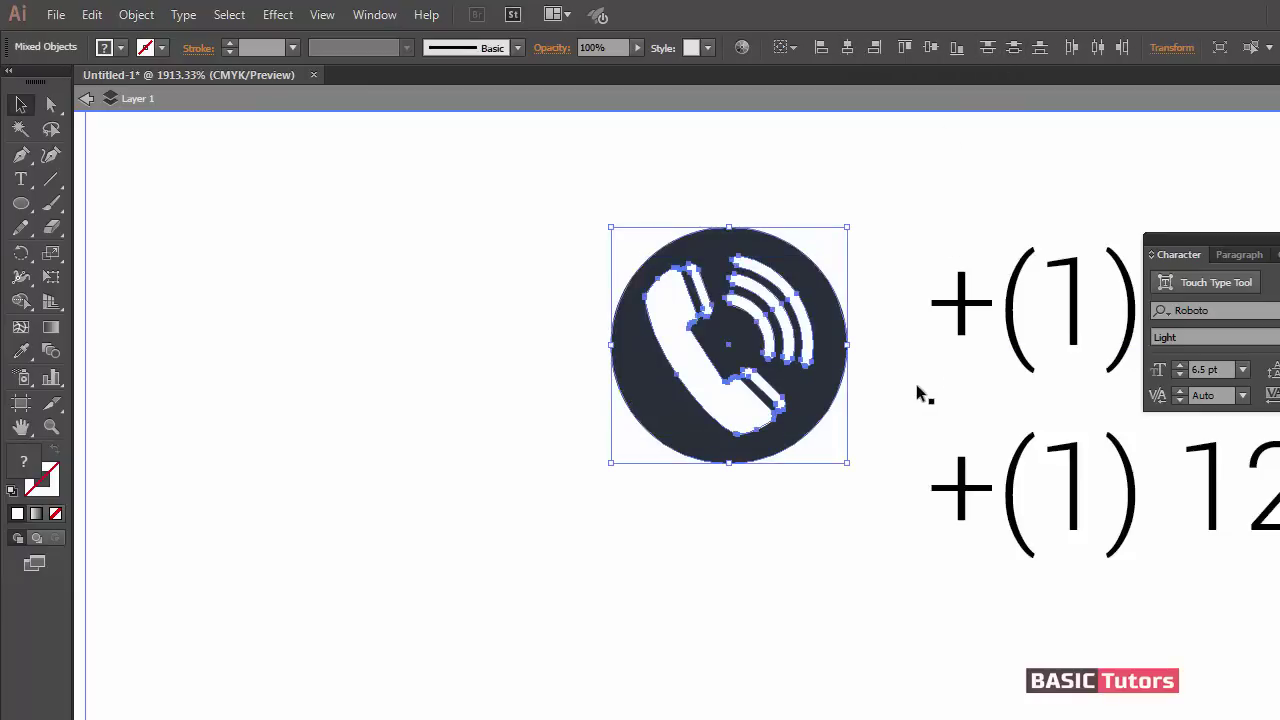
key(ctrl+minus)
key(ctrl+minus)
key(ctrl+minus)
key(ctrl+minus)
key(ctrl+minus)
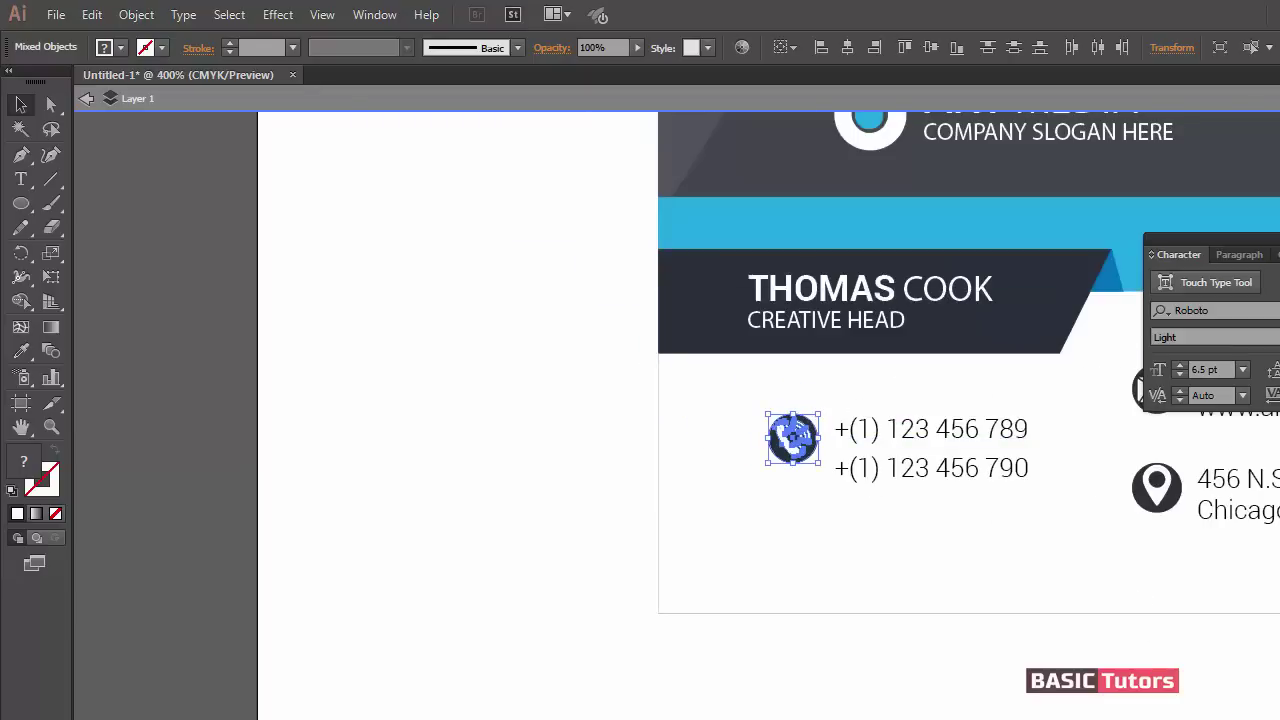
scroll(716, 541, right, 5)
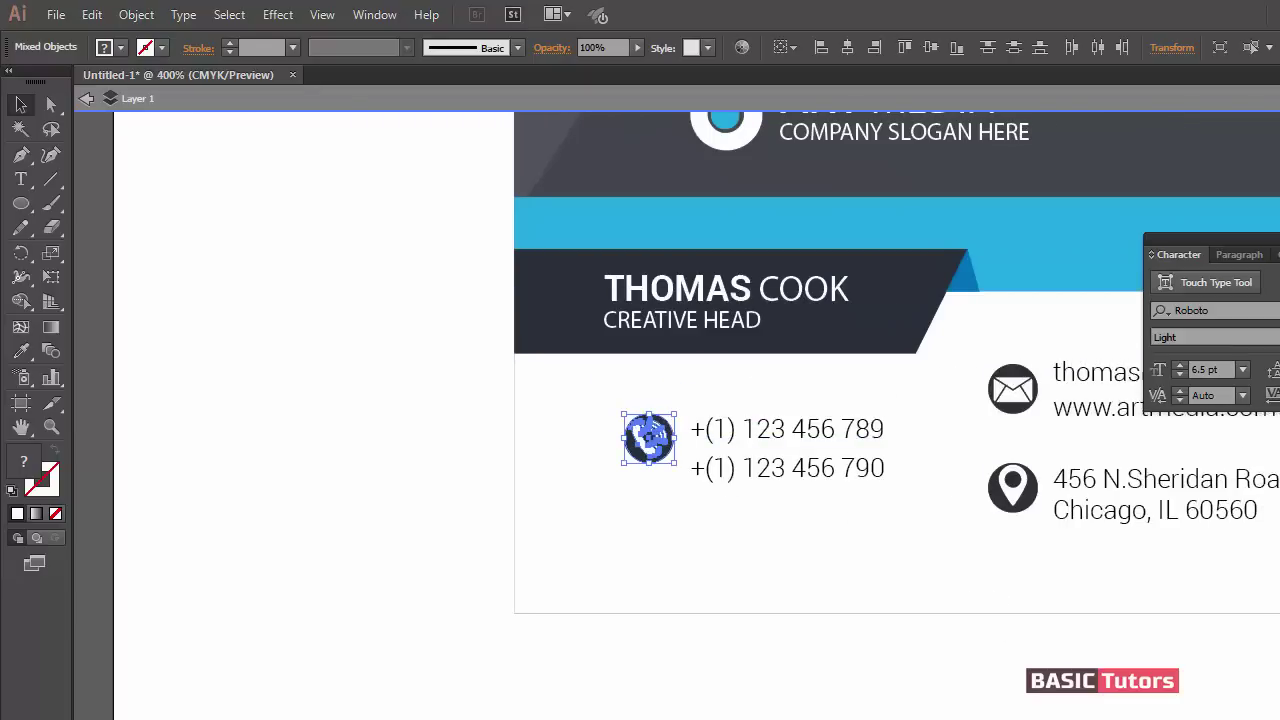
click(912, 488)
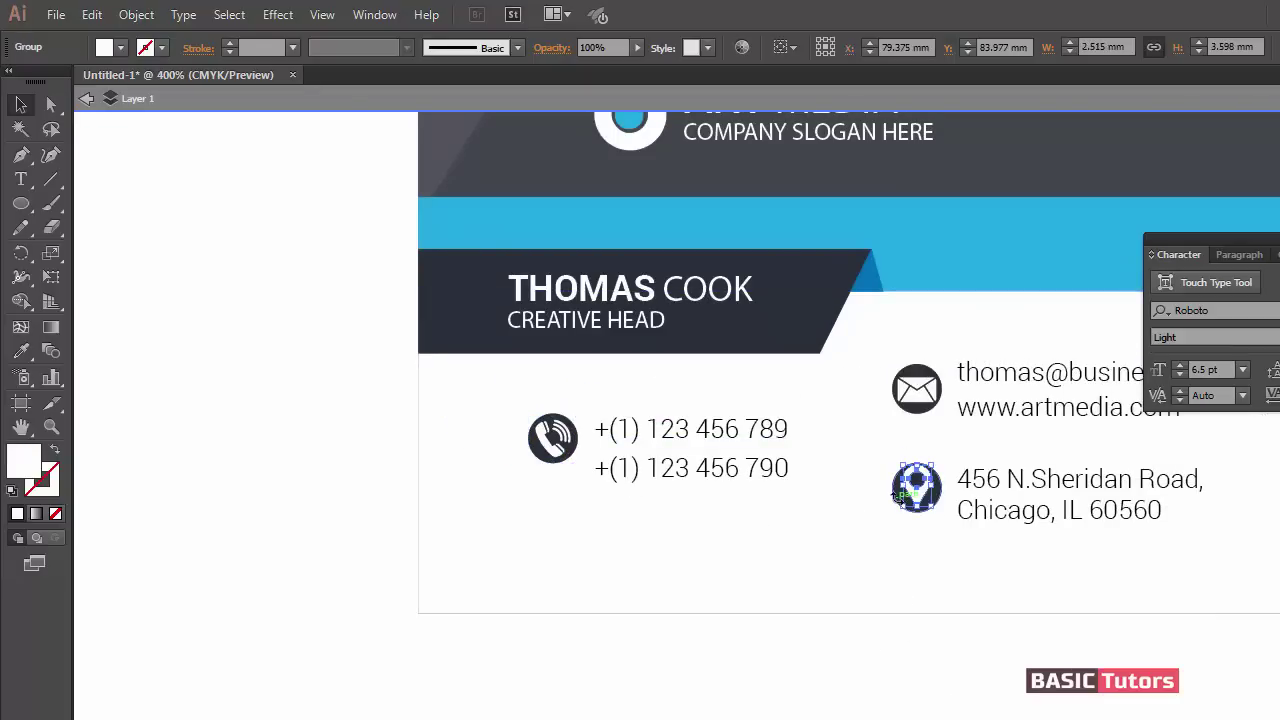
click(889, 626)
click(903, 500)
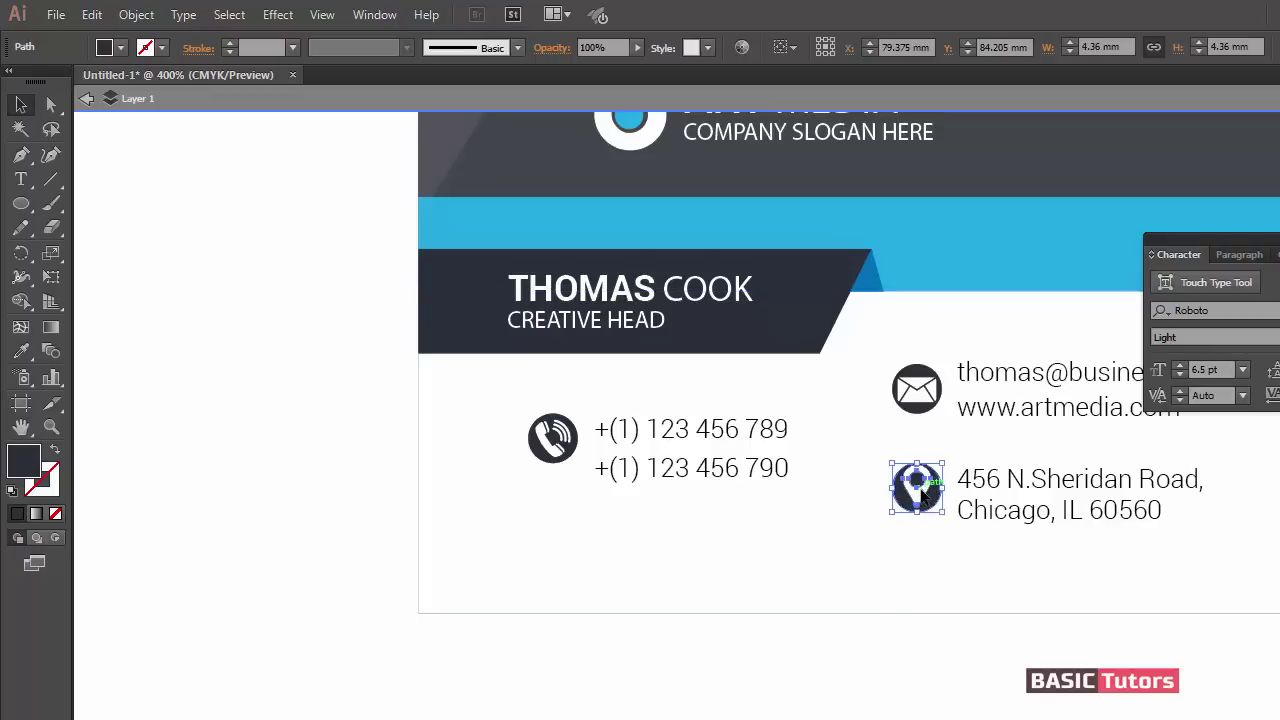
shift+click(917, 484)
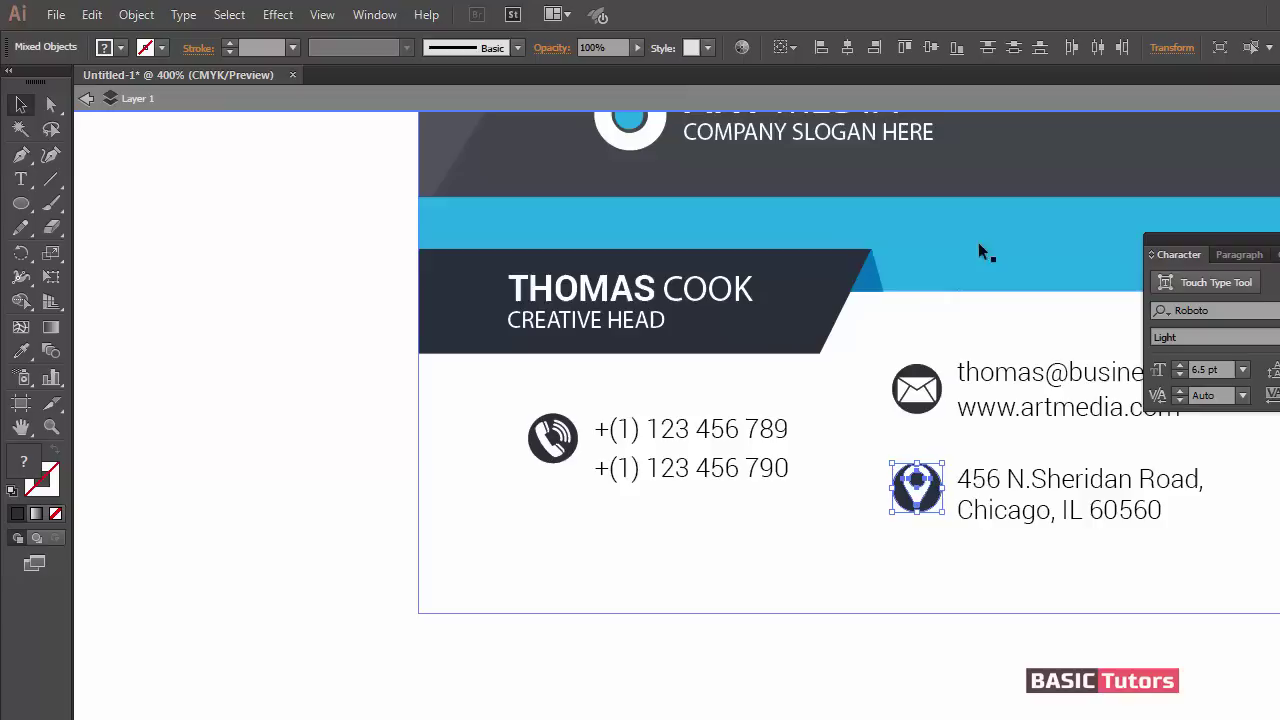
click(908, 692)
Step: Vertically centre the envelope icon inside its dark circle
click(912, 385)
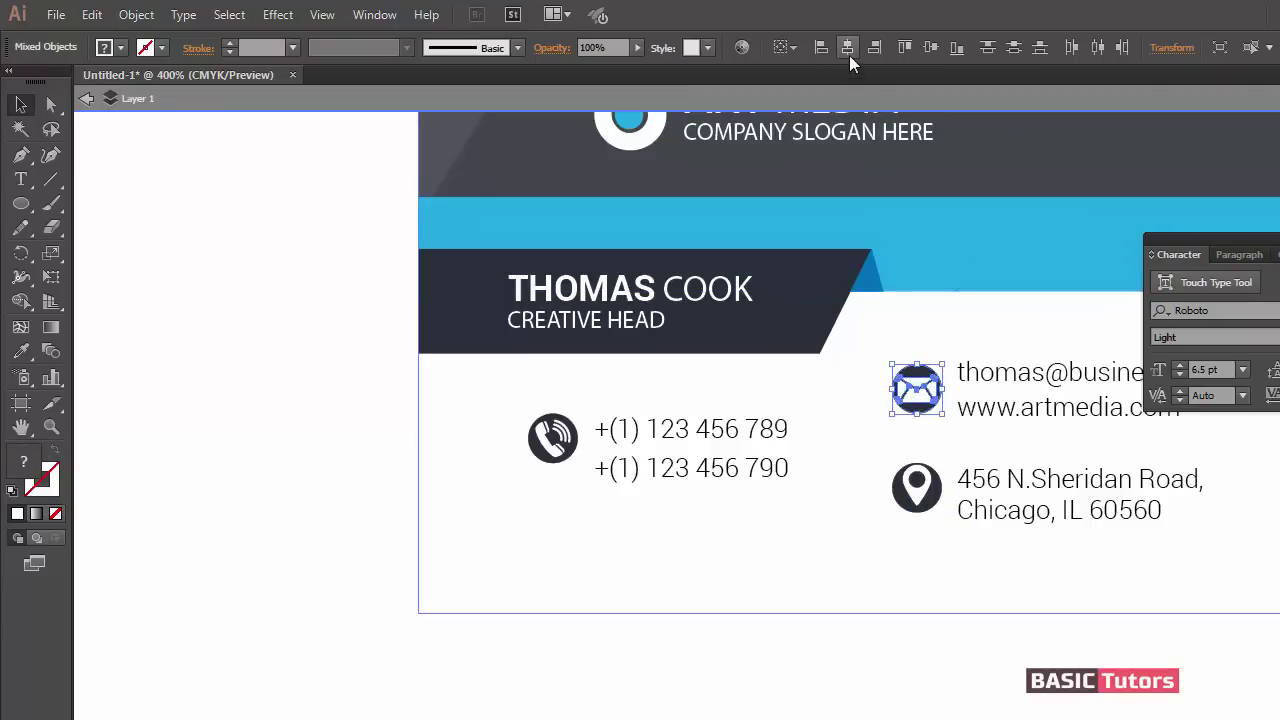
click(1014, 47)
click(916, 685)
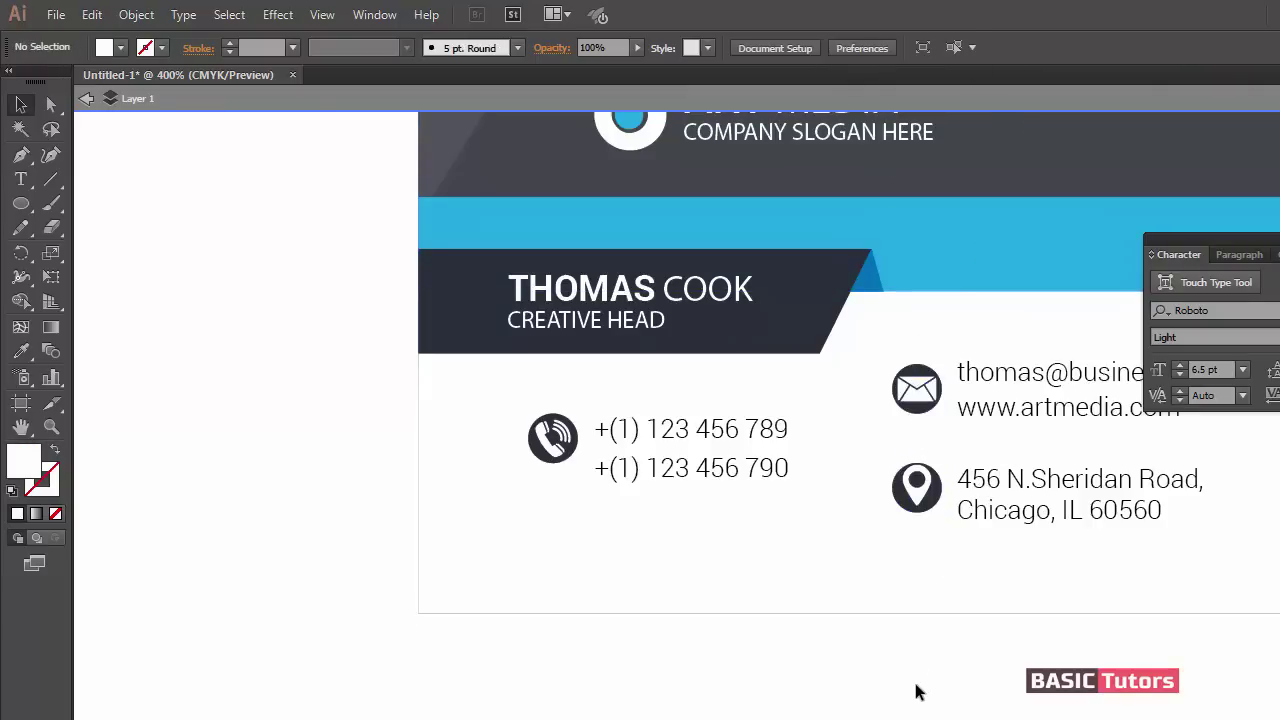
Step: Zoom out and pan so the whole business card is in view
key(ctrl+minus)
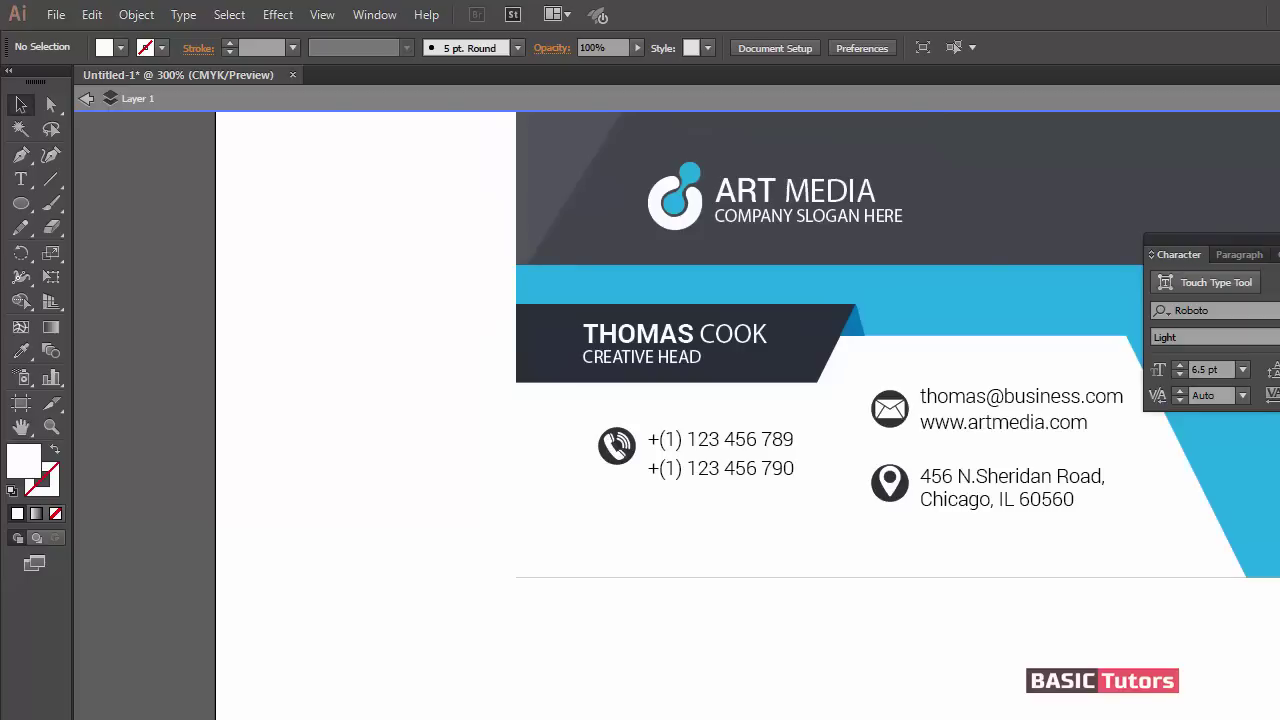
scroll(718, 416, right, 1)
scroll(718, 416, right, 2)
scroll(718, 416, right, 2)
scroll(718, 416, right, 2)
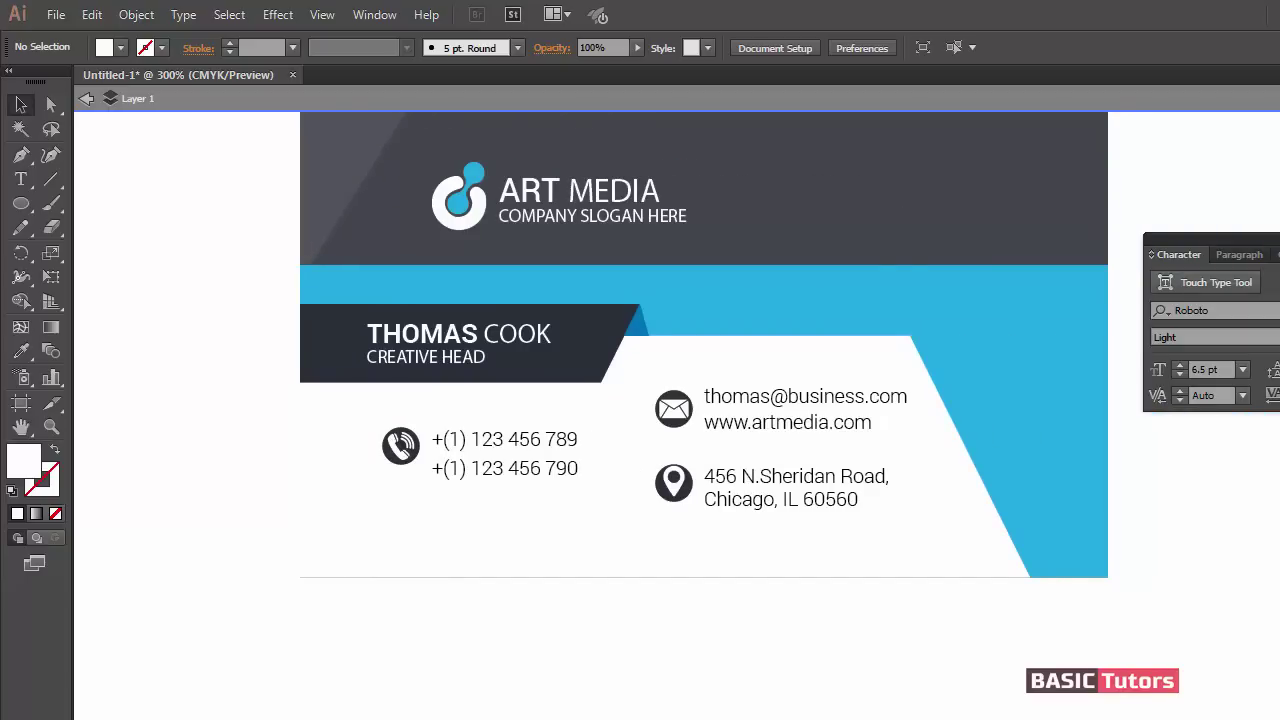
drag(826, 214, 762, 276)
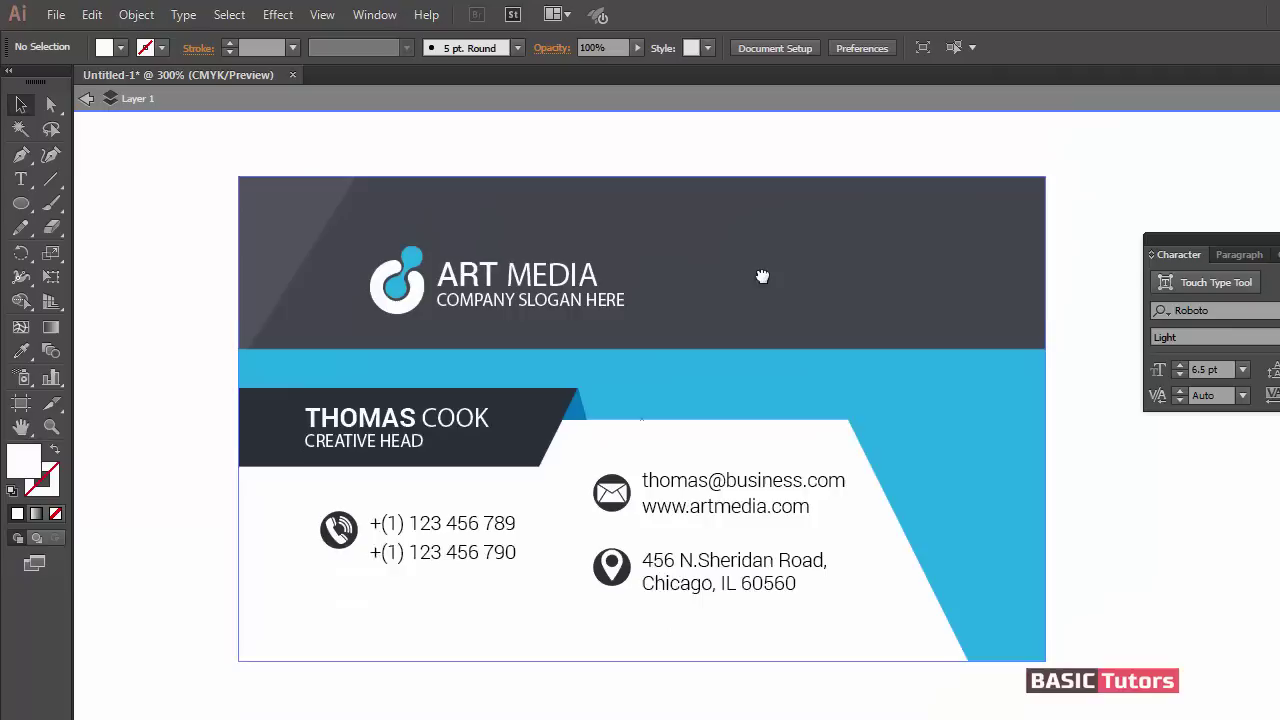
Step: Place the qcr.png QR code and scale it down into the header's top right corner
click(797, 201)
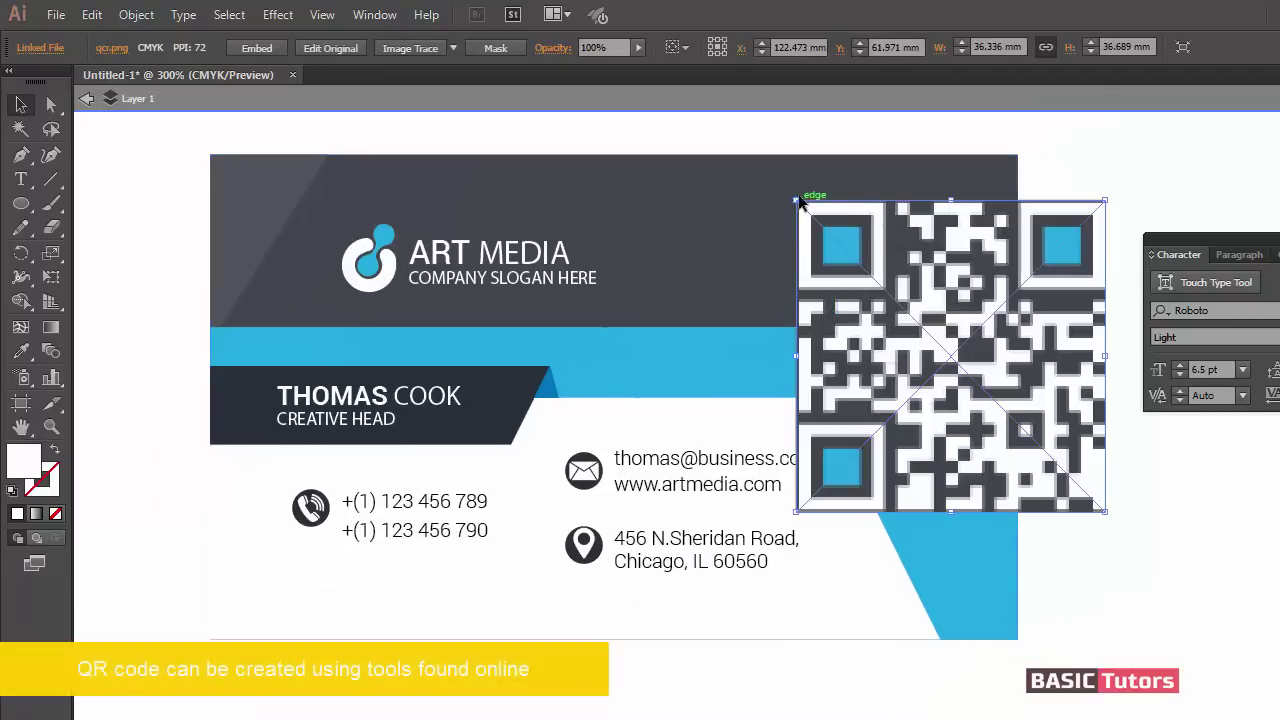
drag(797, 200, 987, 394)
drag(1041, 458, 835, 242)
drag(786, 183, 815, 212)
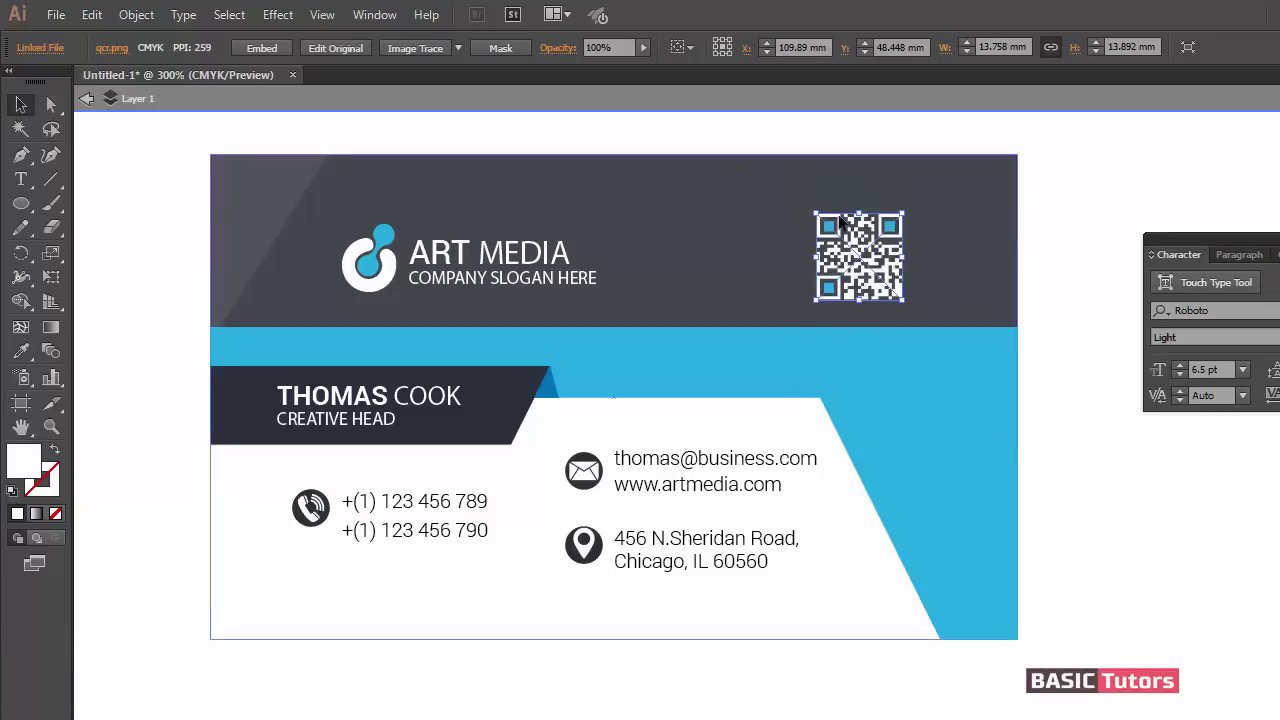
click(1084, 192)
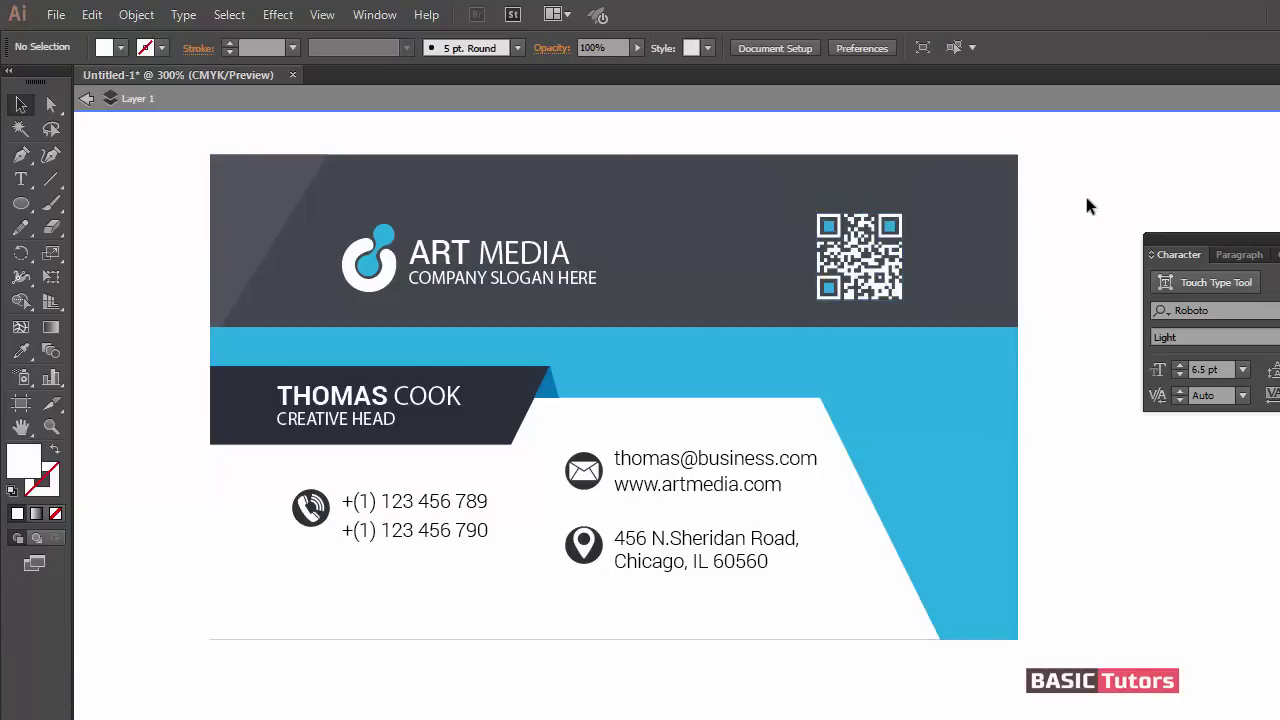
click(842, 259)
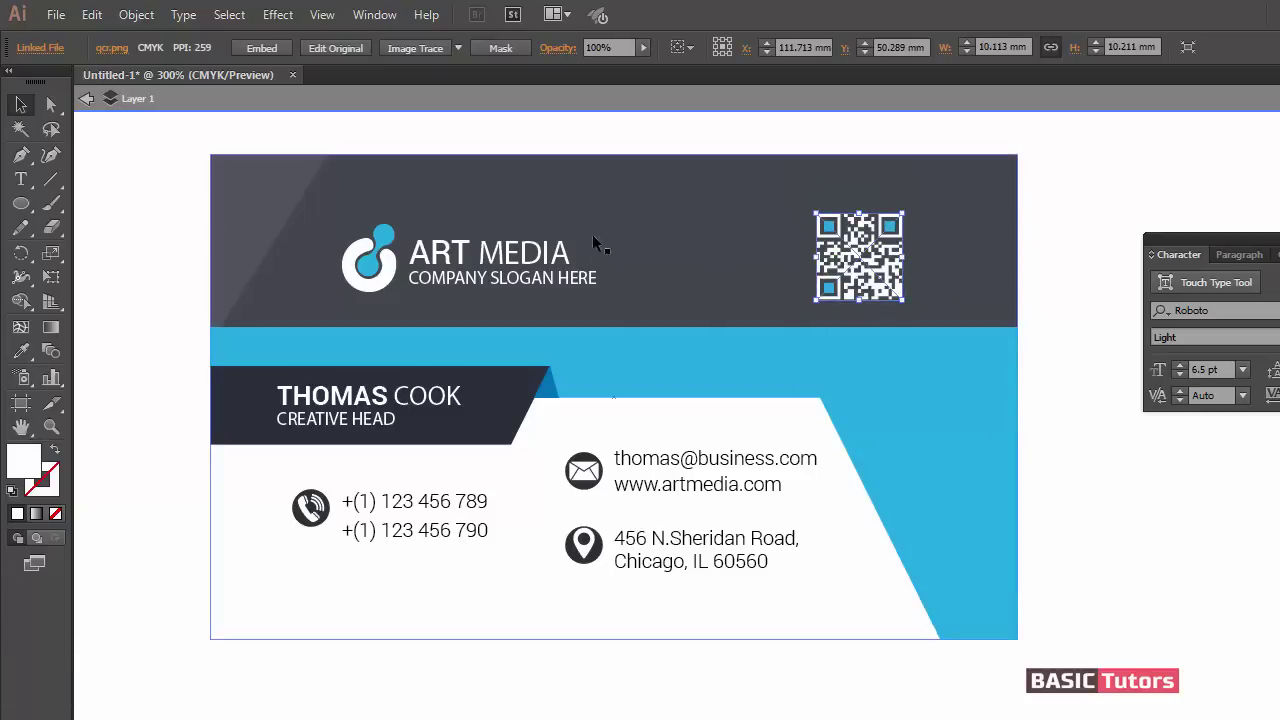
click(1062, 160)
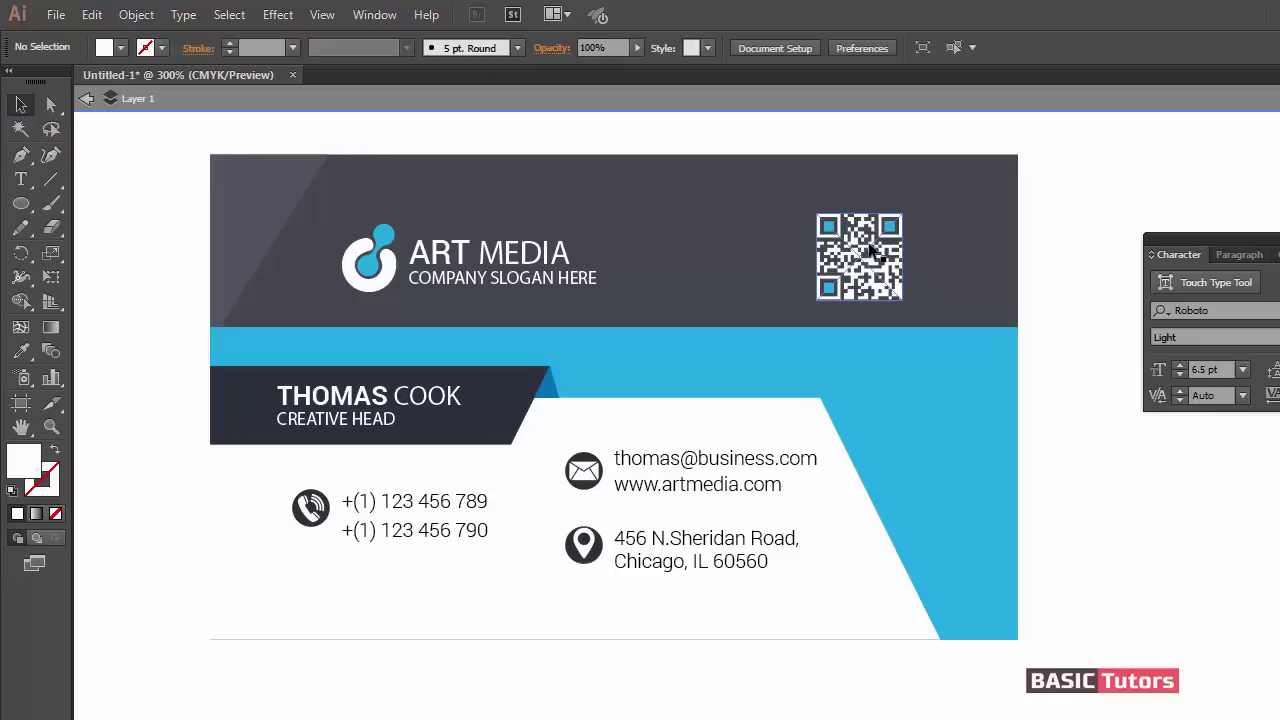
key(ctrl+z)
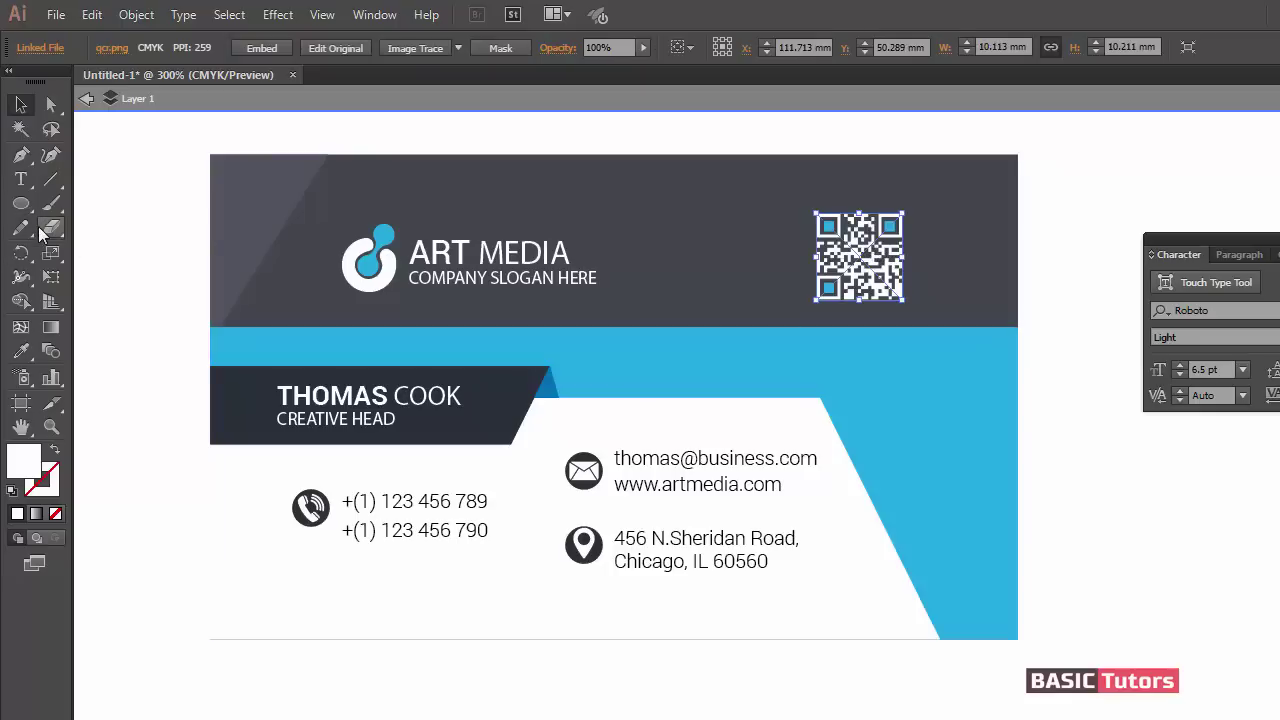
Step: Draw a square over the QR code with the Rectangle tool
click(23, 209)
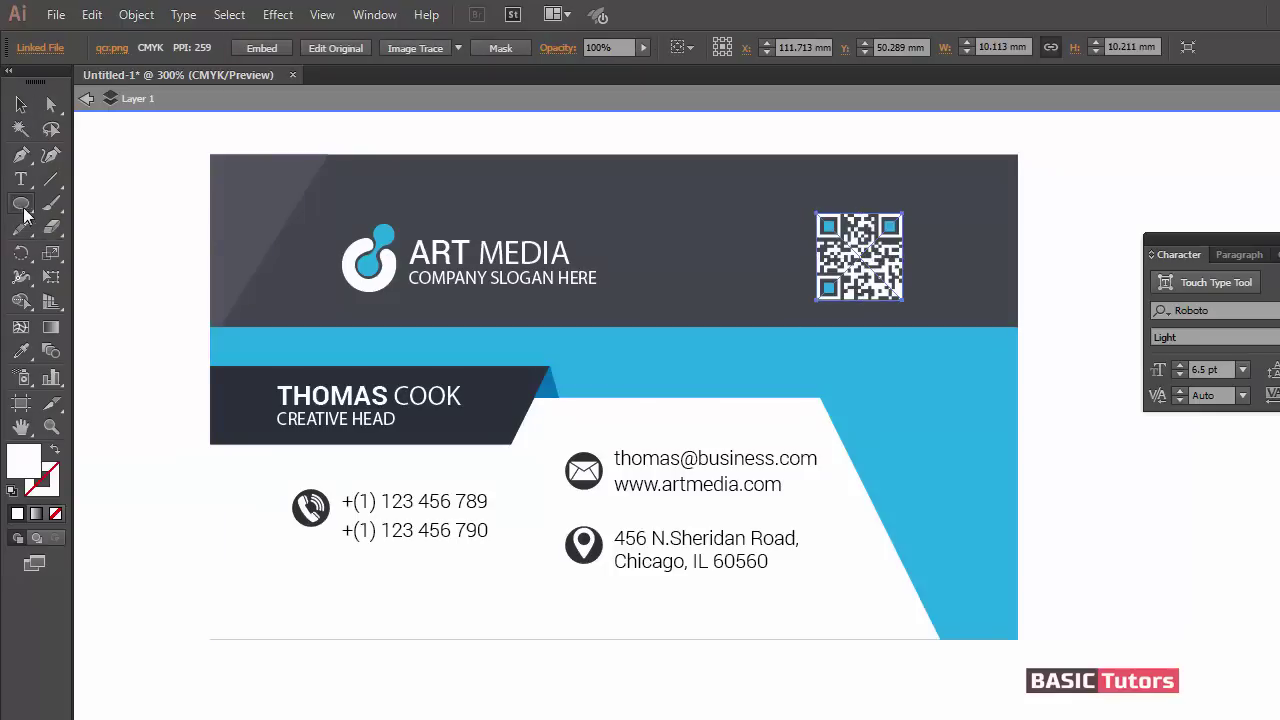
drag(28, 208, 85, 205)
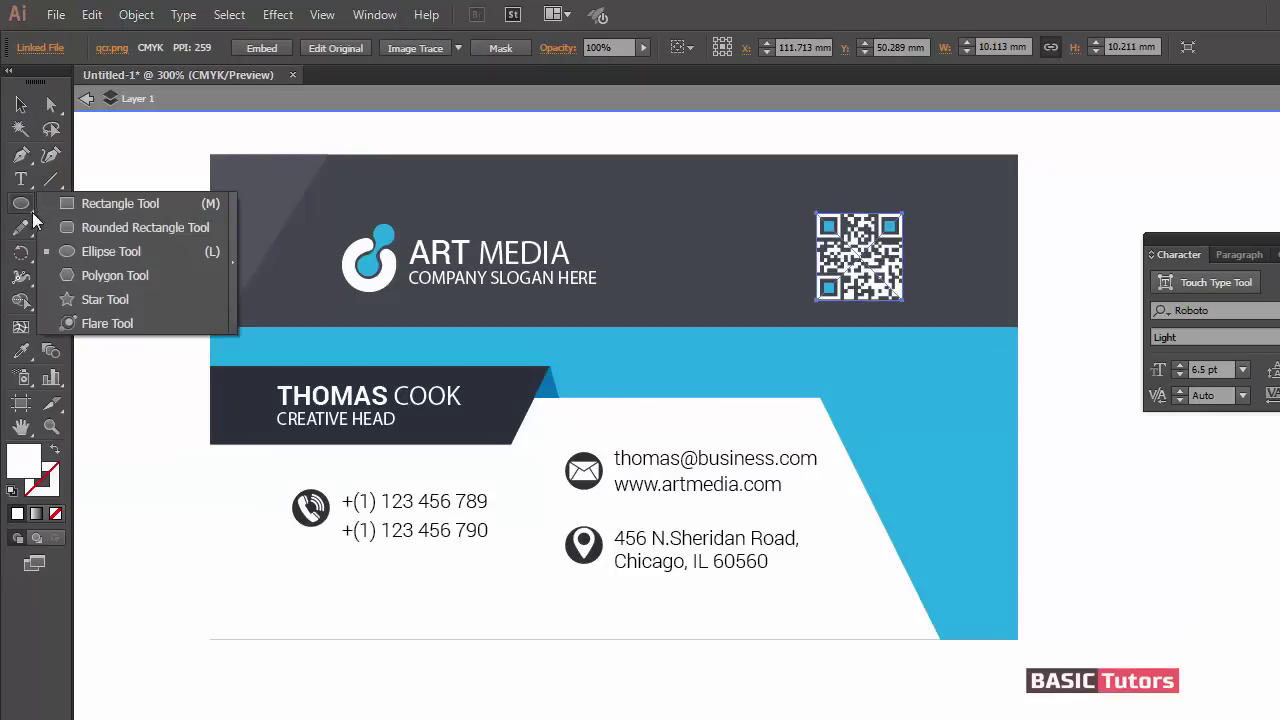
click(86, 204)
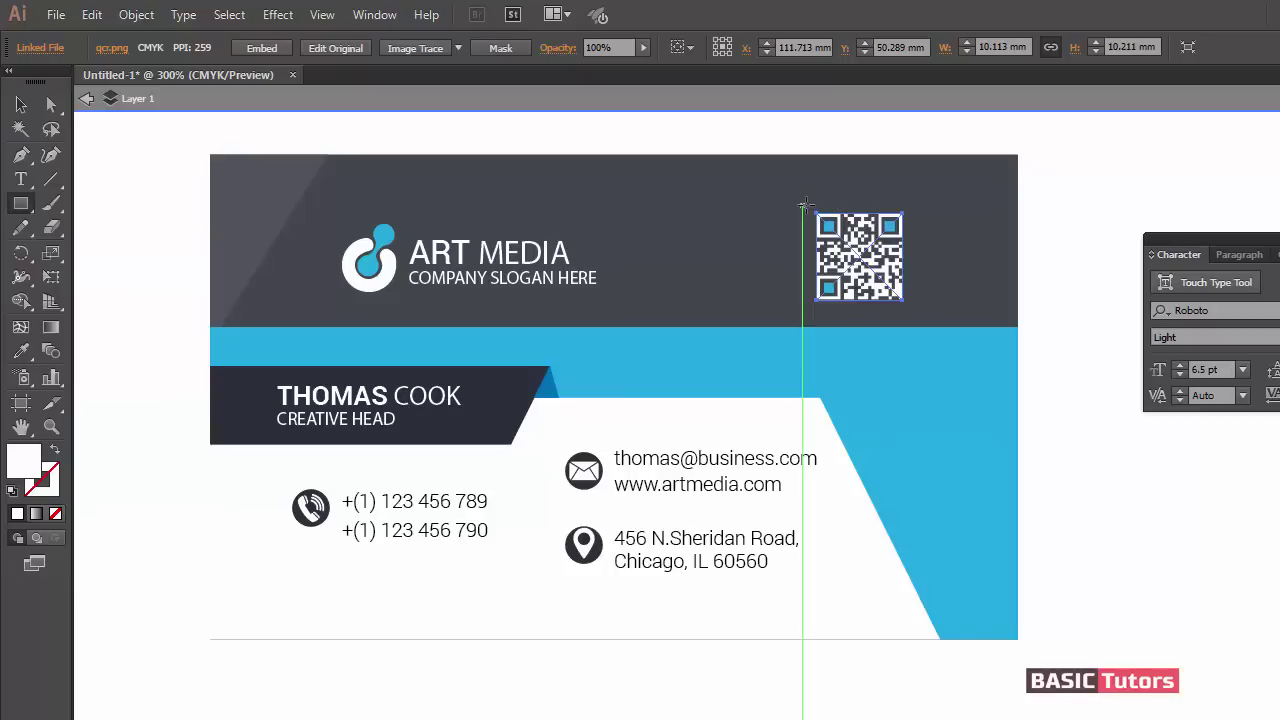
drag(808, 202, 914, 307)
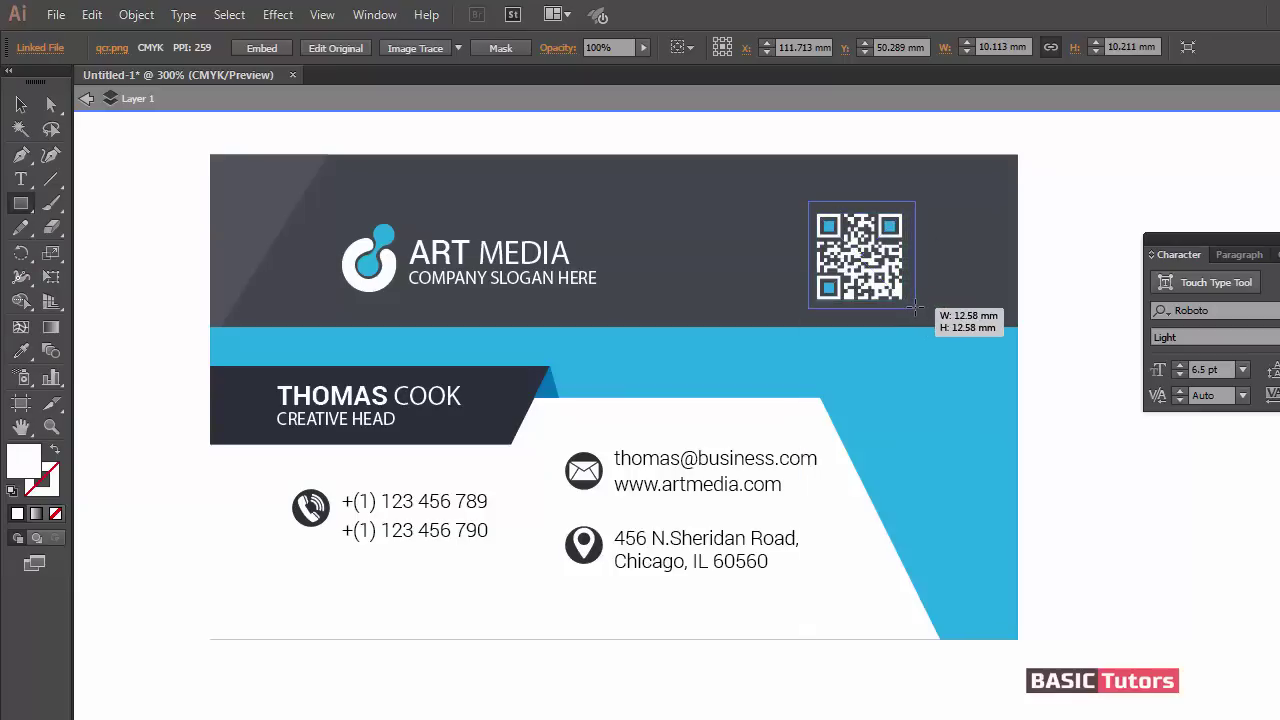
drag(914, 307, 910, 302)
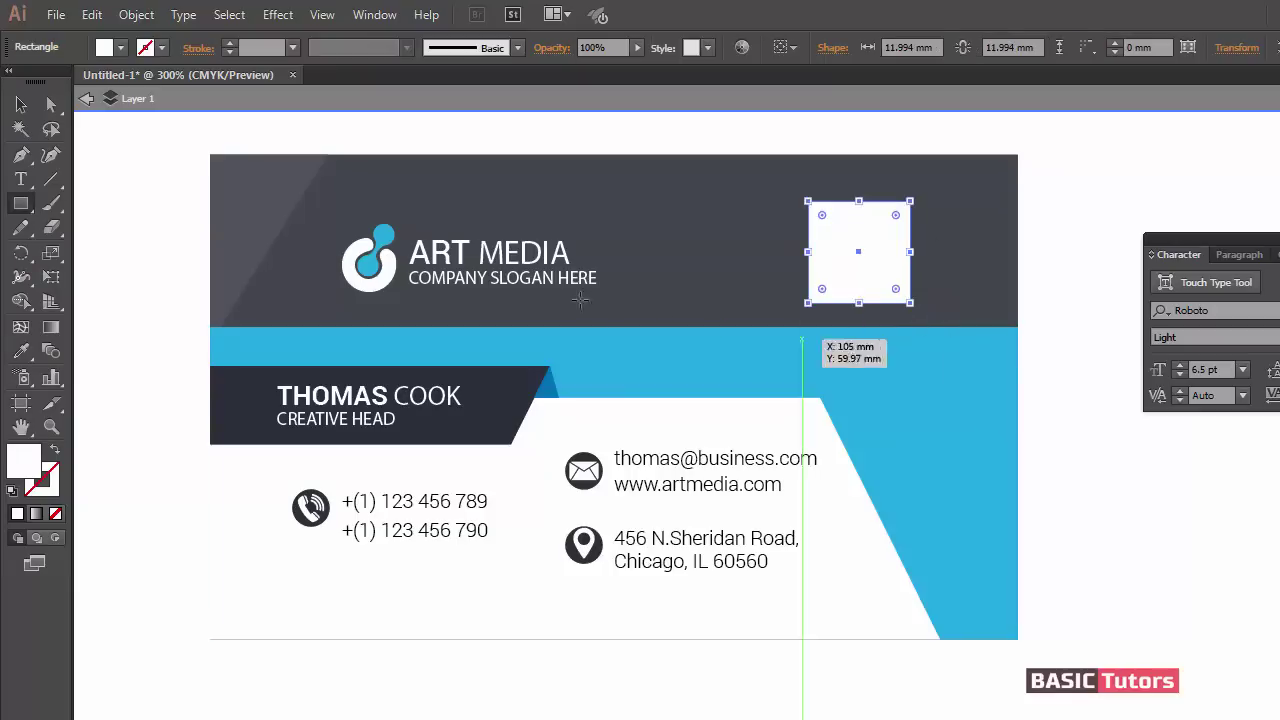
Step: Make the square an unfilled frame outlined in the card band's light blue, then select it with the code
click(12, 491)
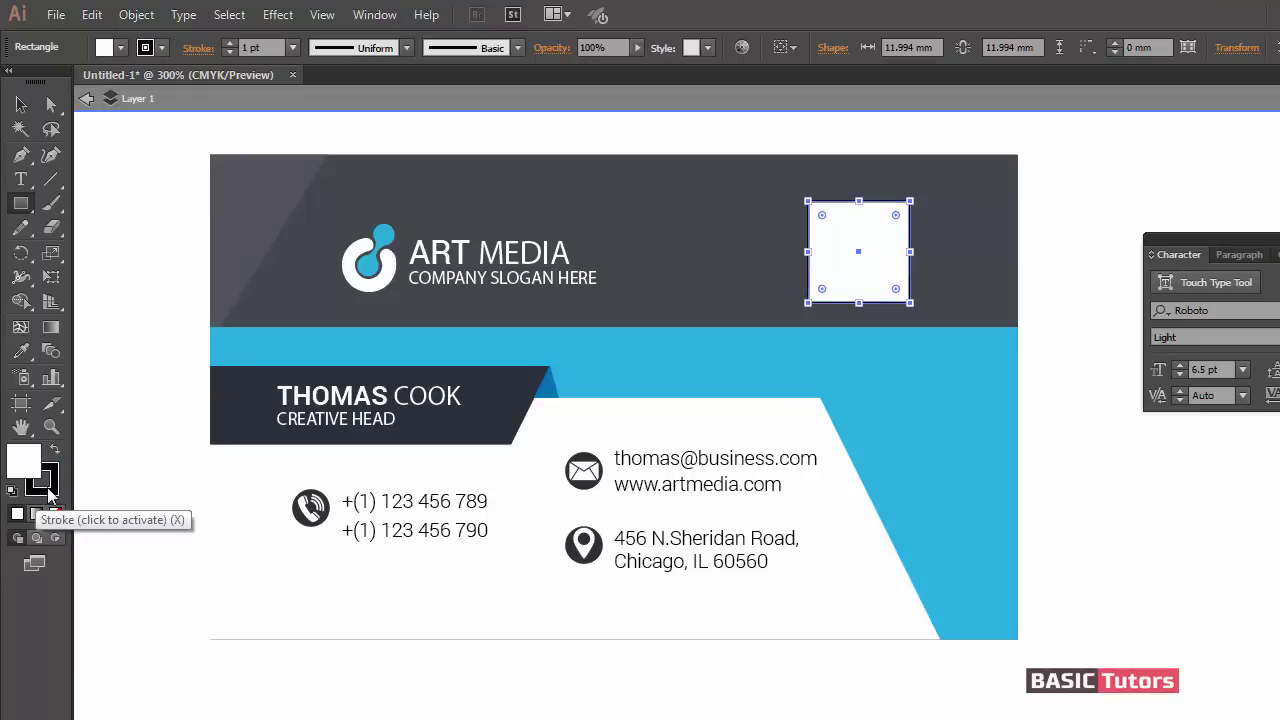
click(48, 494)
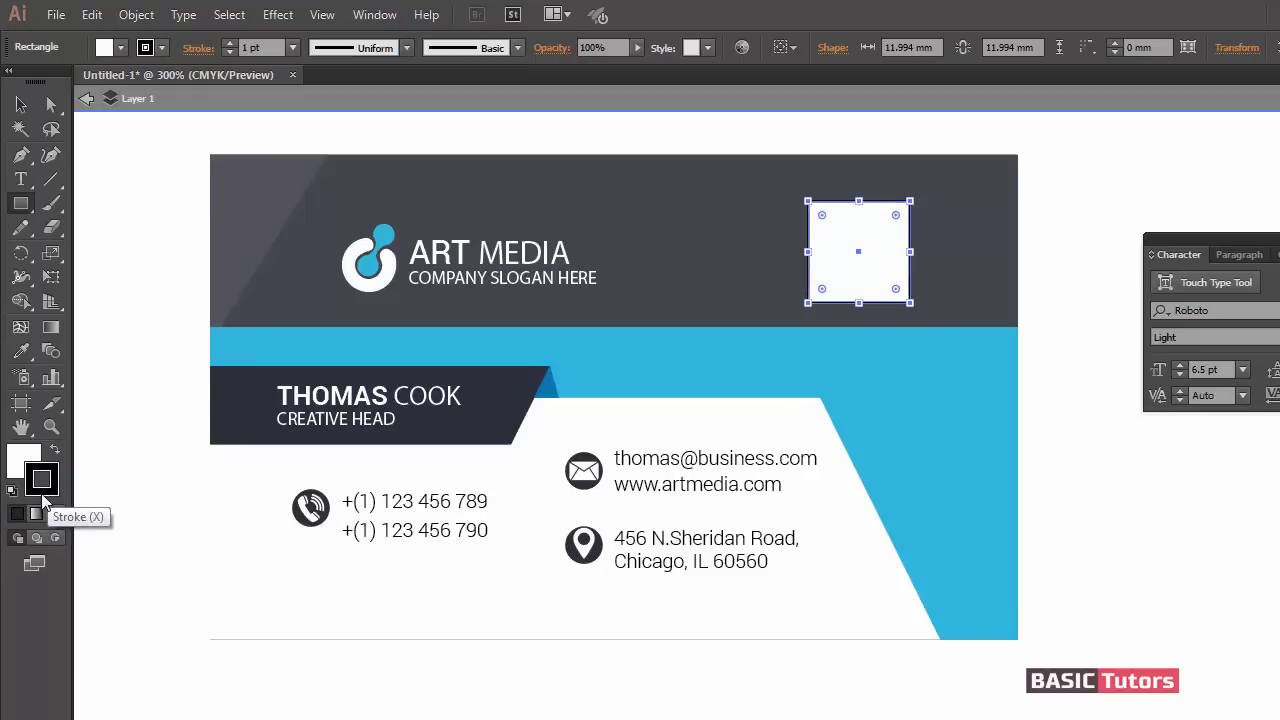
double_click(43, 495)
key(Return)
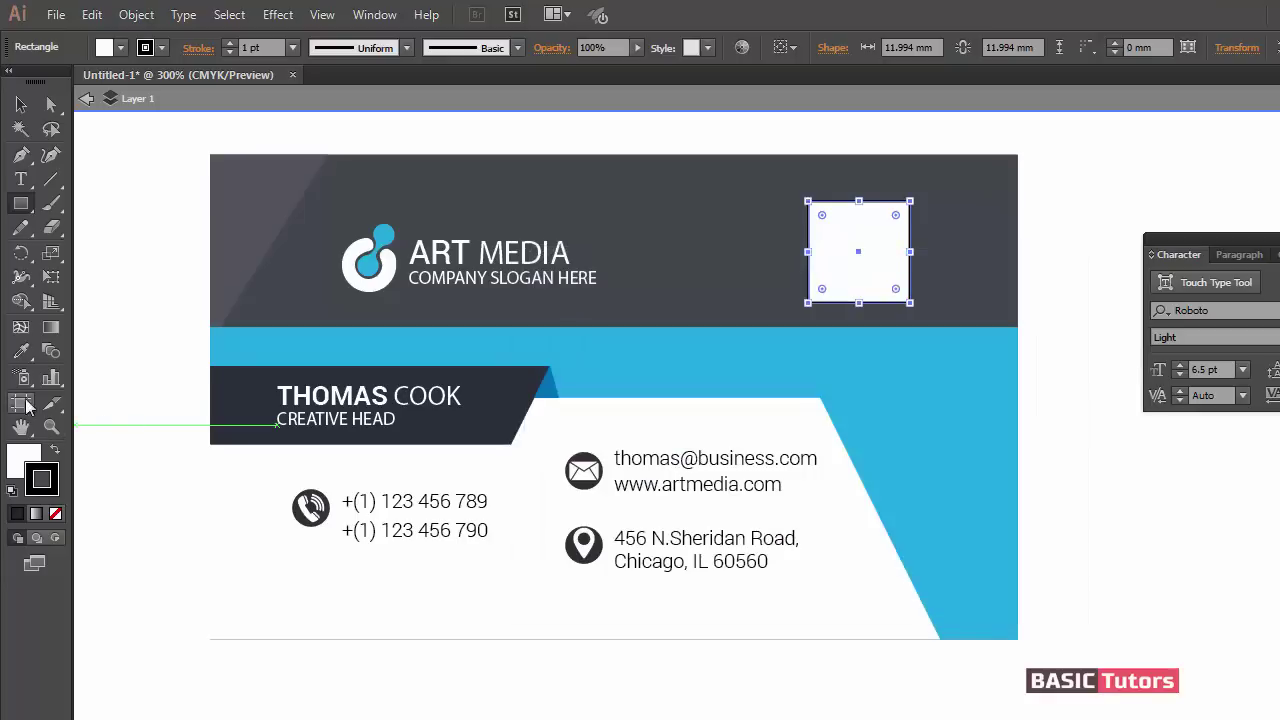
click(22, 350)
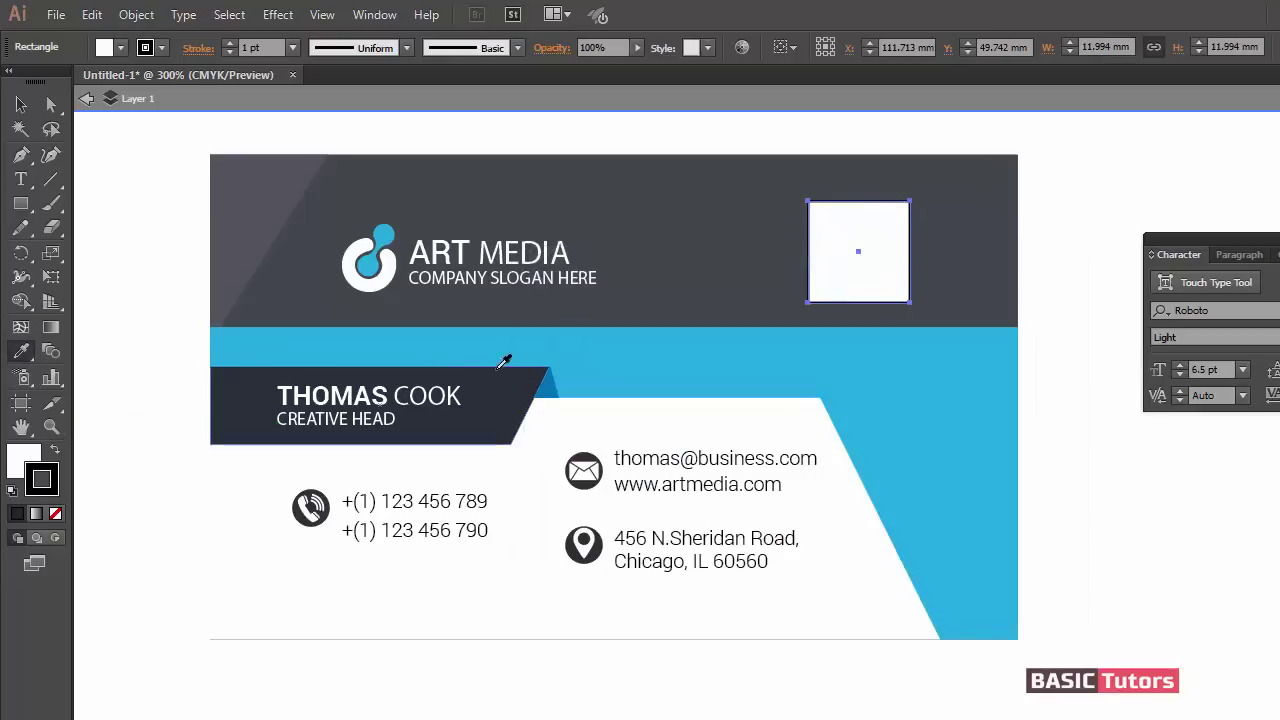
click(720, 351)
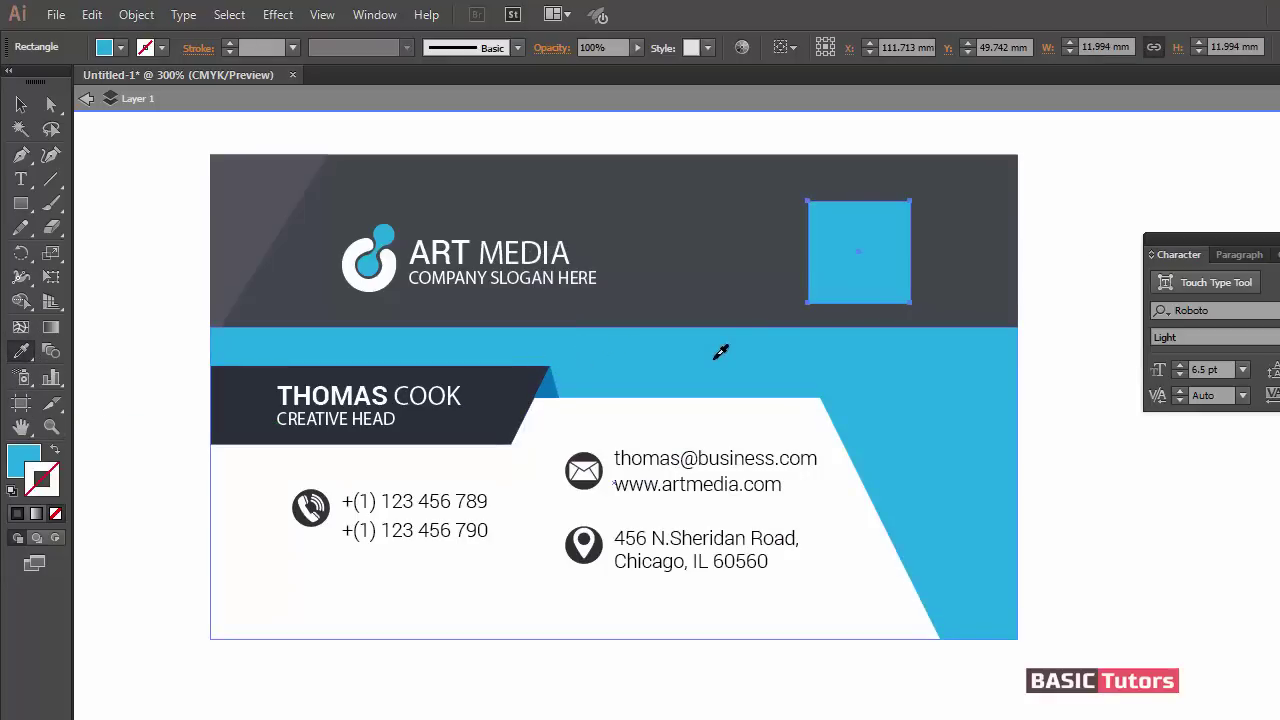
click(55, 452)
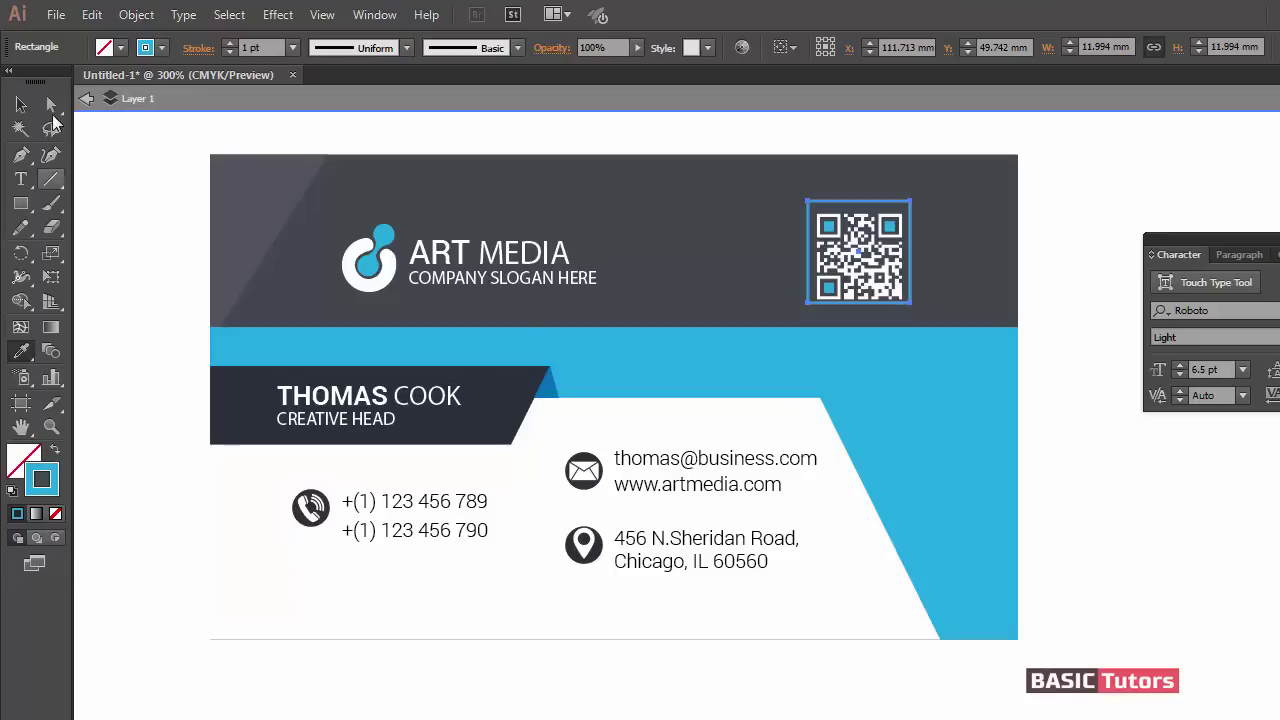
click(21, 104)
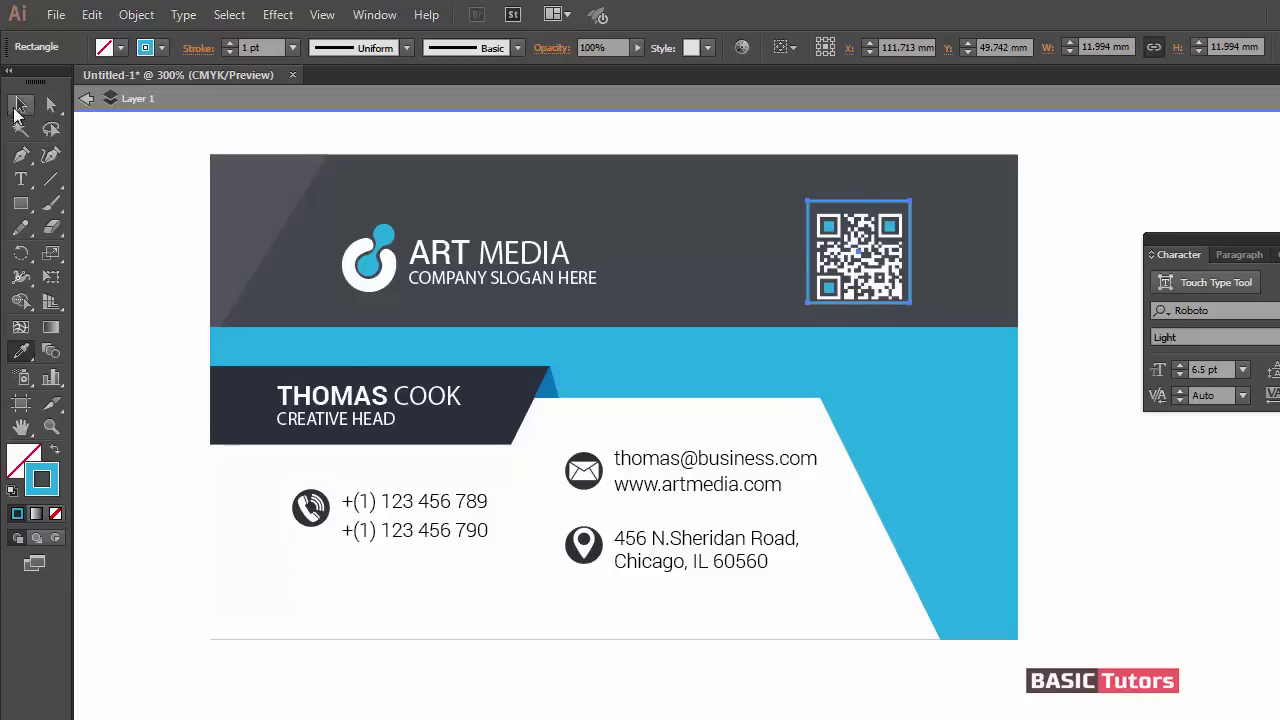
shift+click(855, 235)
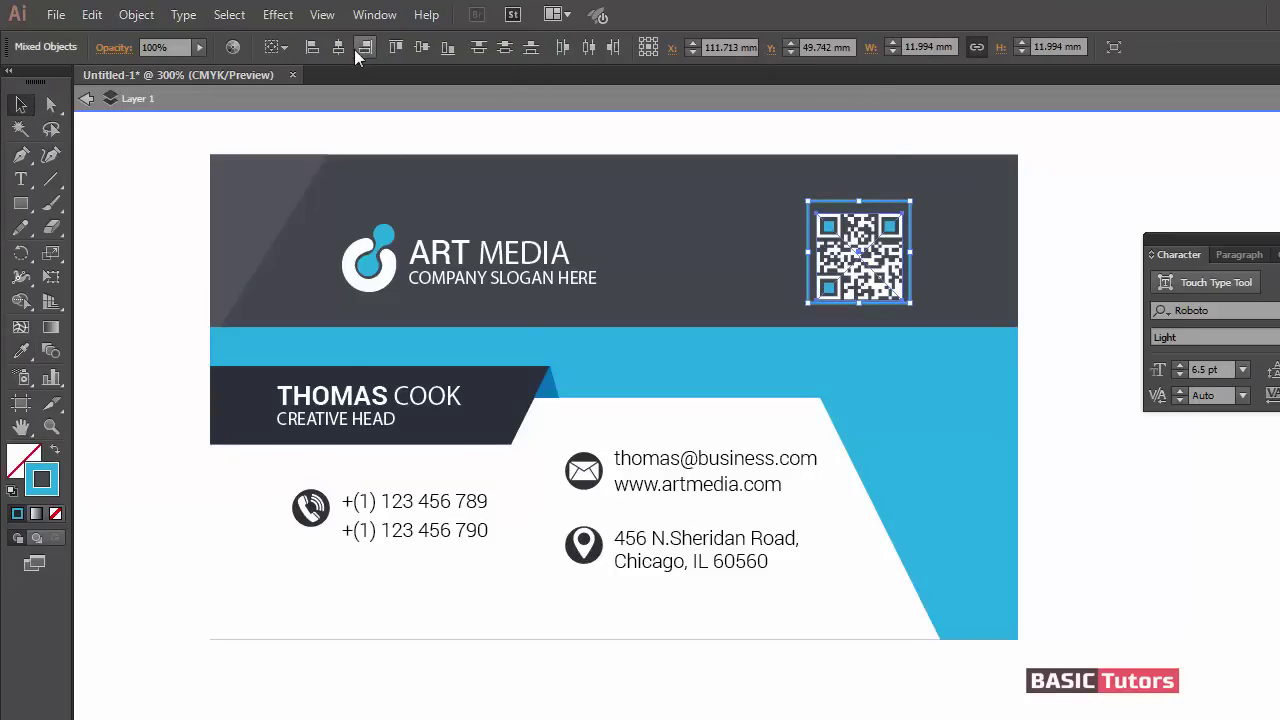
Step: Set the QR frame's outline weight to 0.7 pt
click(503, 55)
key(ctrl+minus)
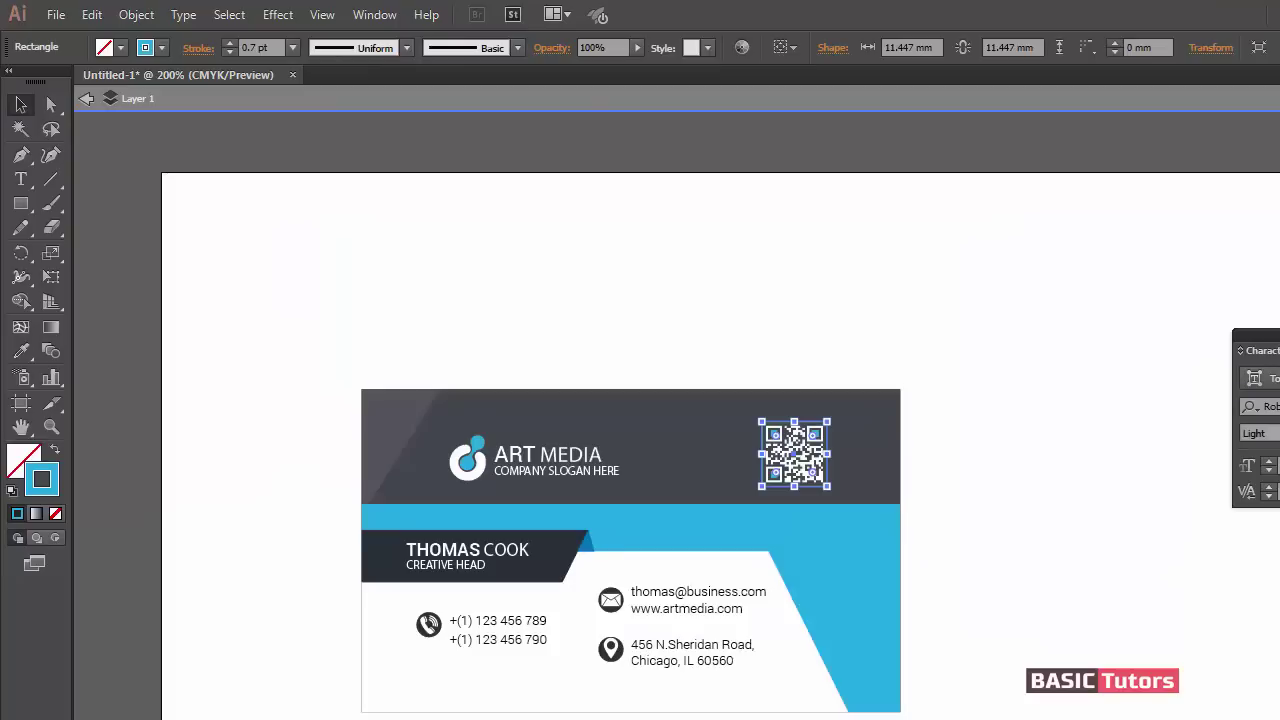
scroll(631, 467, down, 2)
scroll(986, 539, down, 2)
scroll(986, 539, down, 1)
click(986, 539)
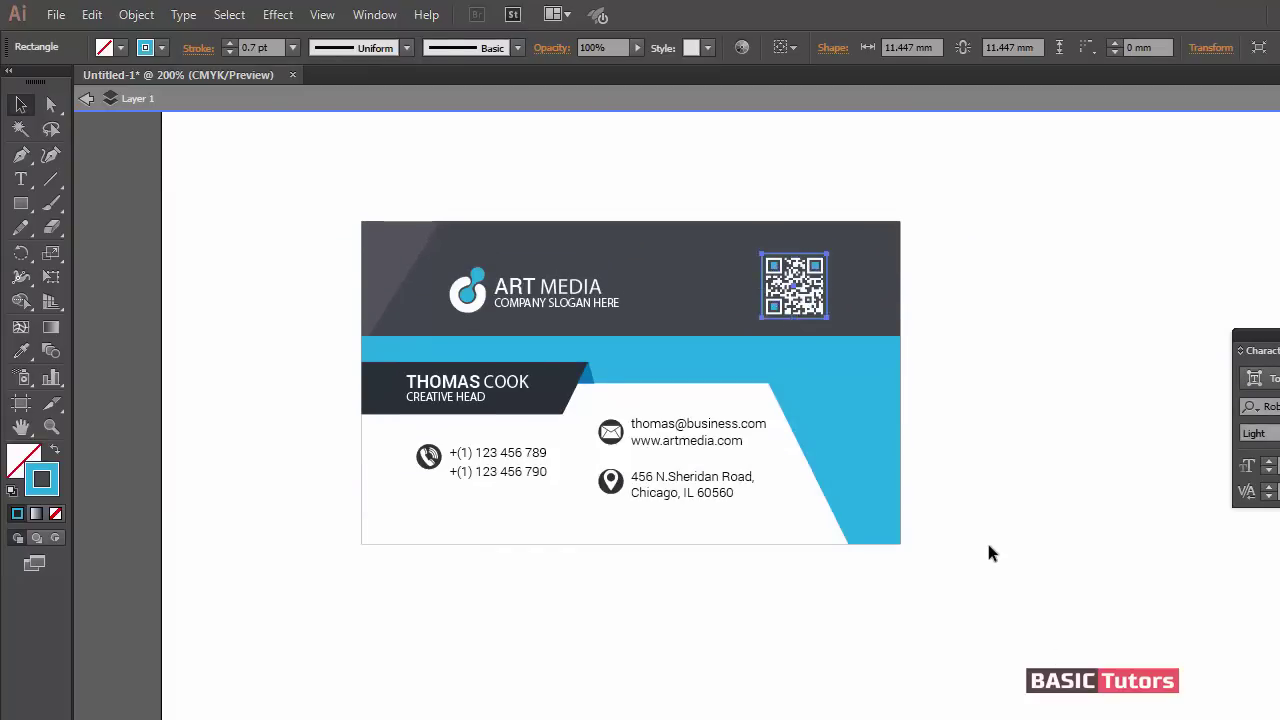
Step: Zoom and scroll to show the finished business card in full
key(z)
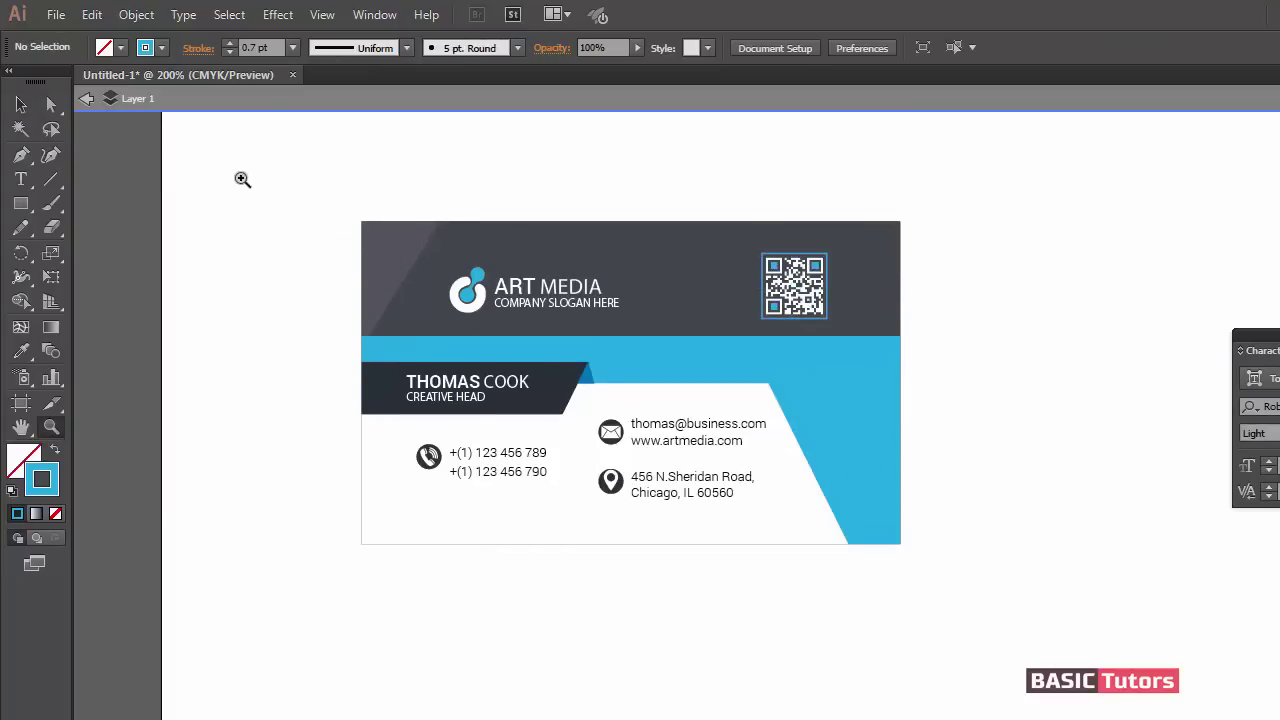
drag(309, 196, 958, 594)
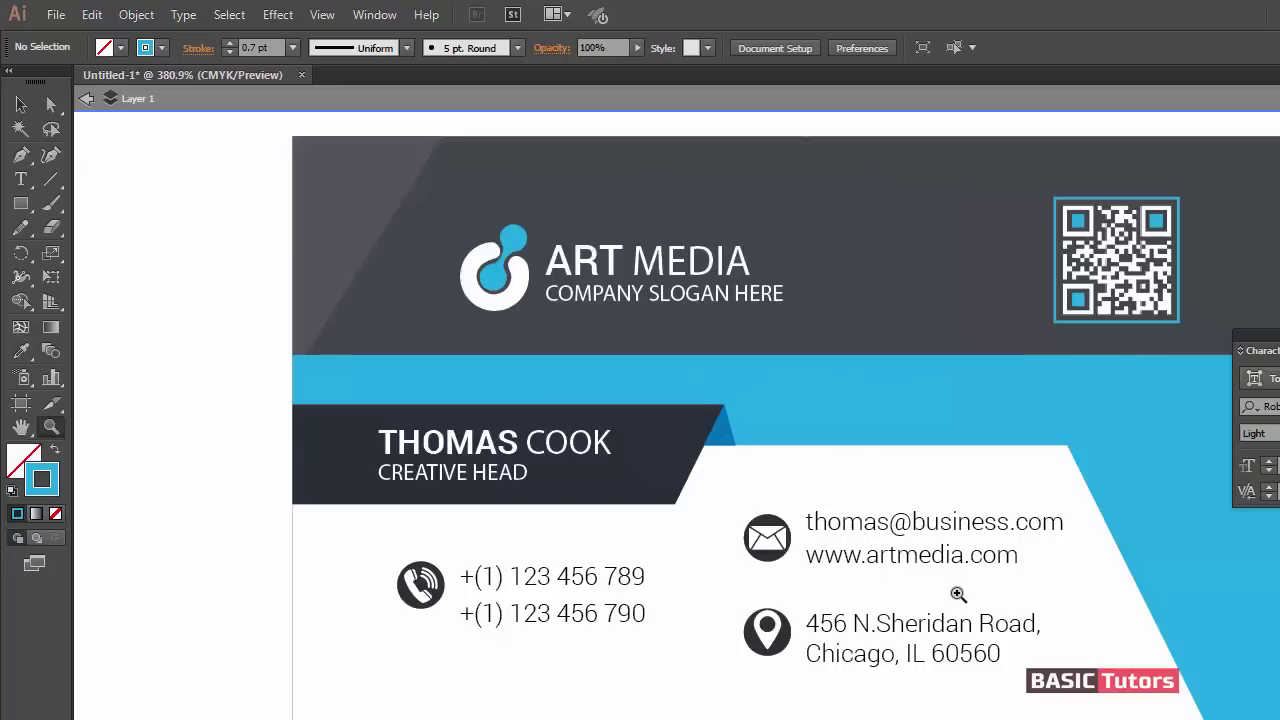
key(ctrl+minus)
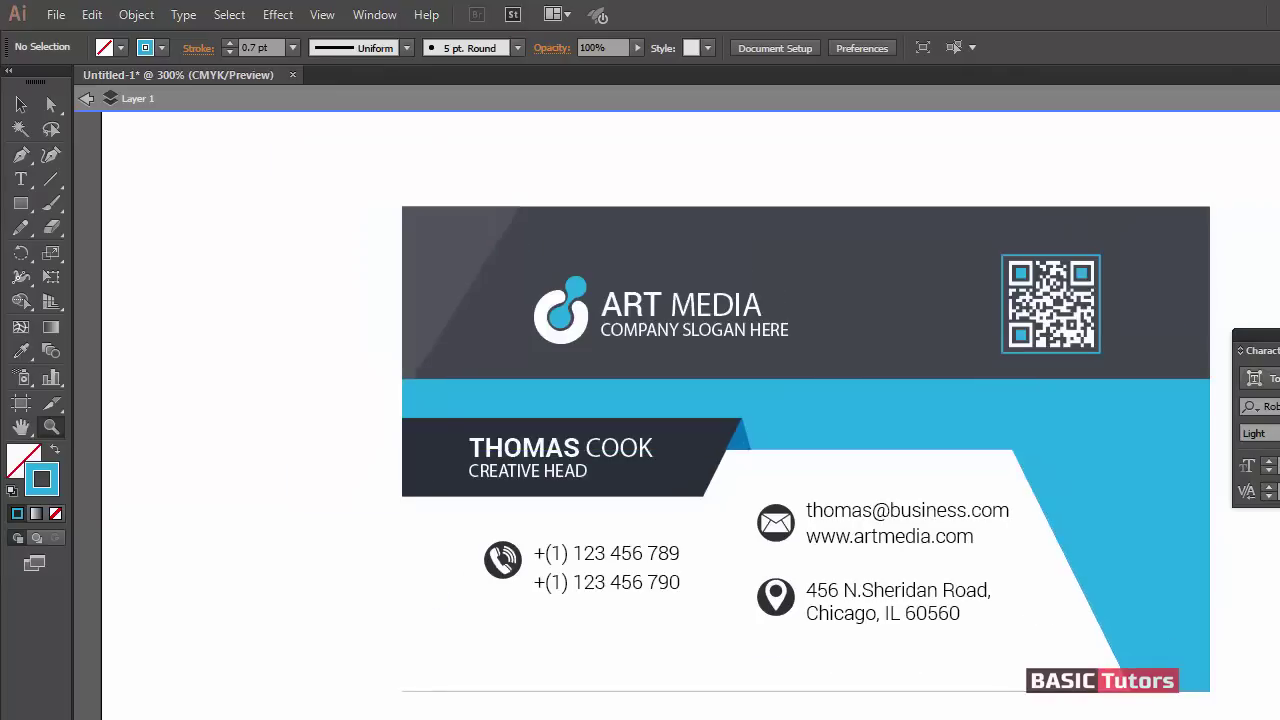
scroll(644, 416, right, 1)
scroll(644, 416, right, 2)
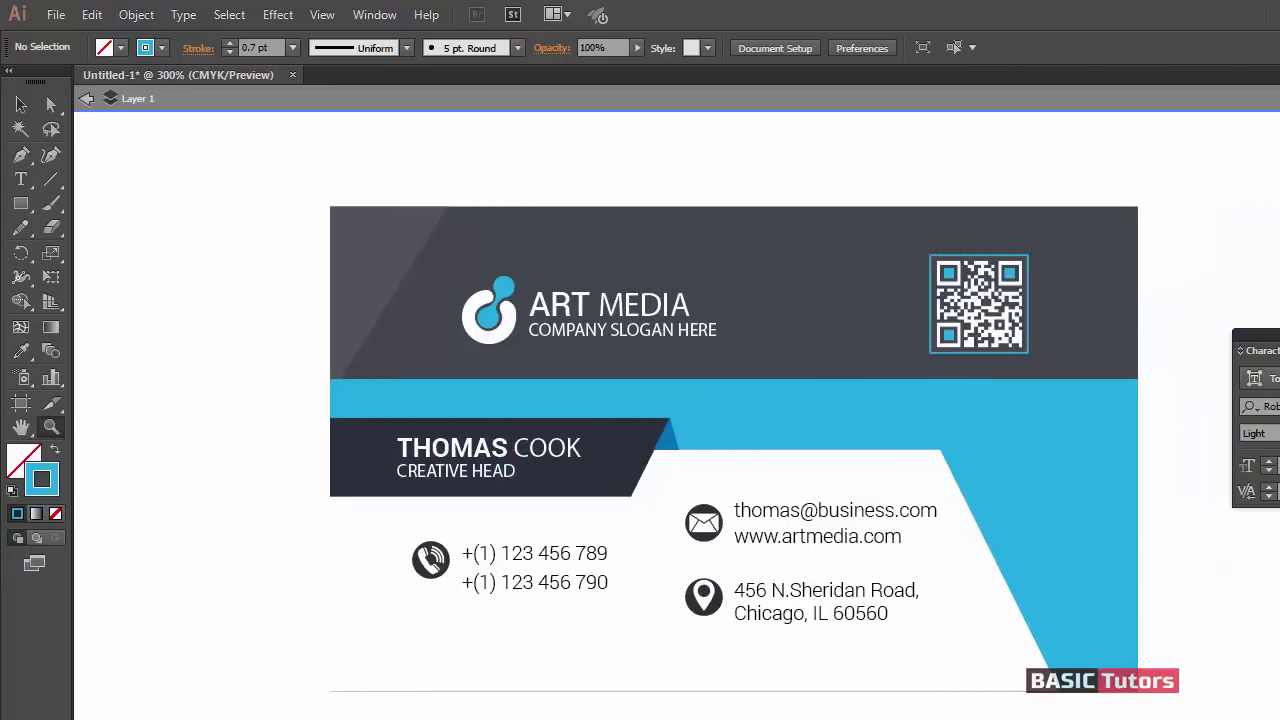
scroll(644, 416, right, 1)
scroll(644, 416, right, 1)
scroll(644, 416, right, 1)
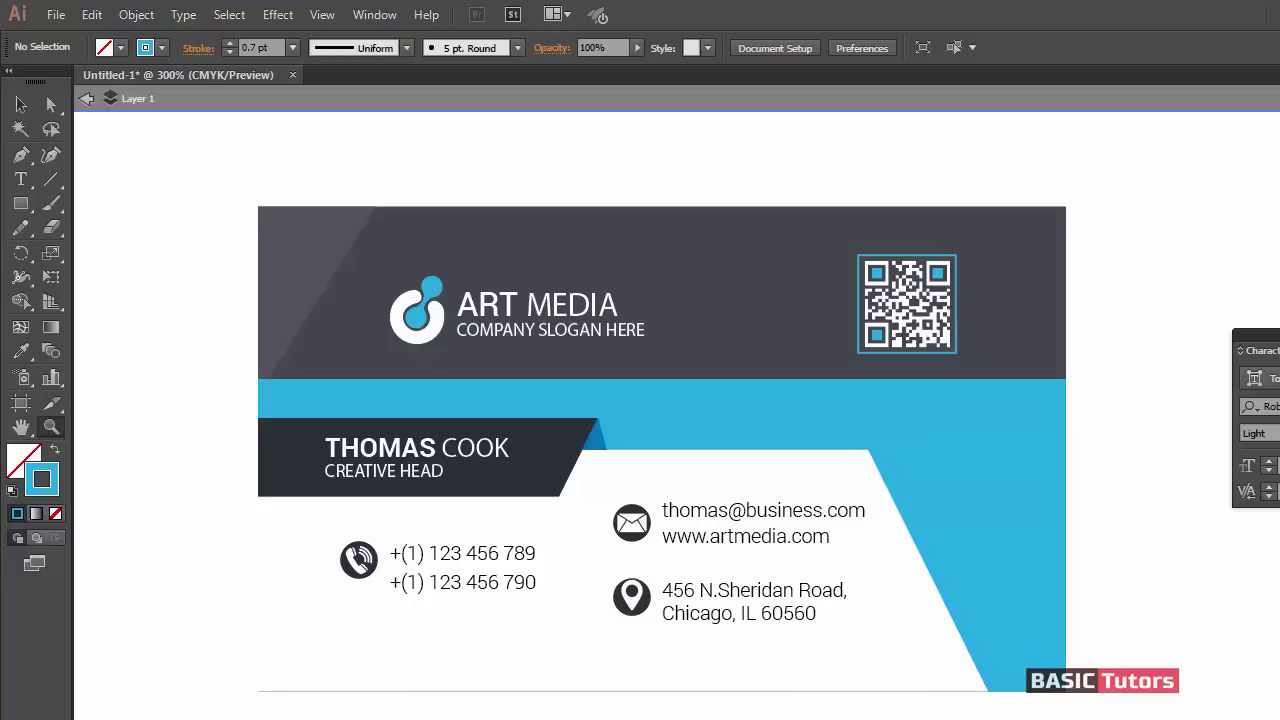